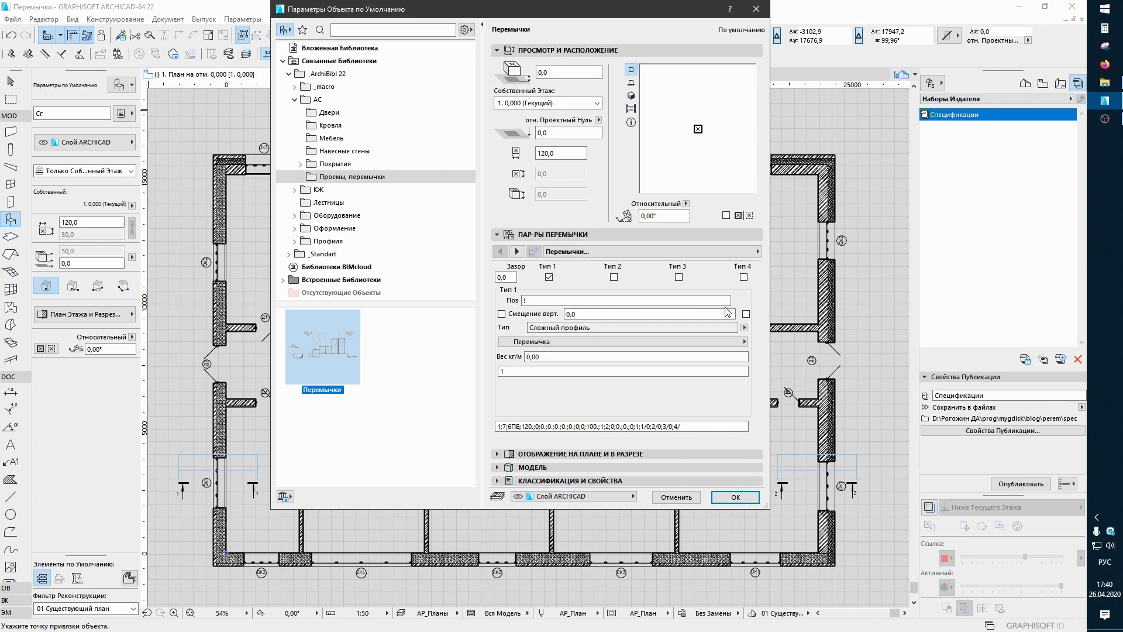
Step: Compare the lintel types Сборная, Монолитная and Рядовая in the default settings
left_click(744, 328)
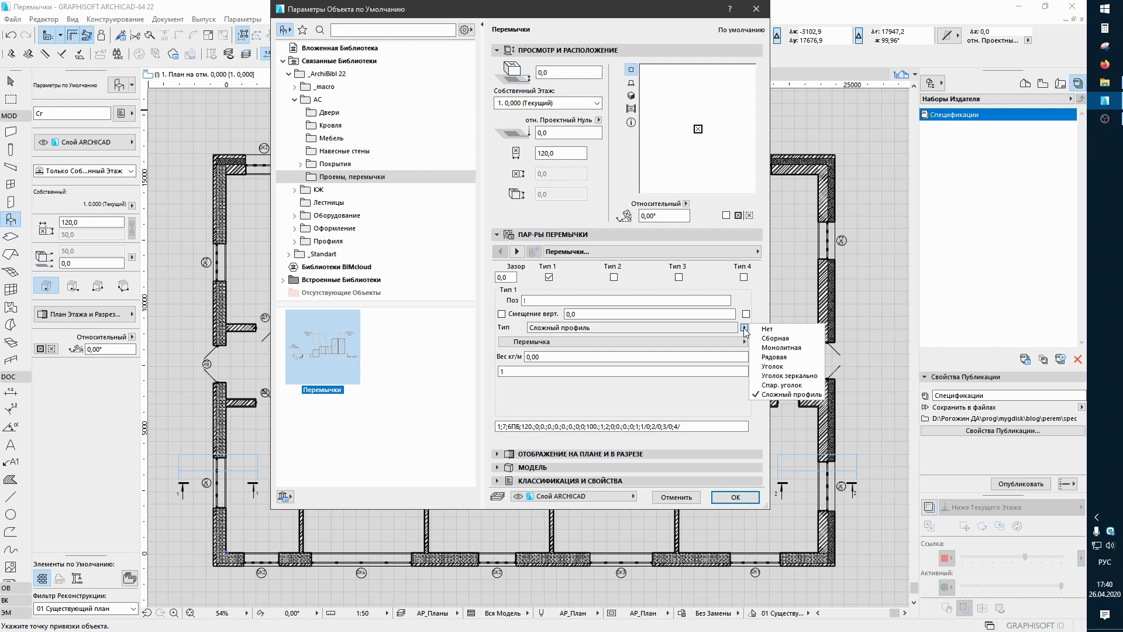
left_click(764, 338)
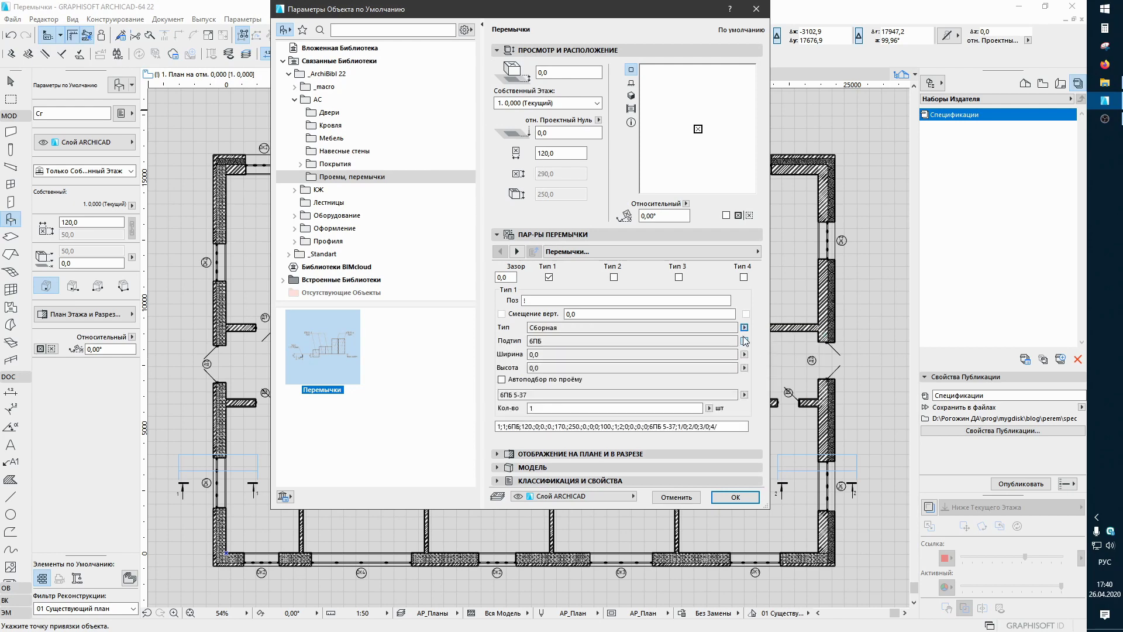
left_click(744, 329)
left_click(714, 345)
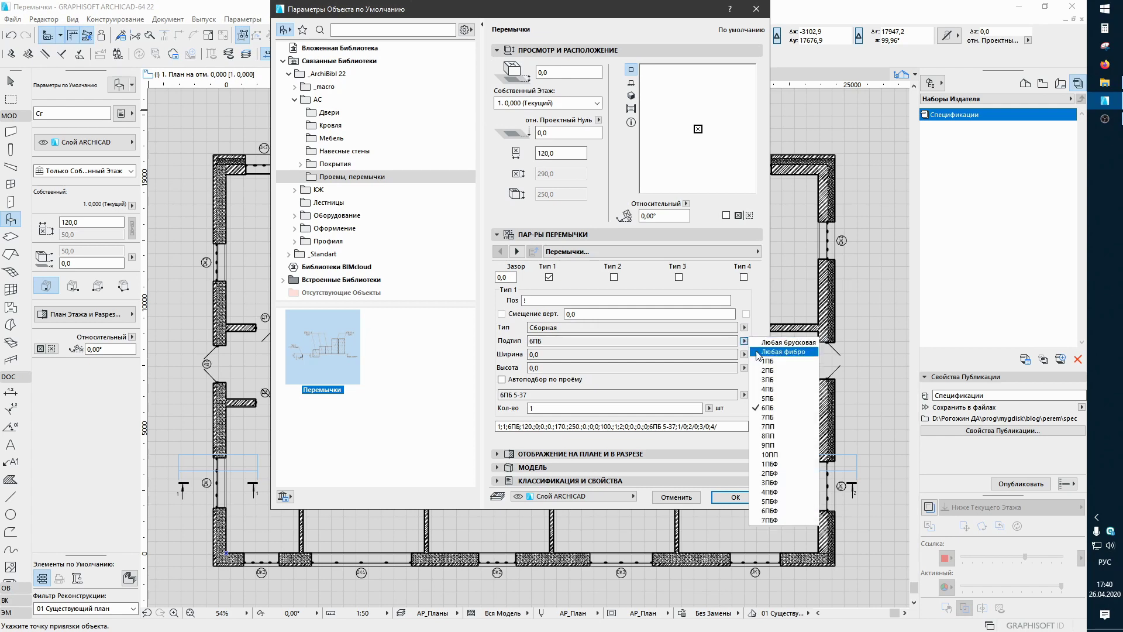
left_click(744, 341)
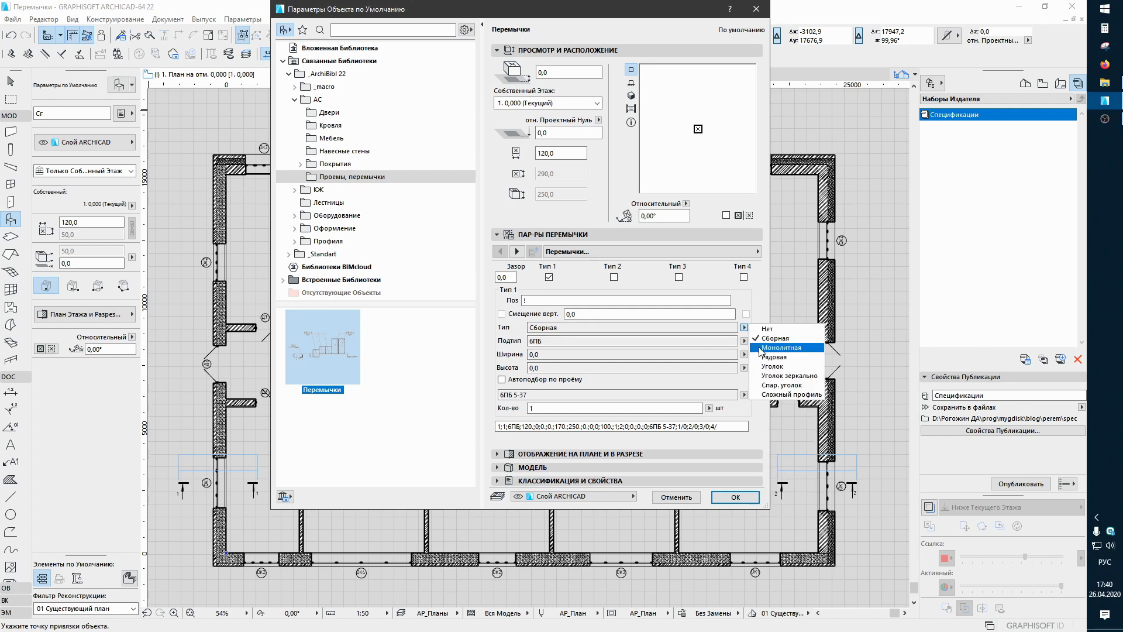
left_click(781, 348)
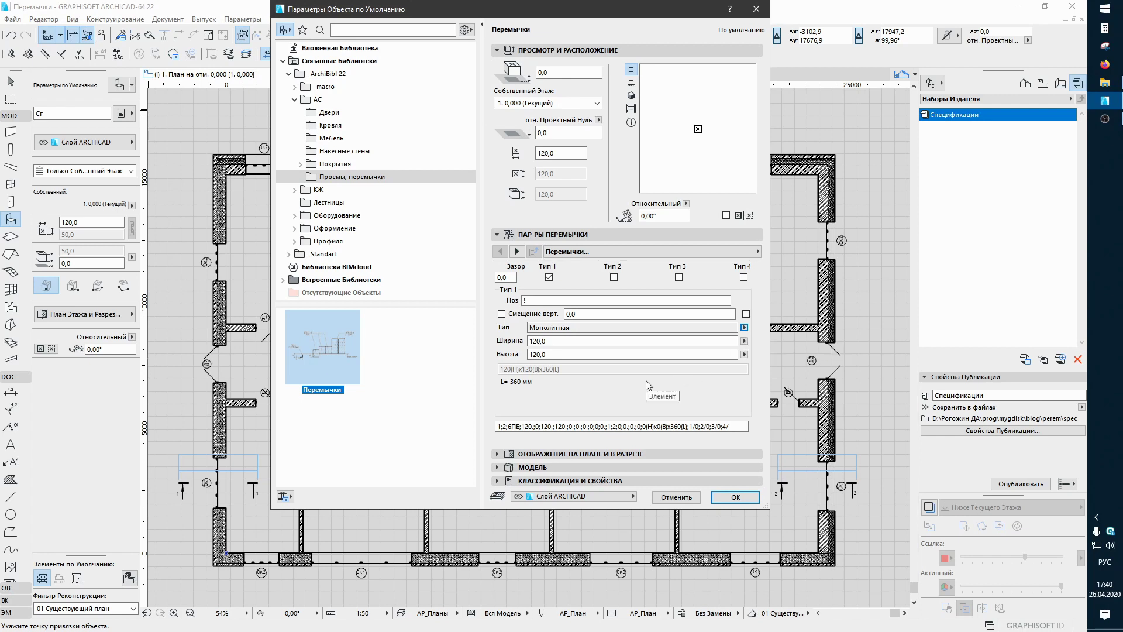
left_click(744, 327)
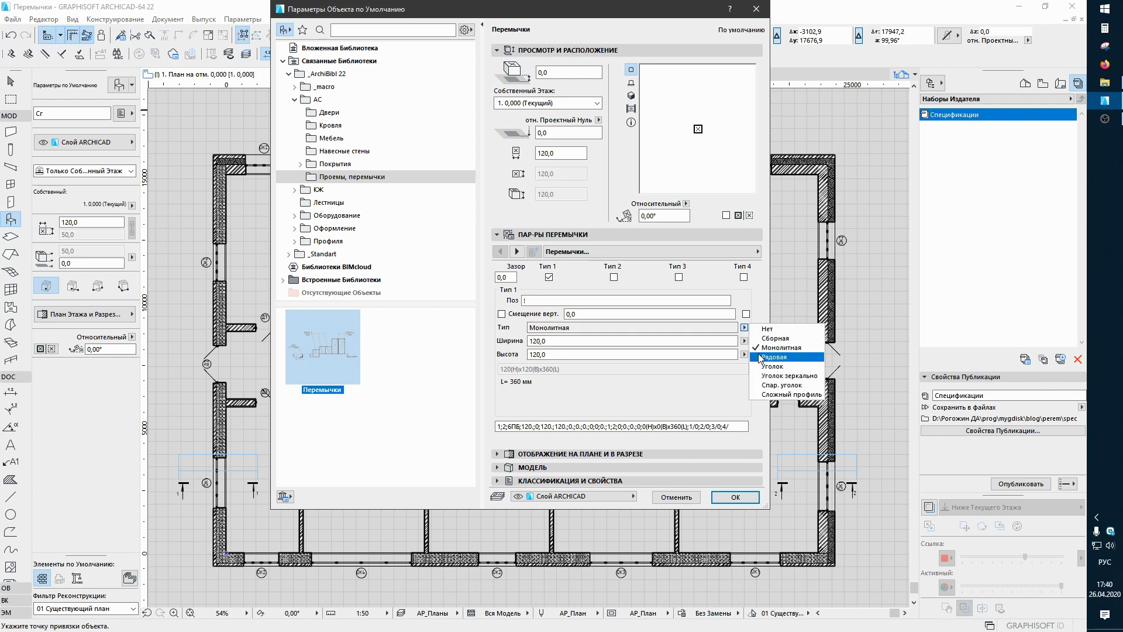
left_click(761, 358)
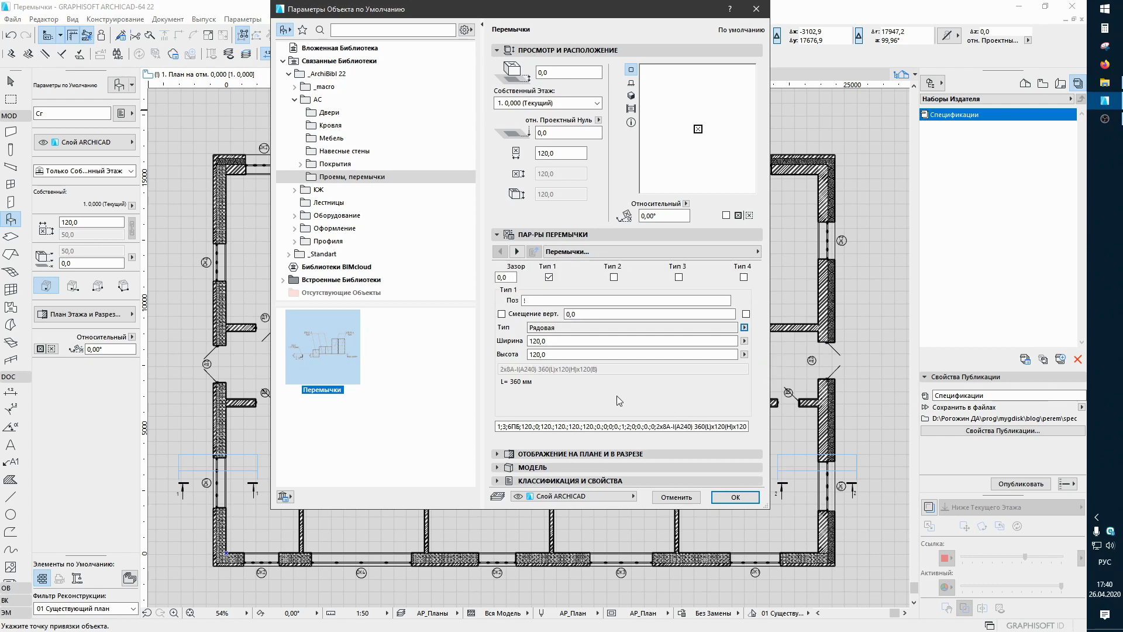
Step: Set the lintel type back to Сложный профиль with the Перемычка profile and confirm
left_click(744, 327)
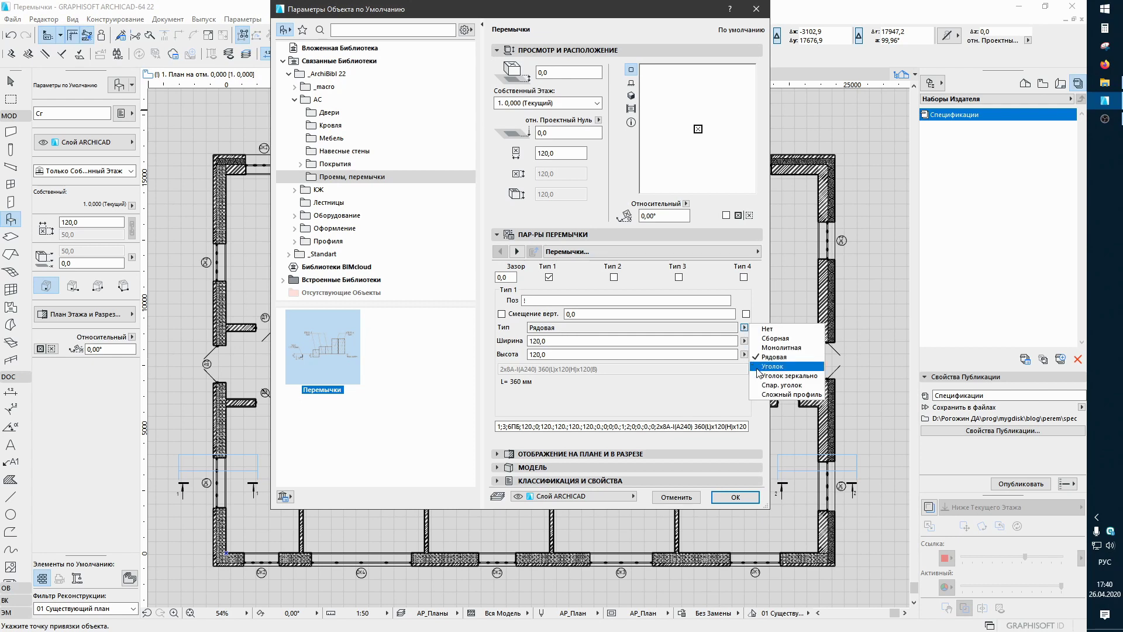
left_click(766, 396)
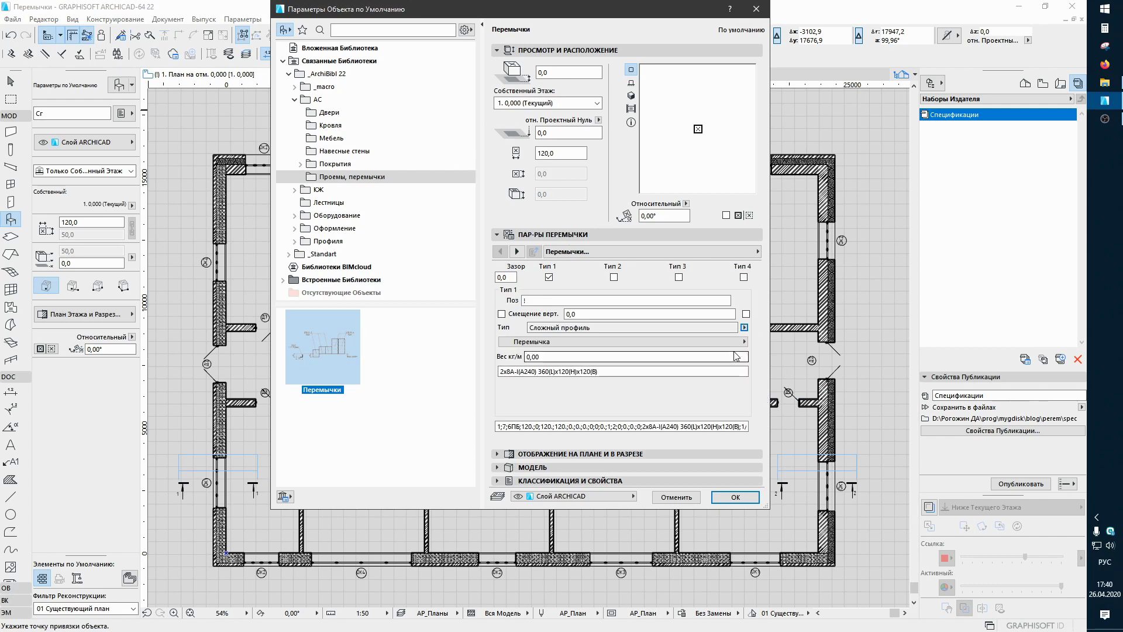
left_click(735, 345)
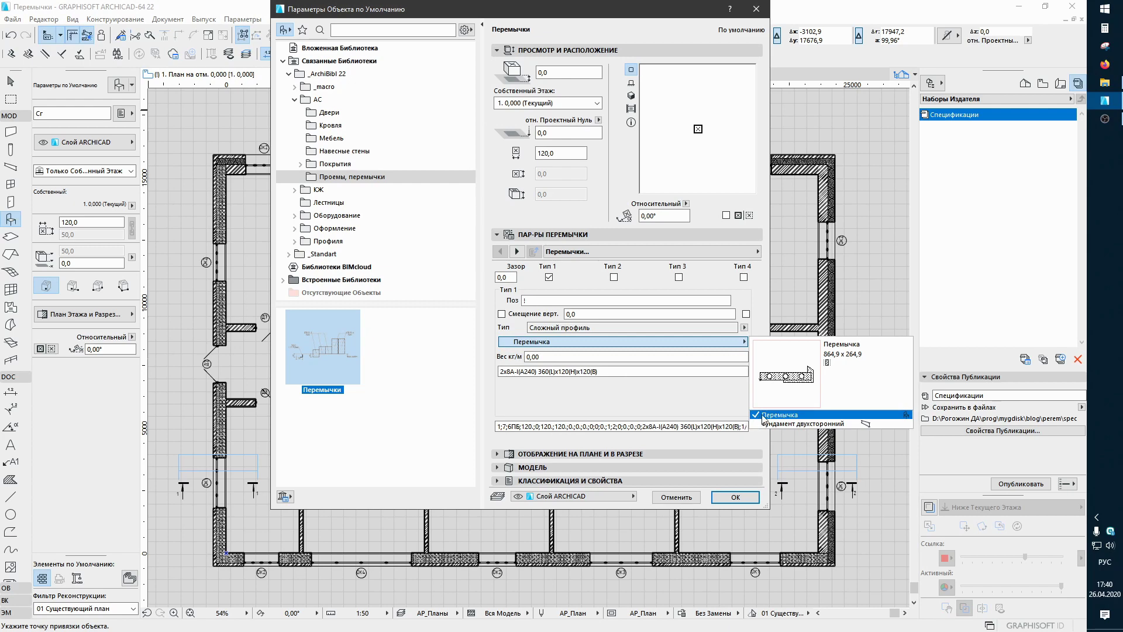
left_click(763, 415)
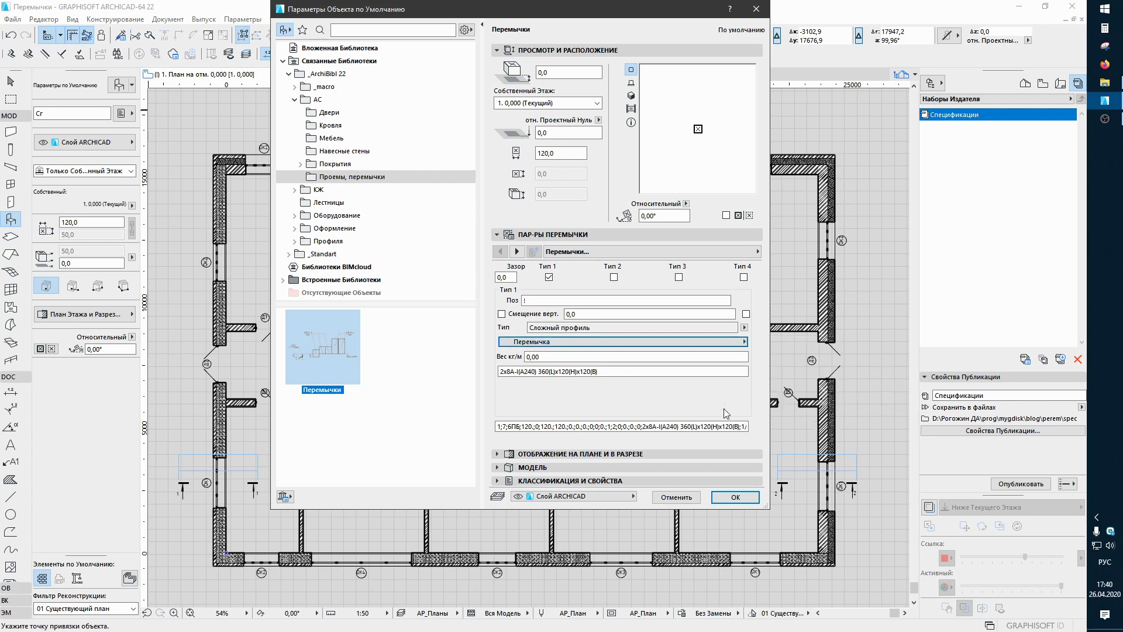
left_click(735, 497)
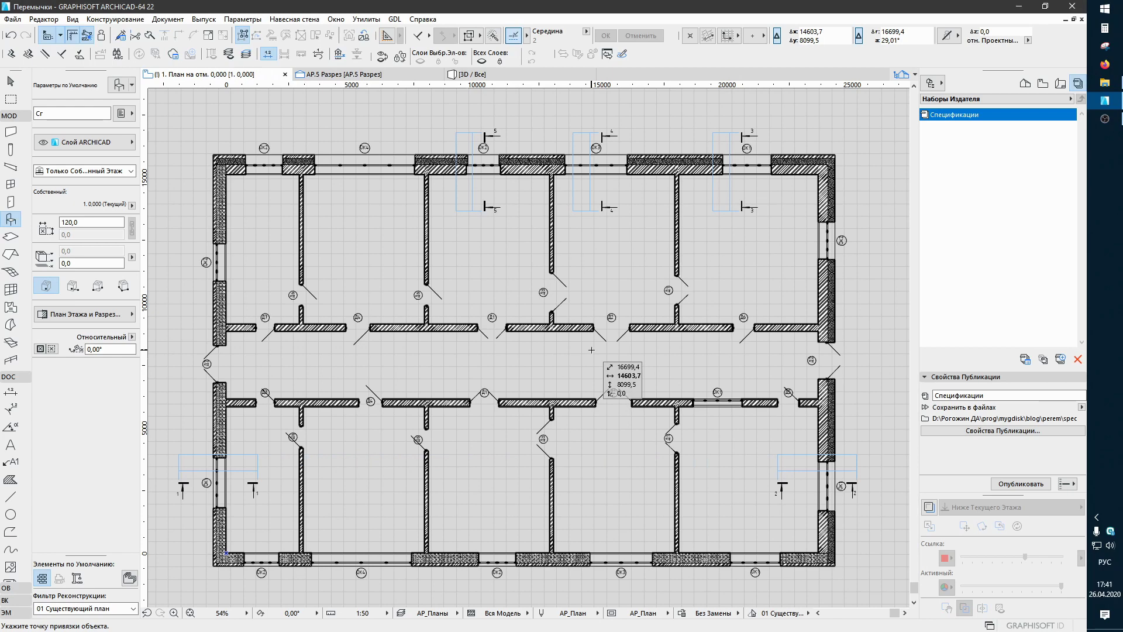
Step: Set Model View Options so lintels show as Условно элементы in 2D and Тело in 3D
middle_click_drag(380, 212, 486, 300)
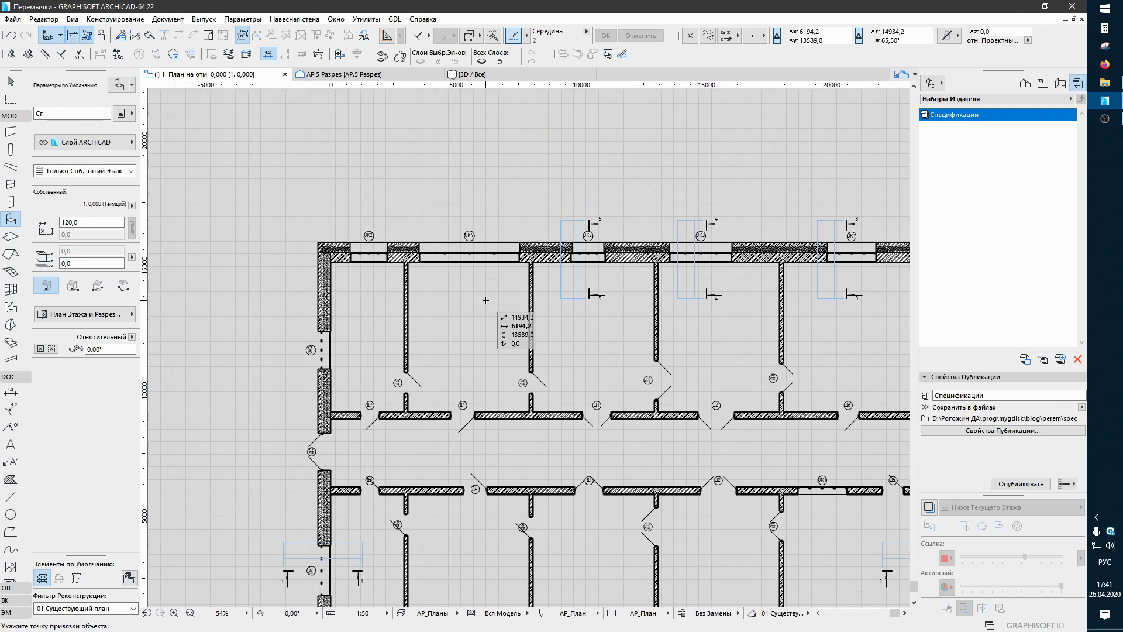
scroll(591, 258, "up", 2)
scroll(591, 258, "up", 2)
scroll(592, 258, "up", 2)
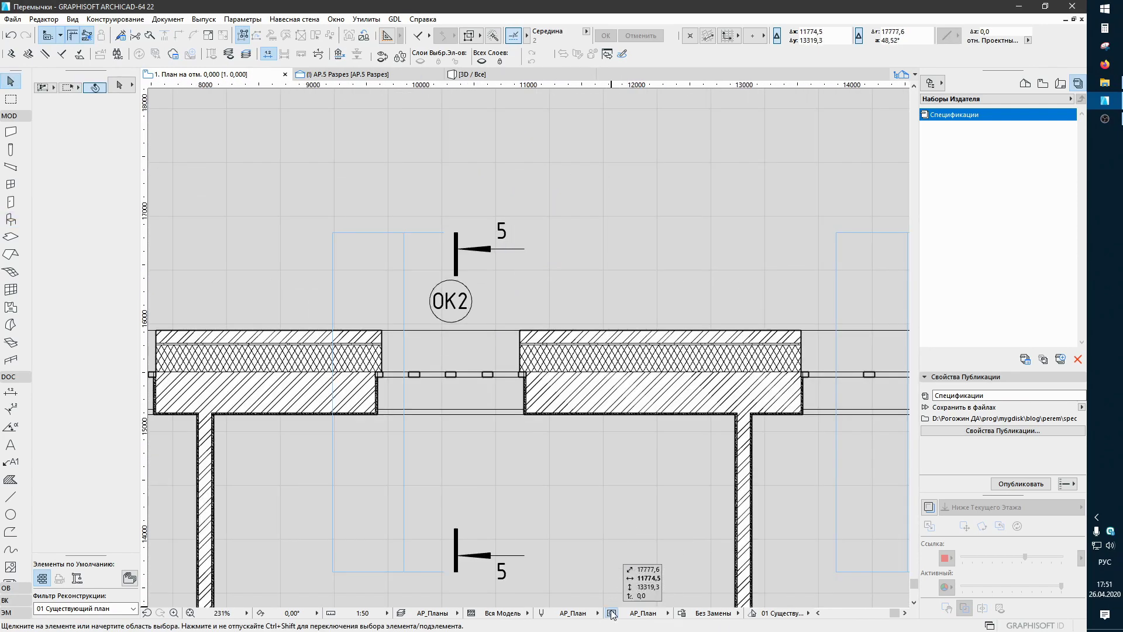
key("ctrl+shift+b")
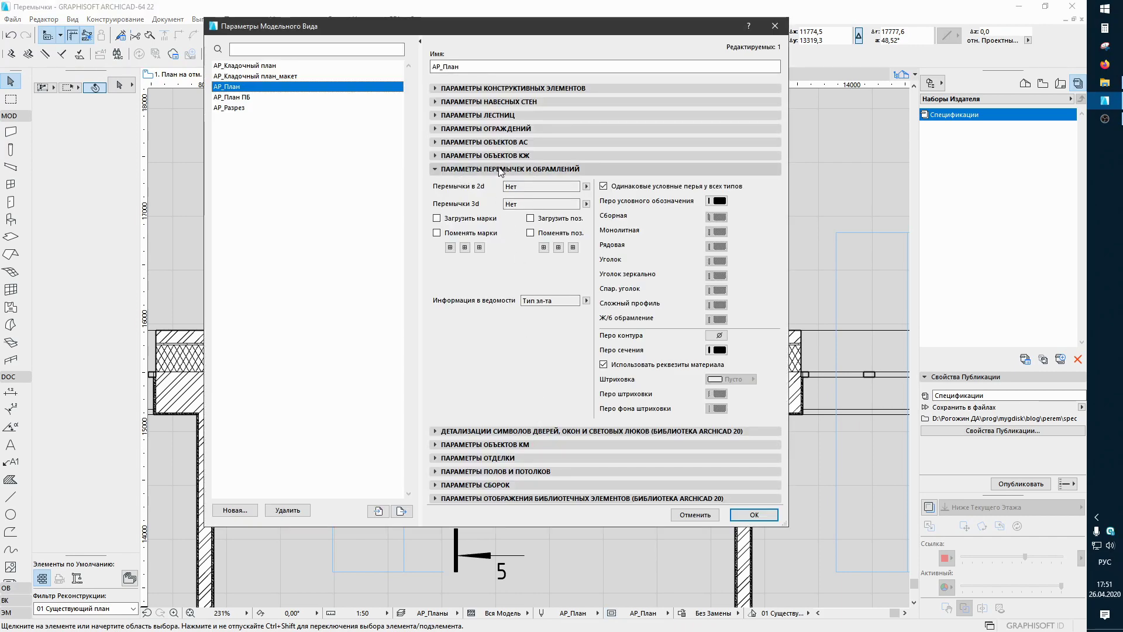
left_click(587, 186)
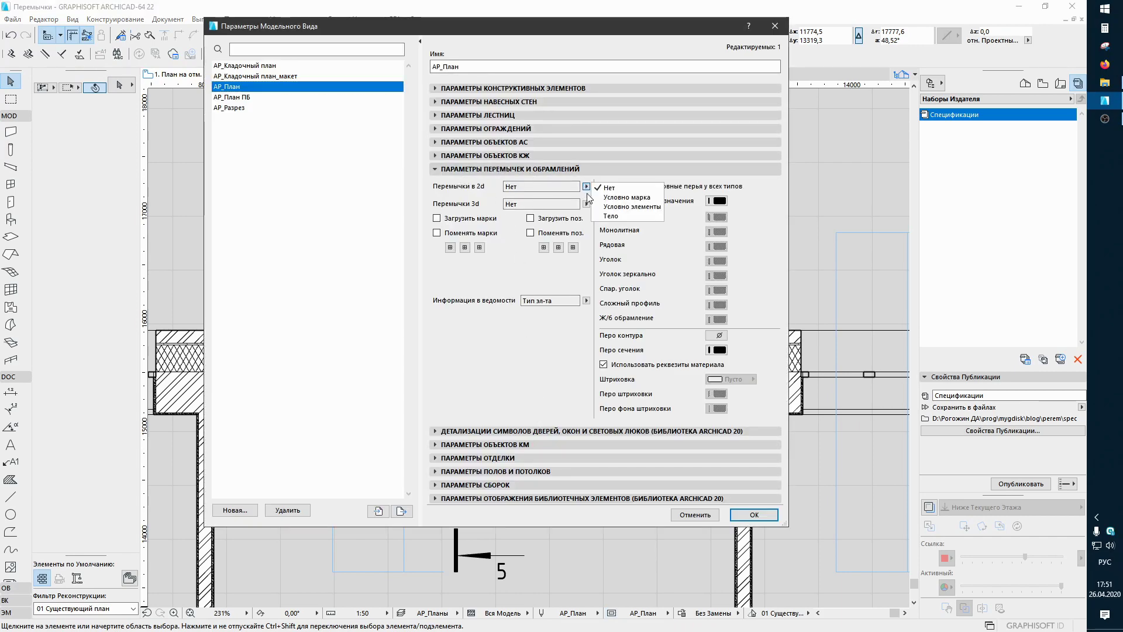
left_click(611, 202)
left_click(587, 204)
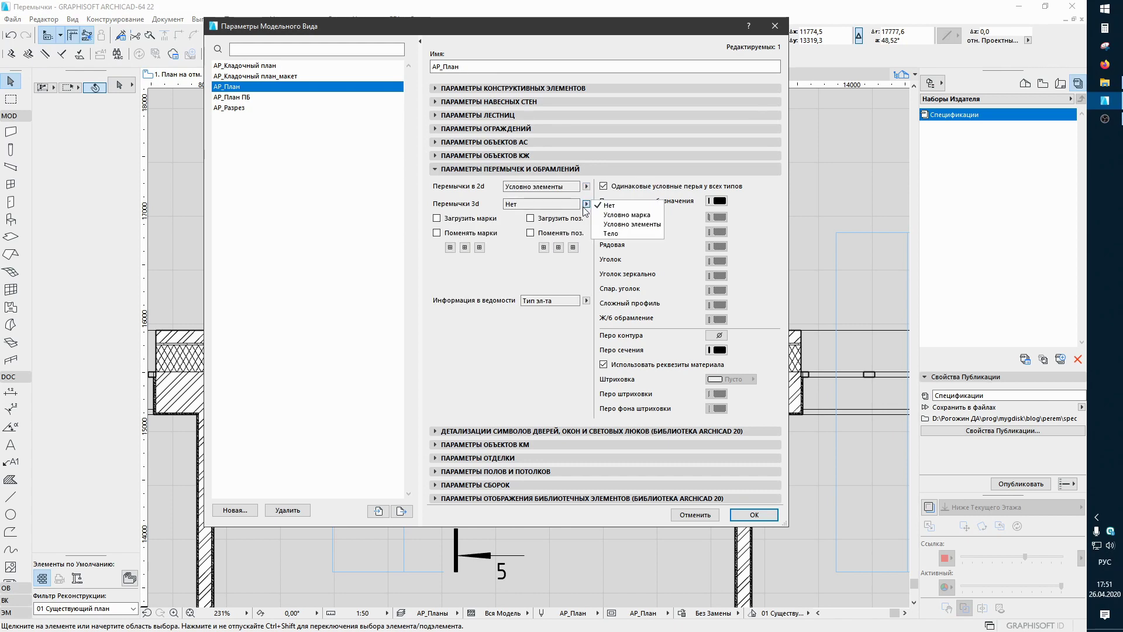
left_click(620, 236)
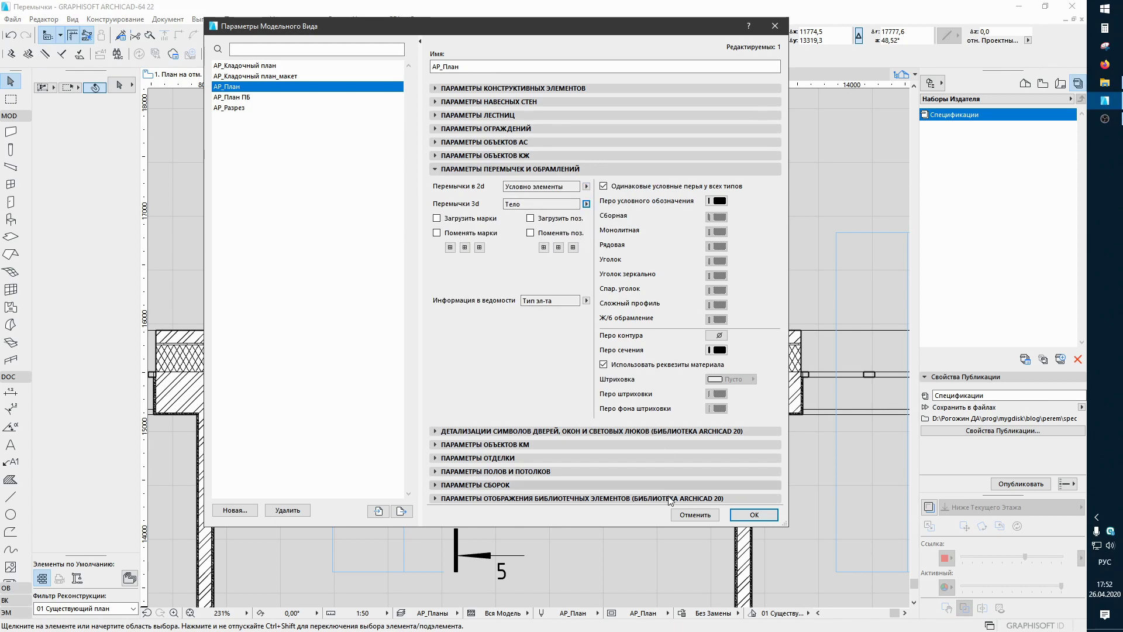
left_click(754, 514)
middle_click_drag(385, 284, 436, 278)
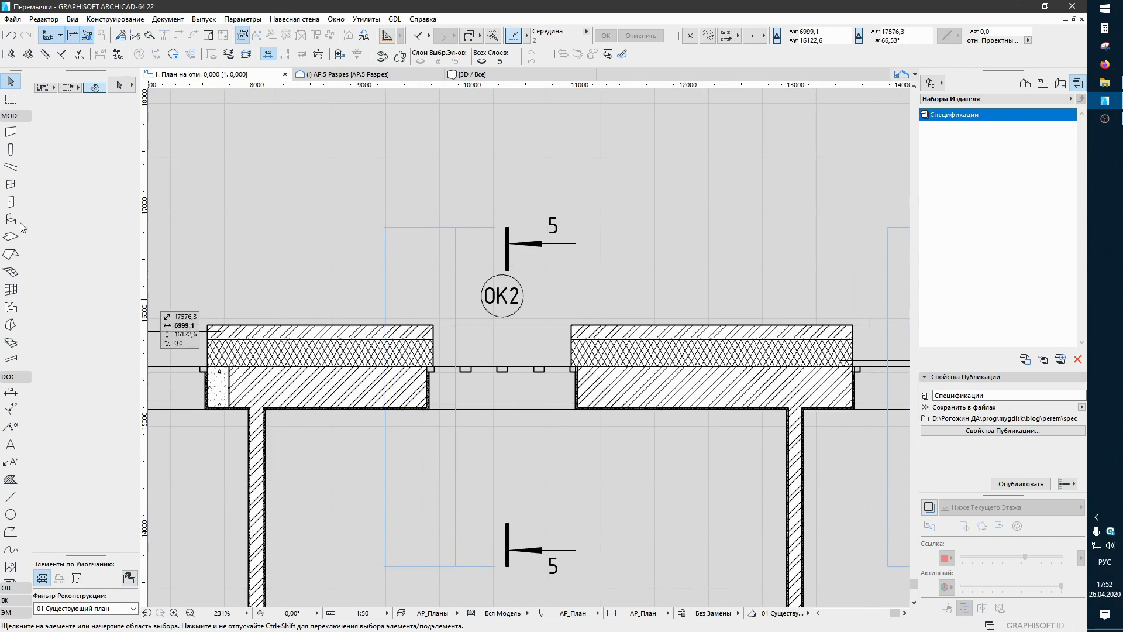
left_click(11, 219)
Step: Give the default lintel's Тип 2 precast bar height 0,0 and width 120,0
left_click(119, 87)
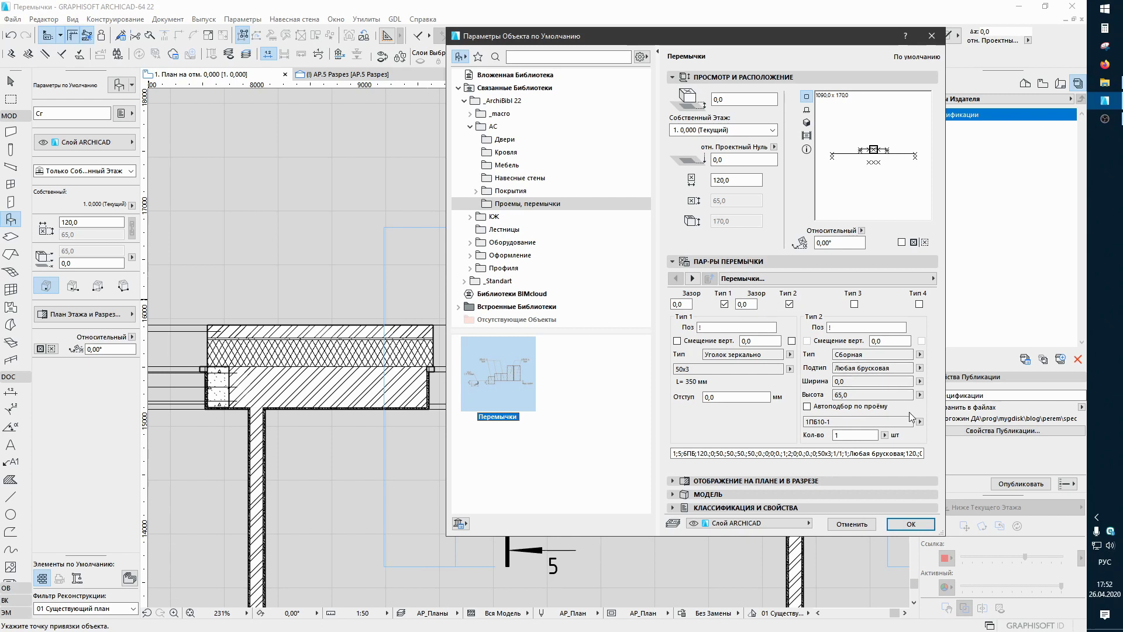
left_click(919, 395)
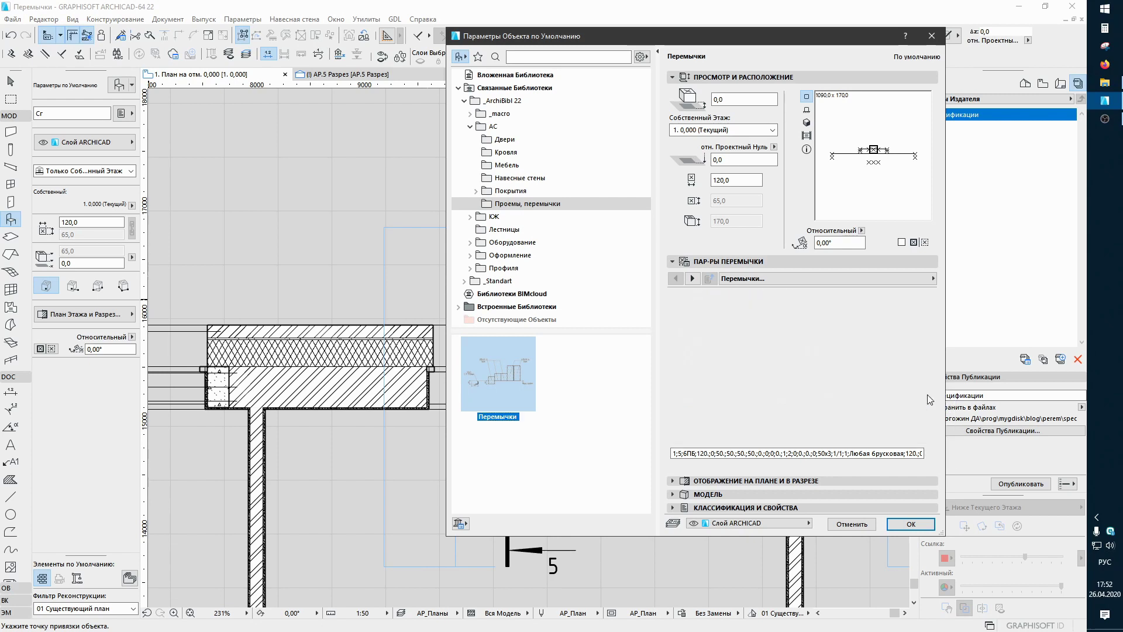
left_click(920, 381)
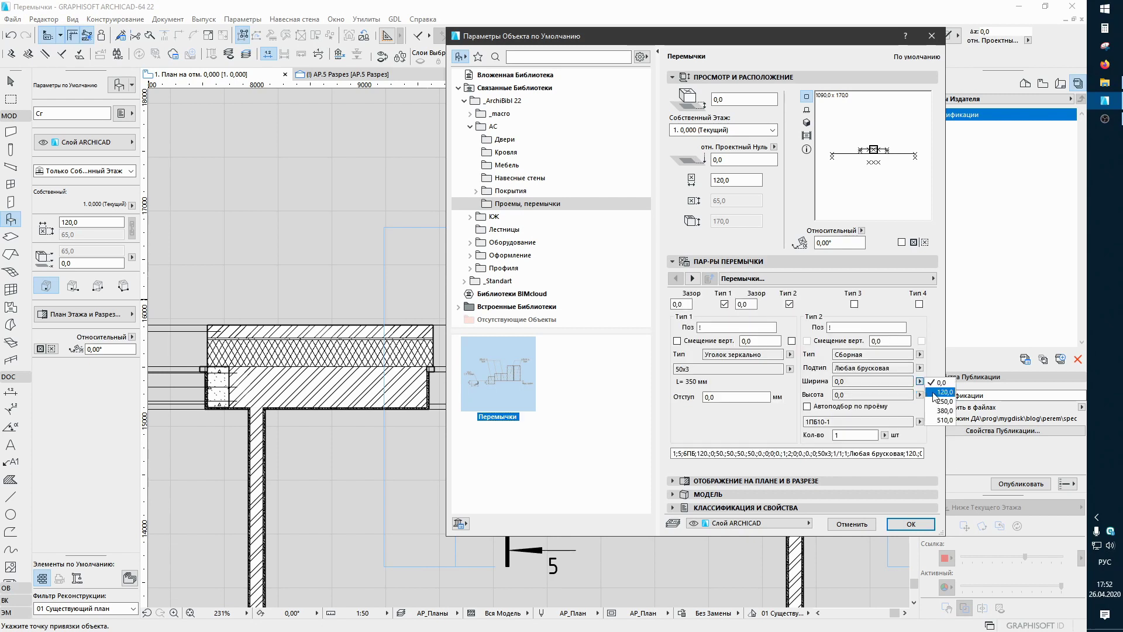
left_click(911, 523)
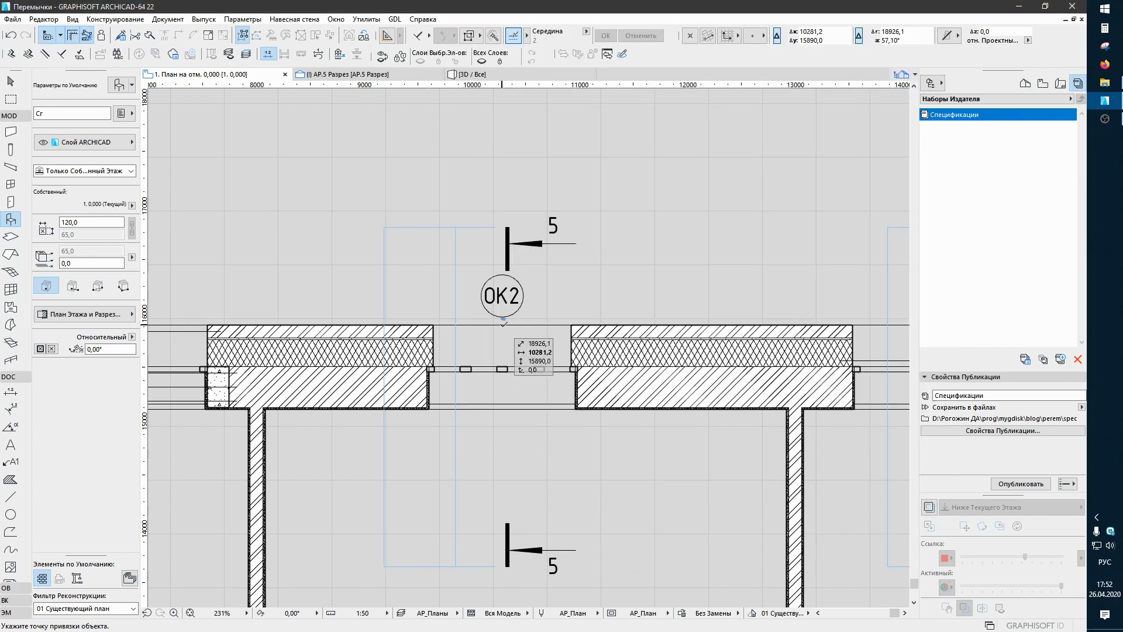
Step: Place a lintel in the OK2 opening and stretch it across the full 1400,0 width
left_click(502, 324)
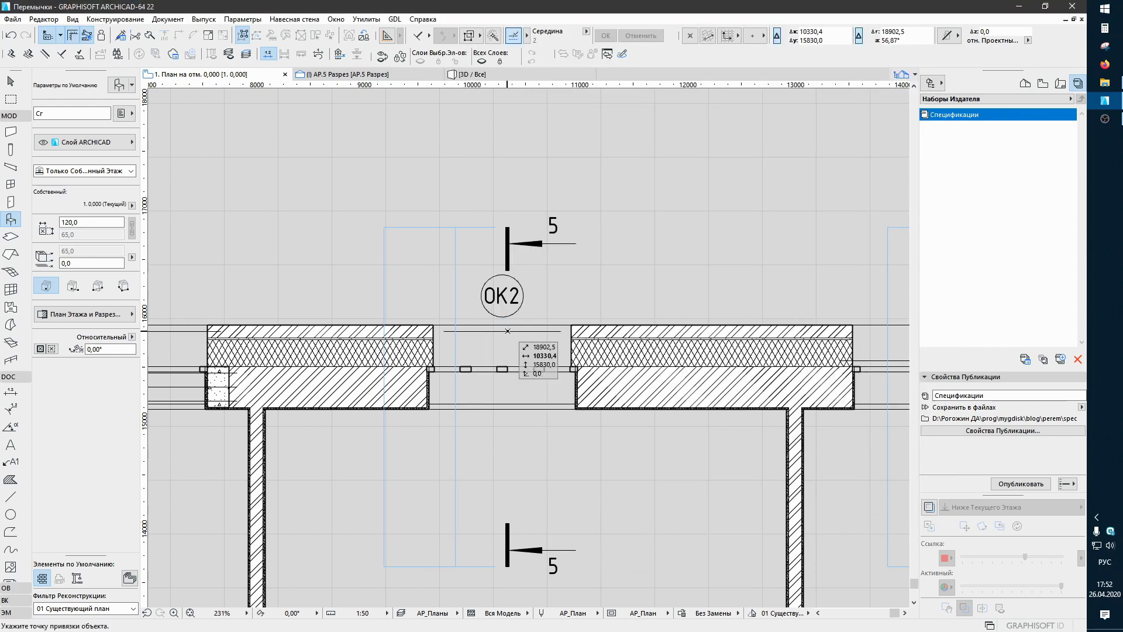
key("Escape")
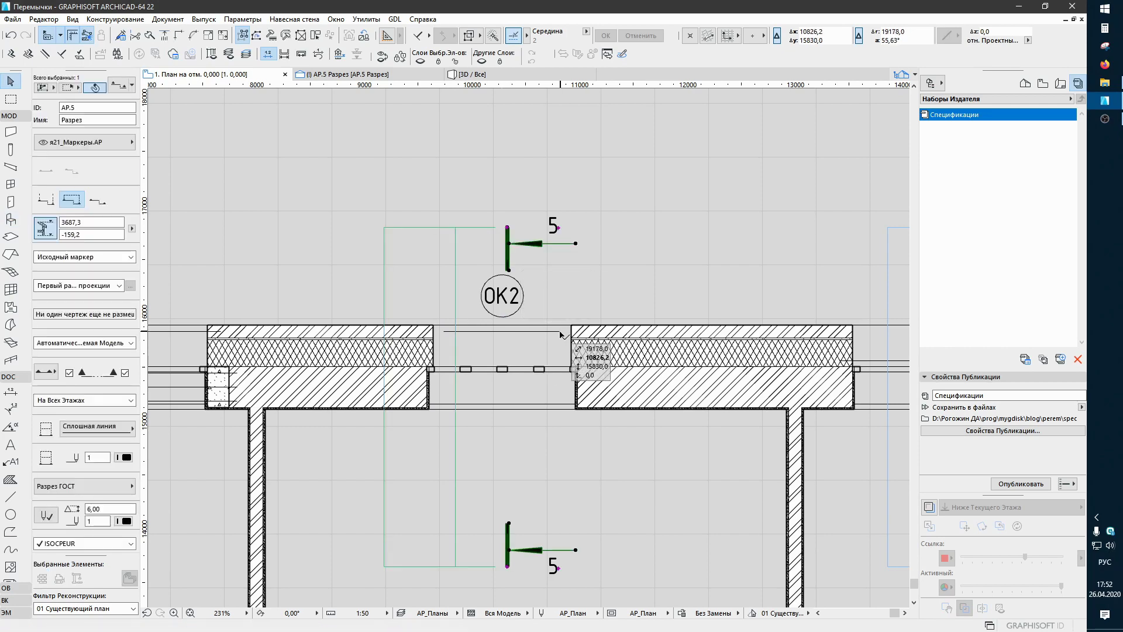
left_click(521, 344)
scroll(522, 345, "up", 3)
left_click(473, 342)
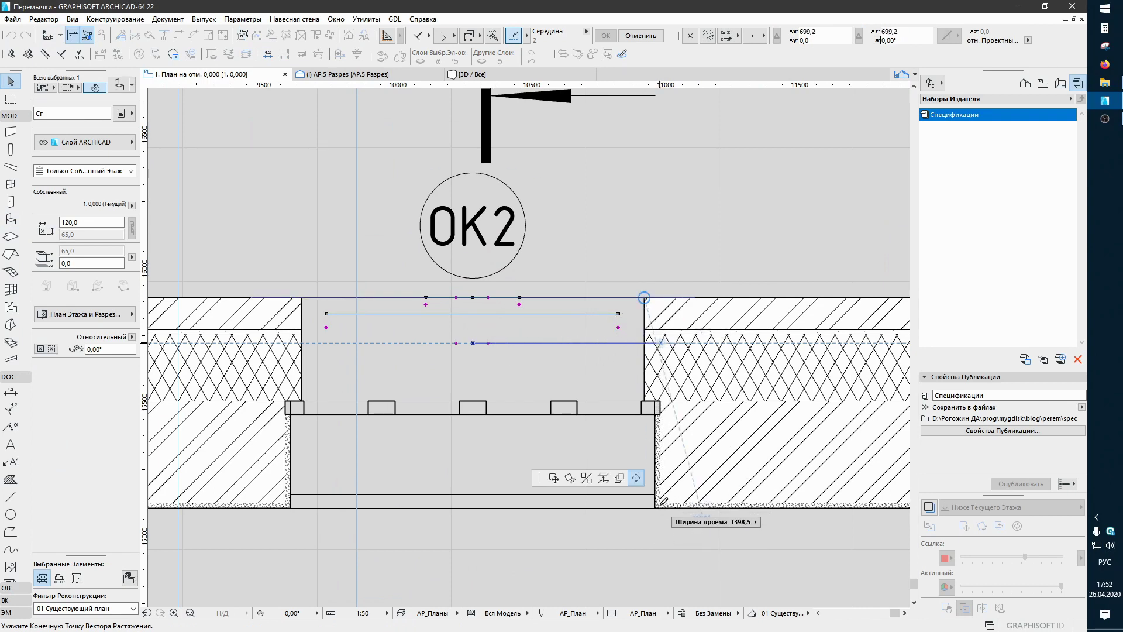
left_click(663, 506)
scroll(570, 346, "down", 5)
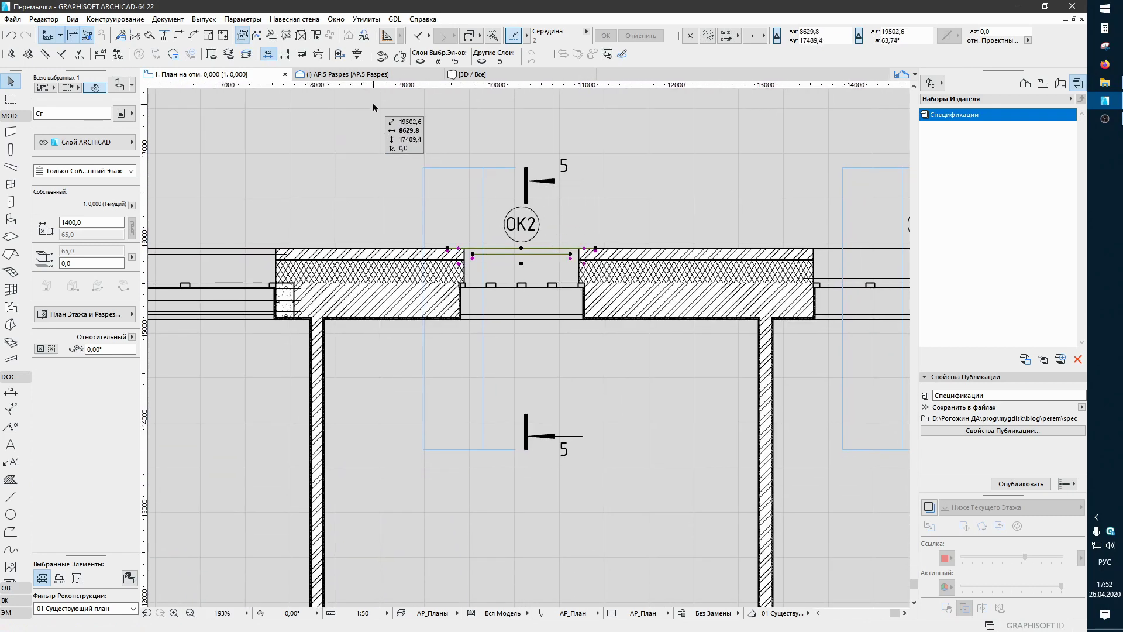
Step: Open the AP.5 section through the OK2 opening from section marker 5
left_click(528, 180)
right_click(680, 192)
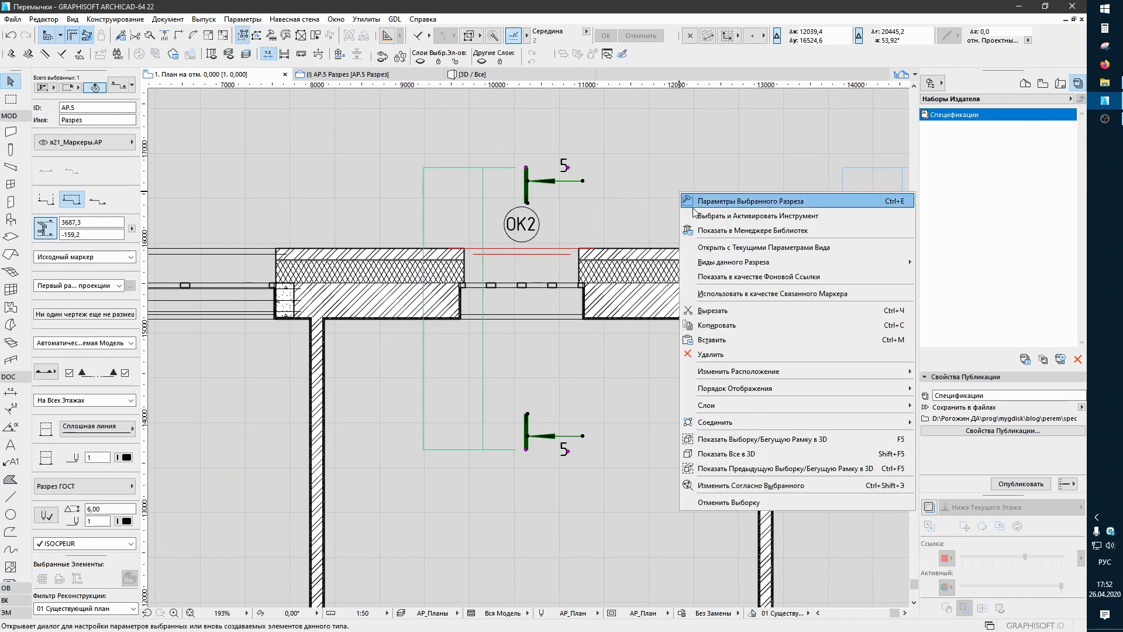
left_click(726, 249)
scroll(492, 375, "down", 2)
scroll(508, 378, "up", 2)
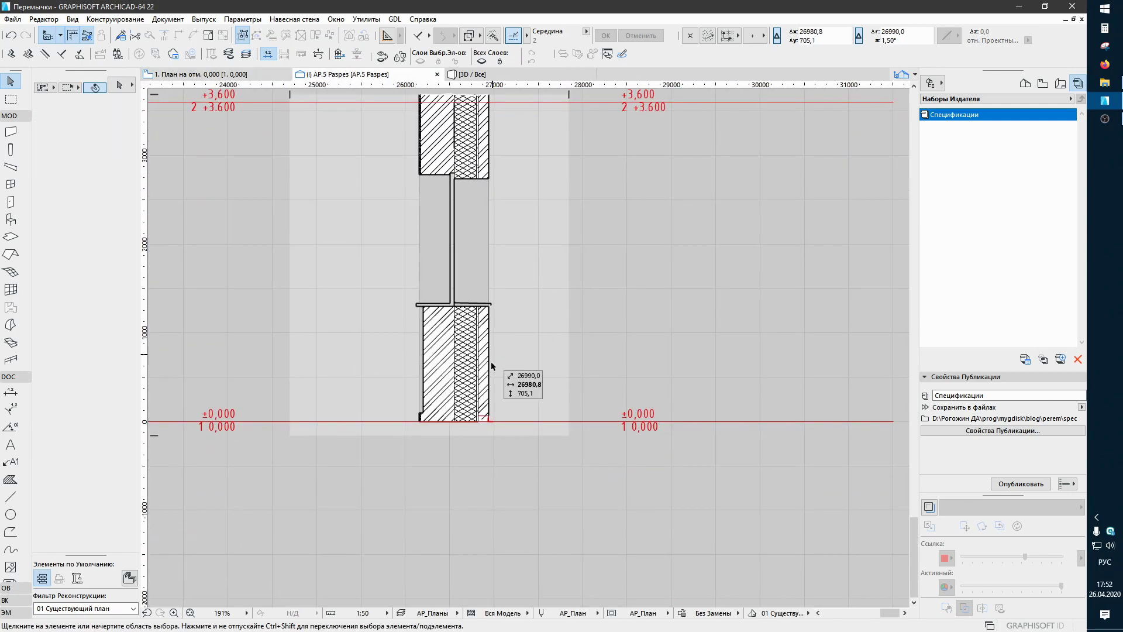
scroll(491, 360, "up", 3)
Step: Move the lintel up 2800 to the head of the opening in the section
left_click(491, 410)
scroll(497, 413, "up", 2)
scroll(497, 413, "up", 2)
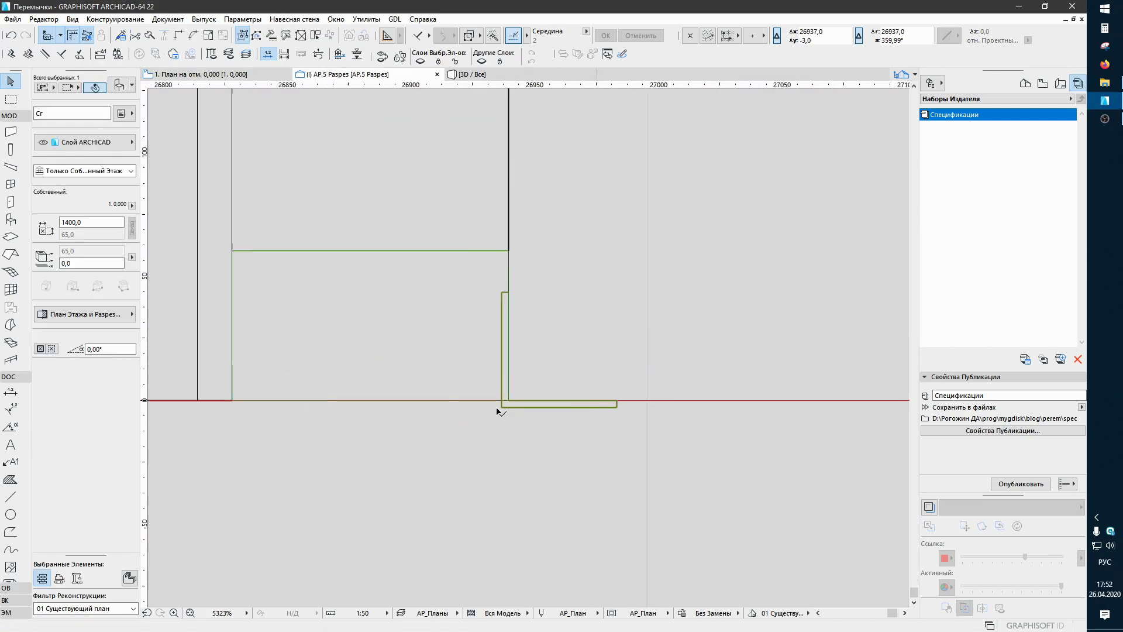
scroll(497, 413, "up", 2)
left_click(344, 398)
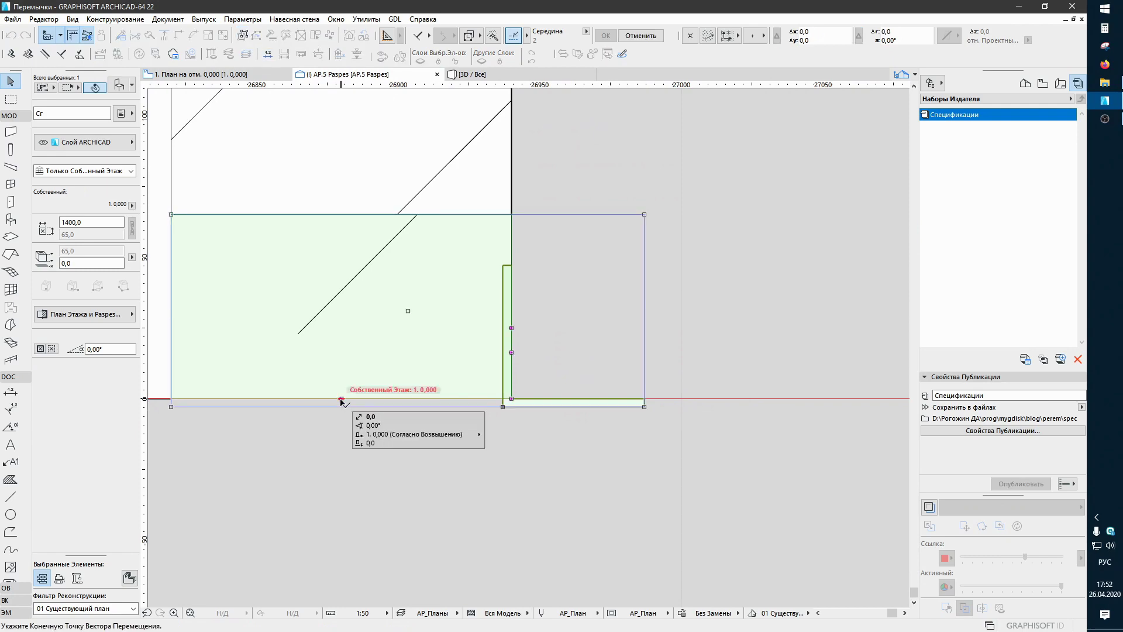
scroll(344, 400, "down", 4)
scroll(344, 401, "down", 3)
scroll(410, 310, "up", 3)
middle_click_drag(439, 313, 439, 439)
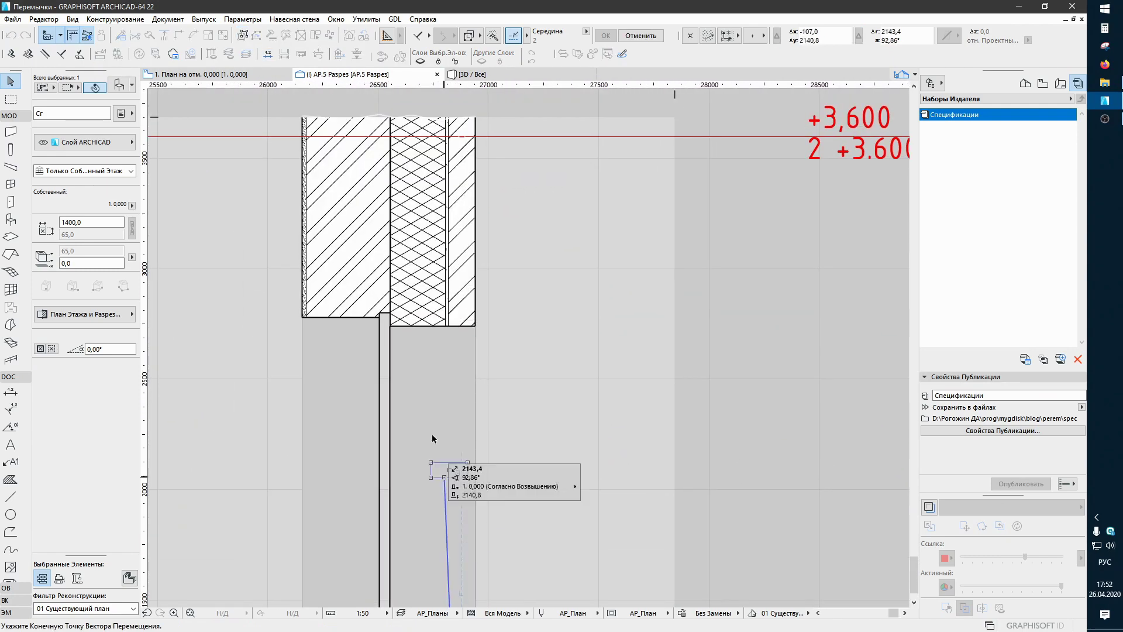
scroll(456, 319, "up", 4)
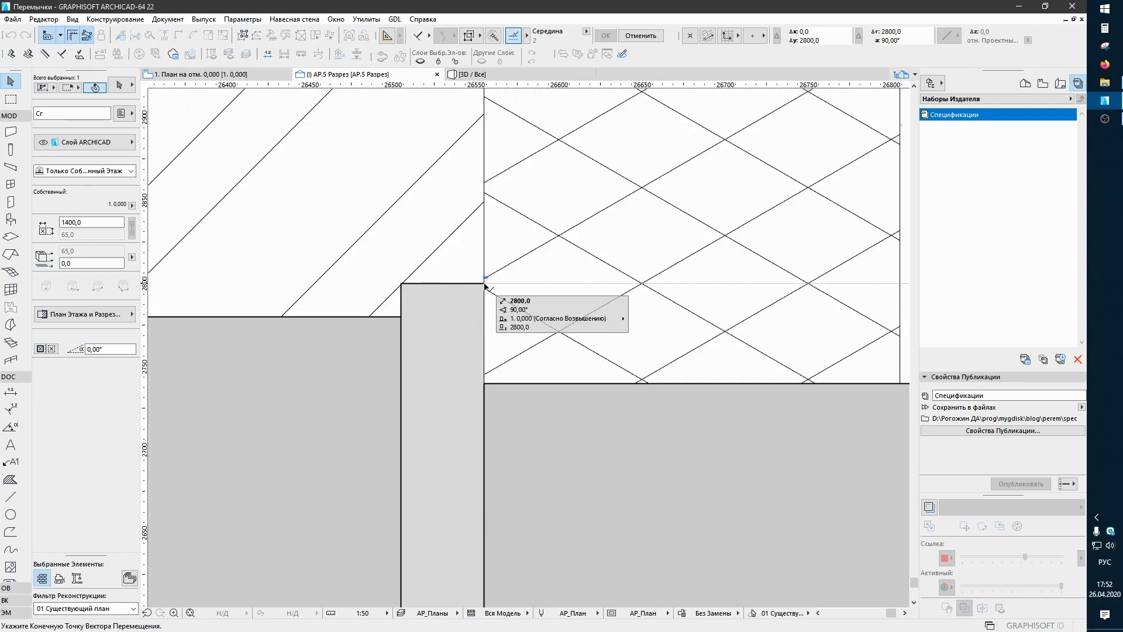
left_click(484, 285)
scroll(491, 327, "down", 4)
scroll(602, 328, "up", 1)
scroll(374, 302, "up", 2)
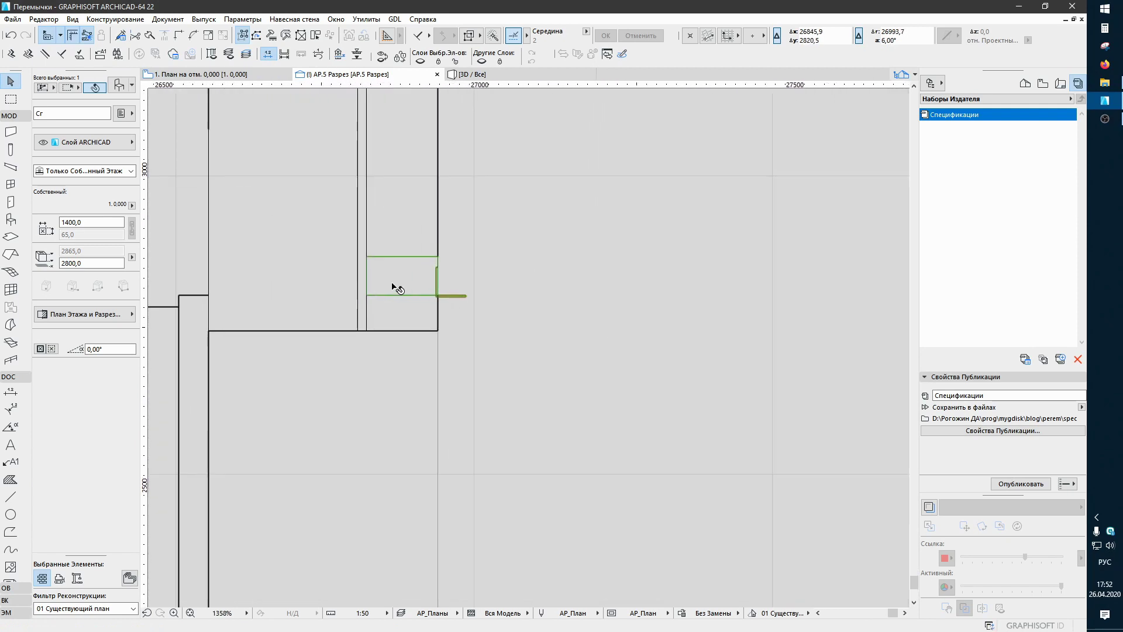
scroll(394, 288, "up", 3)
Step: Stretch the lintel's corner and edge out to the wall face and inner wall line
left_click(531, 318)
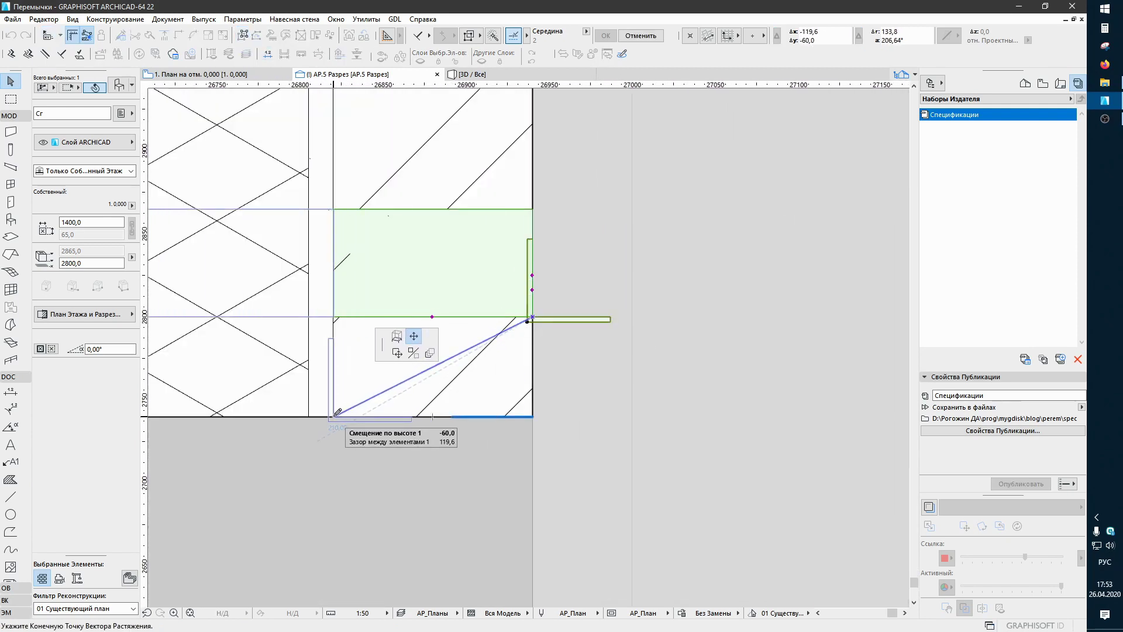
scroll(337, 413, "up", 3)
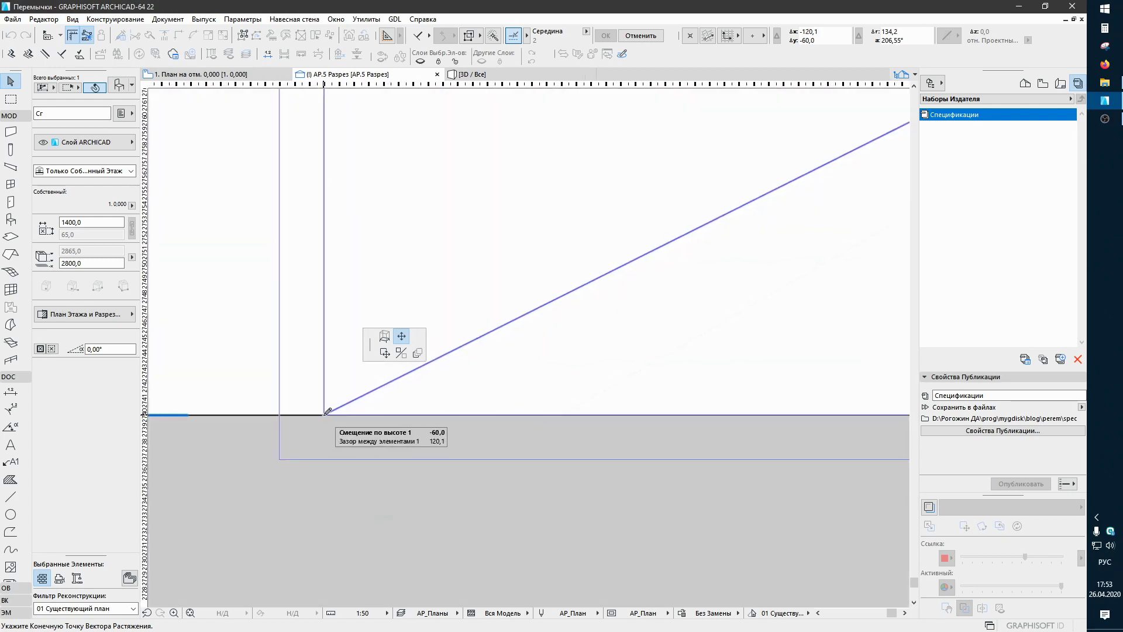
left_click(330, 411)
scroll(346, 410, "up", 5)
middle_click_drag(379, 390, 515, 378)
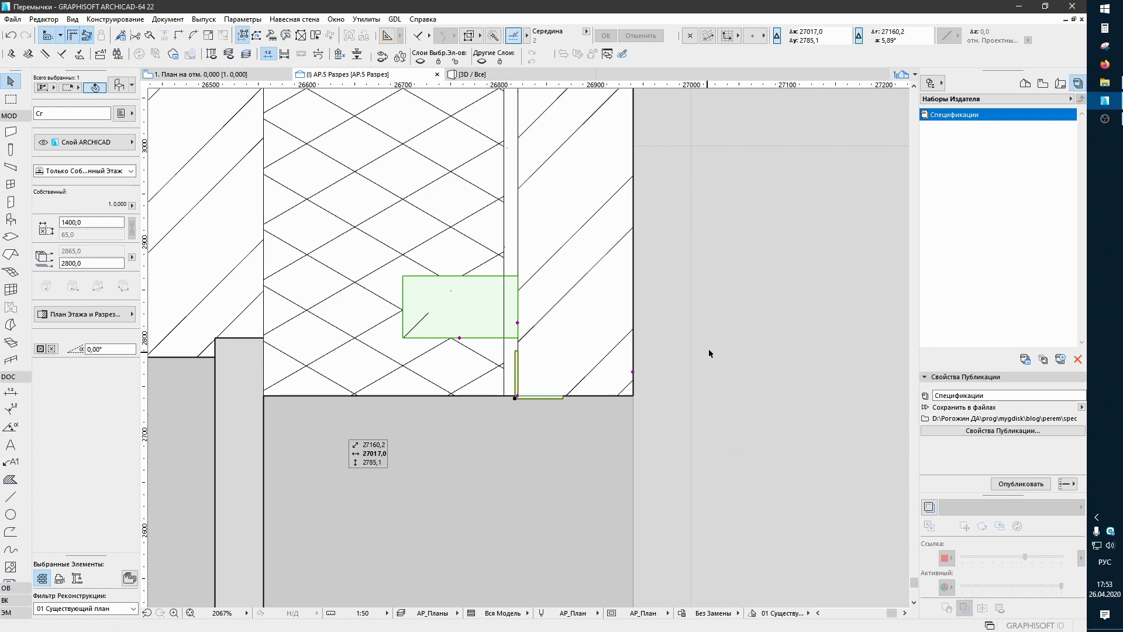
left_click(518, 321)
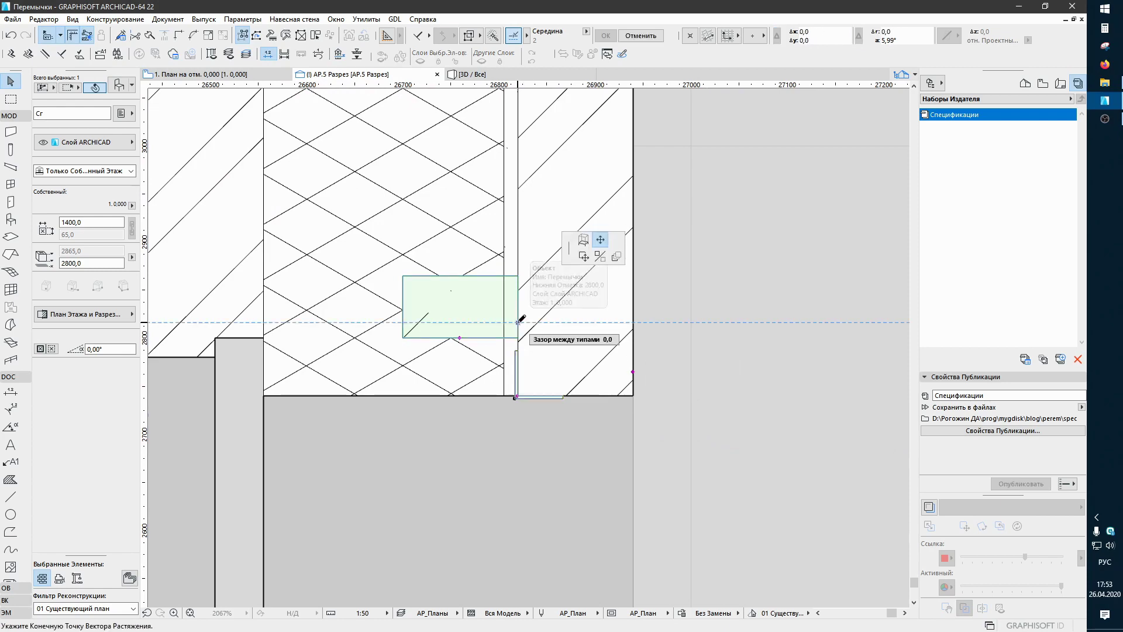
left_click(266, 321)
scroll(293, 354, "down", 3)
scroll(501, 307, "up", 1)
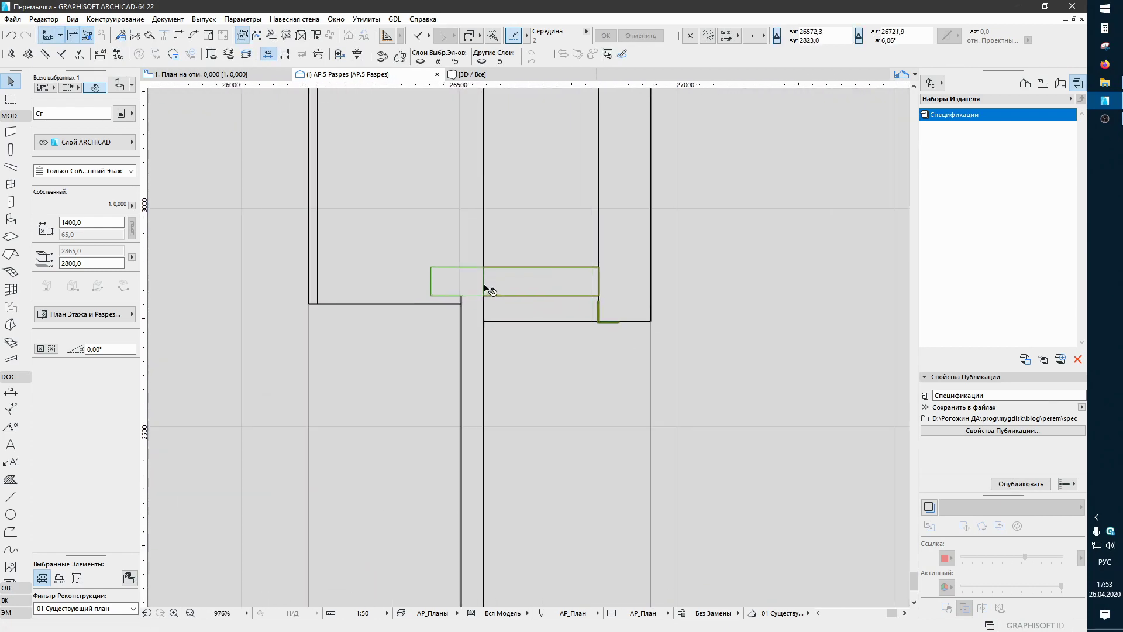
scroll(490, 291, "up", 2)
left_click(119, 86)
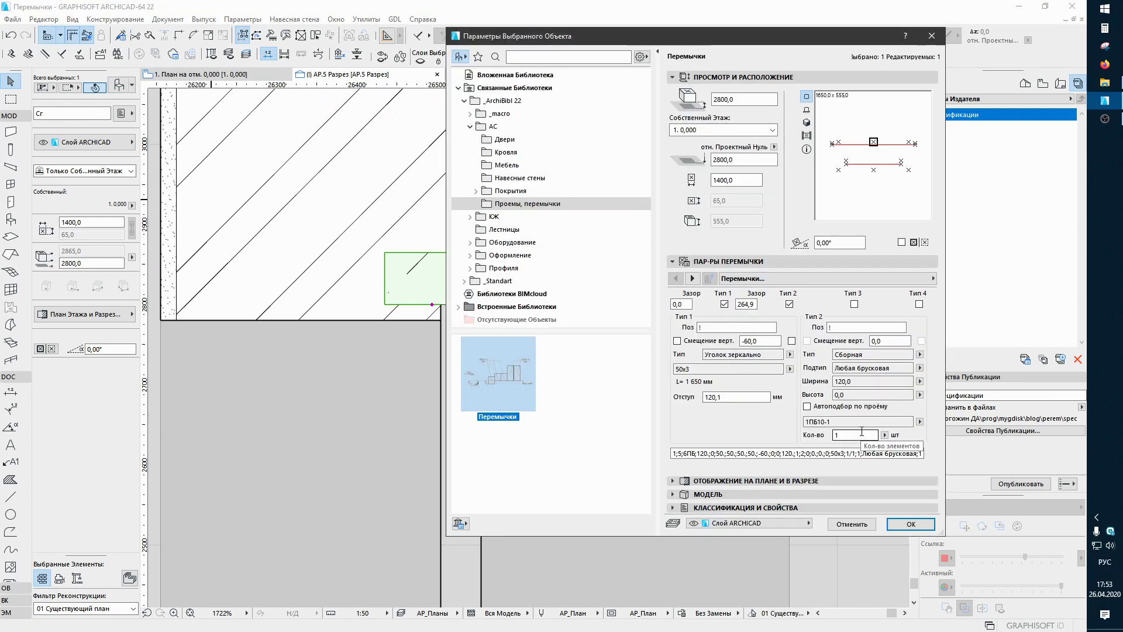
Step: Enable Автоподбор по проёму so the lintel auto-selects 2ПБ19-3 beams for the opening
left_click(807, 406)
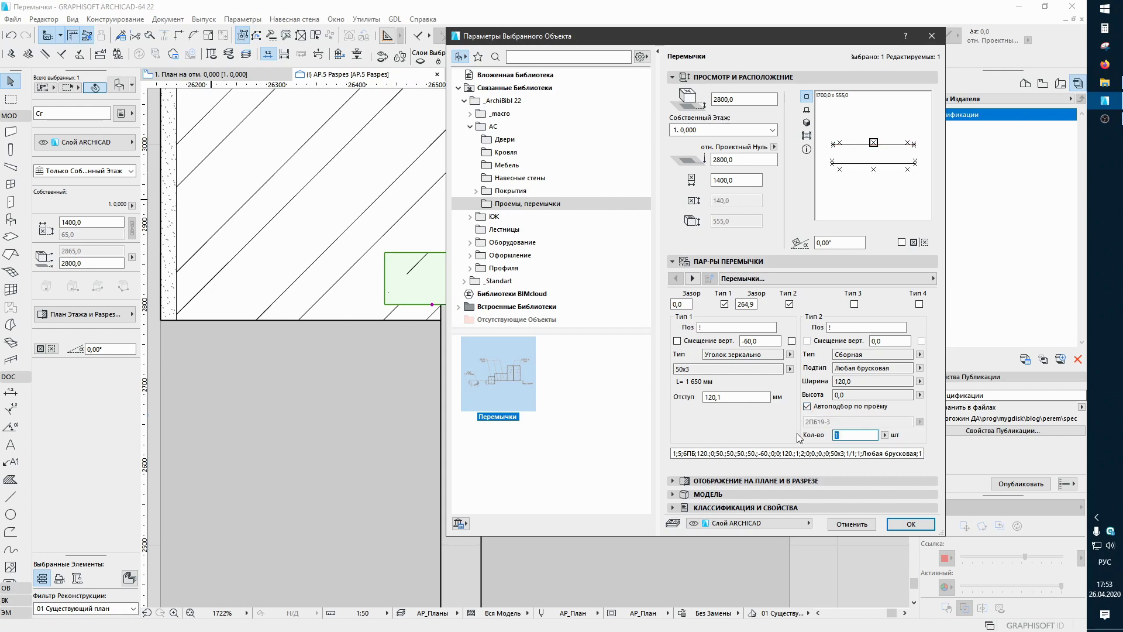
type("3")
left_click(911, 523)
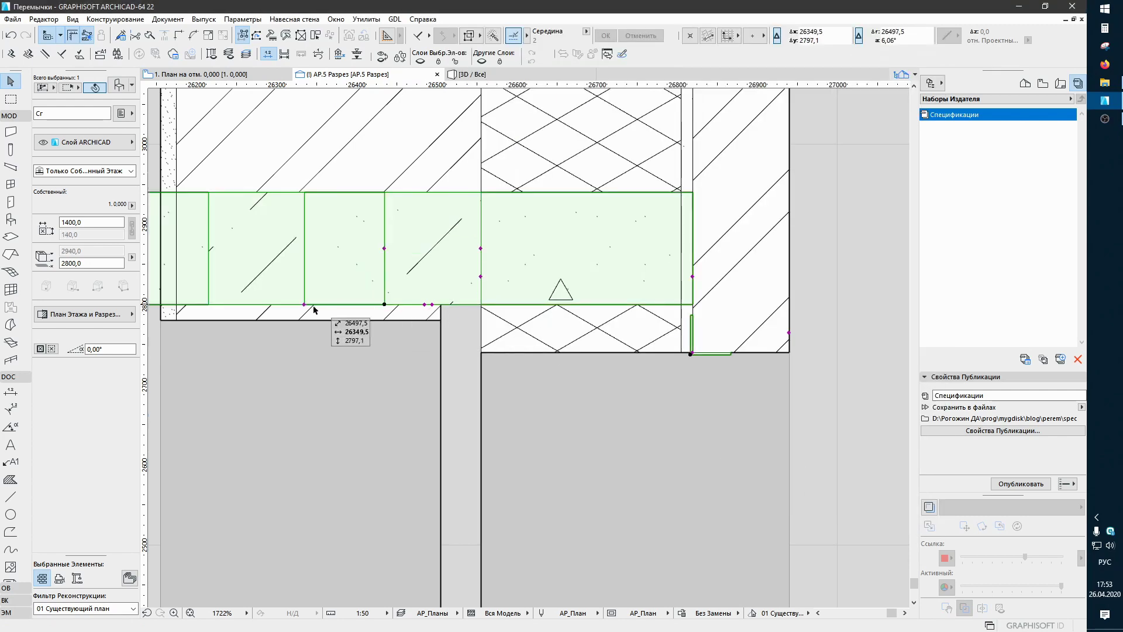
middle_click_drag(315, 310, 502, 320)
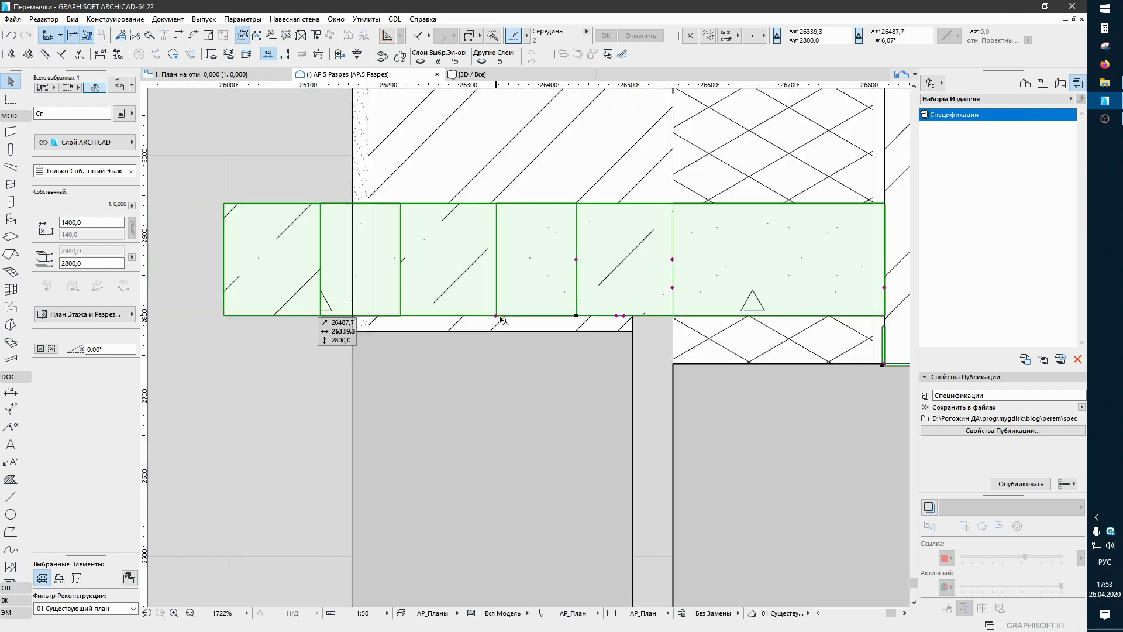
Step: Trim the lintel's left end back to the wall face
left_click(497, 316)
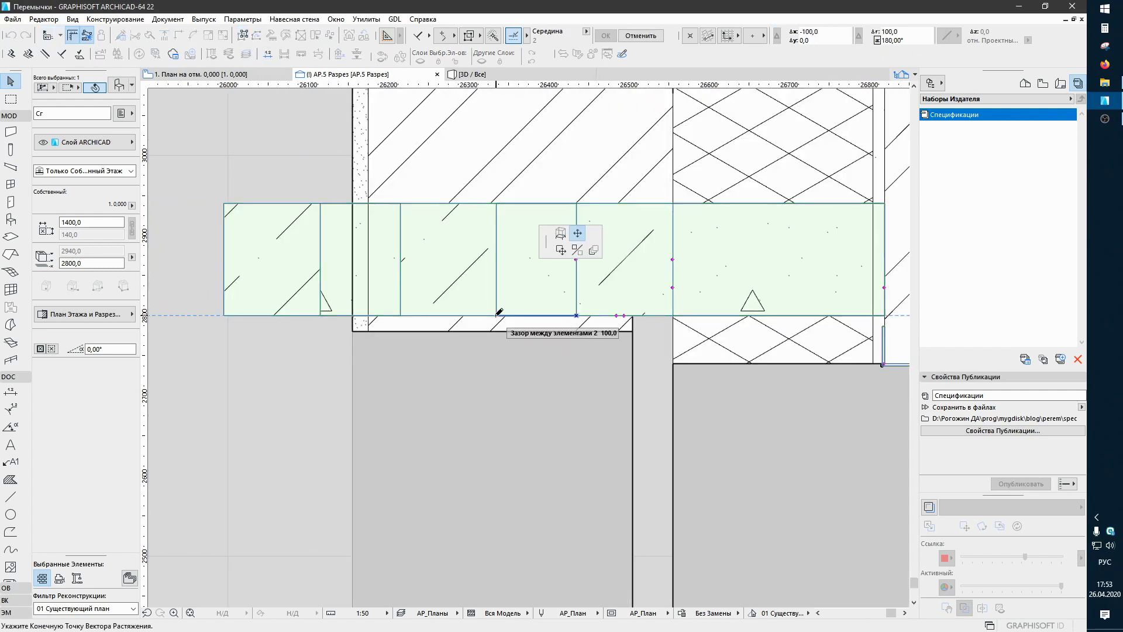
left_click(576, 316)
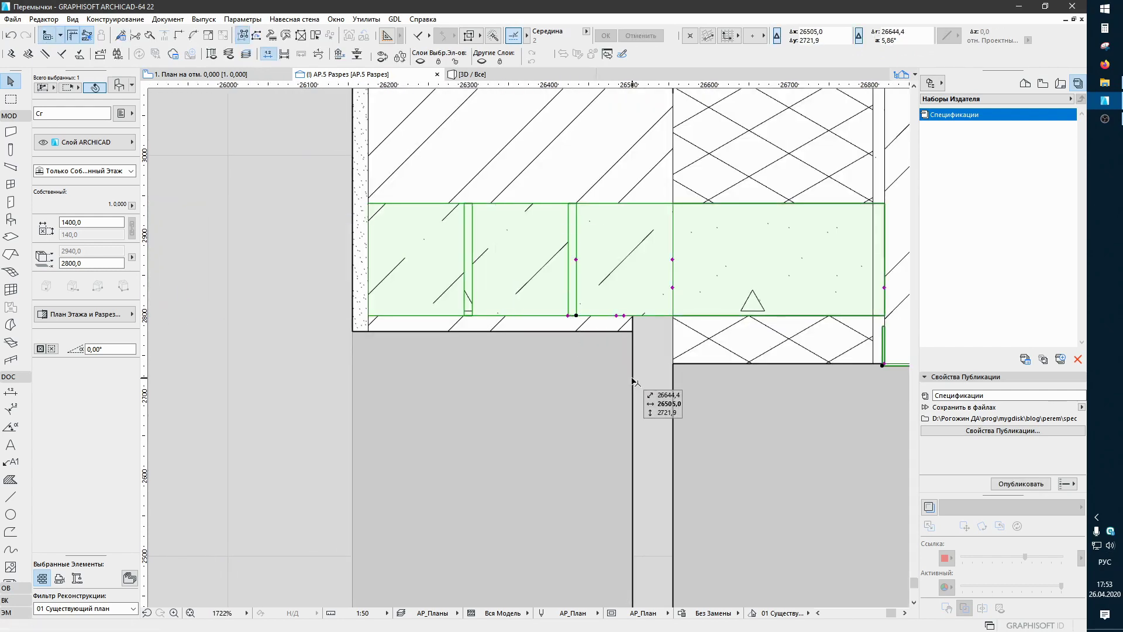
middle_click_drag(633, 382, 491, 305)
key("Escape")
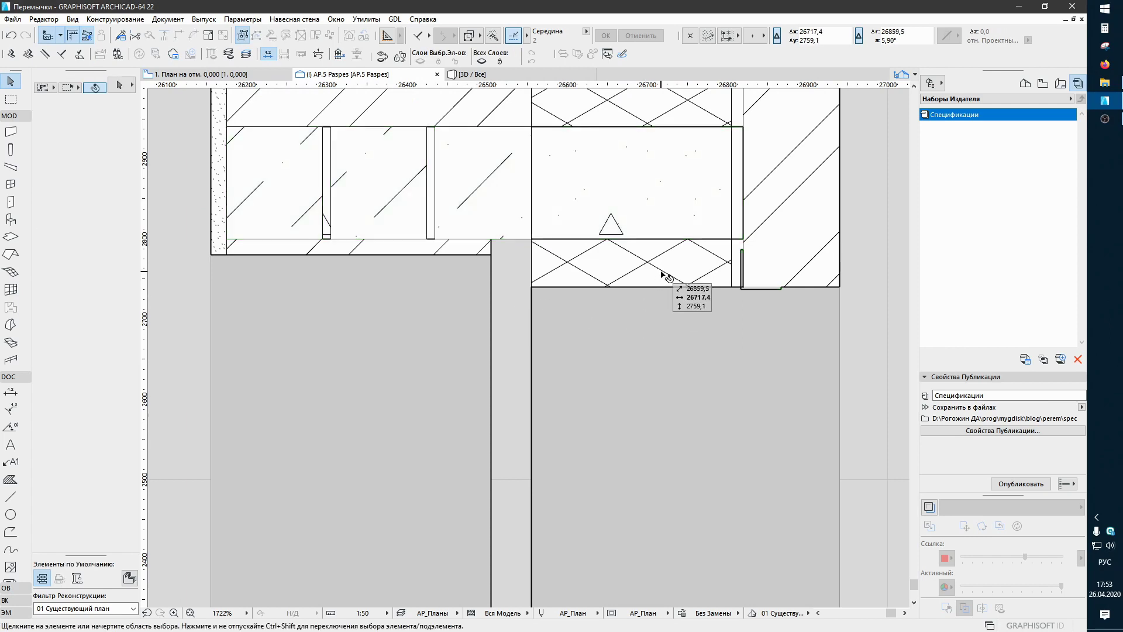
left_click(588, 240)
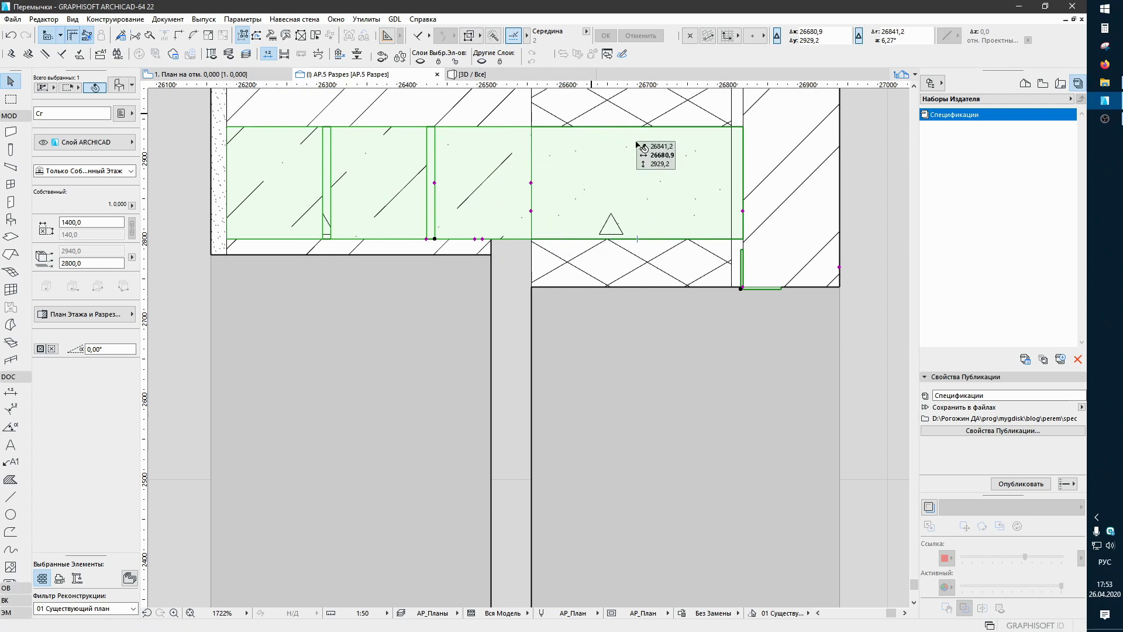
Step: Set the lintel's Материал заполнения to !Пусто so only the three precast beams show
left_click(117, 88)
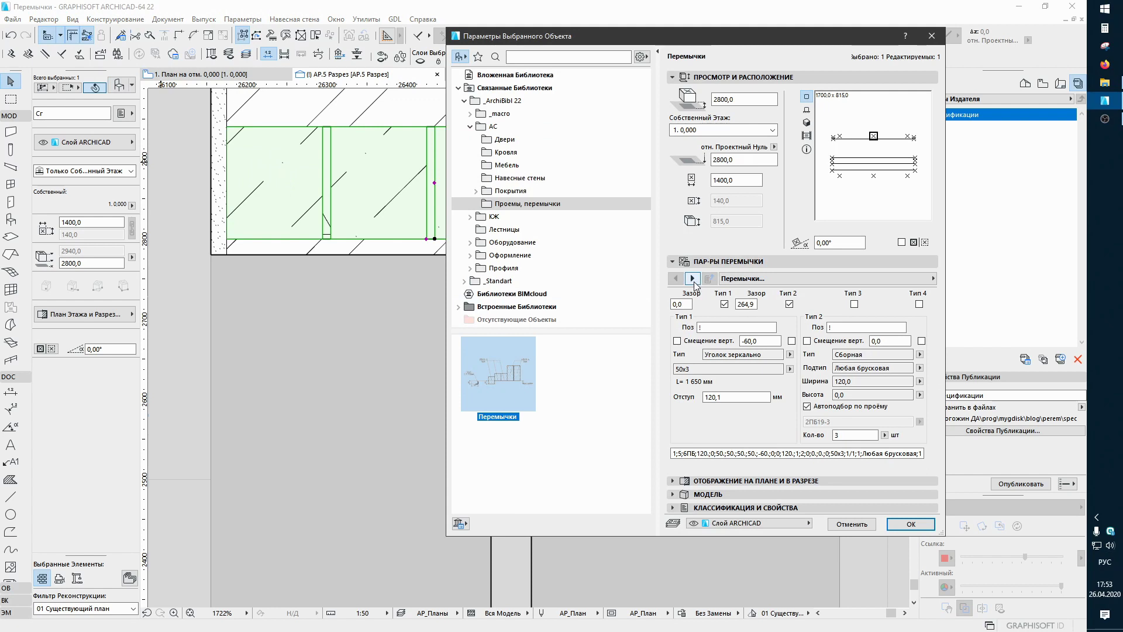
left_click(694, 281)
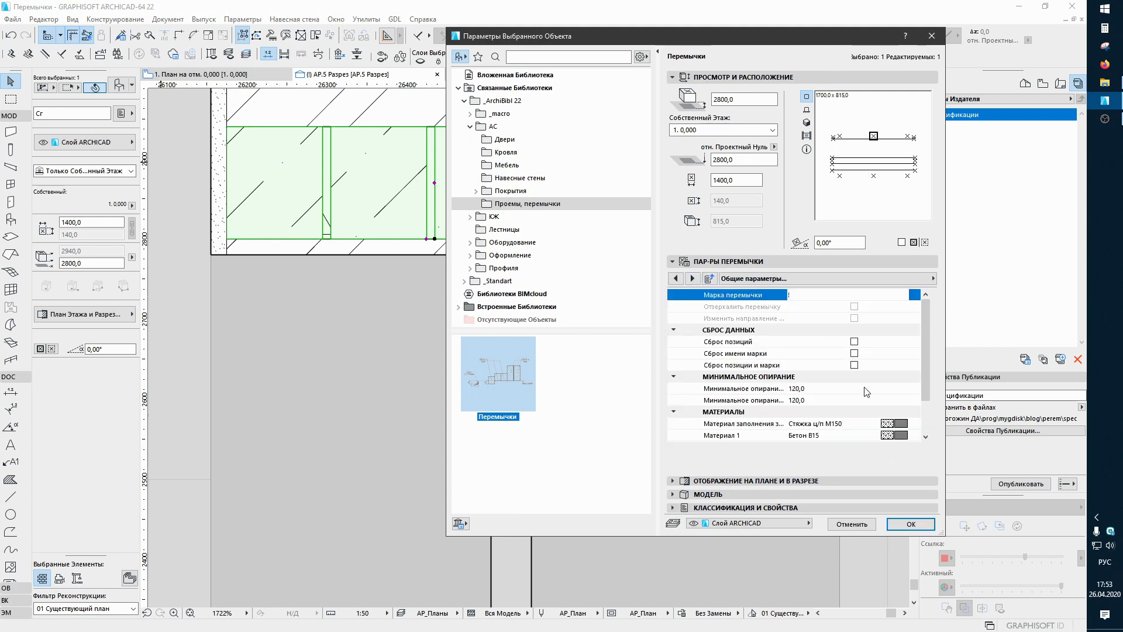
scroll(866, 392, "down", 2)
left_click(755, 377)
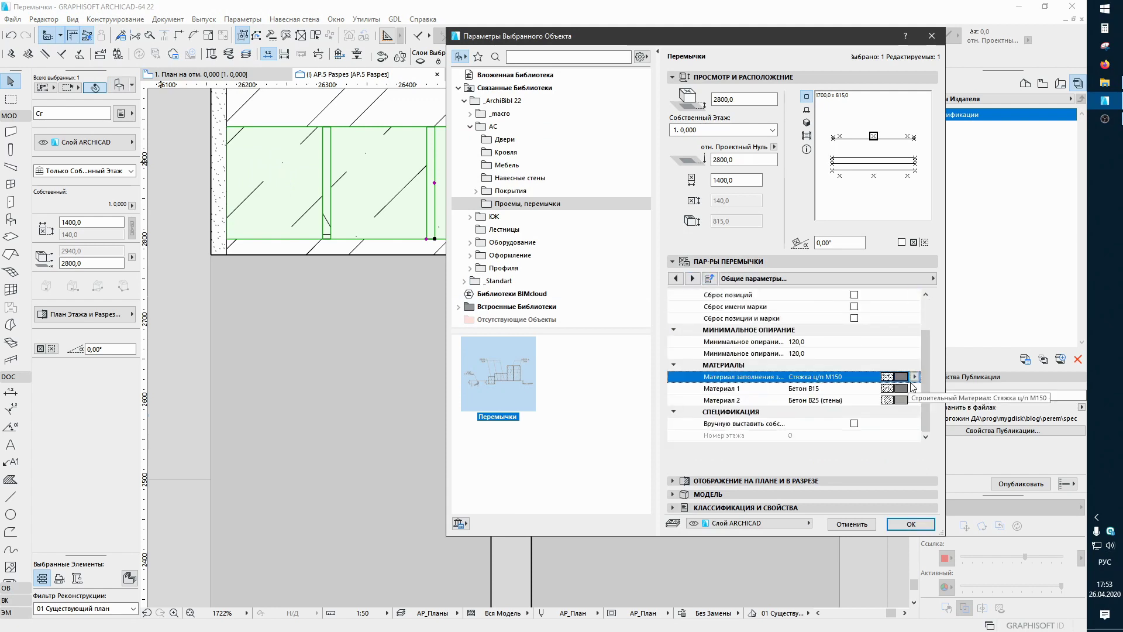
left_click(916, 377)
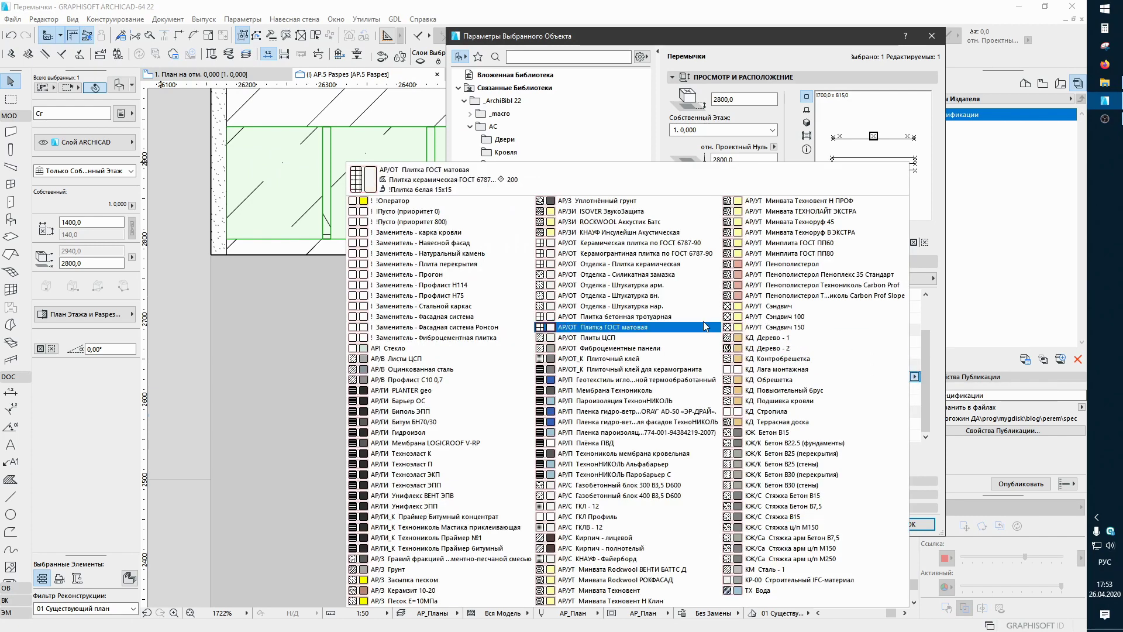
left_click(436, 220)
left_click(917, 524)
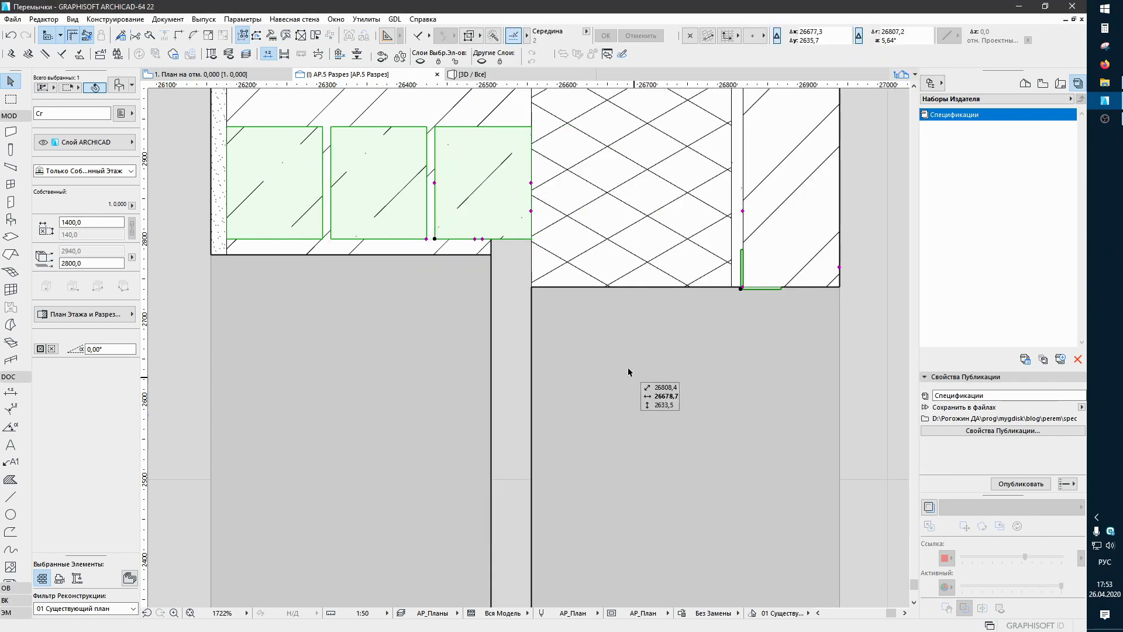
scroll(628, 367, "down", 4)
scroll(579, 251, "up", 2)
left_click(739, 330)
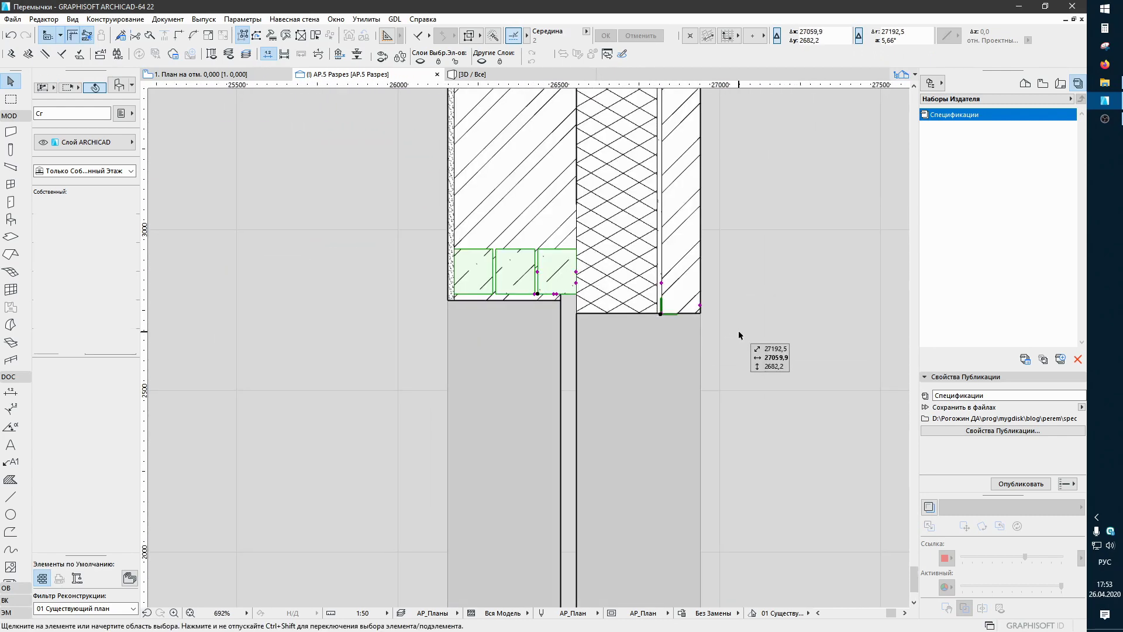
Step: Copy the lintel into the opening left of OK2 and widen it to 1500
left_click(230, 78)
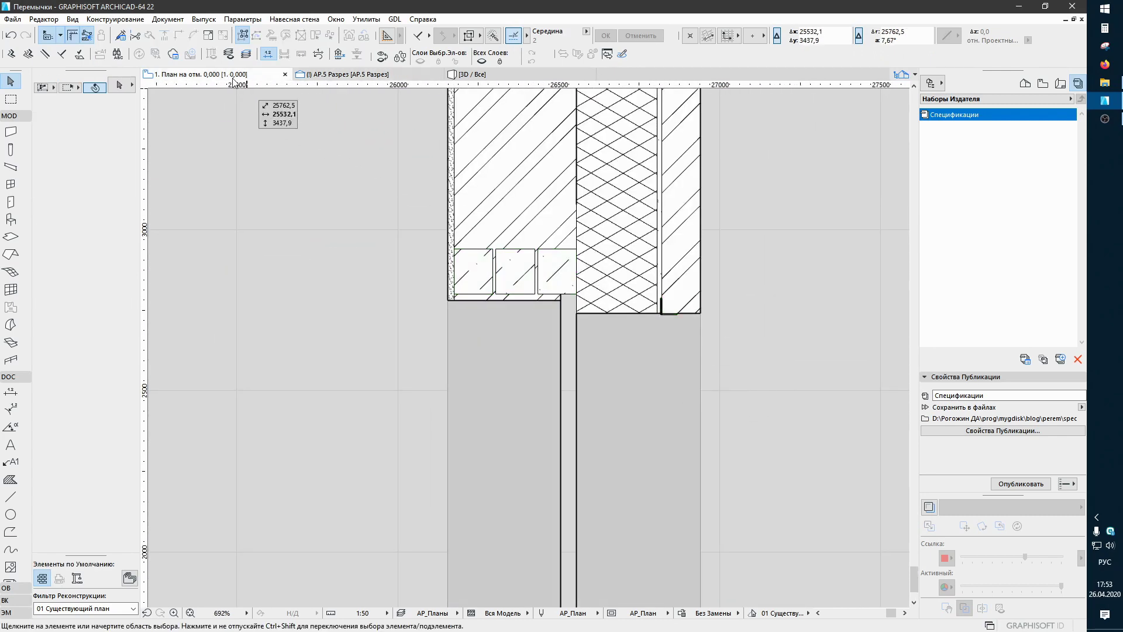
left_click(516, 305)
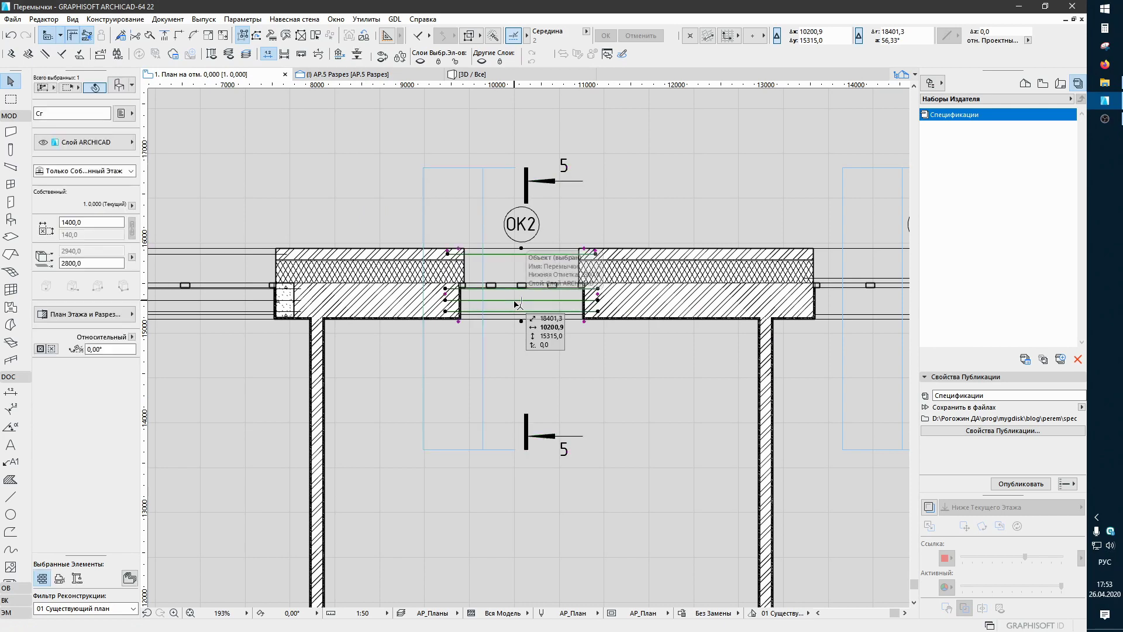
middle_click_drag(528, 349, 591, 377)
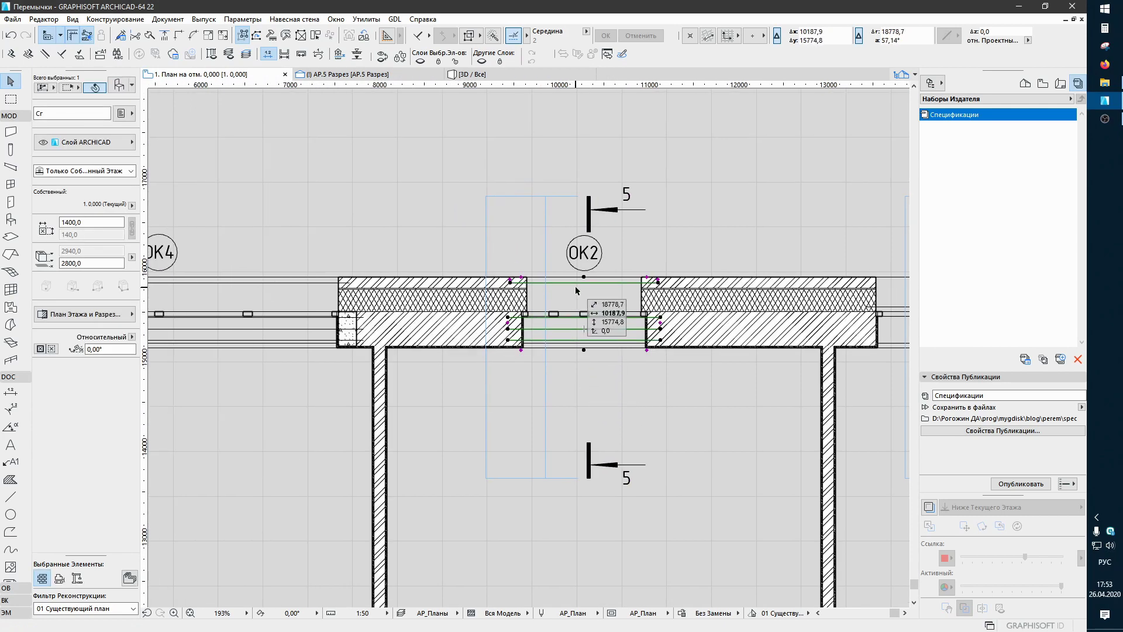
left_click(584, 279)
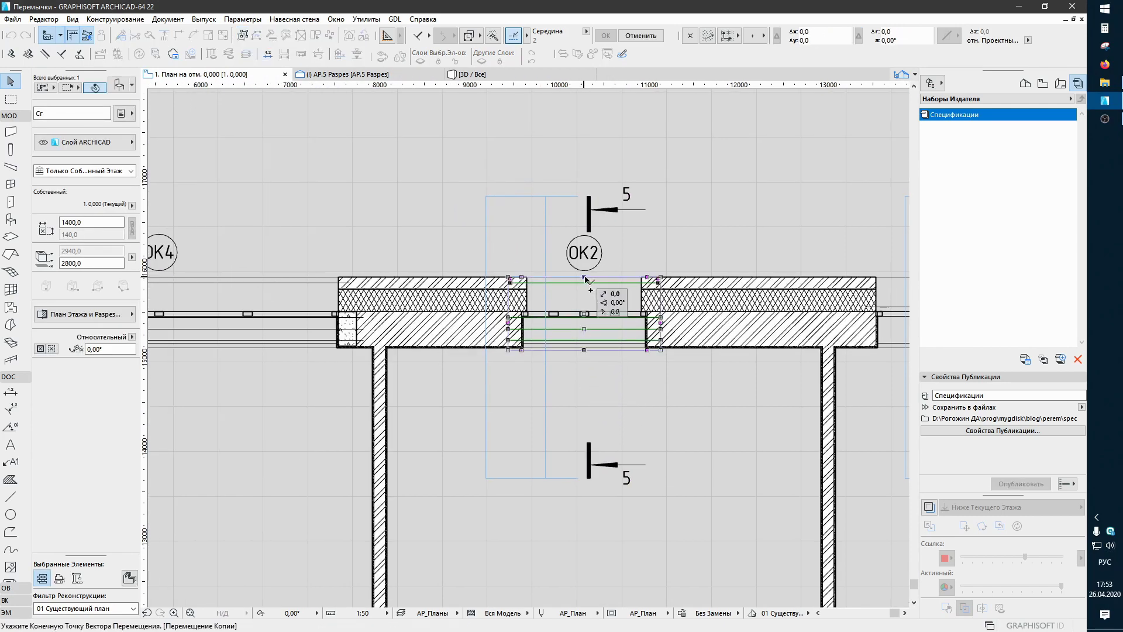
middle_click_drag(176, 305, 715, 278)
middle_click_drag(447, 287, 621, 261)
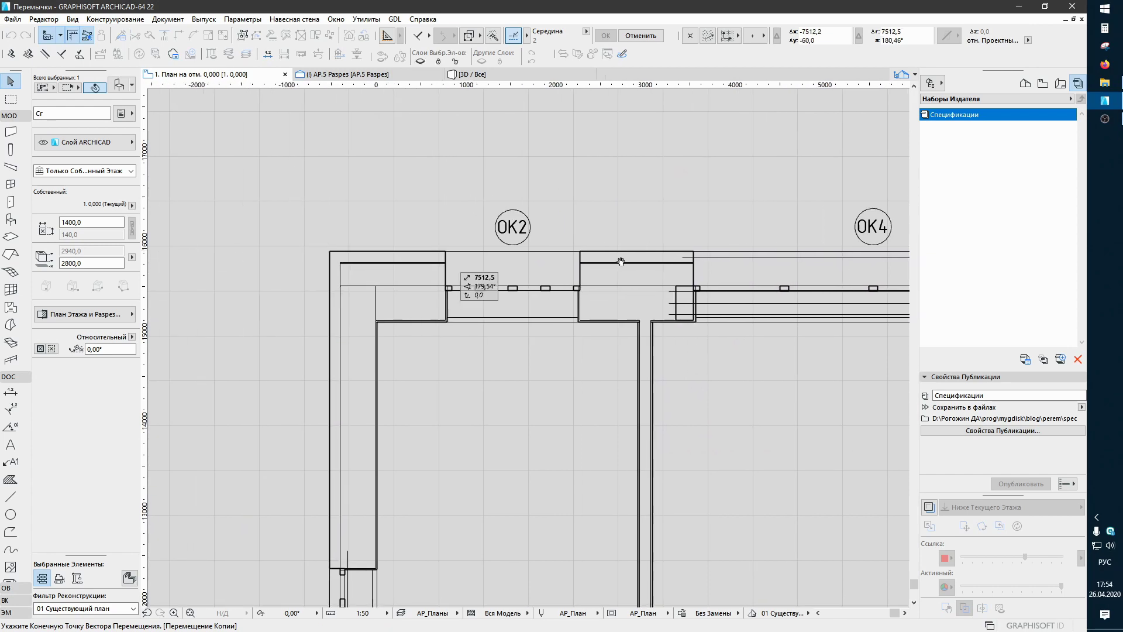
left_click(513, 251)
scroll(580, 323, "up", 4)
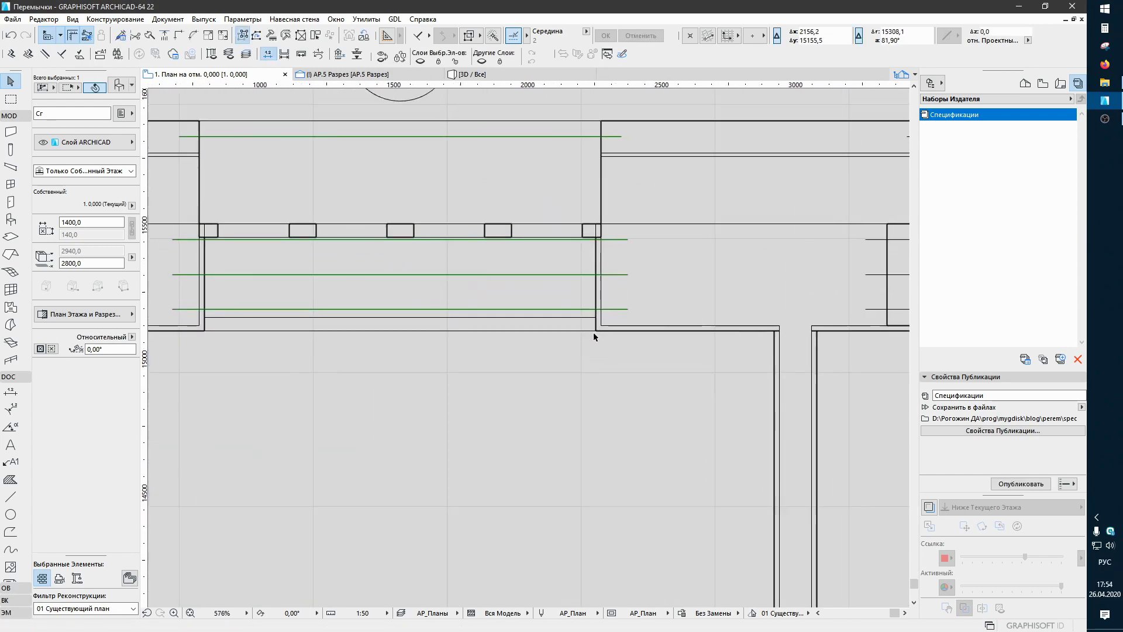
left_click(597, 331)
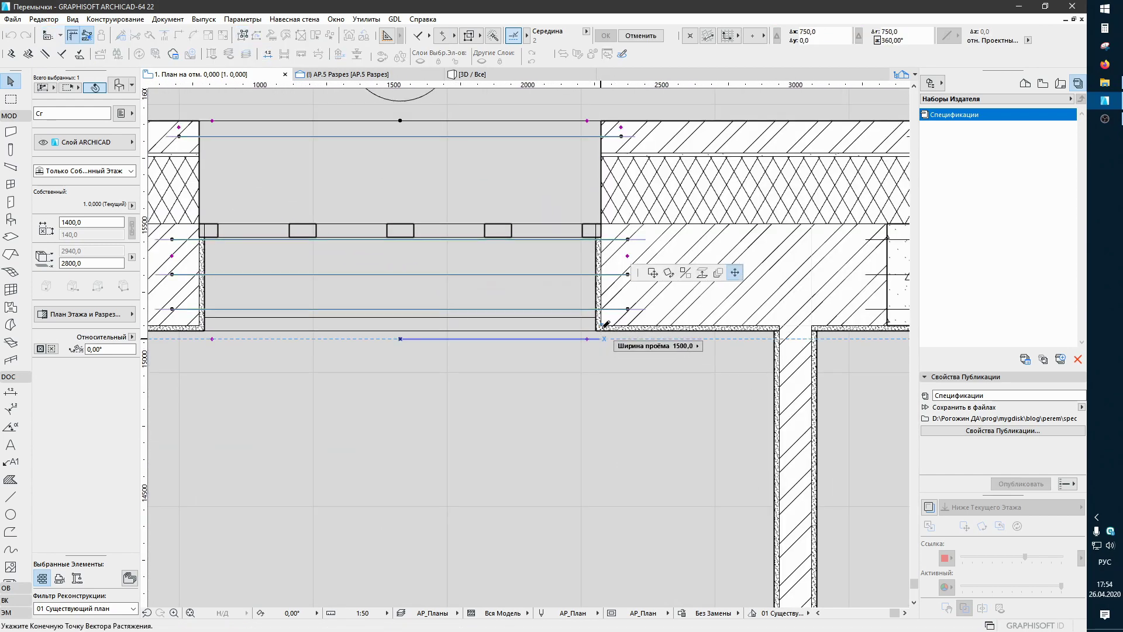
left_click(605, 330)
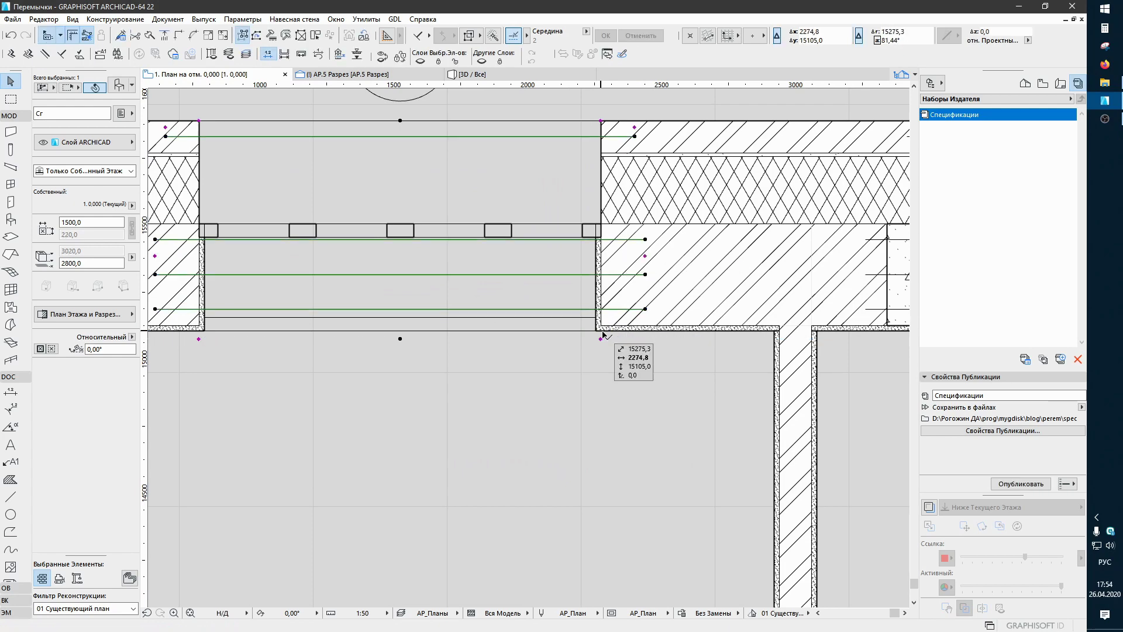
Step: Edit the copied lintel's second minimum bearing length in its general parameters
left_click(126, 88)
left_click(693, 278)
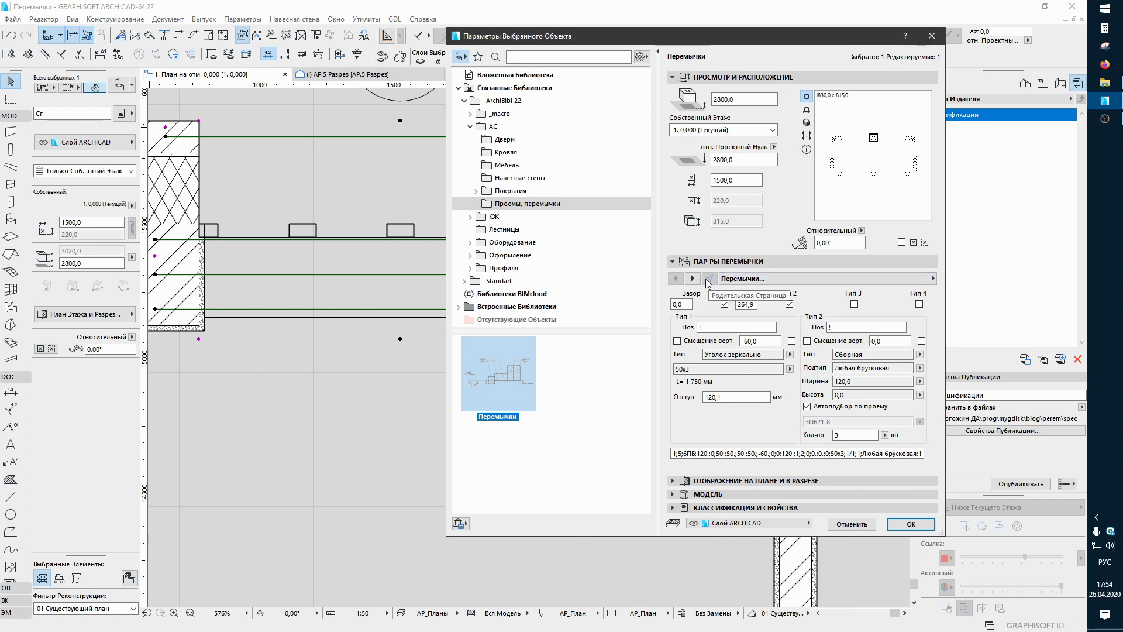
left_click(693, 278)
left_click(810, 352)
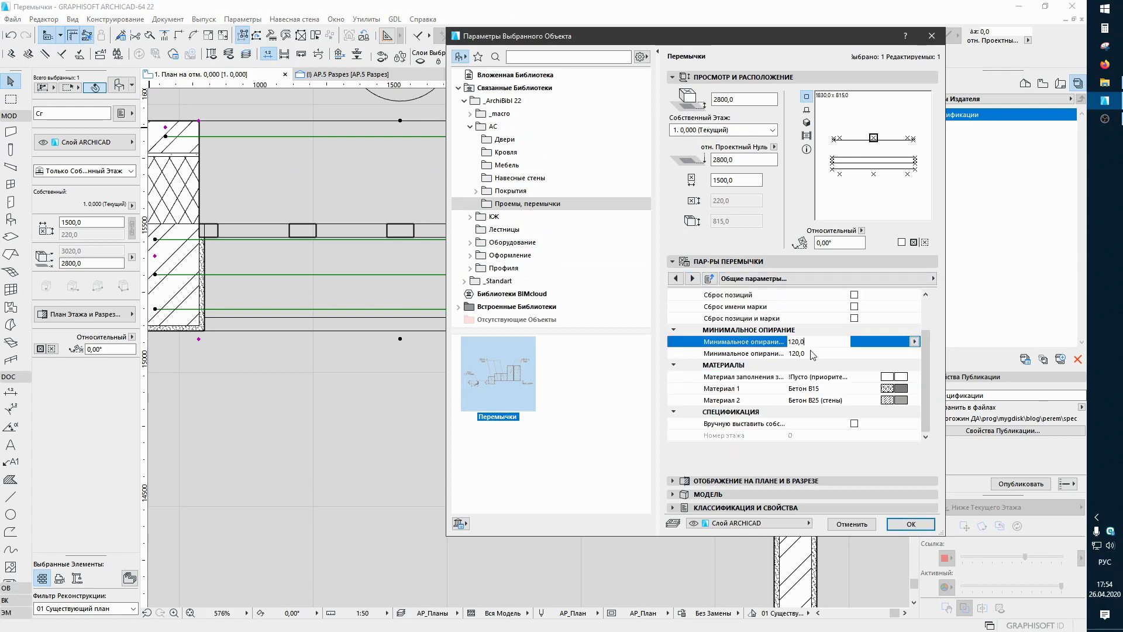
left_click(868, 526)
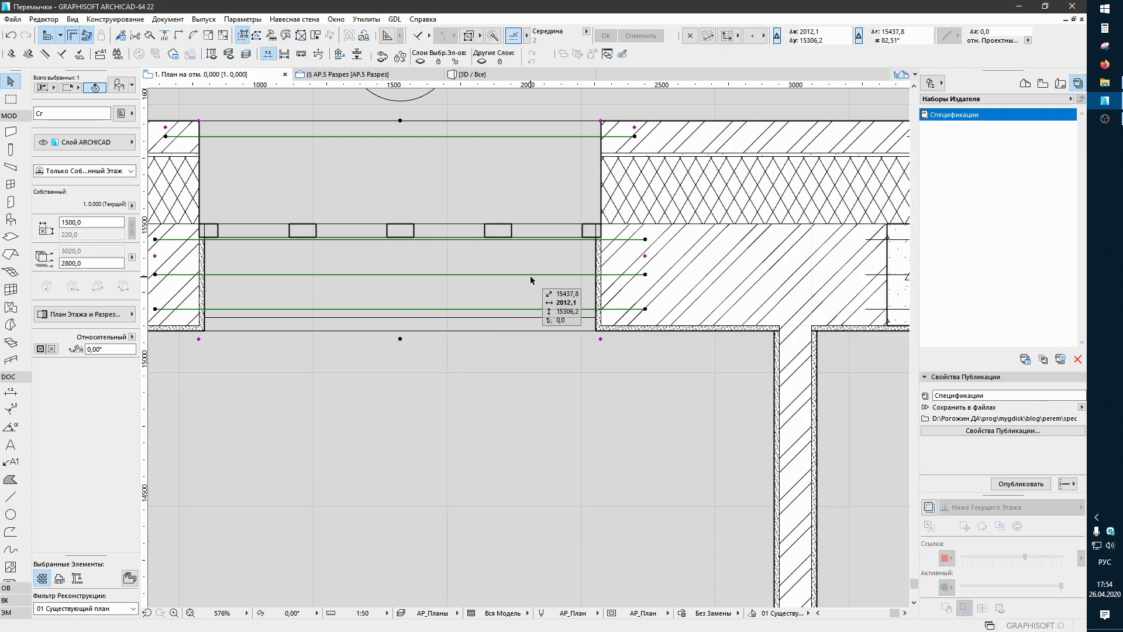
scroll(530, 275, "down", 3)
scroll(523, 230, "down", 2)
key("ctrl+shift+d")
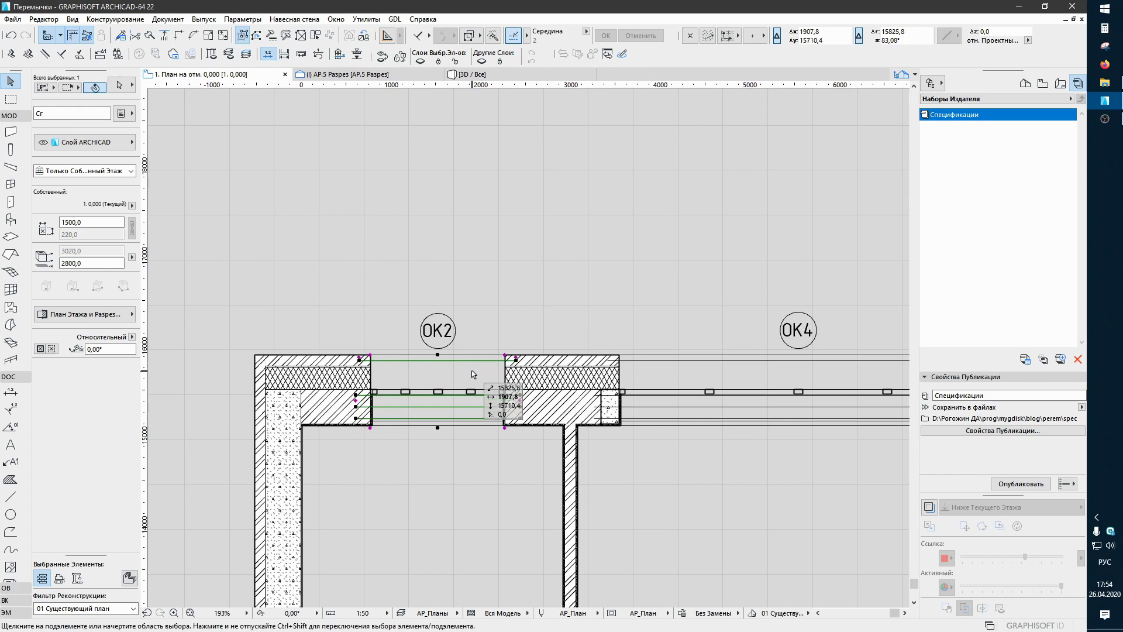
left_click(462, 373)
left_click(612, 158)
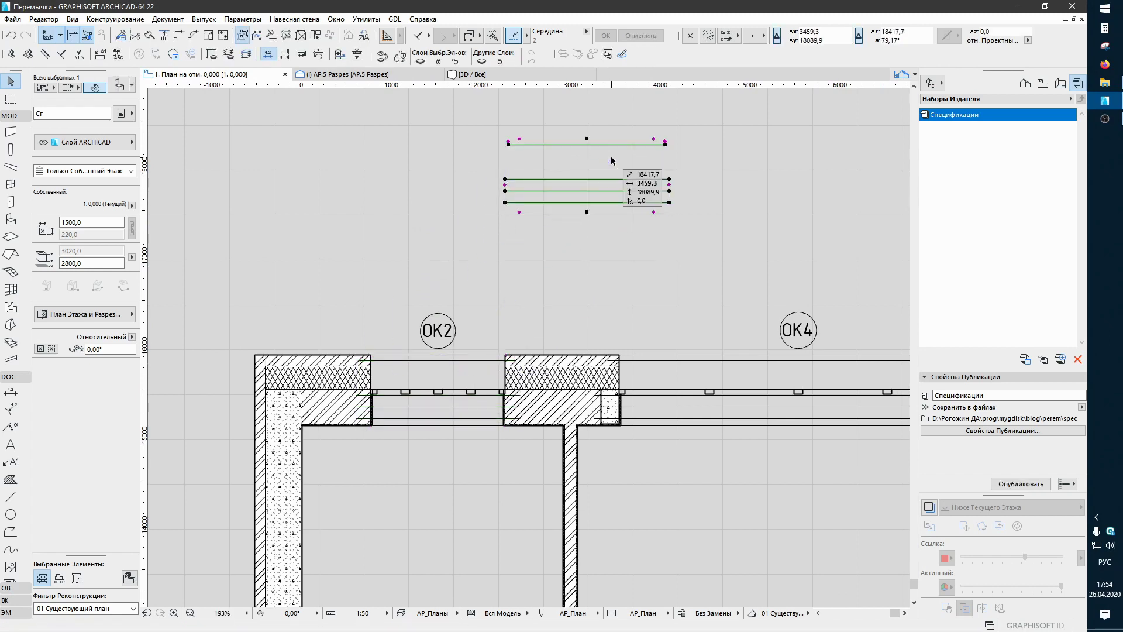
left_click(653, 212)
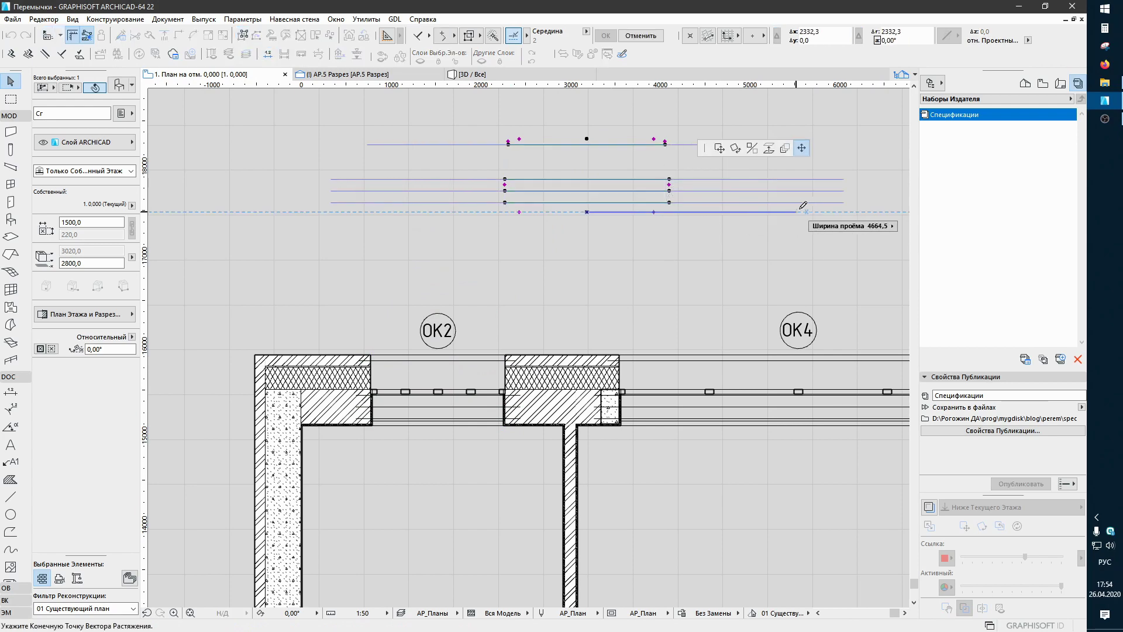
scroll(803, 205, "down", 2)
scroll(735, 226, "down", 3)
scroll(732, 229, "up", 3)
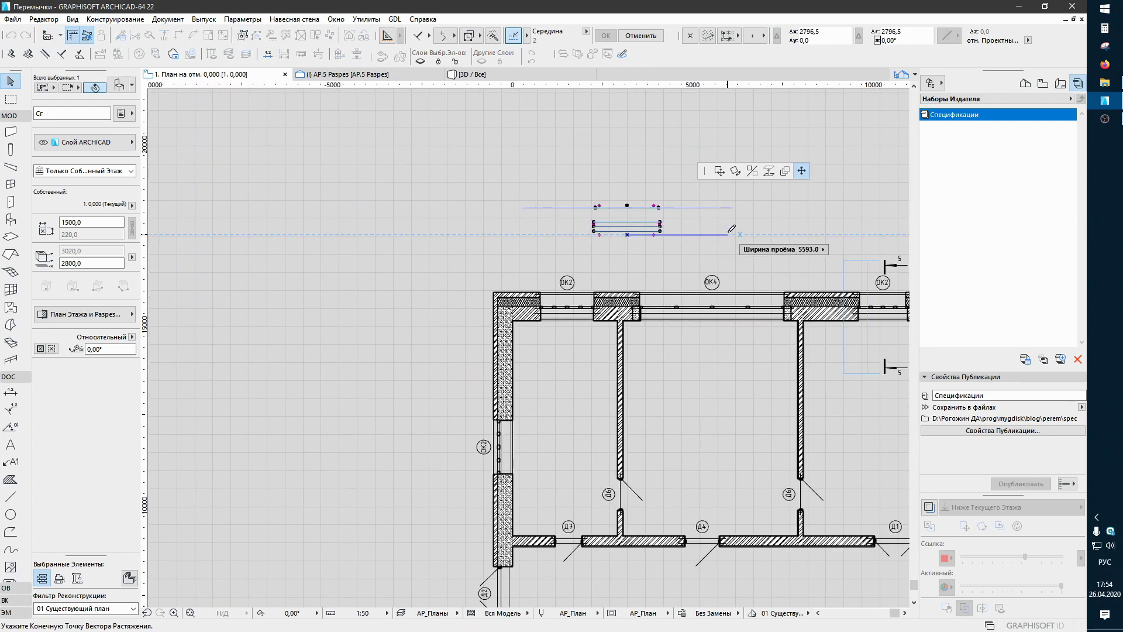
key("Escape")
key("Escape")
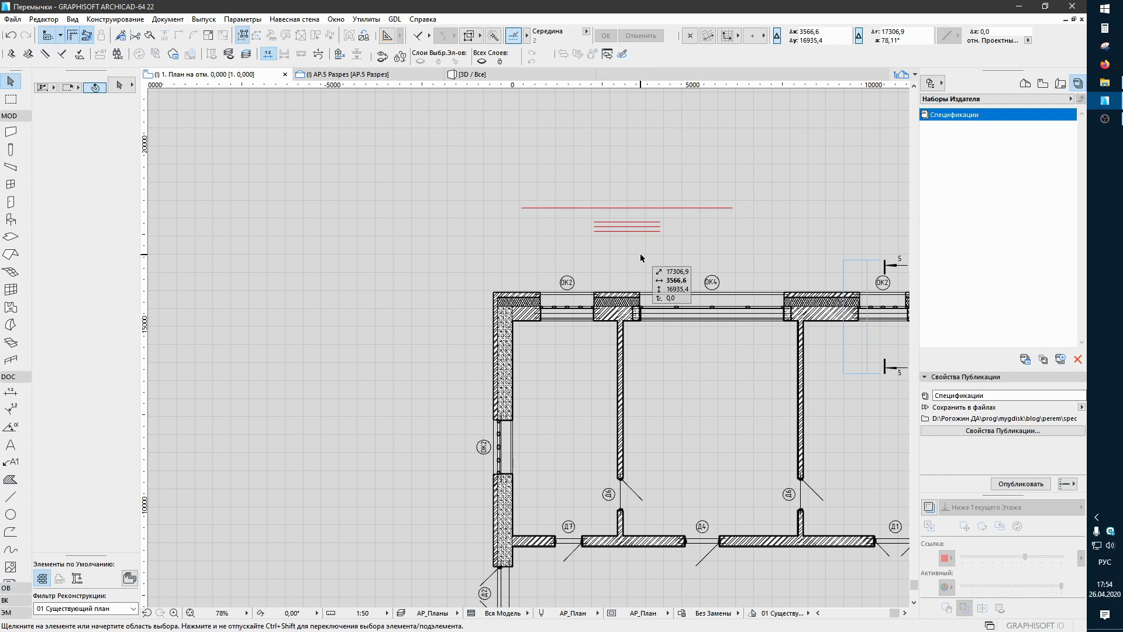
left_click(646, 248)
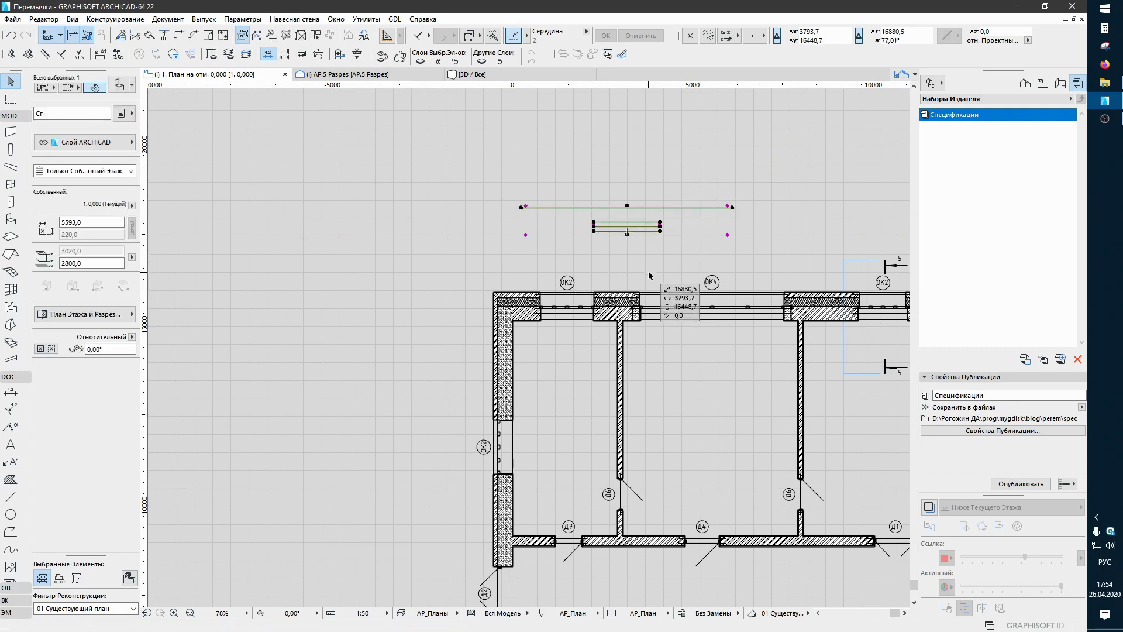
key("Delete")
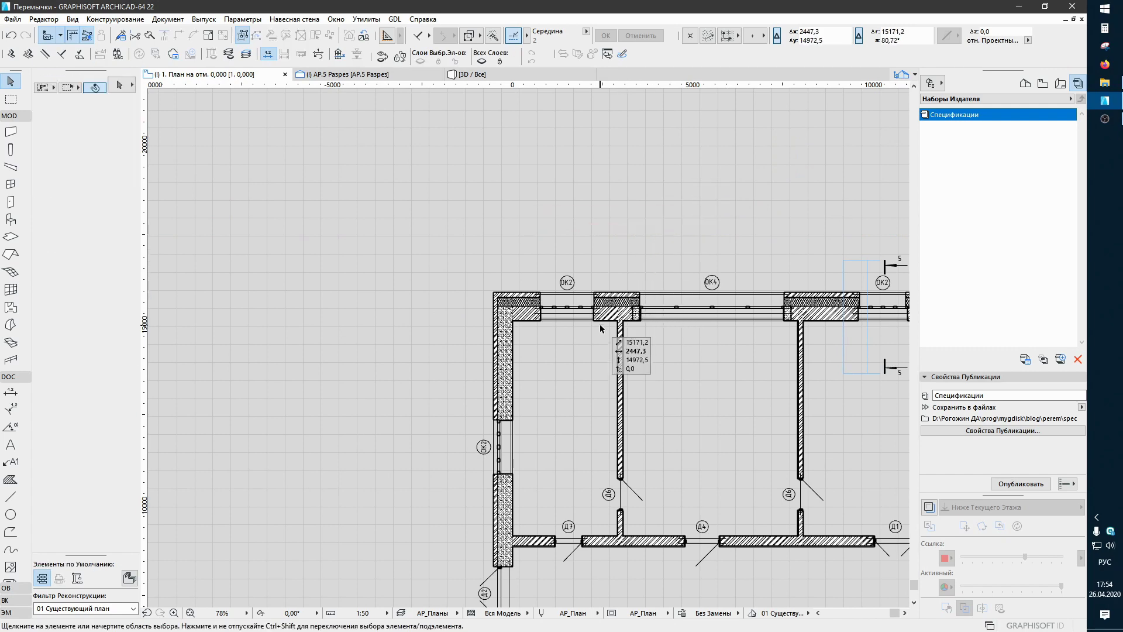
scroll(599, 324, "up", 5)
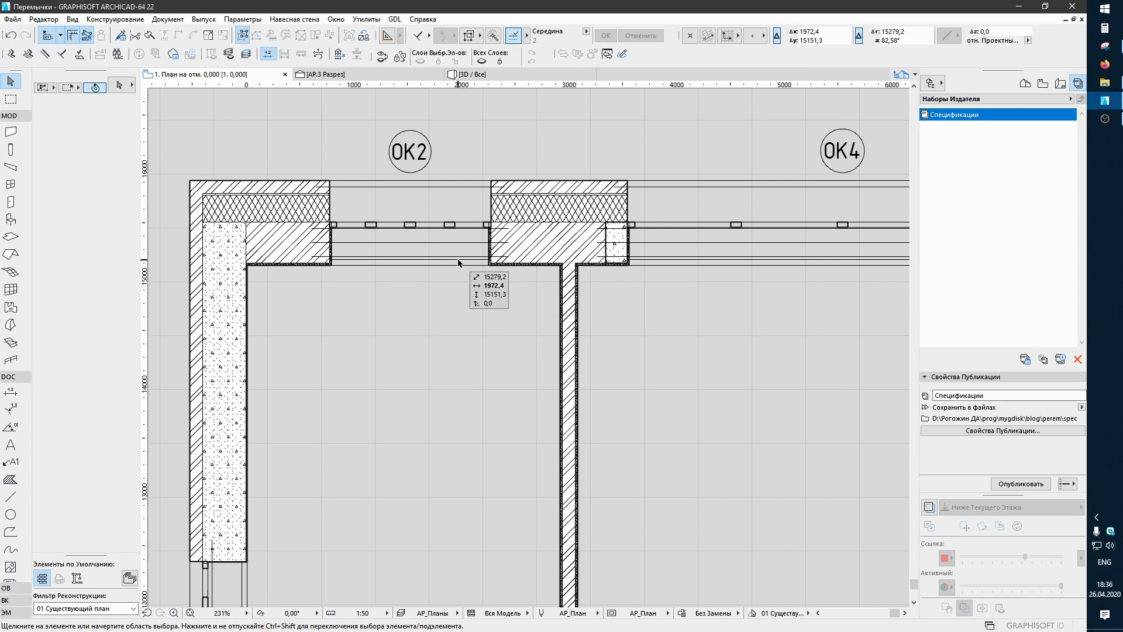
Step: Pan and zoom the plan to the OK1 opening at the right-hand wall corner
scroll(508, 275, "down", 4)
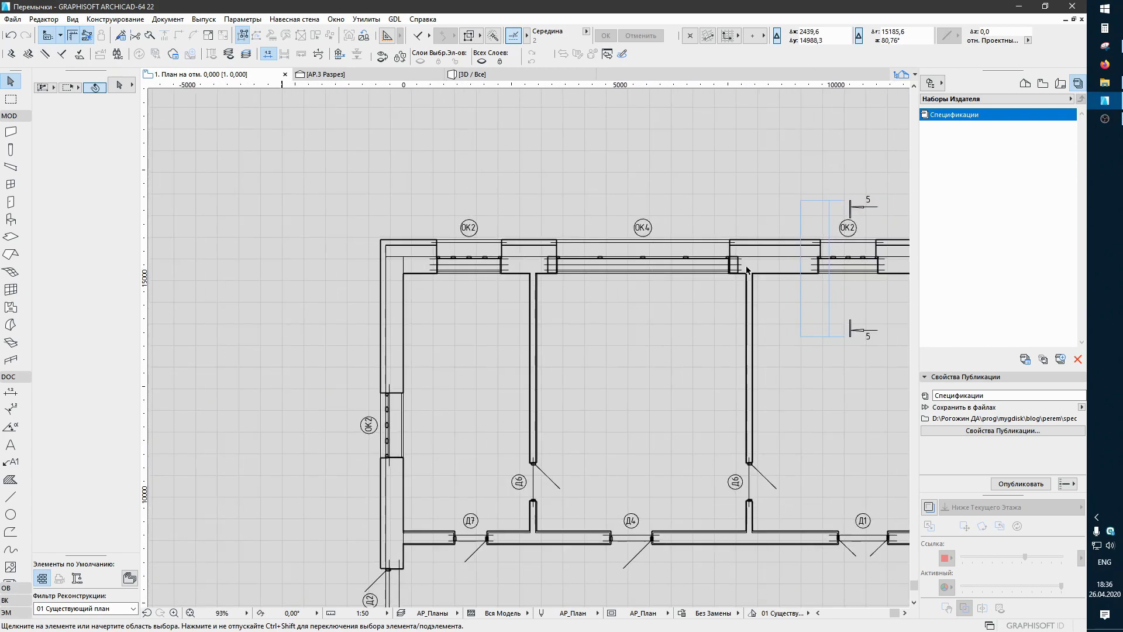
middle_click_drag(747, 269, 502, 280)
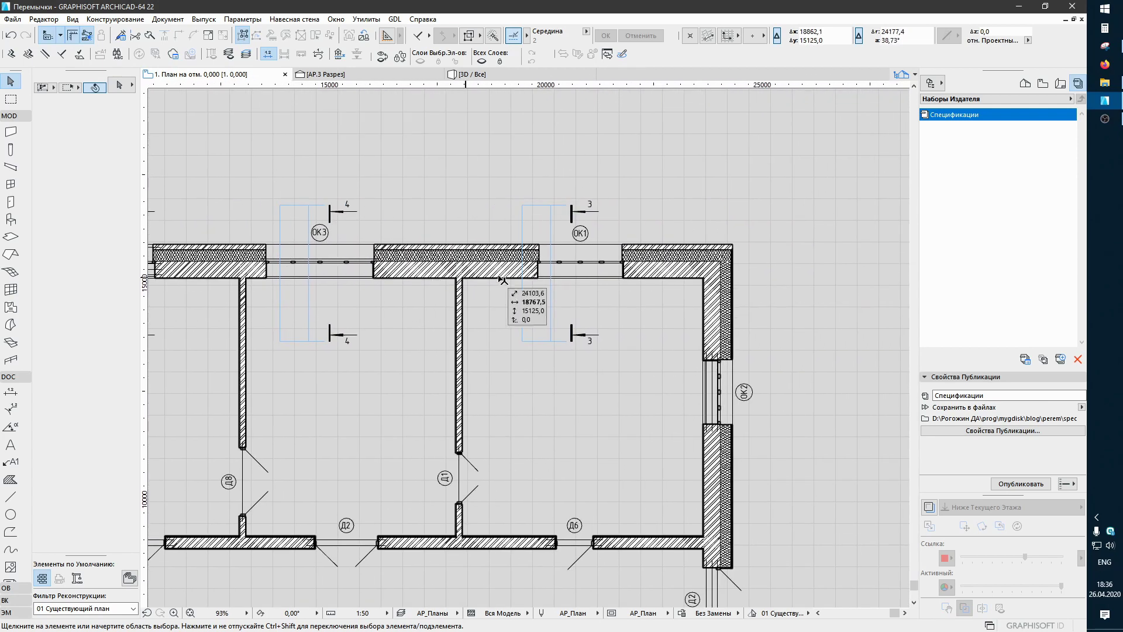
scroll(623, 244, "up", 2)
scroll(625, 243, "up", 2)
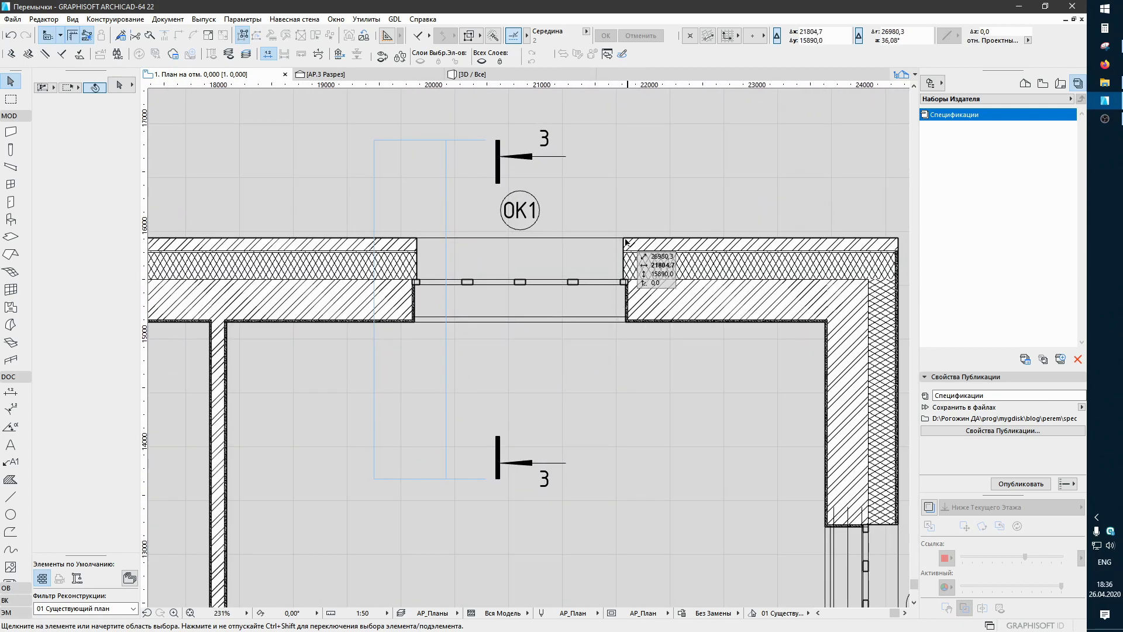
Step: Check the OK1 window's Перемычки page without changes, then go to the АР.3 Разрез section
left_click(626, 242)
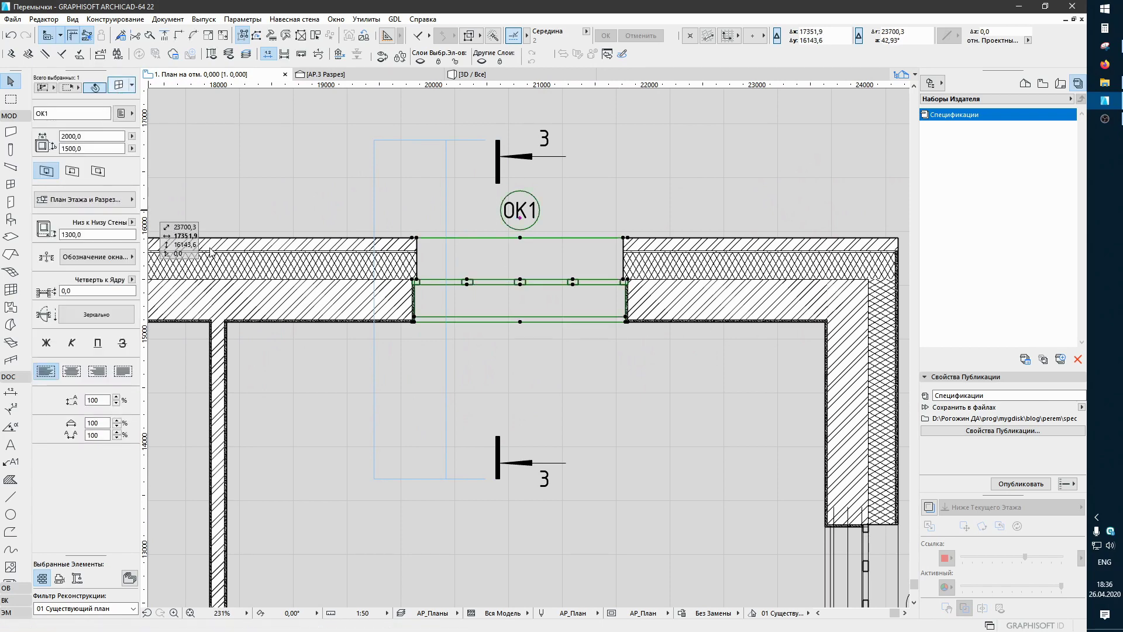
key("ctrl+t")
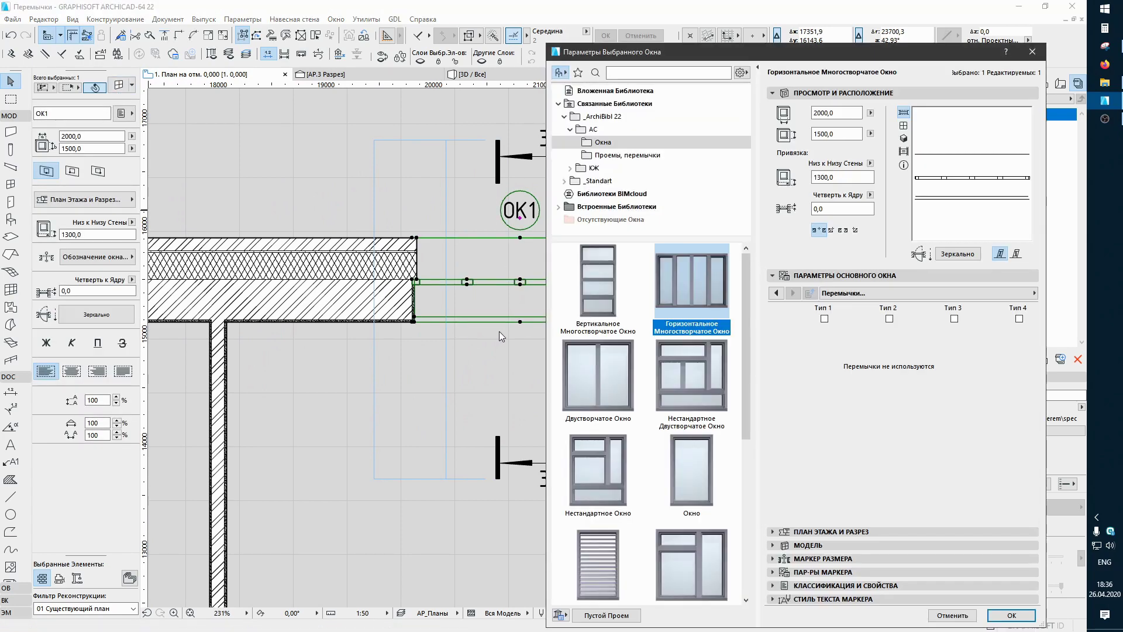
left_click(841, 293)
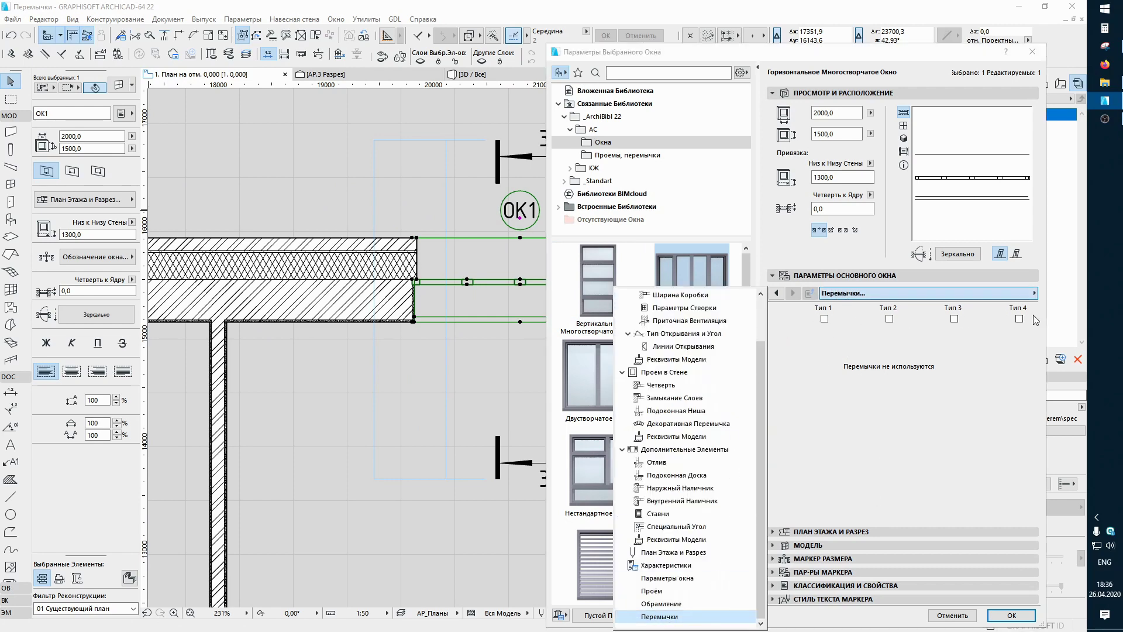
key("Escape")
key("Escape")
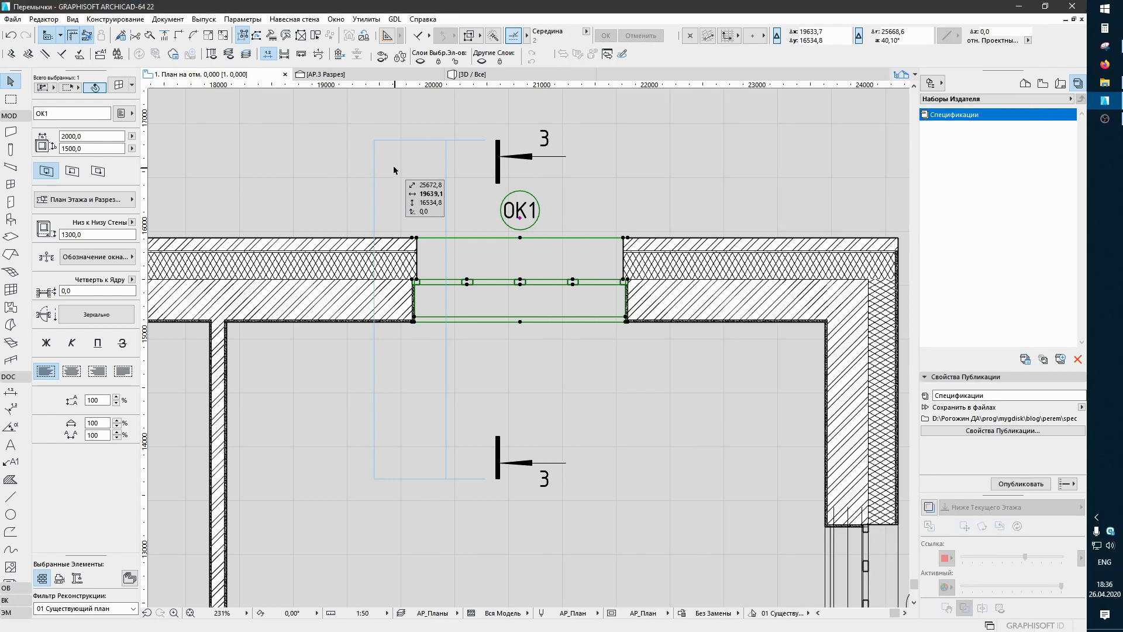
left_click(392, 164)
left_click(345, 74)
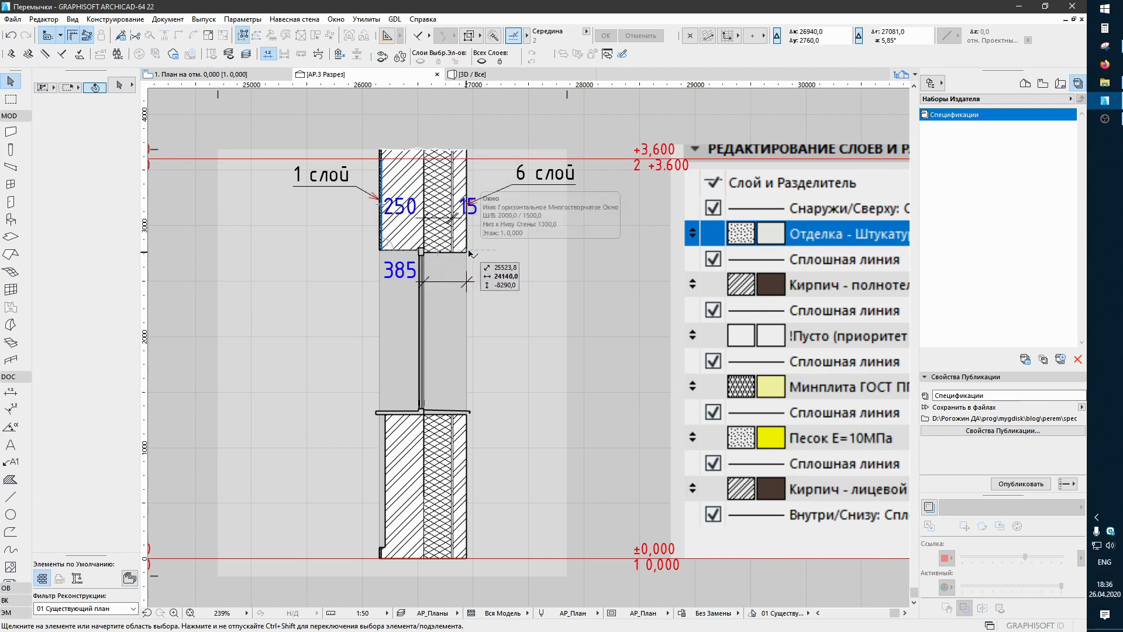
Step: In the АР.3 Разрез section, select the OK1 window in the wall opening and open its settings
scroll(397, 249, "up", 2)
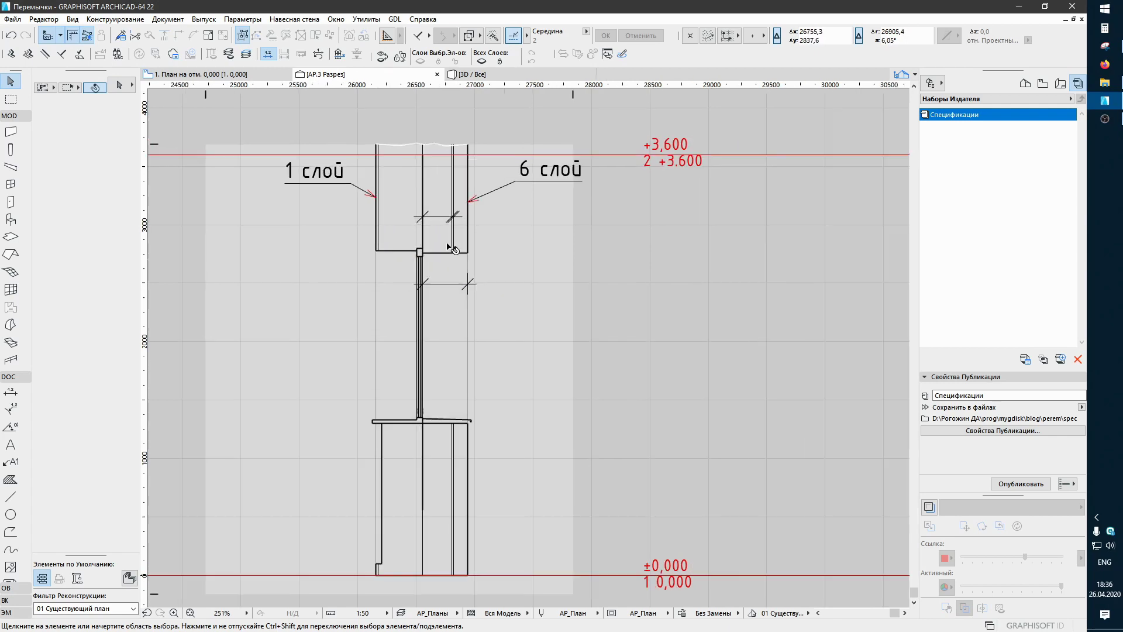
scroll(410, 249, "up", 3)
scroll(439, 245, "up", 2)
scroll(463, 240, "up", 2)
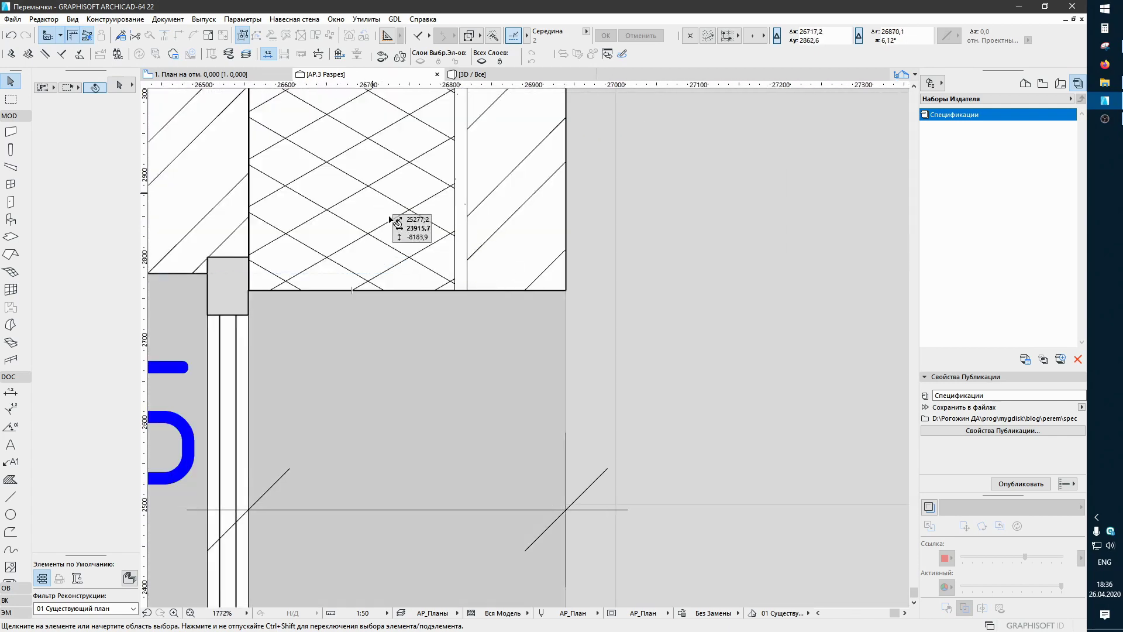
scroll(378, 233, "down", 6)
scroll(377, 233, "down", 2)
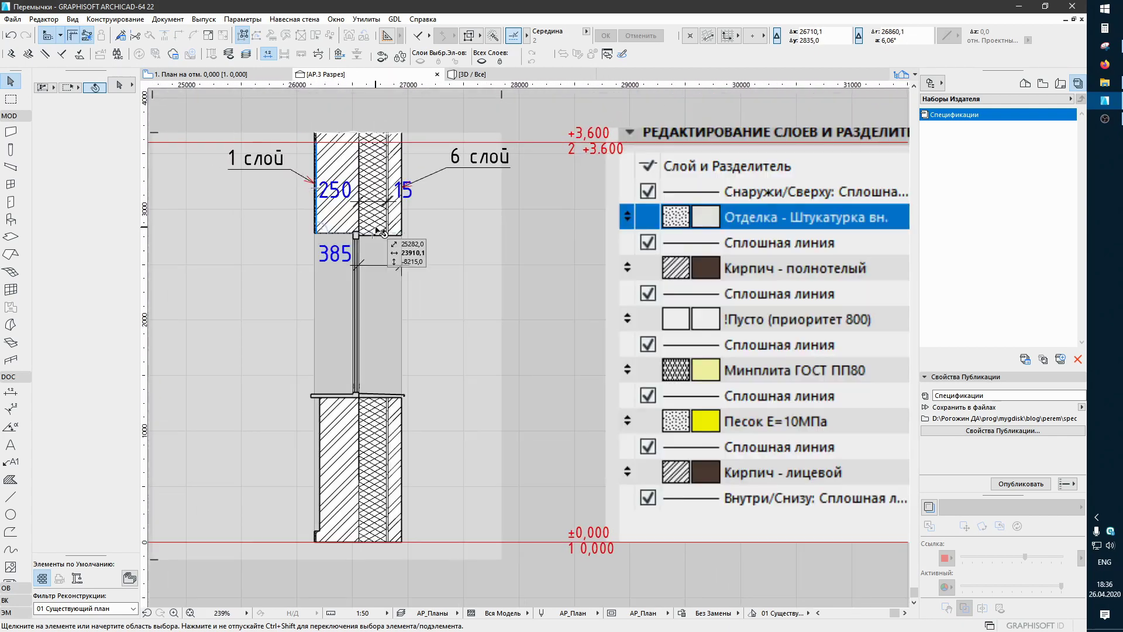
left_click(348, 251)
left_click(370, 236)
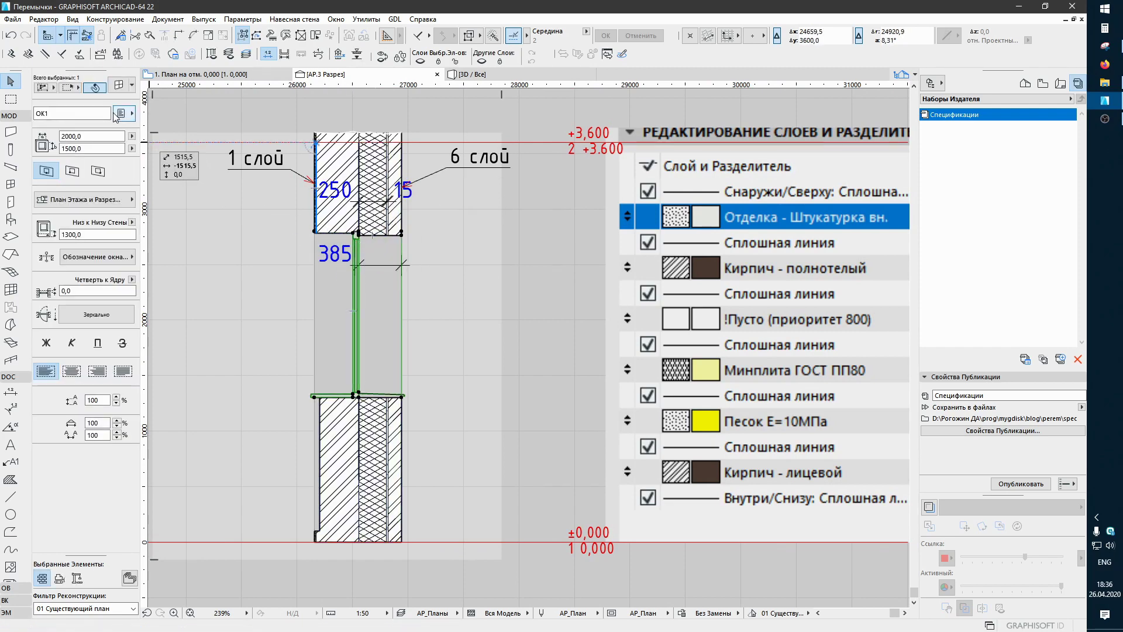
key("ctrl+t")
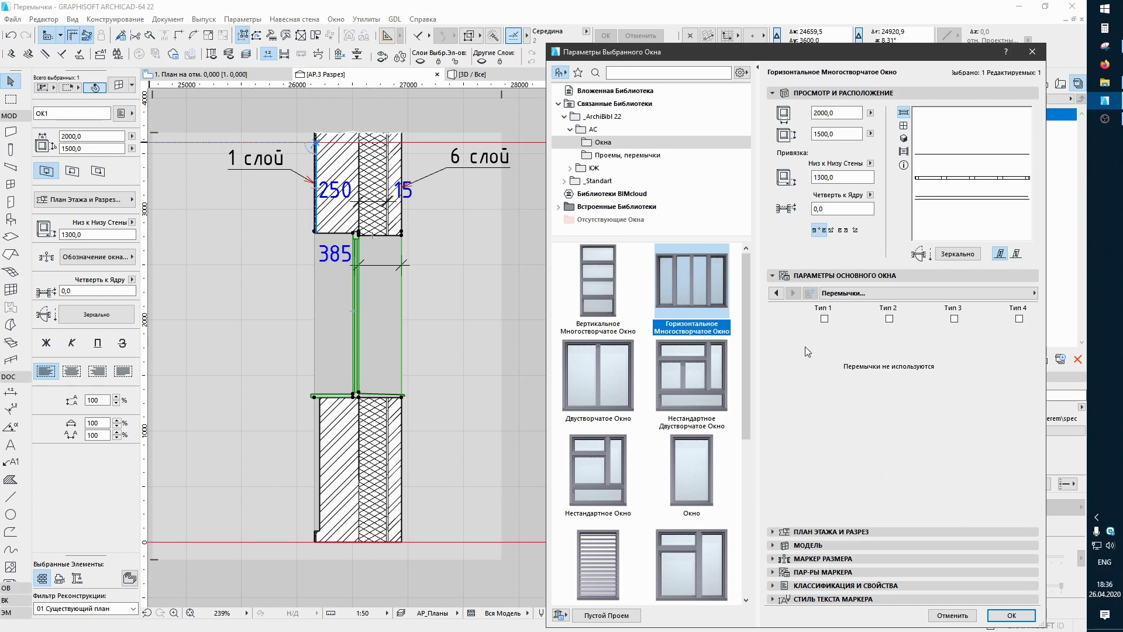
Step: Enable lintel types Тип 1, Тип 2 and Тип 3 for the OK1 window
left_click(825, 319)
left_click(889, 319)
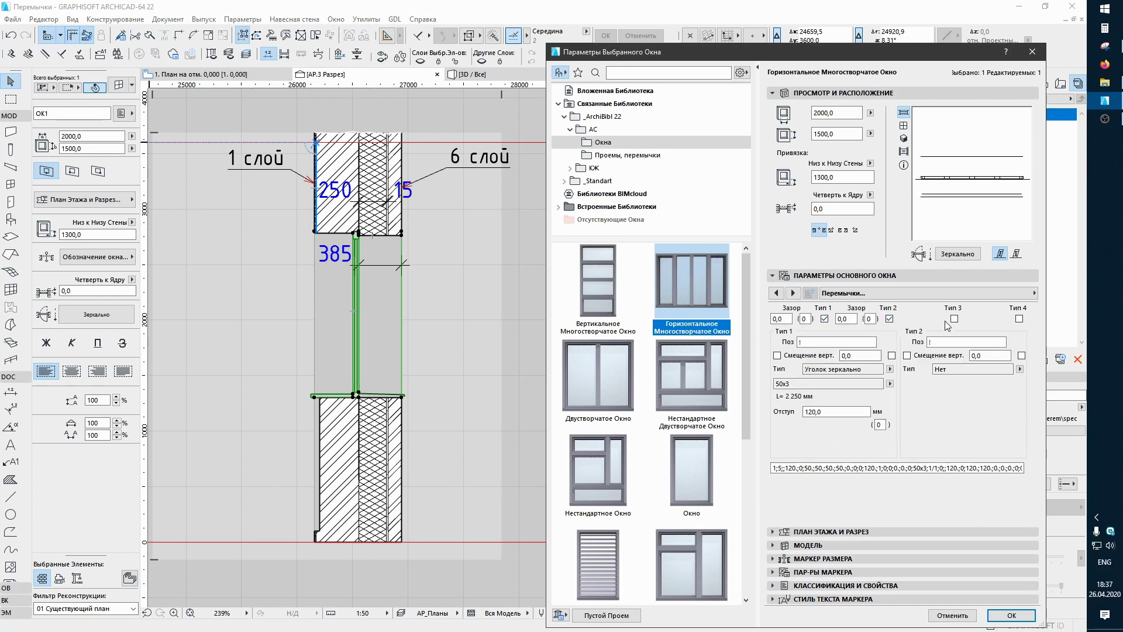
left_click(954, 319)
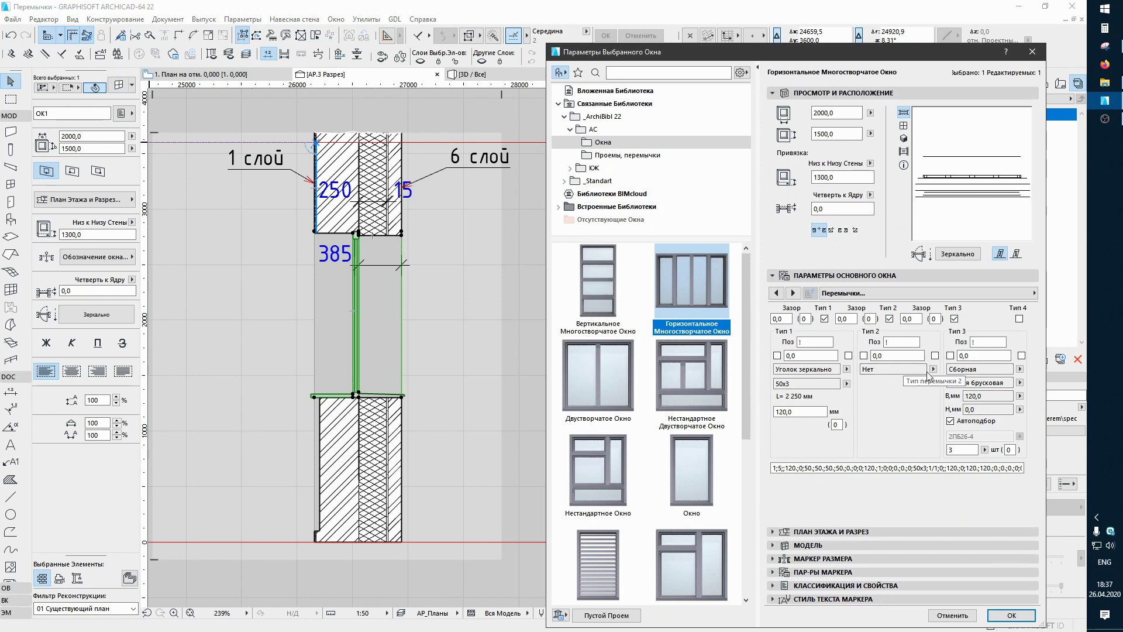
left_click(932, 369)
type("-385,")
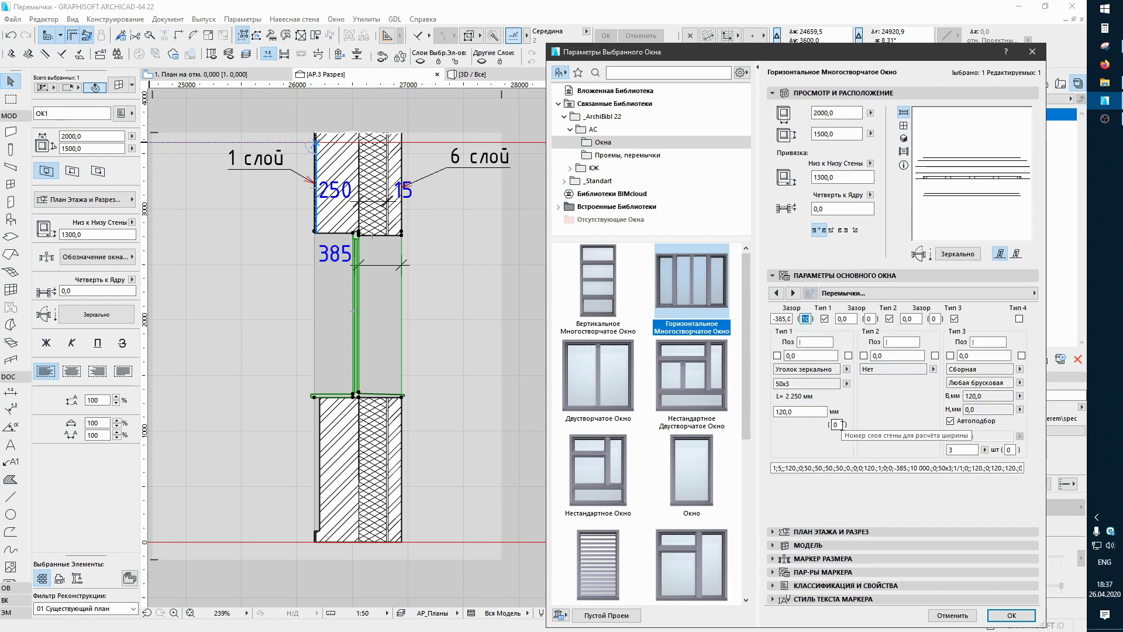
Step: Size the first lintel by wall layer 6 and the third by layer 2, then apply
double_click(837, 425)
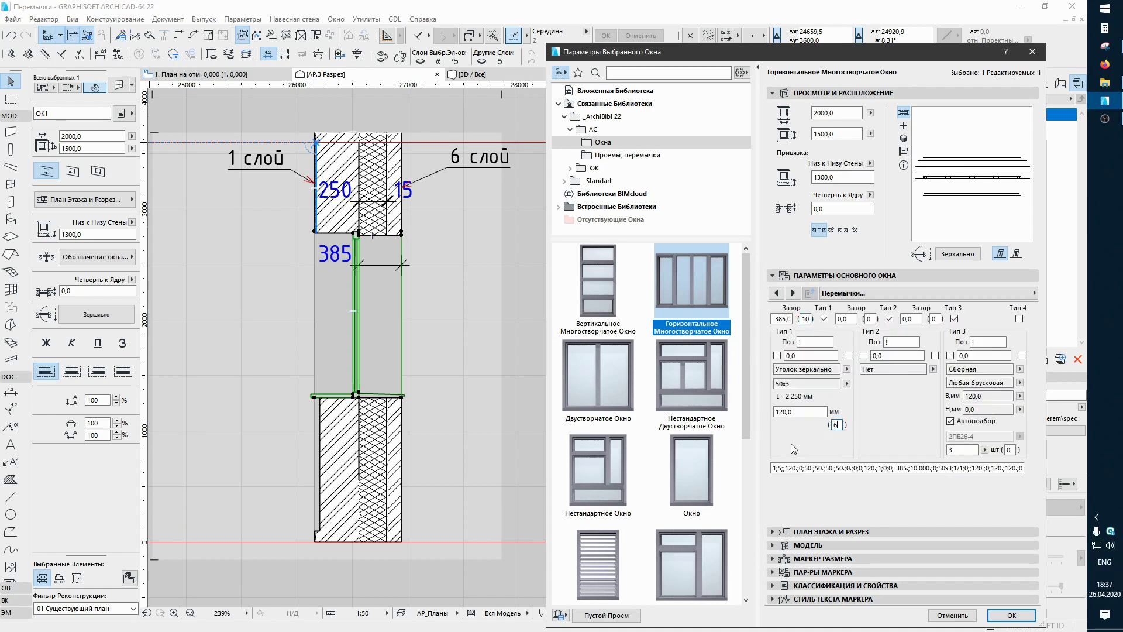
type("6")
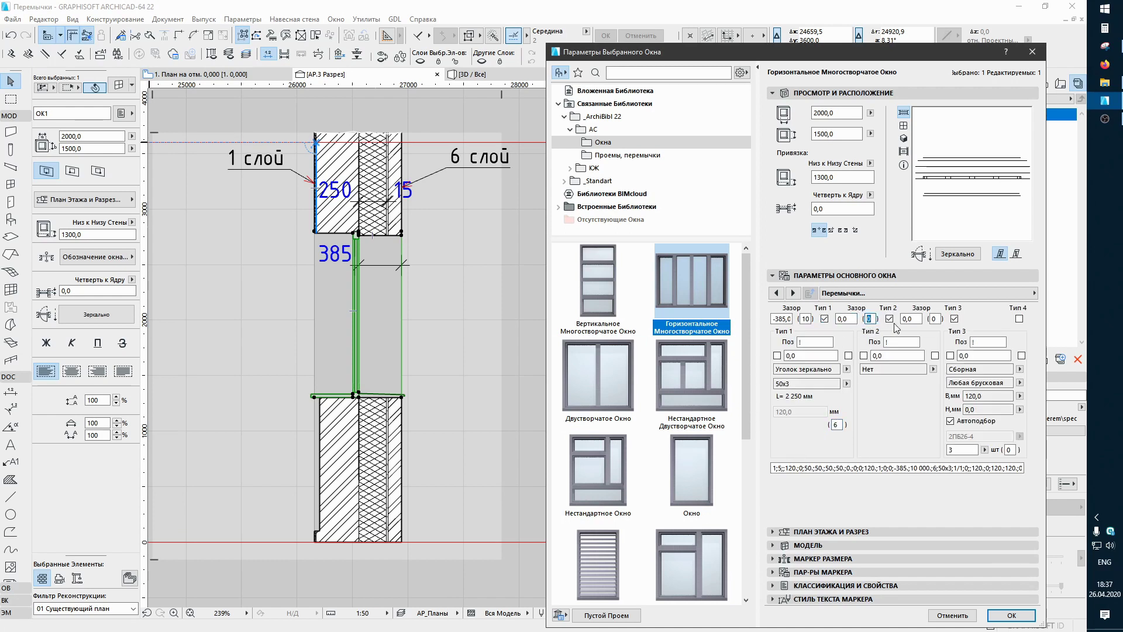
double_click(934, 319)
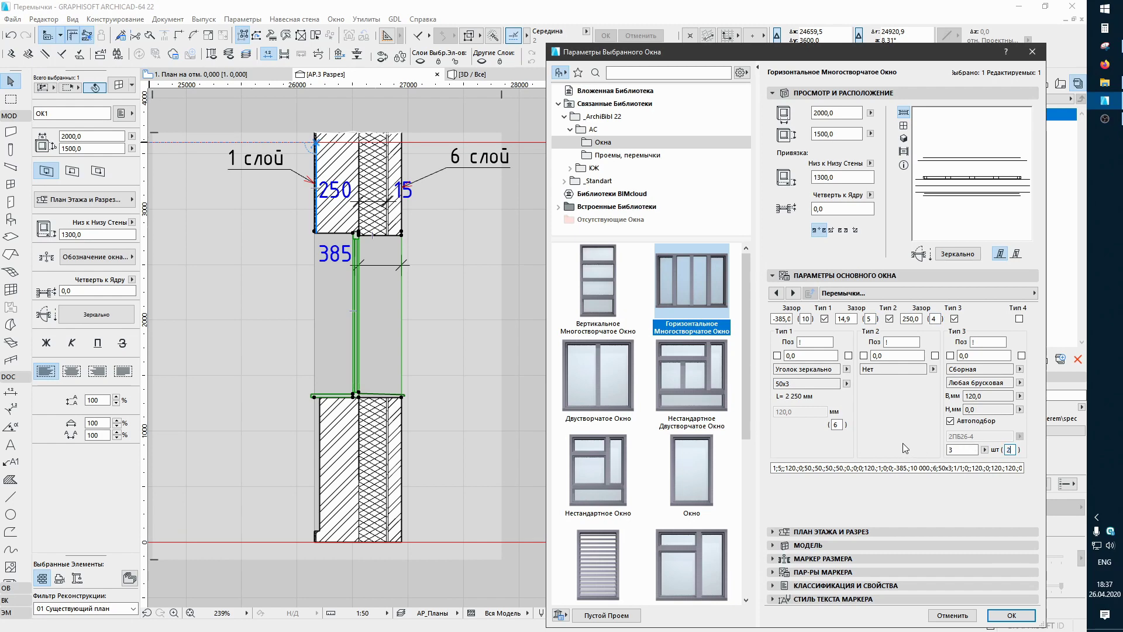
type("2")
key("Tab")
left_click(1003, 617)
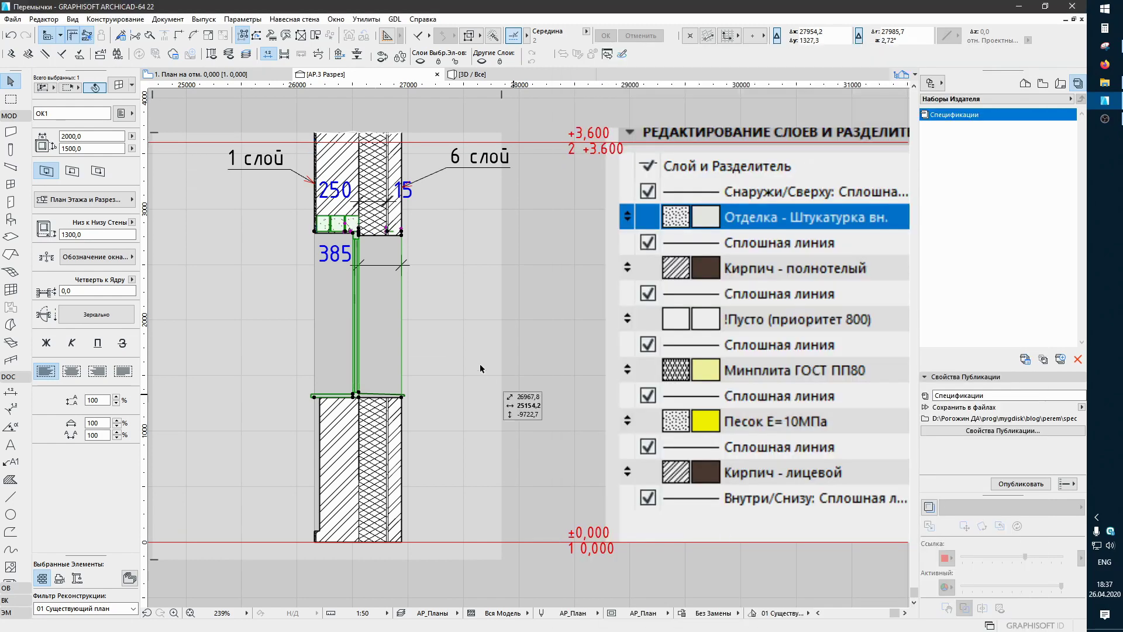
Step: Zoom in on the section lintel and begin stretching the angle downward
scroll(354, 228, "up", 3)
scroll(409, 229, "up", 3)
scroll(503, 236, "up", 2)
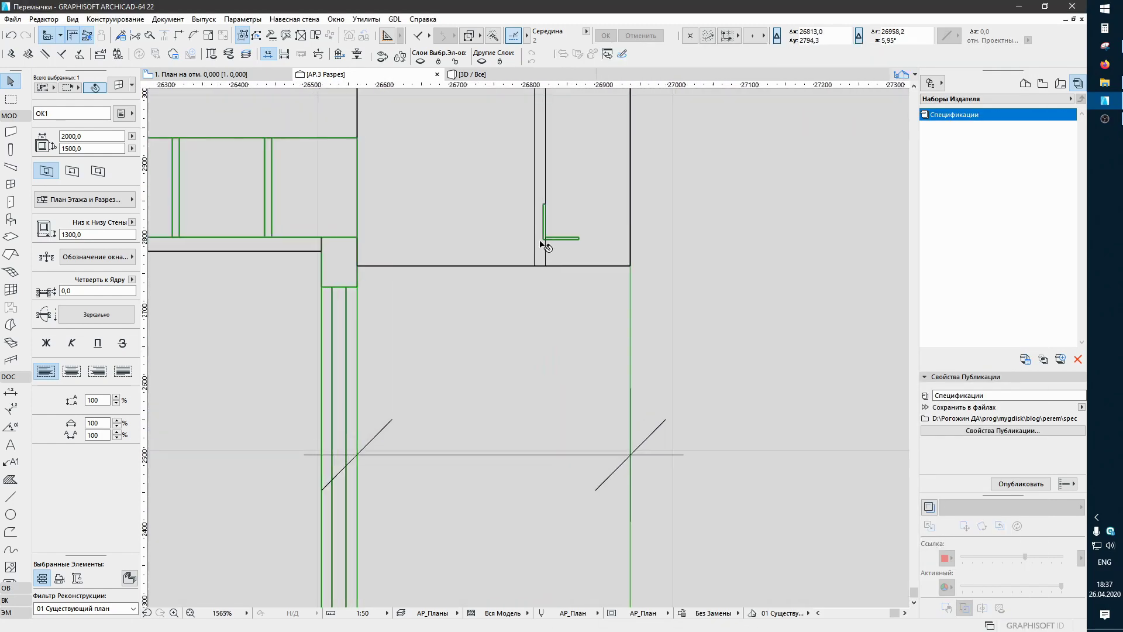
scroll(545, 245, "up", 2)
left_click(553, 233)
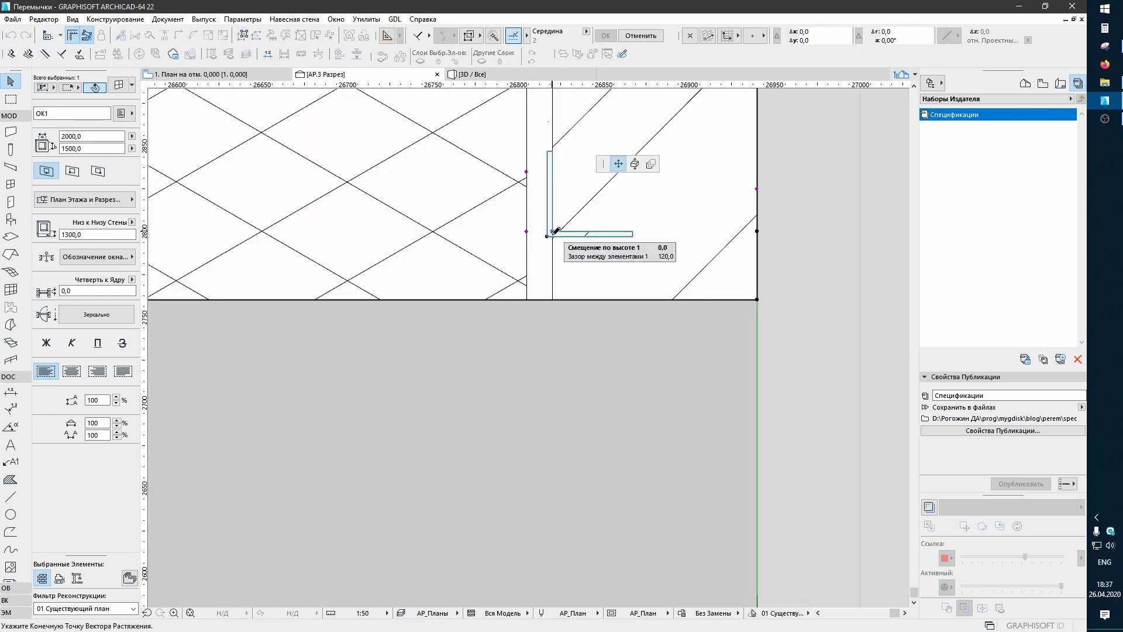
Step: Finish stretching the lintel angle, fit the whole wall section, and select the window with its lintels
left_click(558, 292)
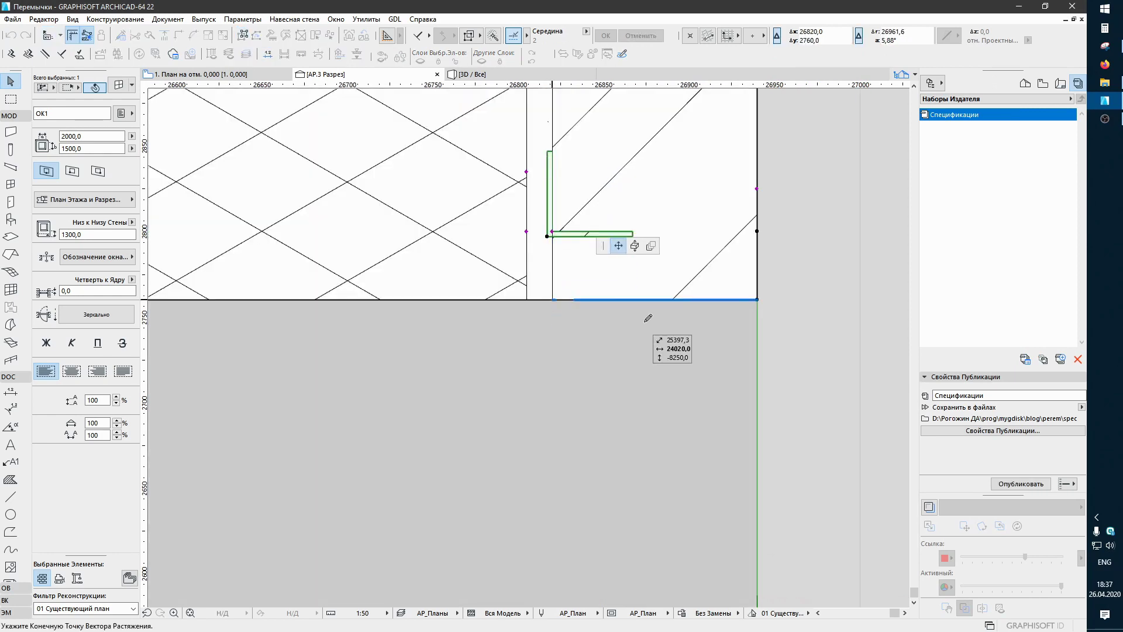
scroll(620, 310, "down", 2)
scroll(708, 331, "down", 2)
scroll(746, 290, "down", 3)
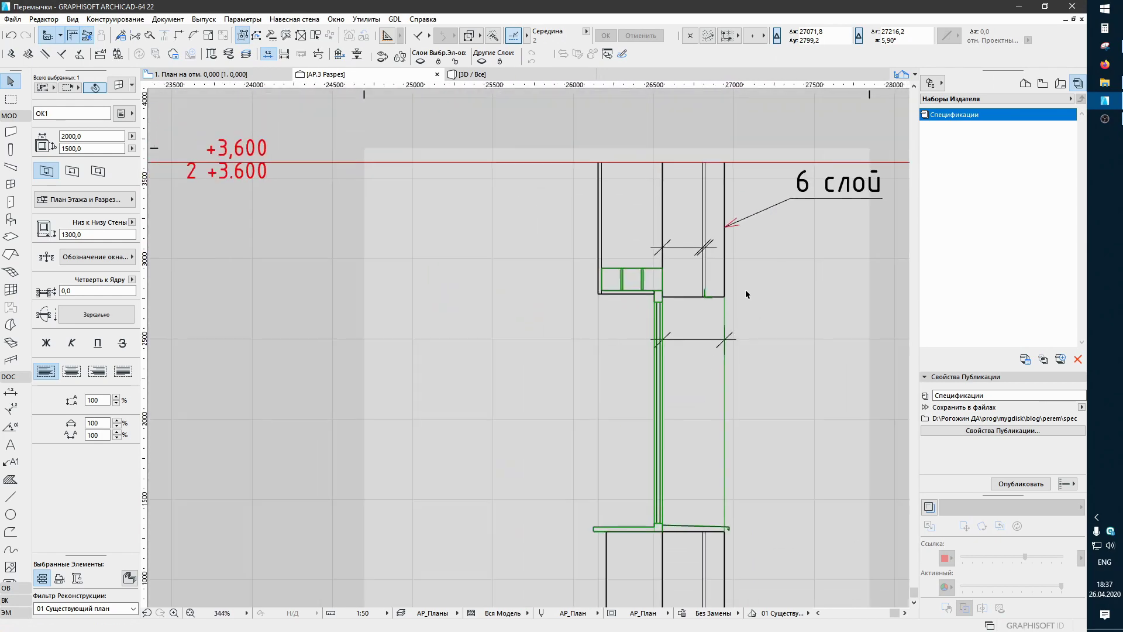
middle_click_drag(745, 289, 593, 290)
left_click(591, 306)
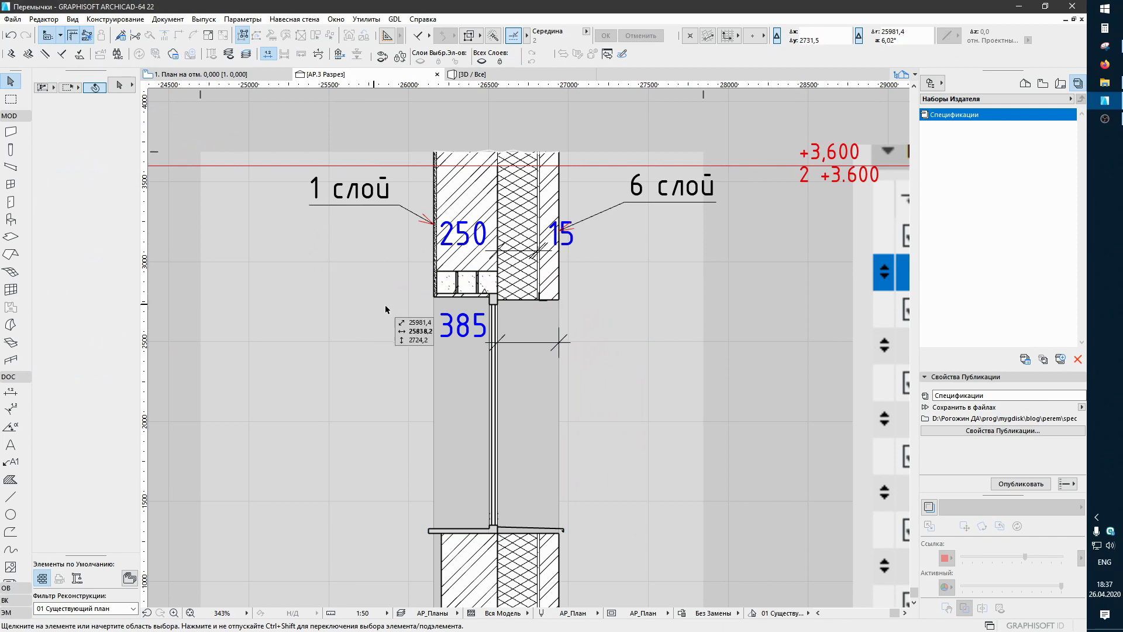
left_click(493, 305)
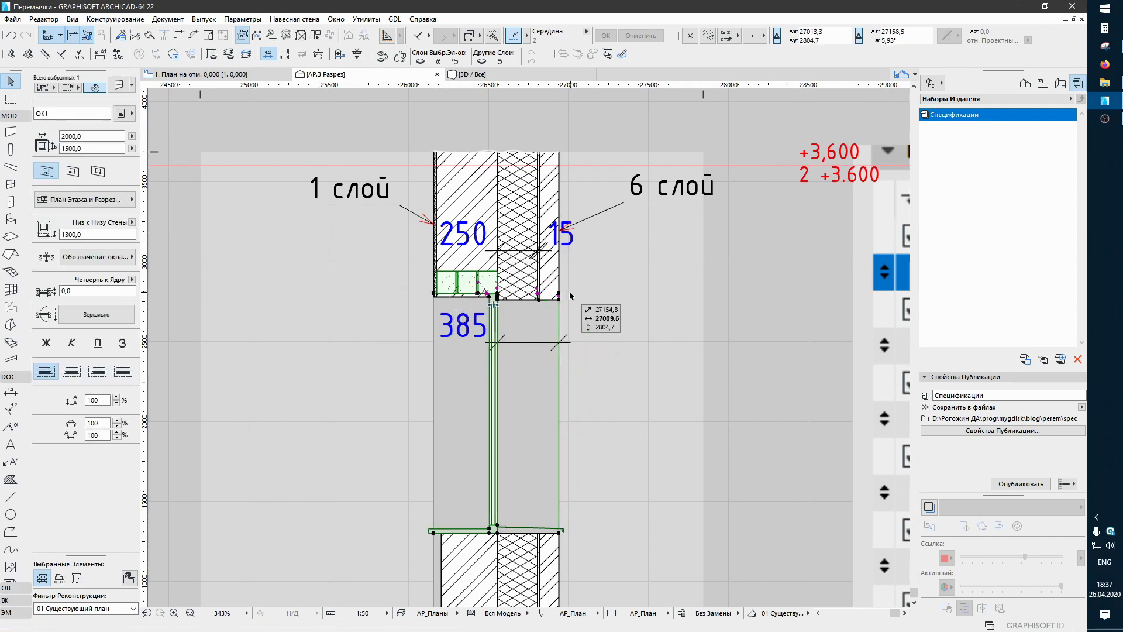
Step: Reduce the Минплита ГОСТ ПП80 layer thickness in Многослойные Конструкции so the label reads 235
left_click(244, 25)
mouse_move(272, 34)
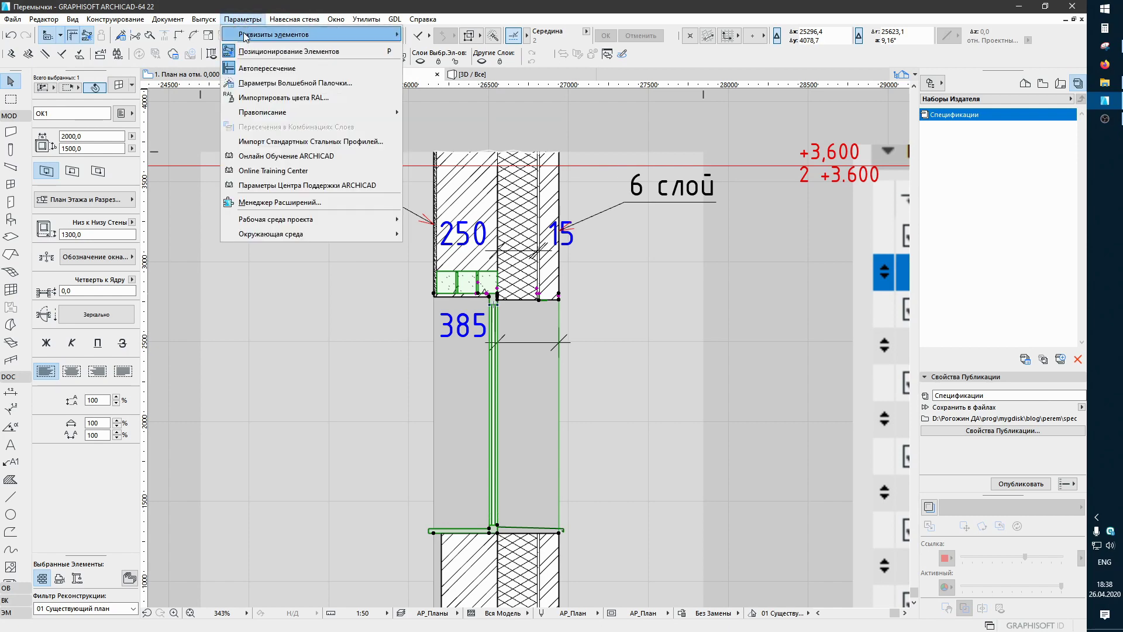
left_click(450, 57)
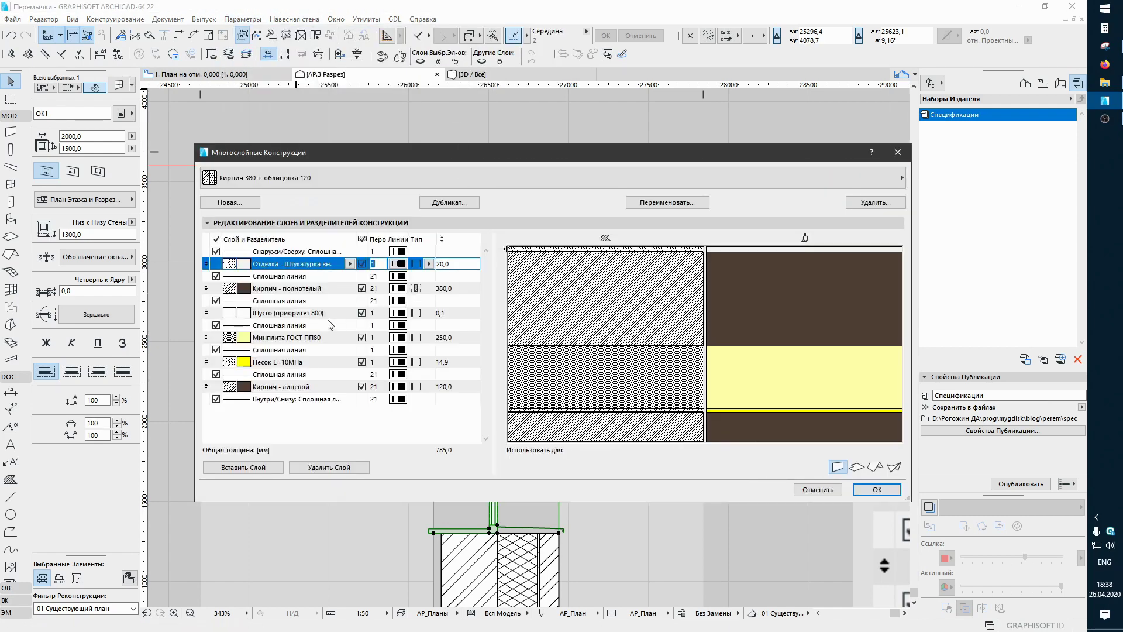
left_click(455, 337)
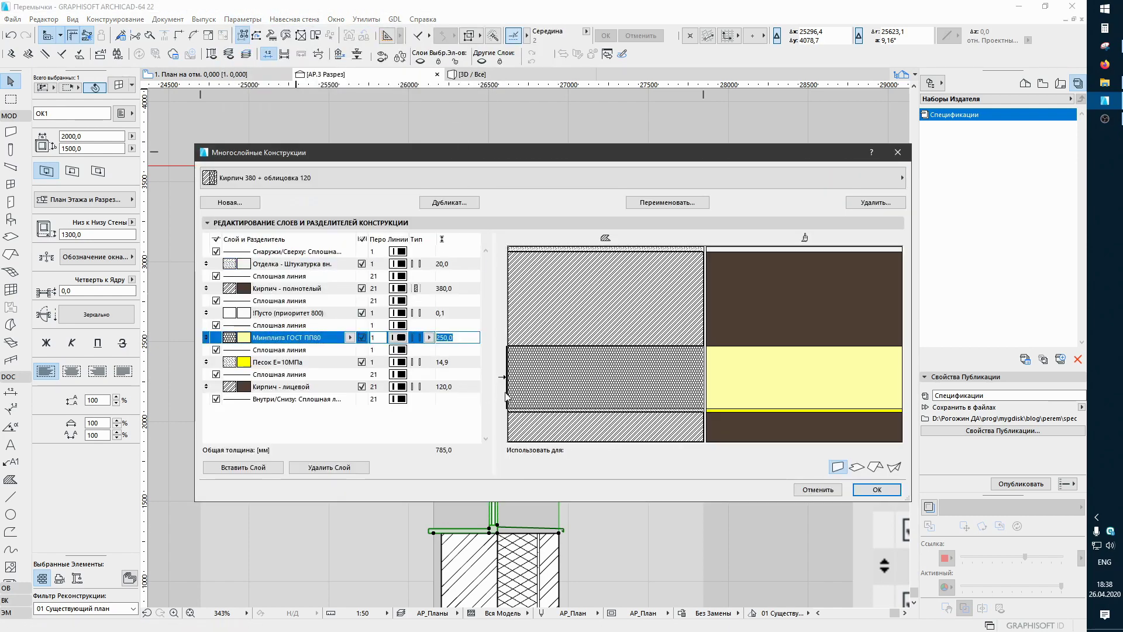
type("100")
left_click(877, 490)
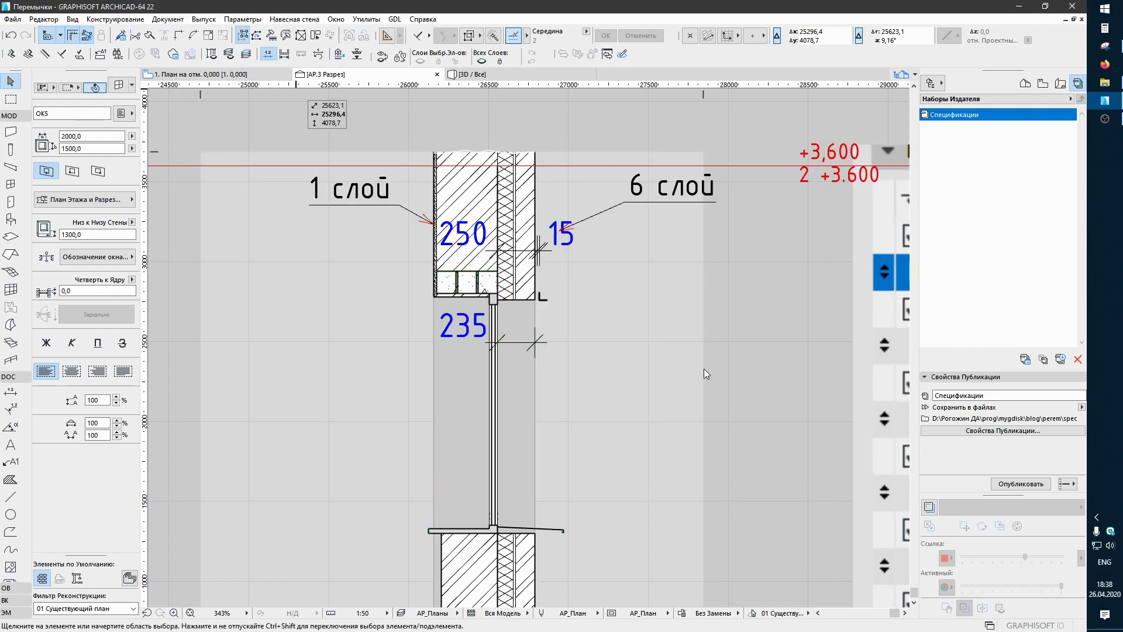
left_click(689, 349)
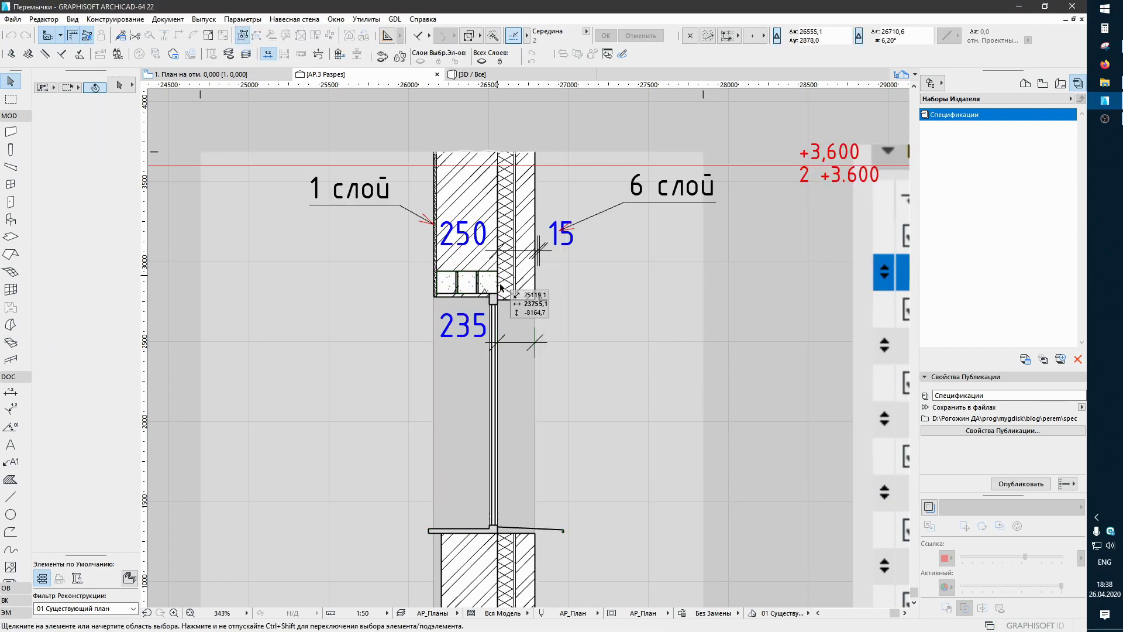
Step: Review the window's settings and the GDL menu without changes, then re-zoom the section
left_click(495, 305)
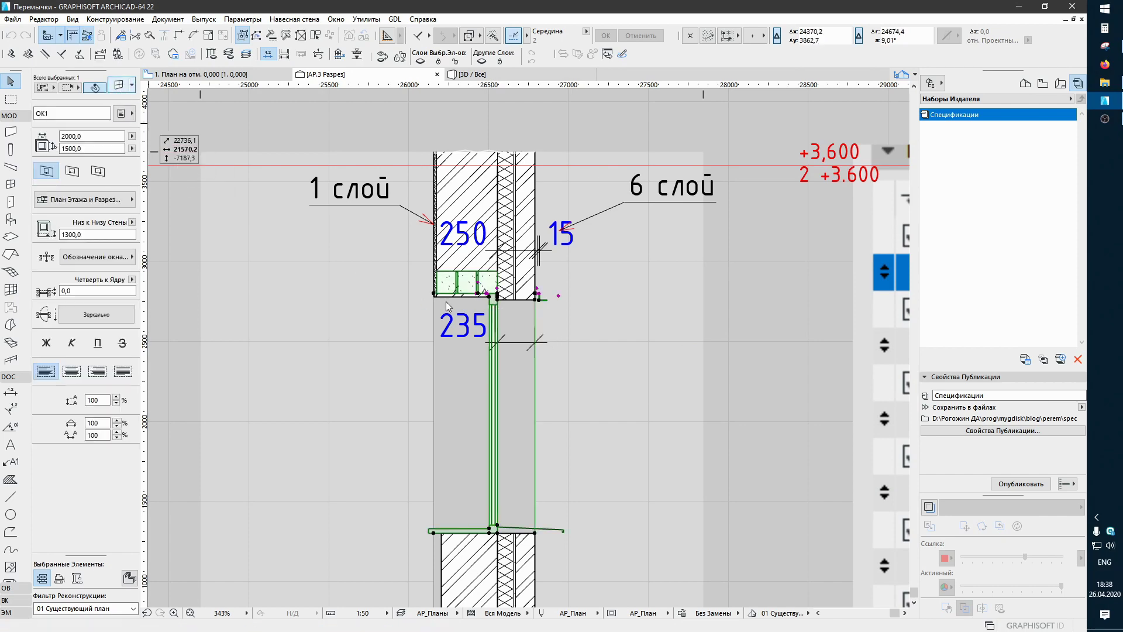
key("ctrl+t")
left_click(1013, 618)
left_click(559, 319)
left_click(394, 20)
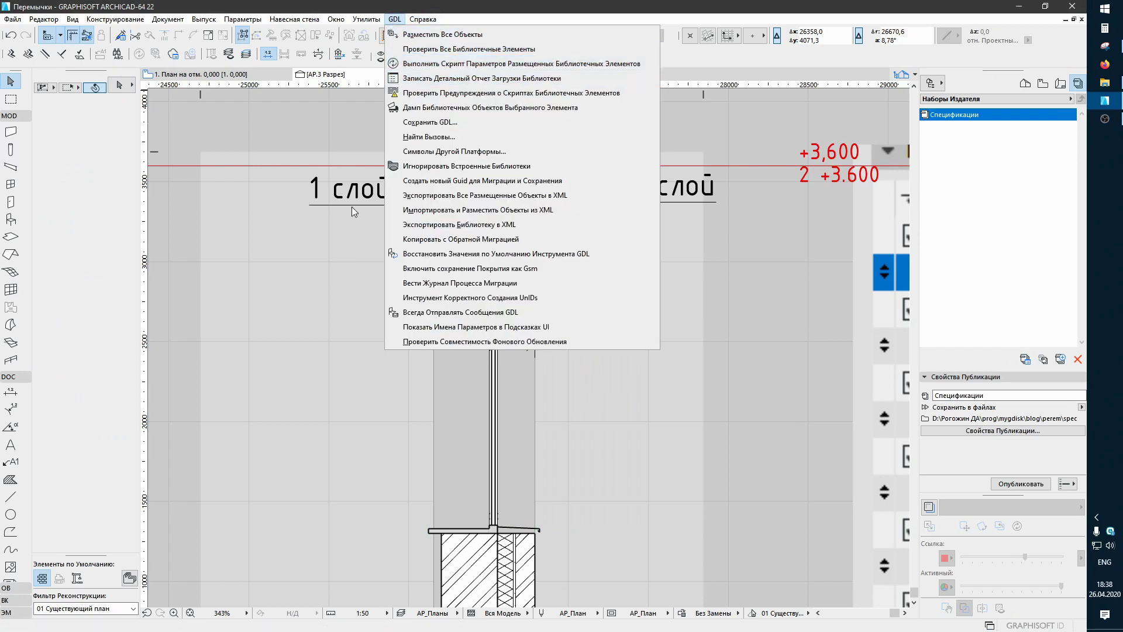
left_click(342, 381)
scroll(410, 386, "up", 3)
scroll(496, 390, "up", 3)
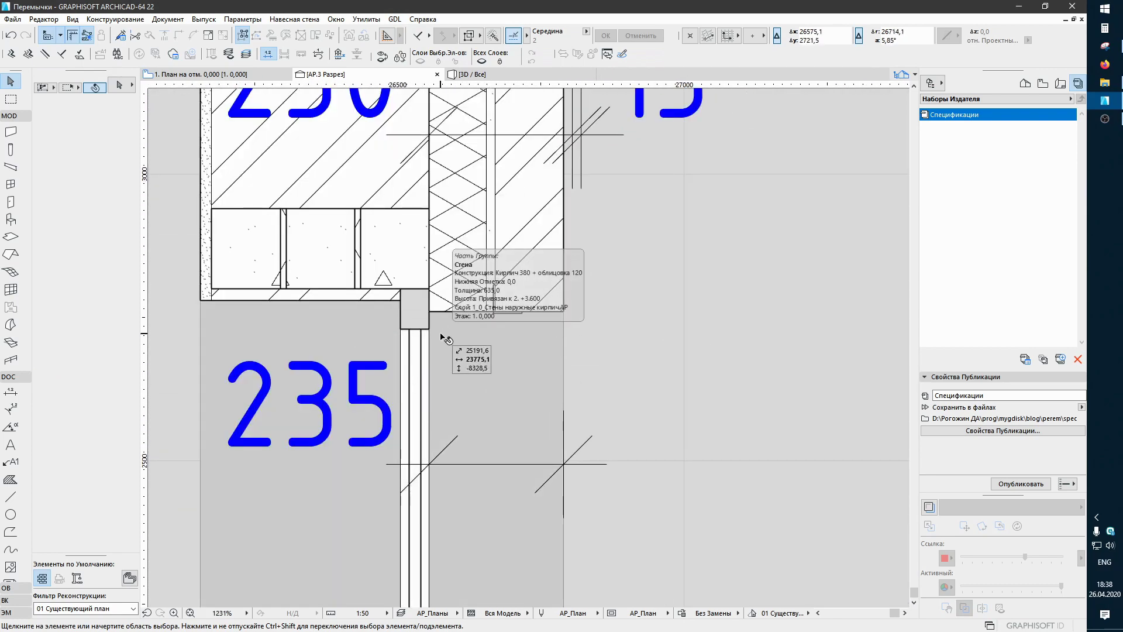
scroll(539, 294, "down", 2)
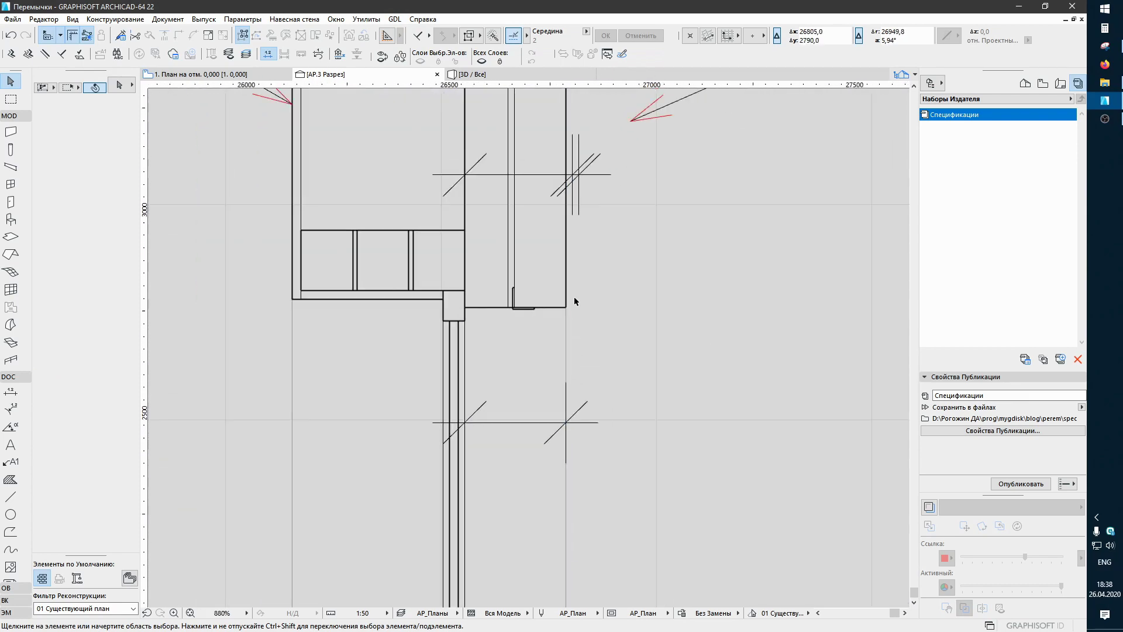
scroll(574, 296, "down", 2)
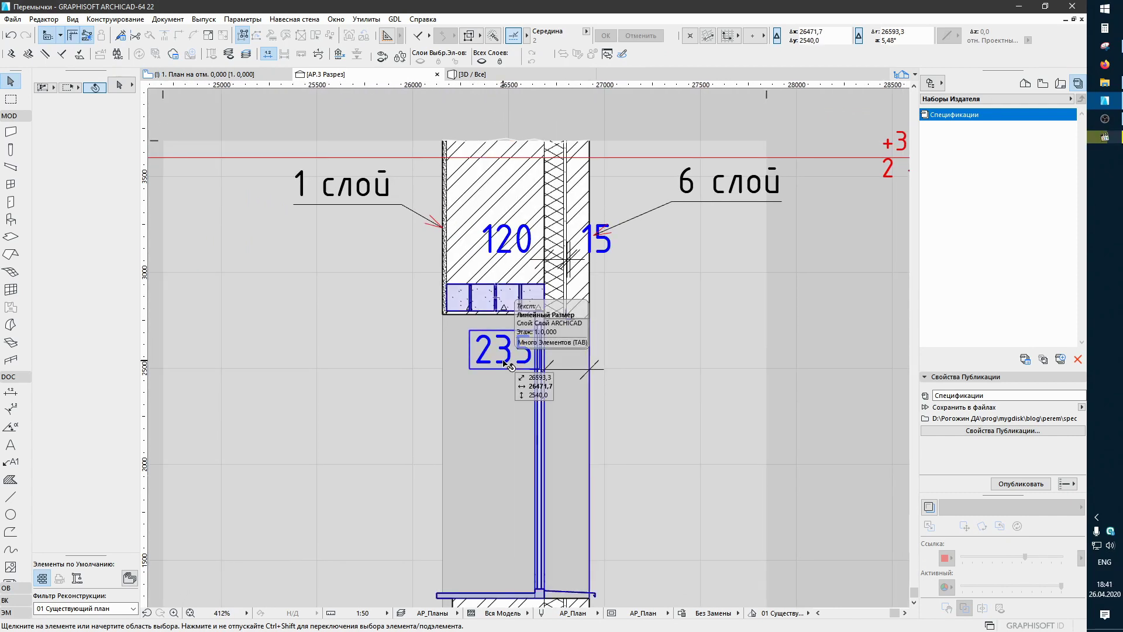
Step: Enable lintel Тип 4 on the selected window as a precast Сборная lintel
left_click(495, 306)
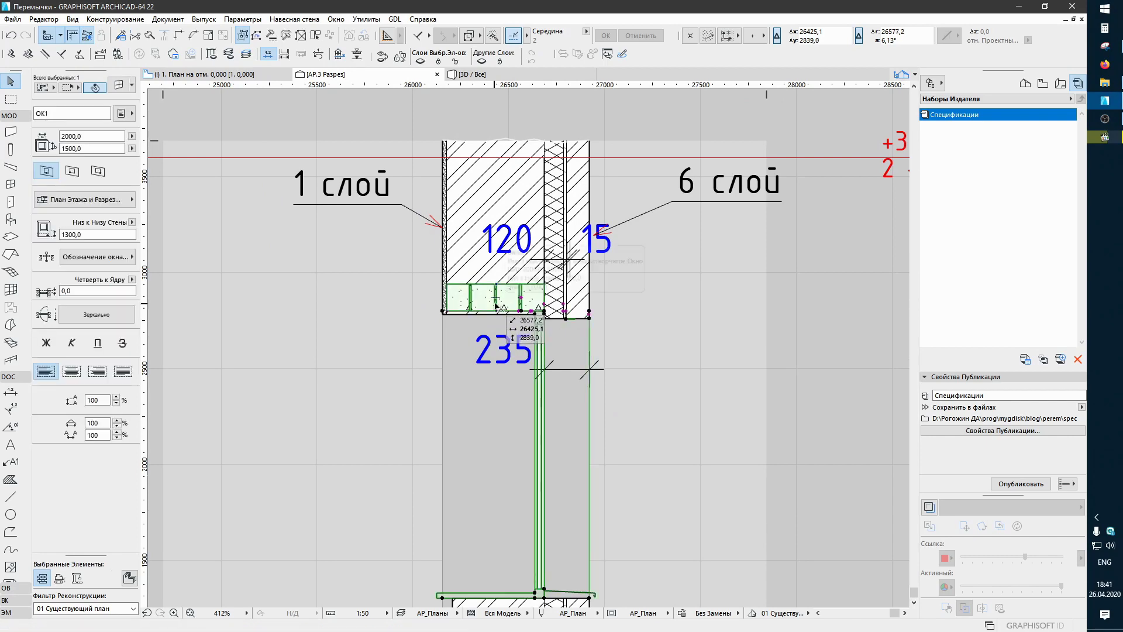
left_click(123, 113)
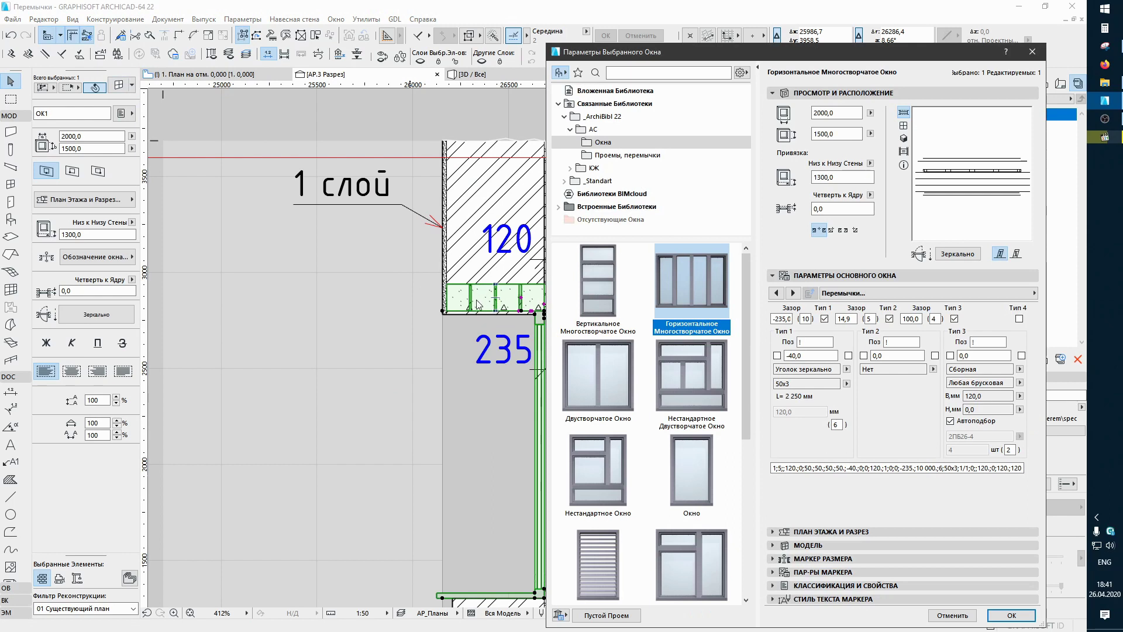
left_click(1020, 319)
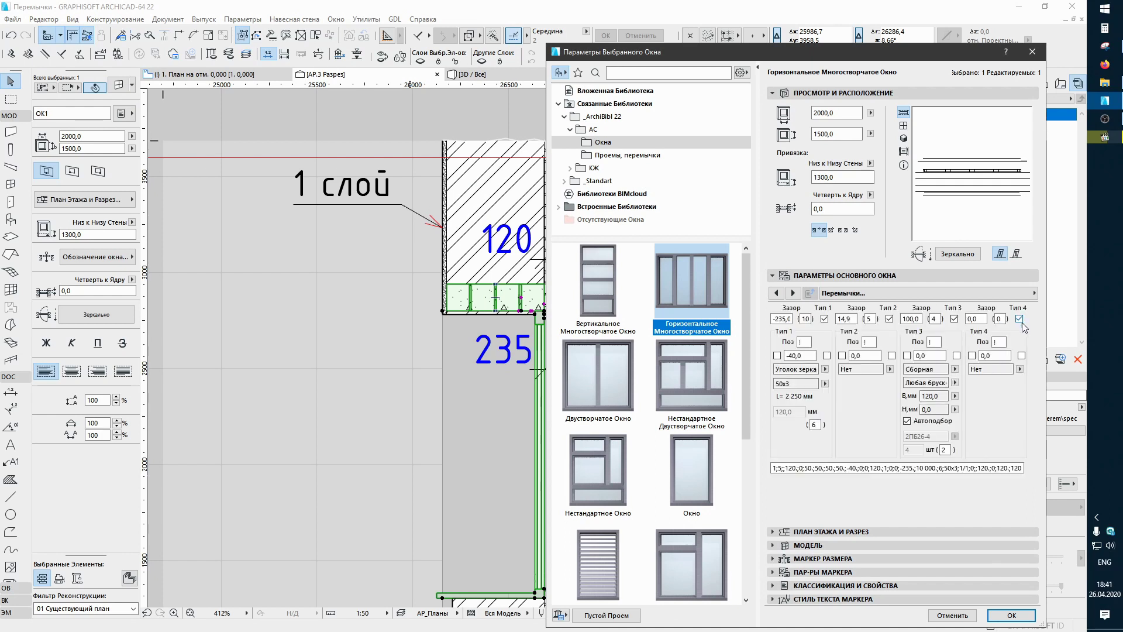
left_click(1021, 371)
left_click(1002, 386)
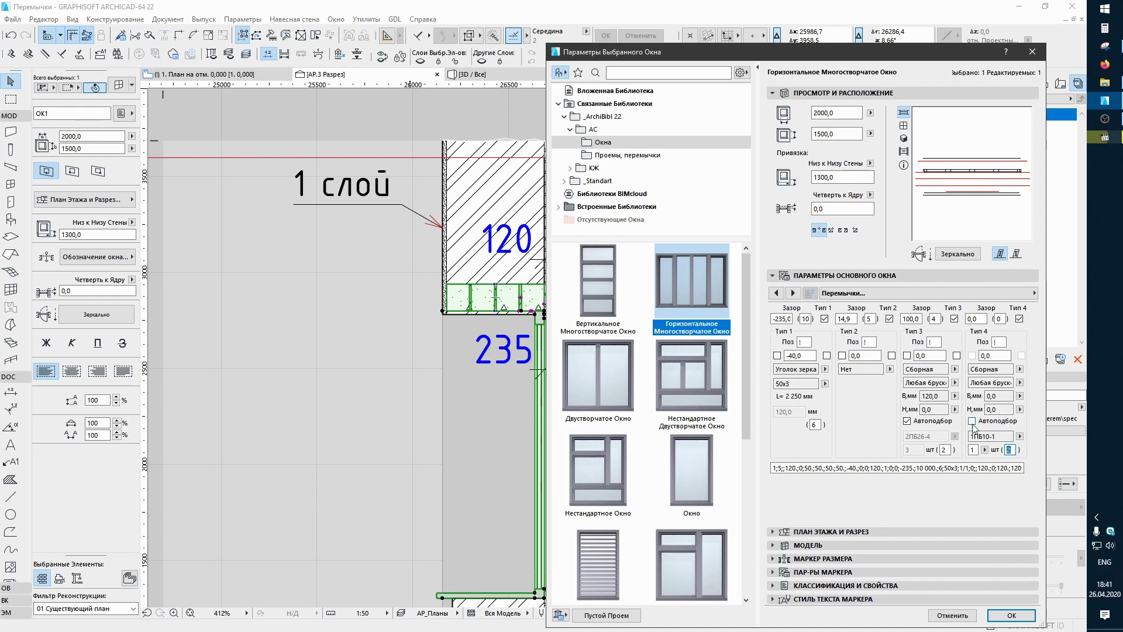
Step: Turn on Автоподбор for Тип 4, choose 7ПБ as its lintel, and apply
left_click(971, 421)
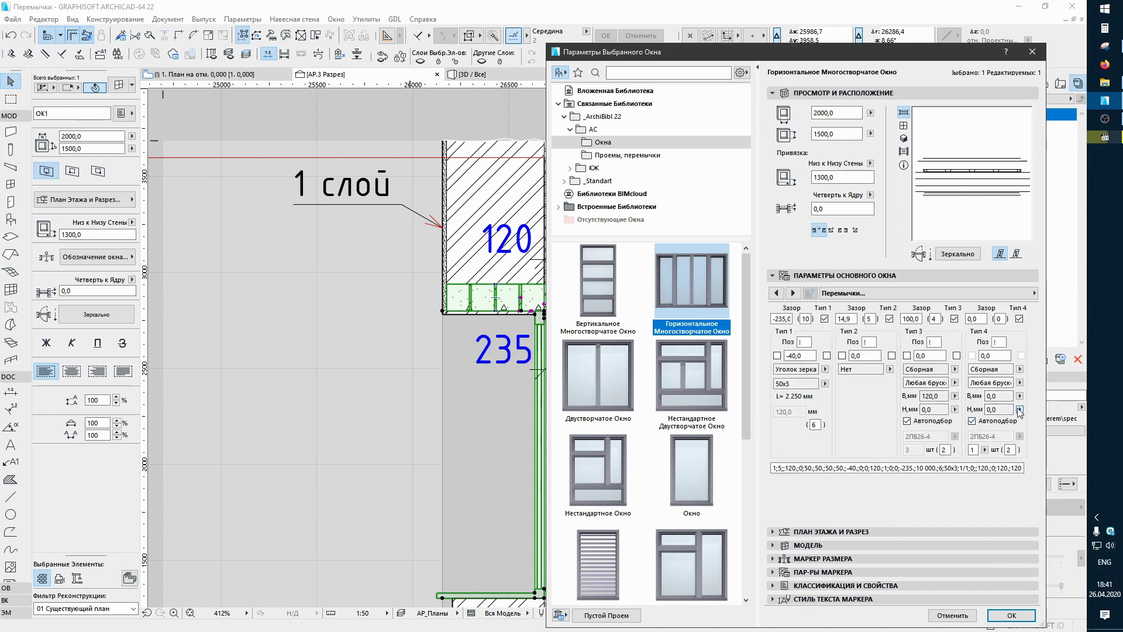
left_click(1019, 409)
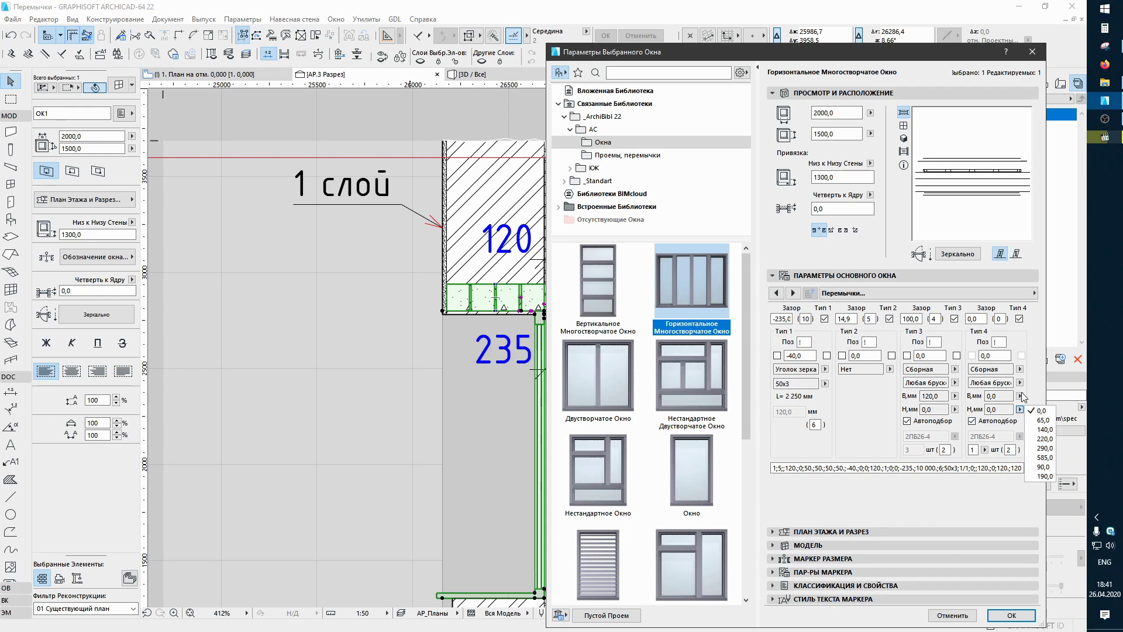
left_click(1020, 369)
left_click(1023, 412)
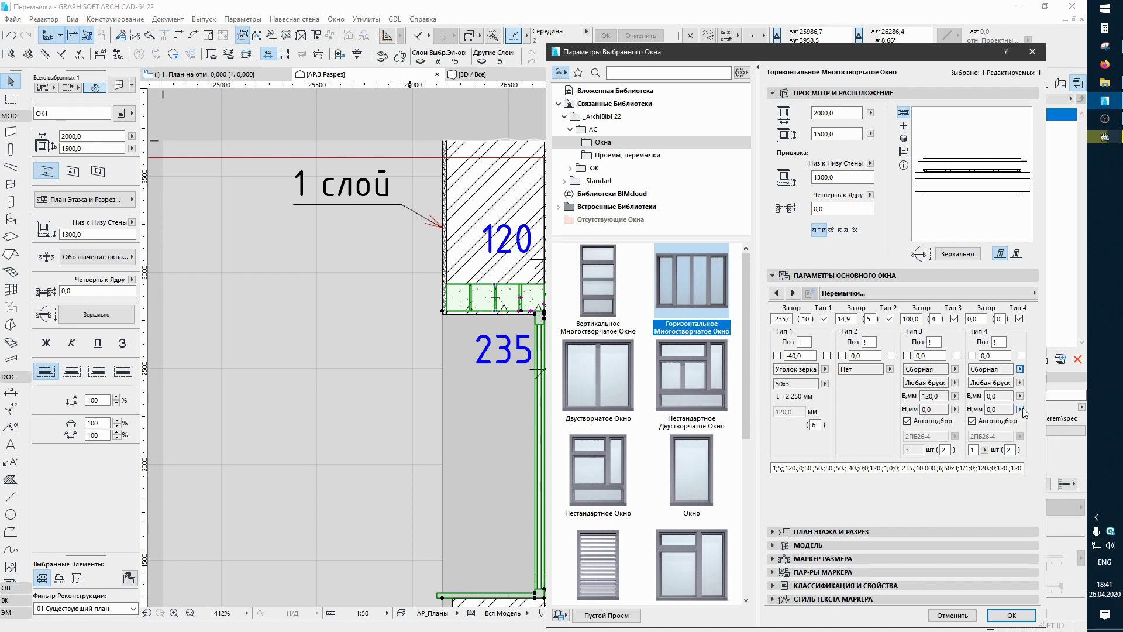
left_click(1021, 384)
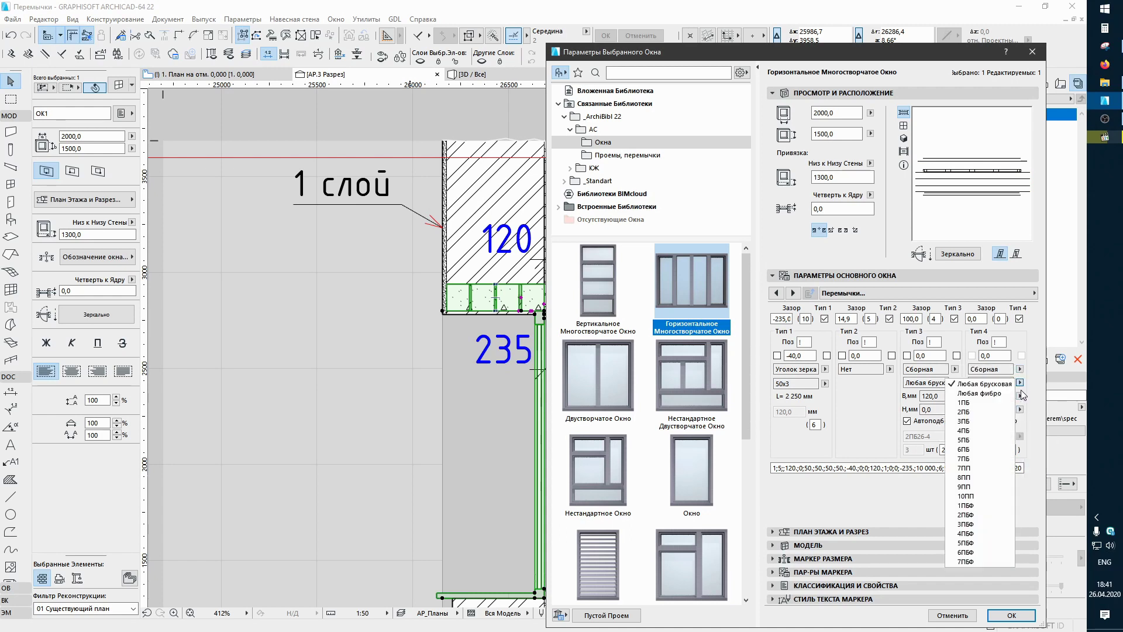
left_click(995, 460)
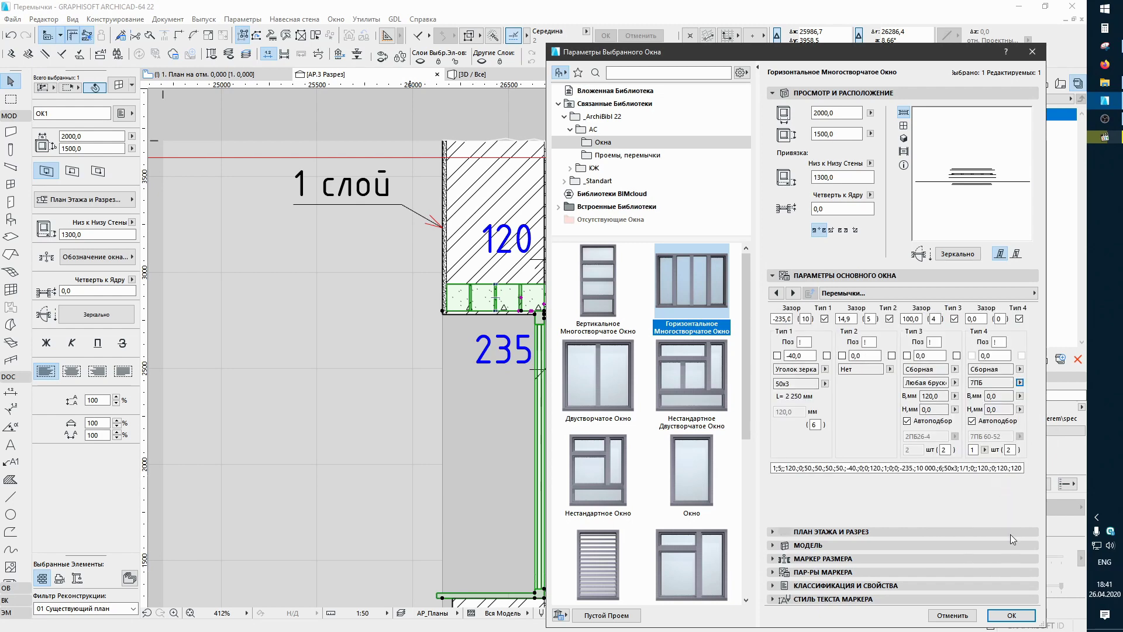
left_click(1012, 615)
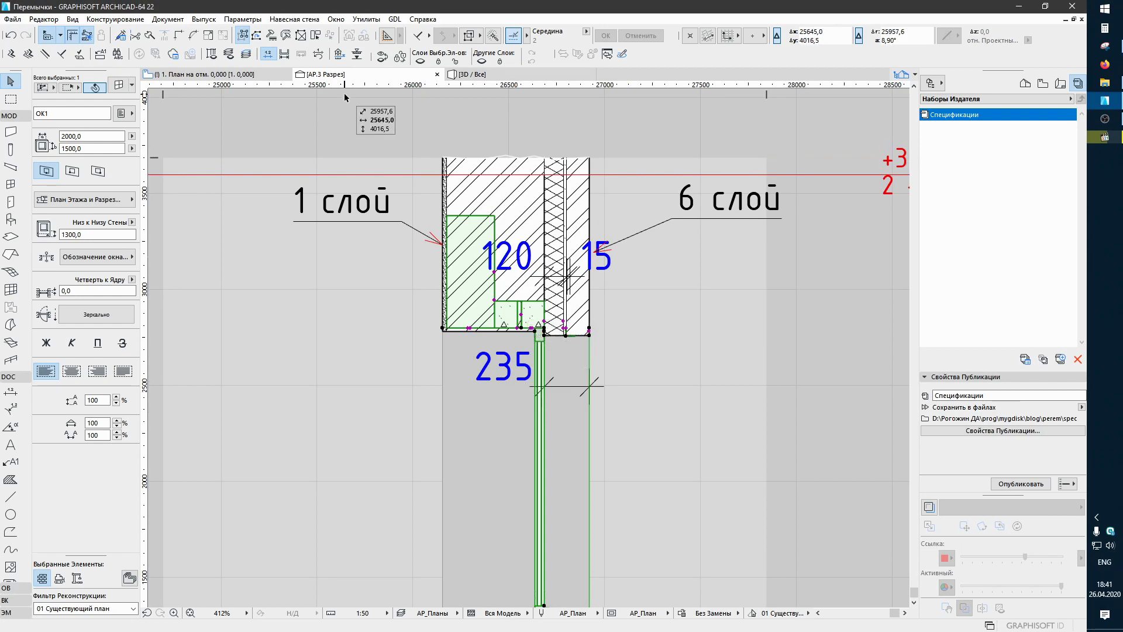
Step: Change the Кирпич - полнотелый layer thickness in Многослойные Конструкции so the label reads 250
left_click(243, 20)
left_click(433, 54)
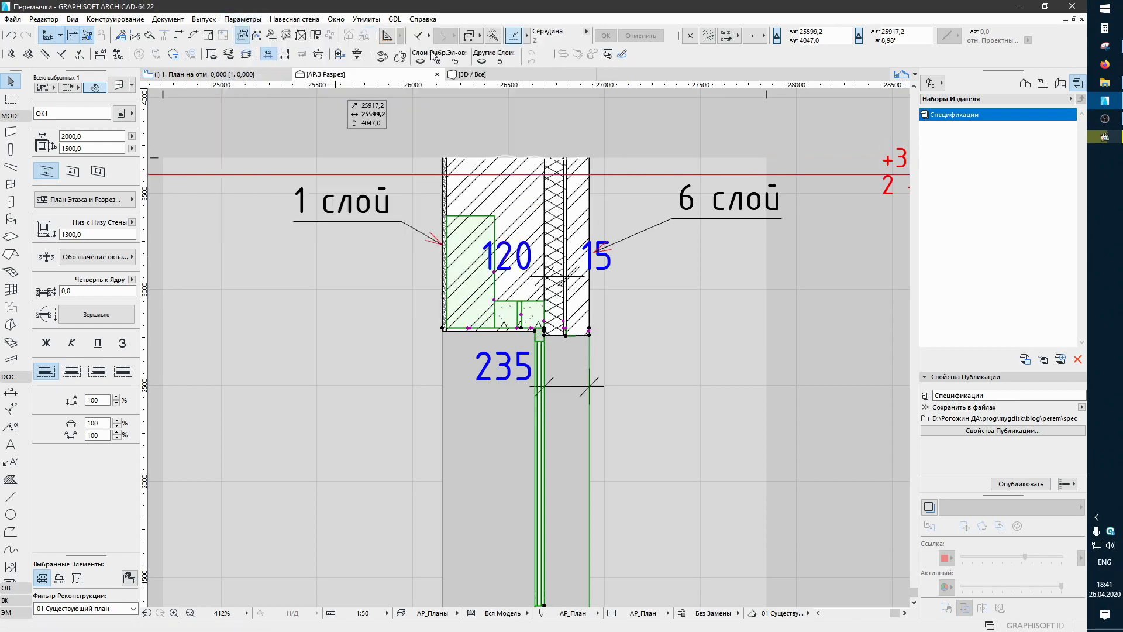
key("Down")
key("Down")
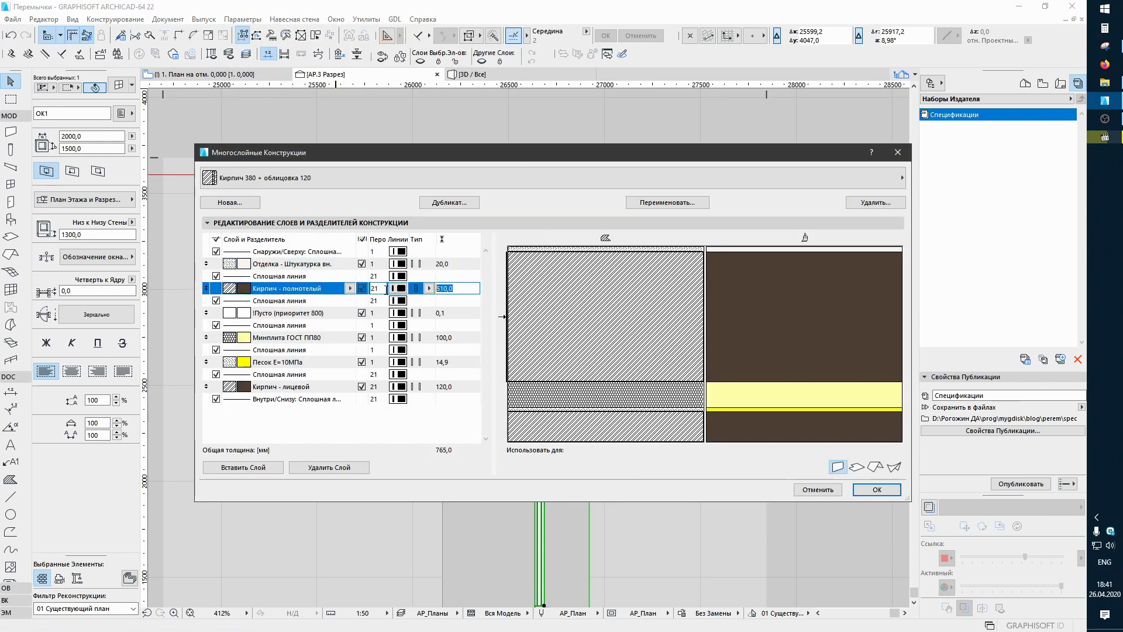
left_click(877, 489)
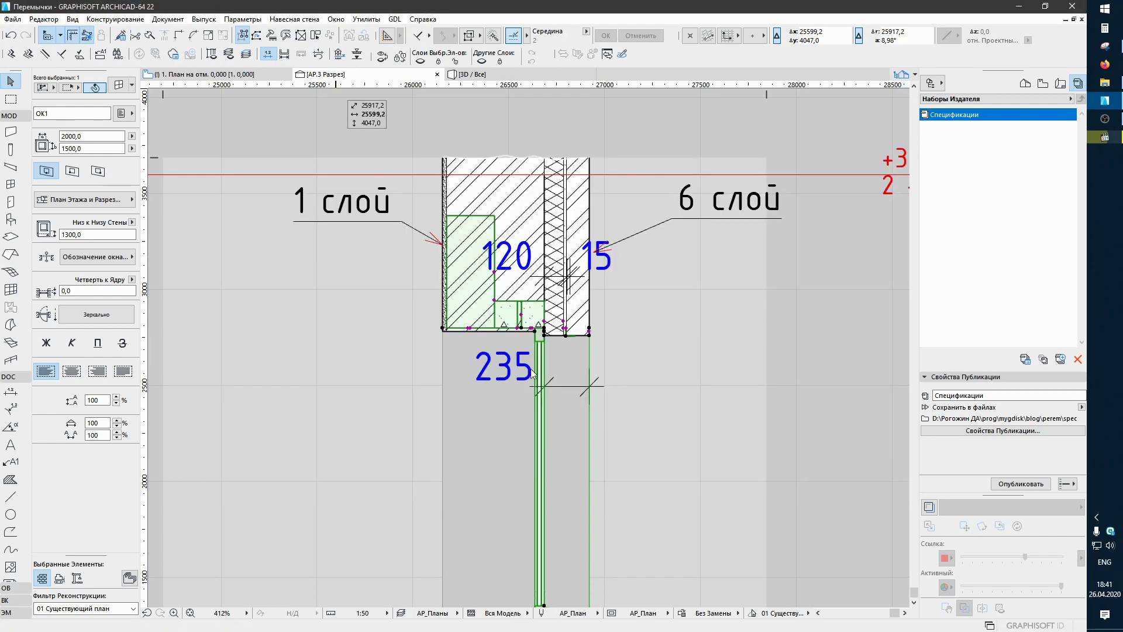
Step: Switch the window's Тип 4 lintel from 7ПБ to 4ПБ and apply
left_click(485, 319)
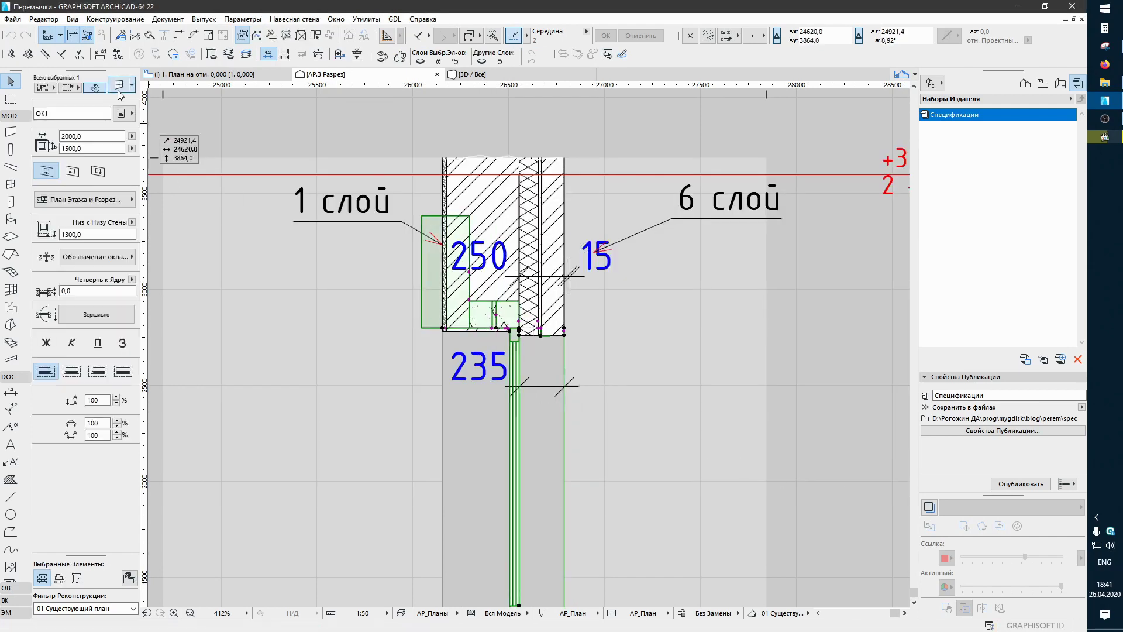
key("ctrl+t")
left_click(1012, 612)
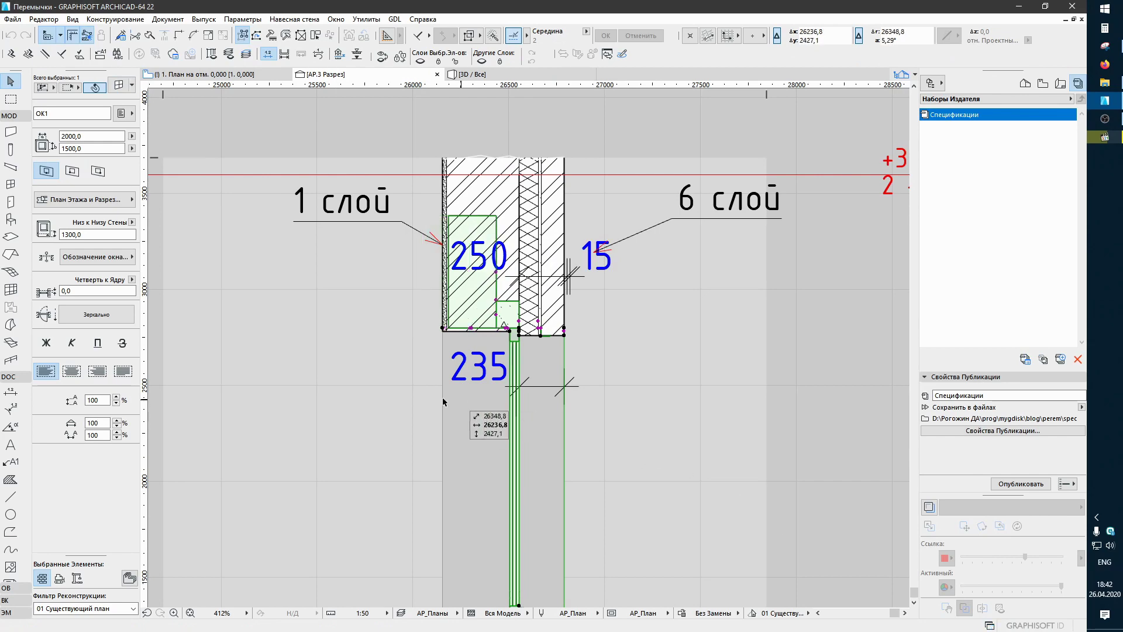
left_click(383, 425)
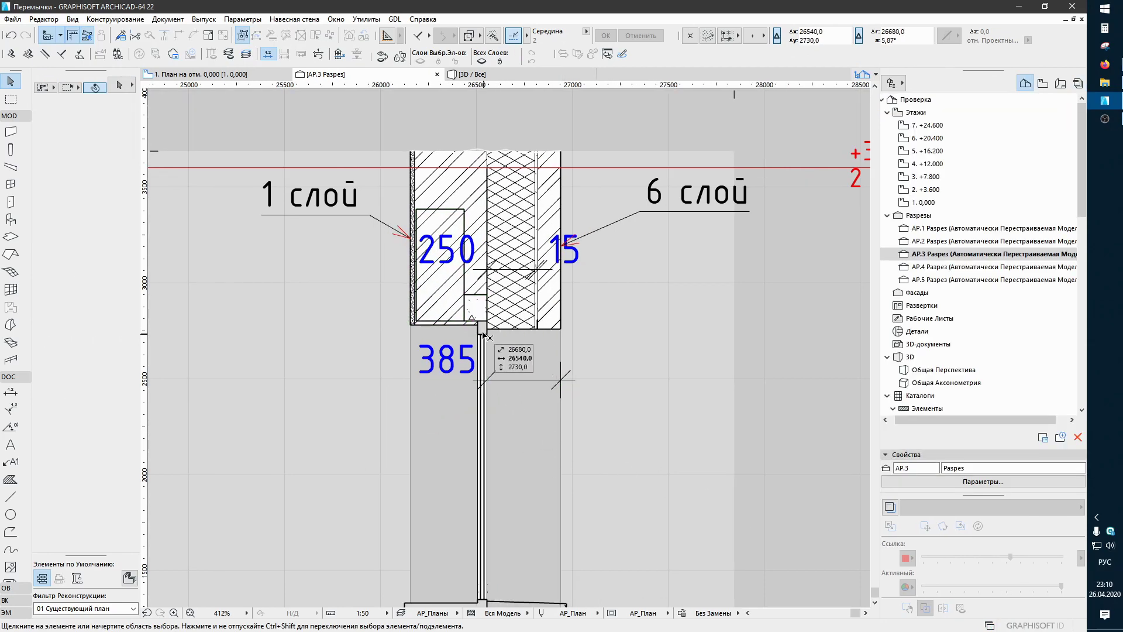
left_click(484, 333)
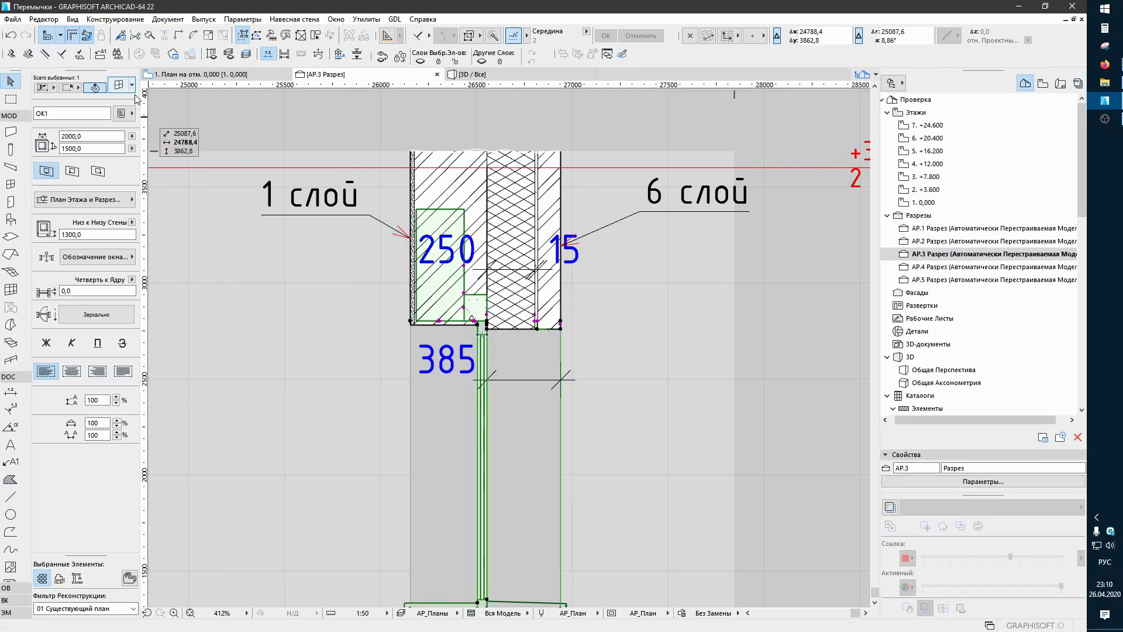
key("ctrl+t")
left_click(978, 415)
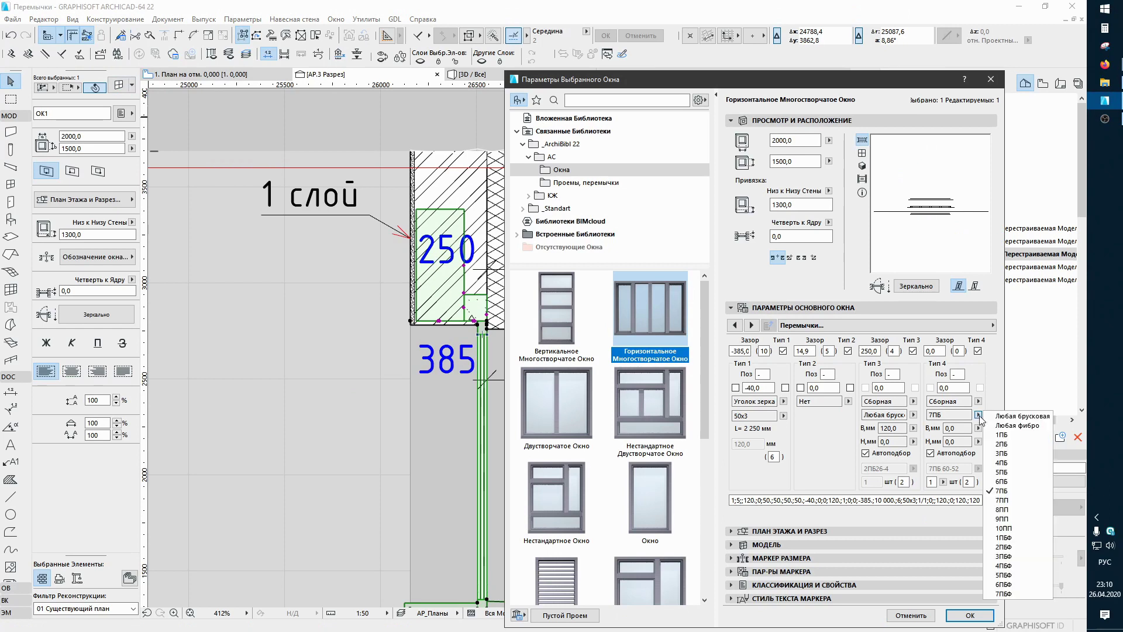
left_click(993, 472)
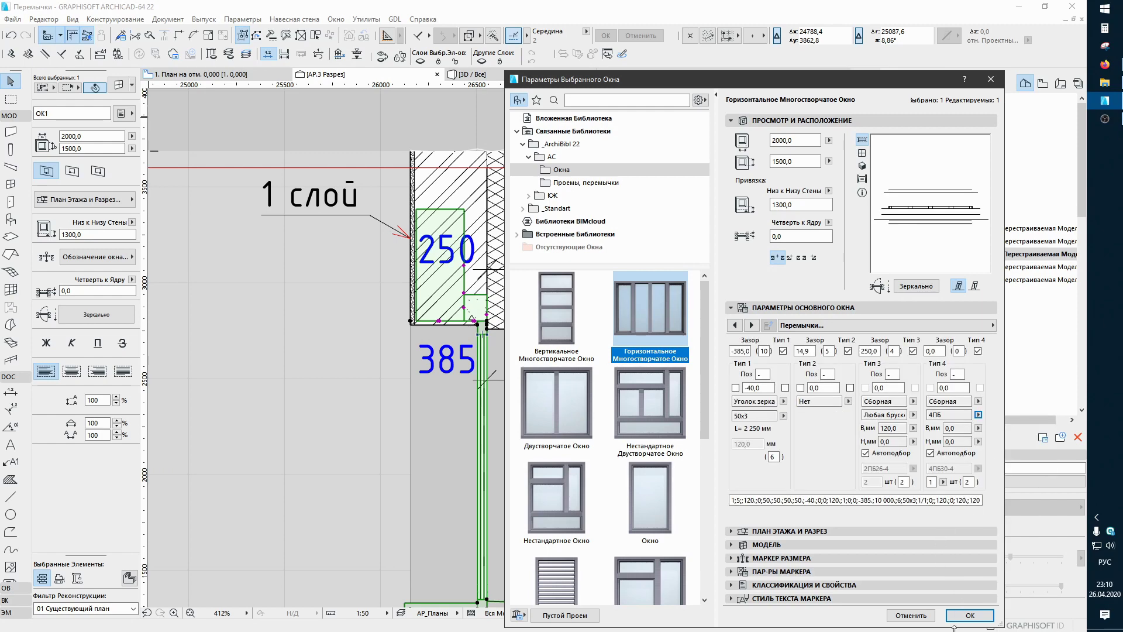
left_click(970, 615)
Step: Show the 3D model with the Без Отделки model view
left_click(503, 74)
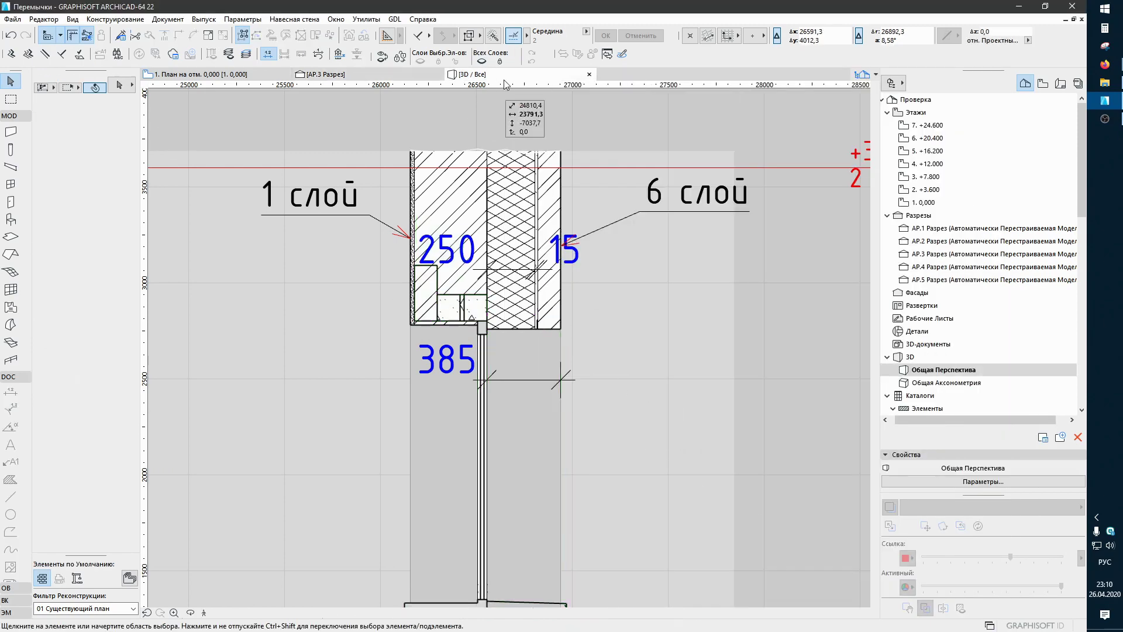
left_click(533, 614)
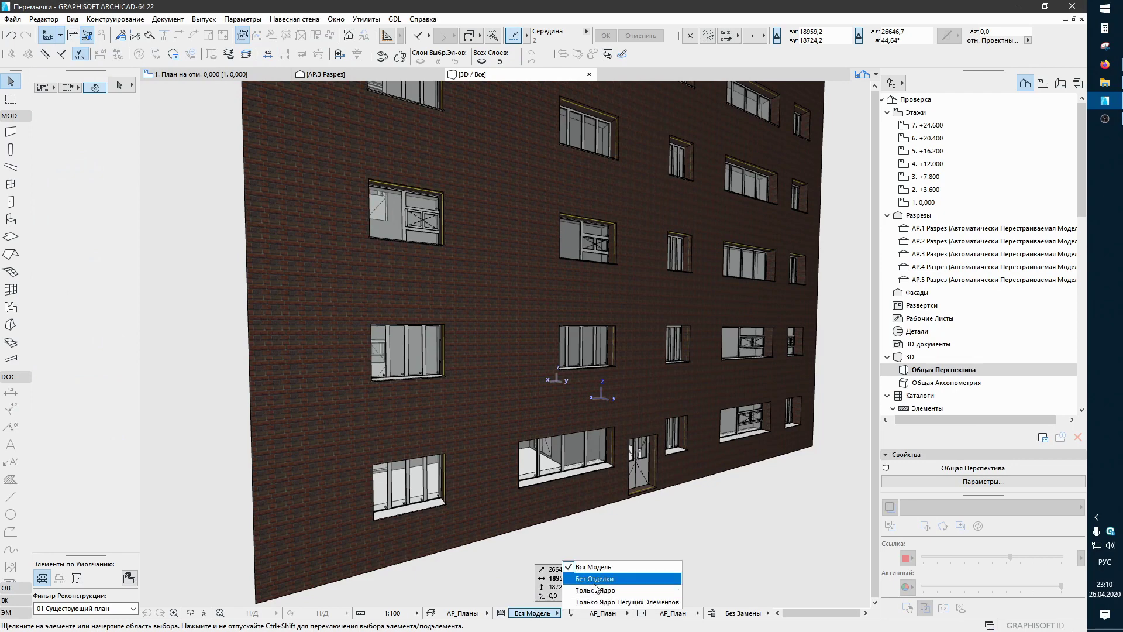
left_click(594, 579)
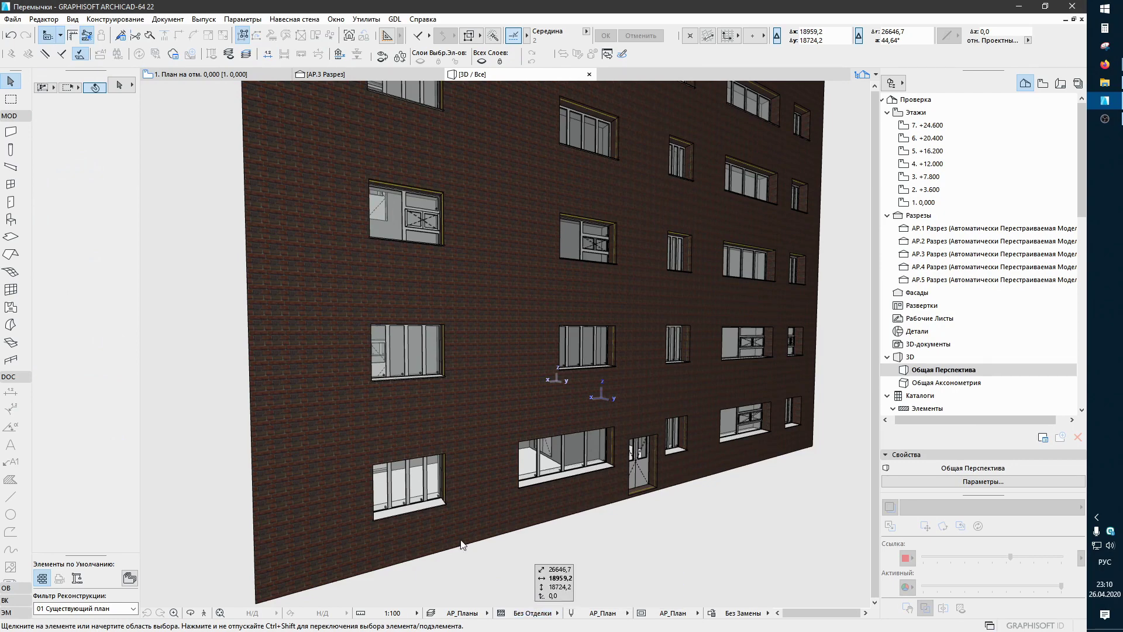
Step: Select and copy the lintel parameter string from window OK1's settings
left_click(376, 466)
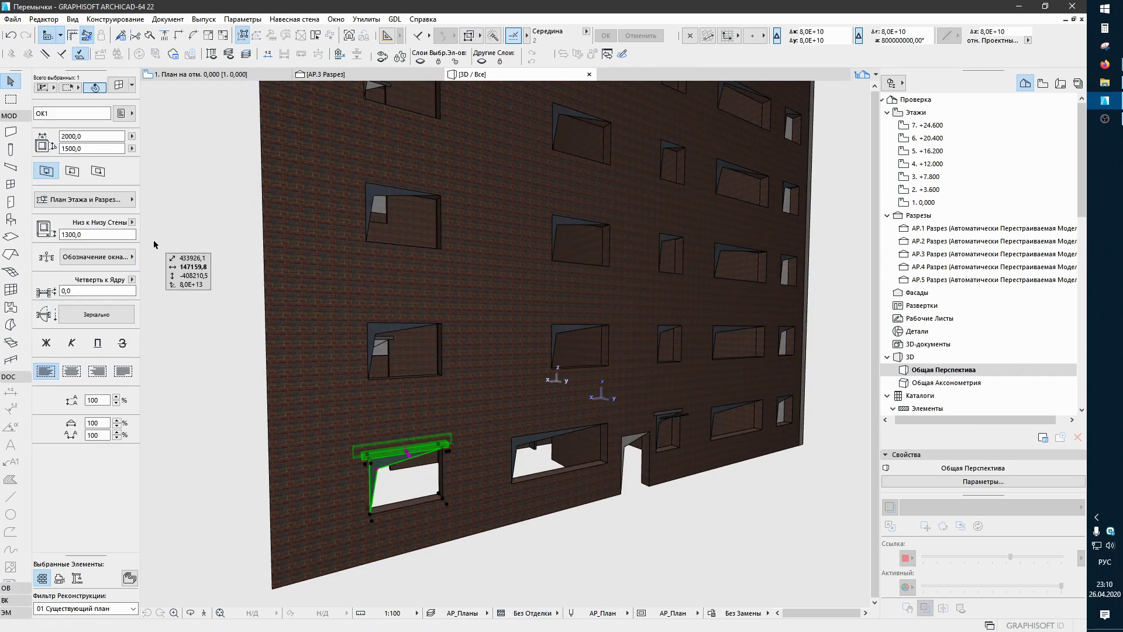
key("ctrl+t")
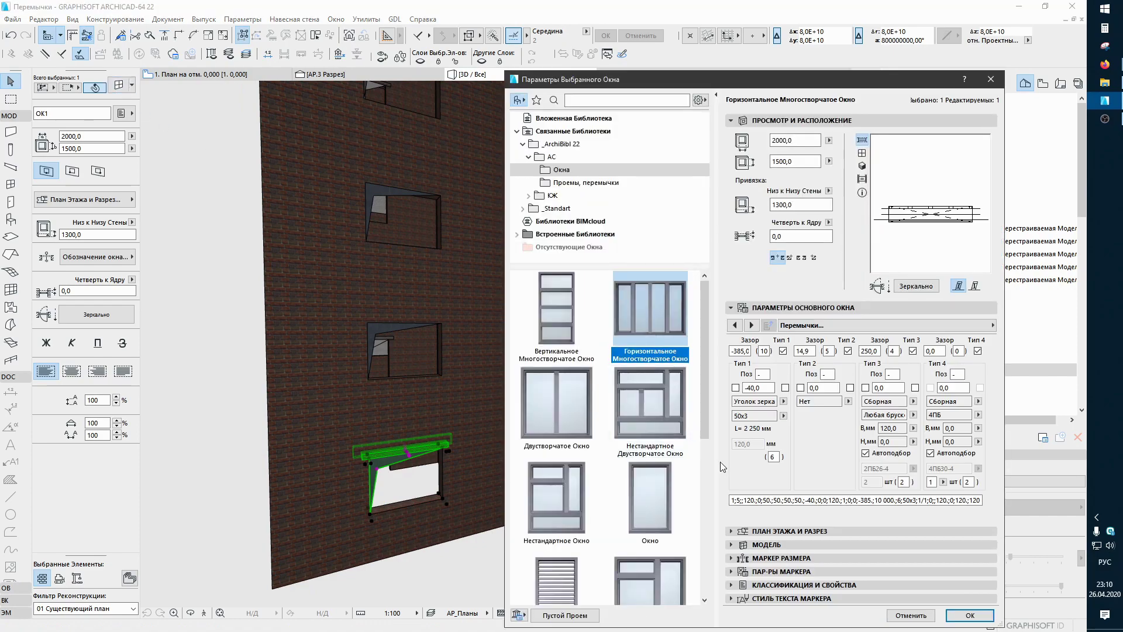
double_click(742, 500)
left_click_drag(745, 500, 1051, 504)
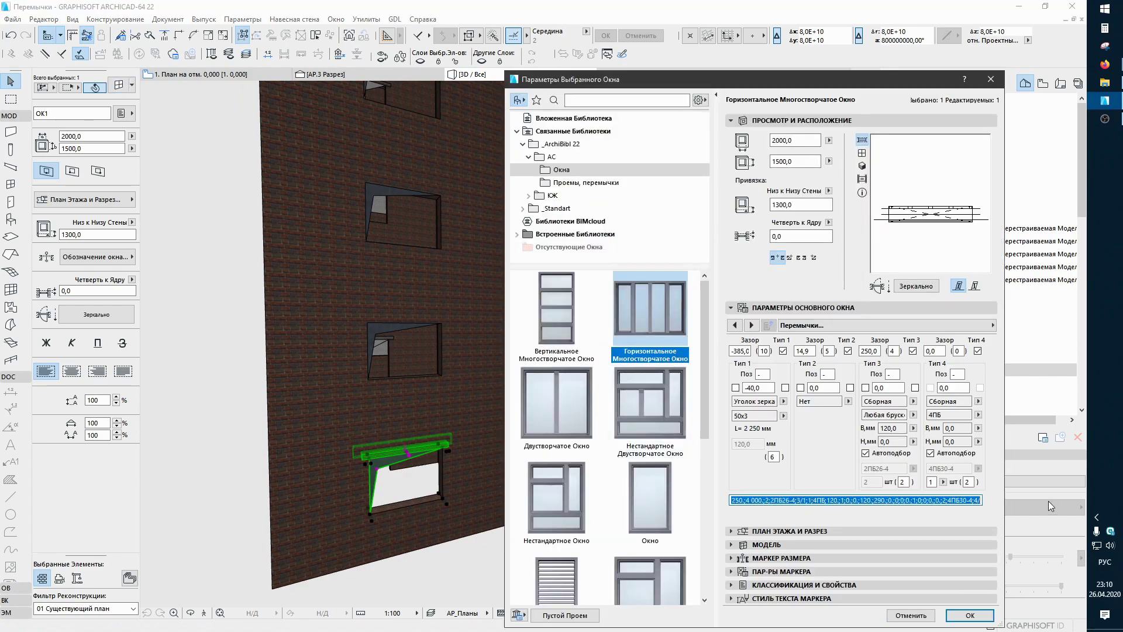
left_click(974, 614)
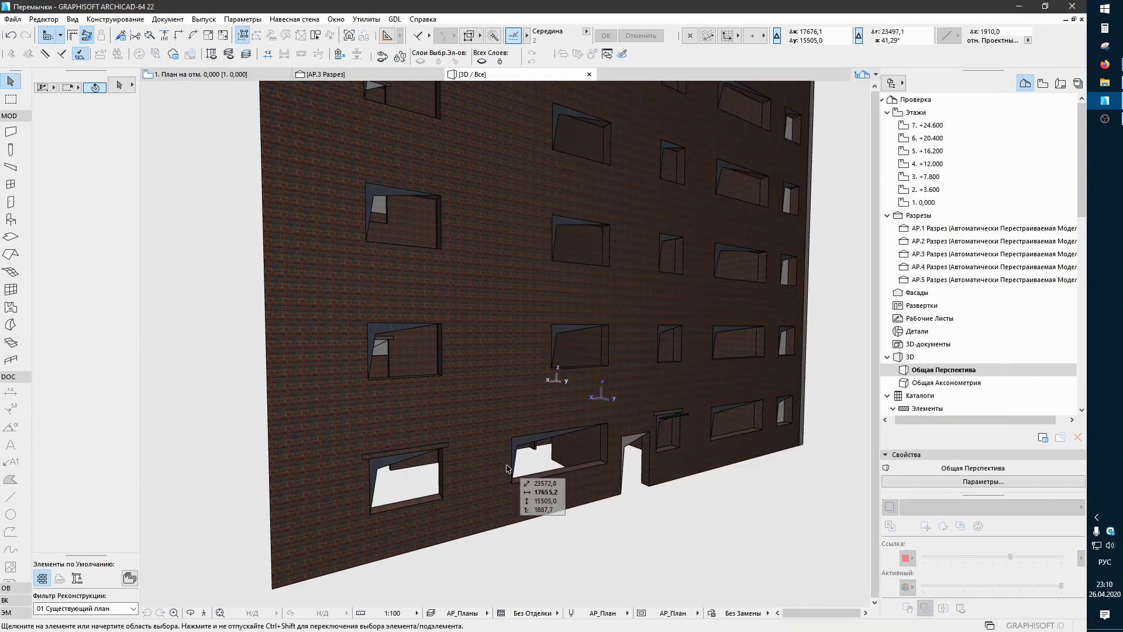
left_click(520, 447)
Step: Use Find & Select to select all brick-wall windows except OK1 and open their settings
key("ctrl+f")
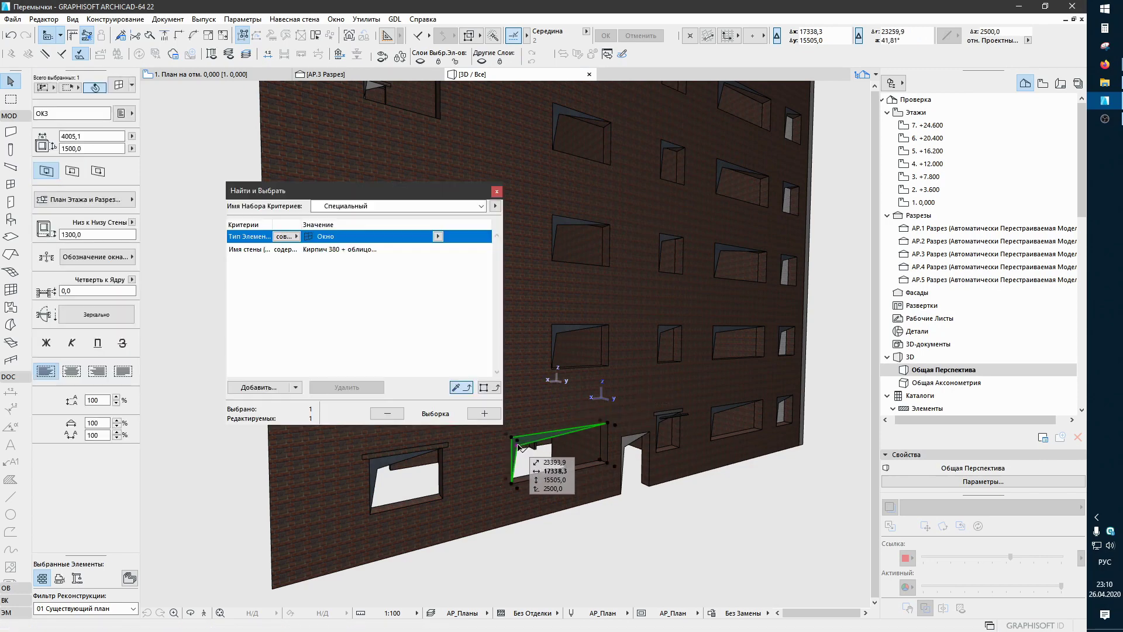
left_click(485, 413)
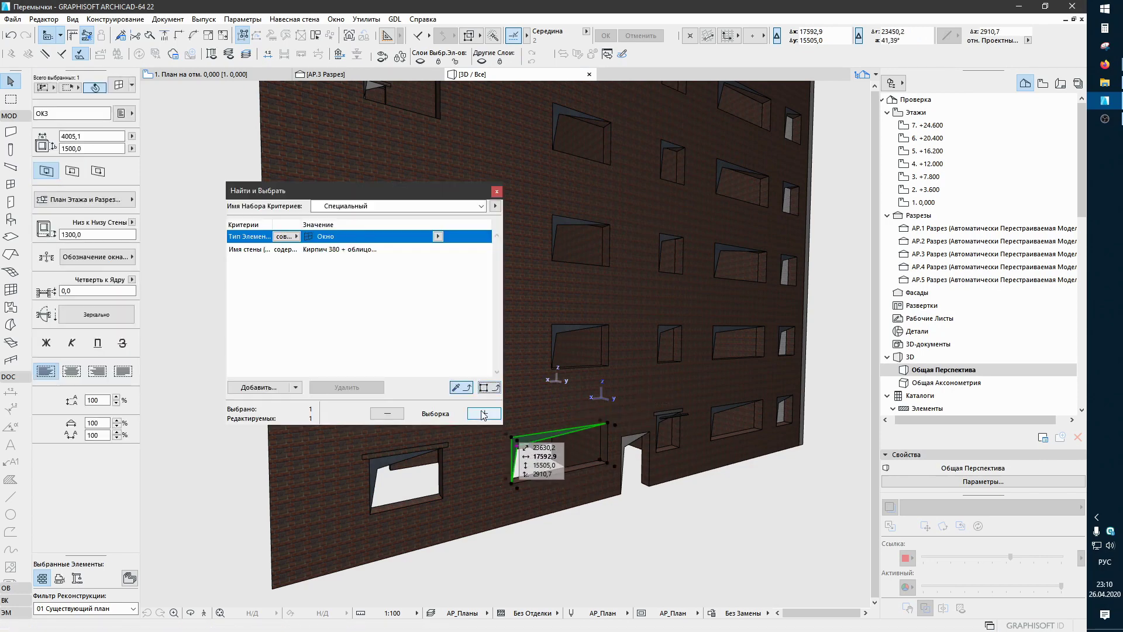
left_click(383, 477, "shift")
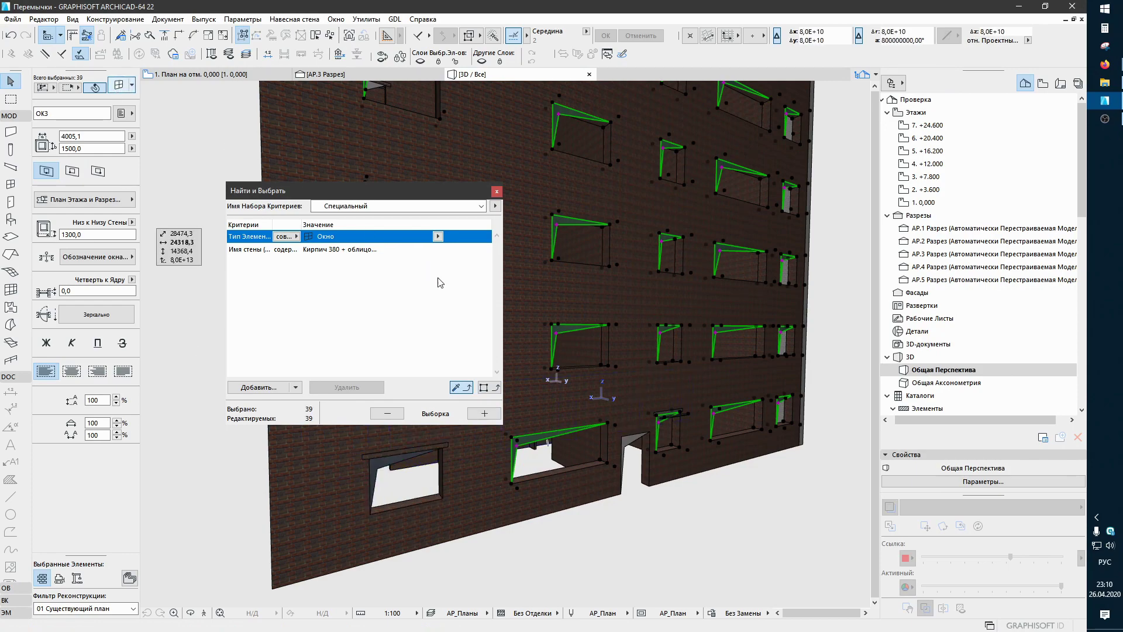
key("ctrl+t")
Step: Enable lintel Тип 1–4 and paste OK1's lintel parameter string into the 39 windows
left_click(783, 351)
left_click(848, 351)
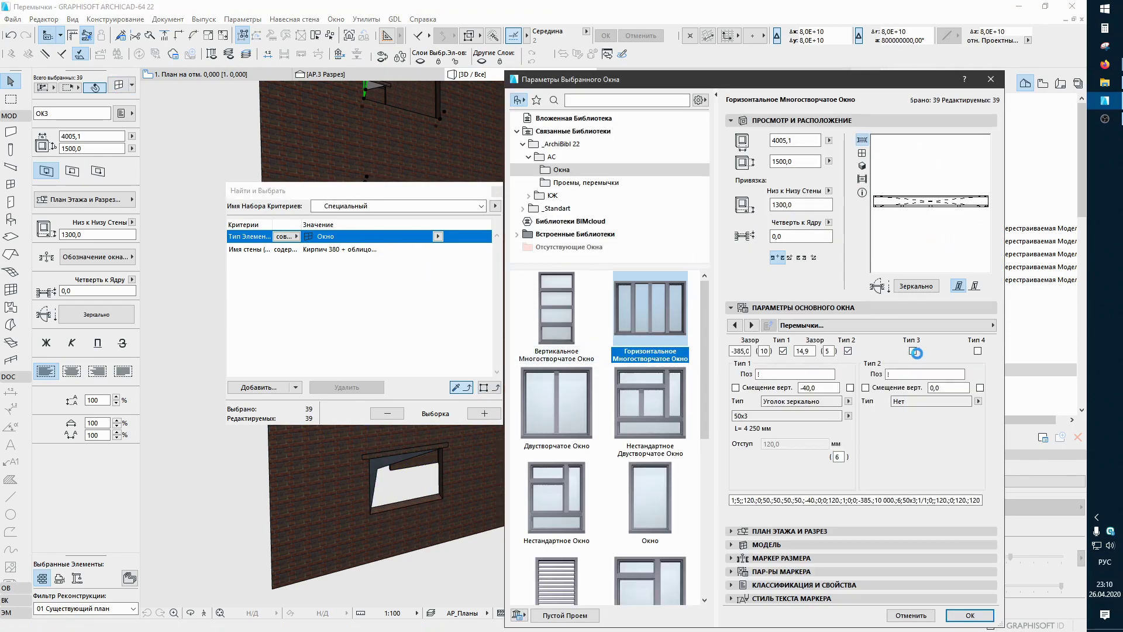
left_click(912, 350)
left_click(978, 351)
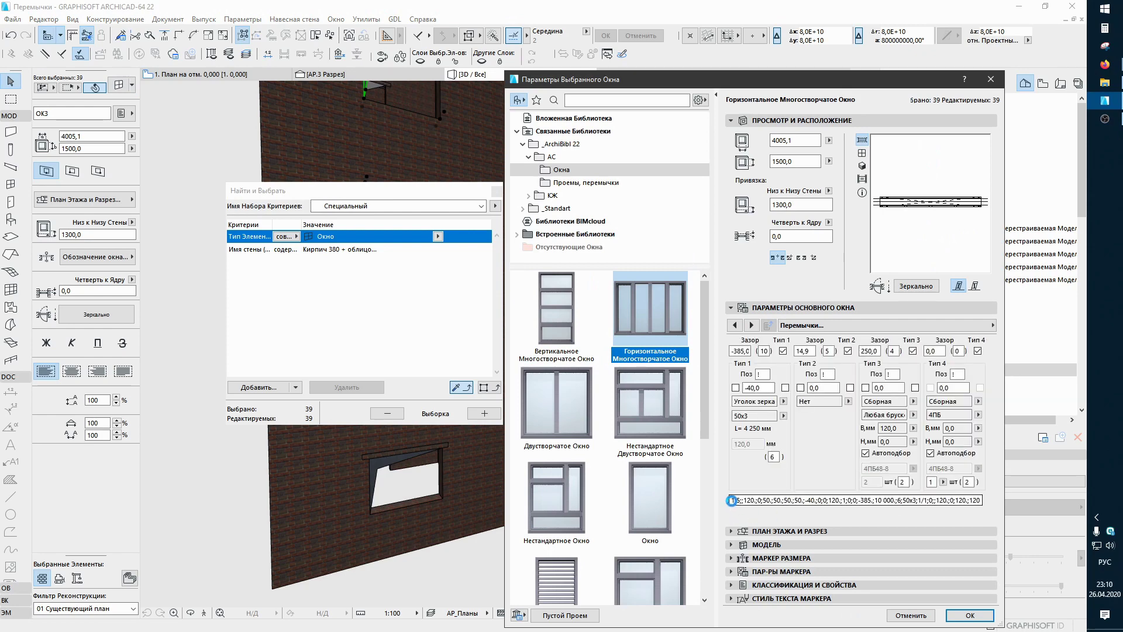
left_click(731, 501)
key("End")
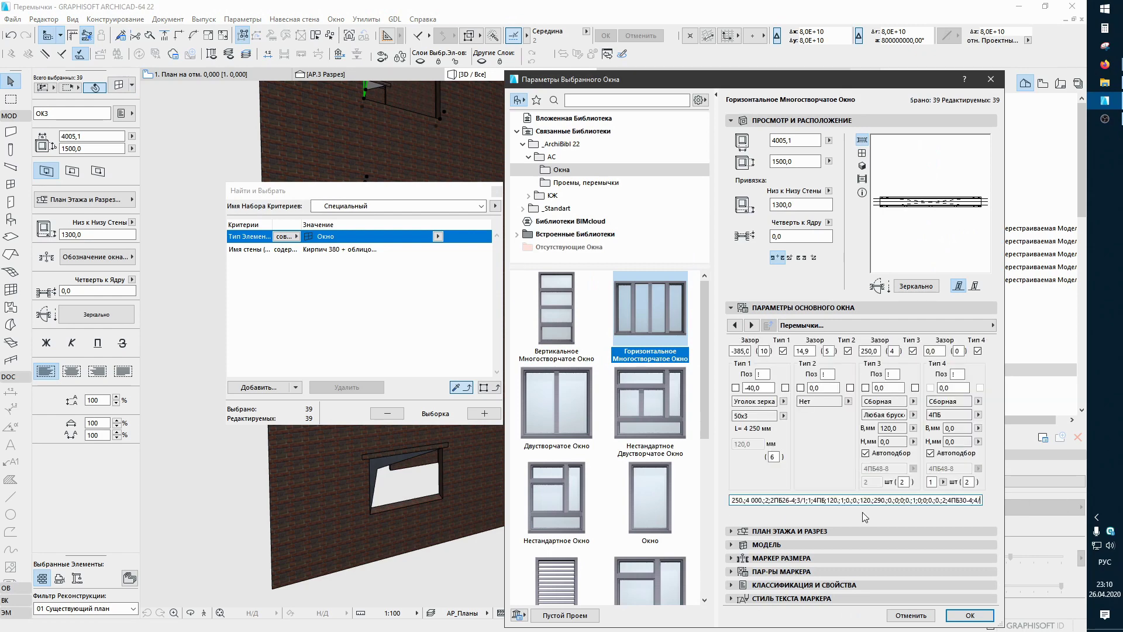
key("shift+Home")
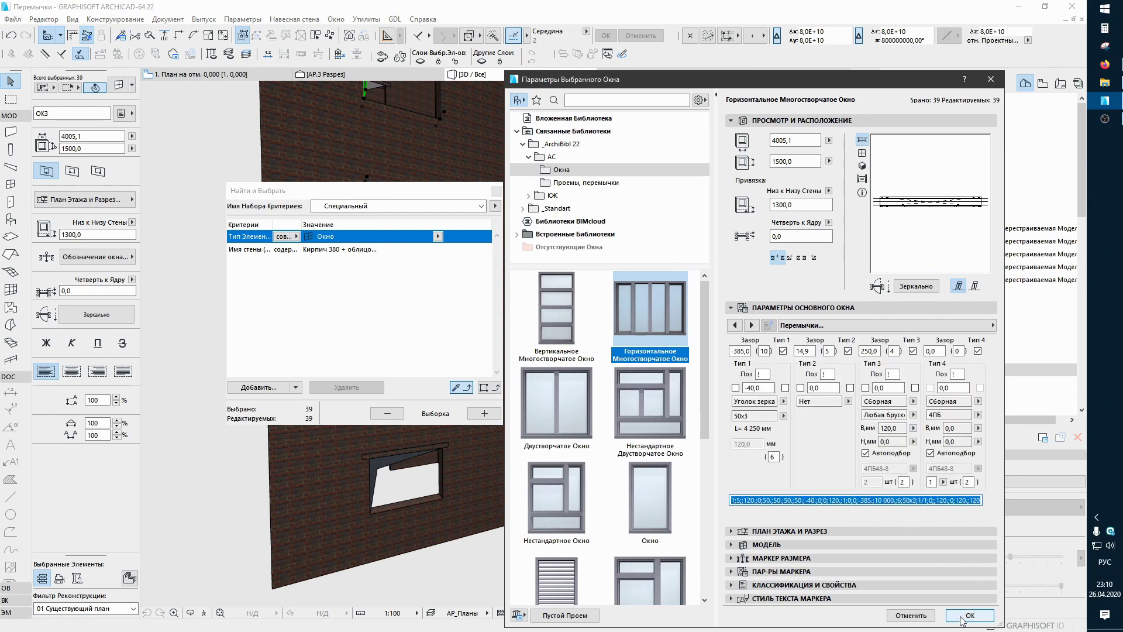
left_click(962, 618)
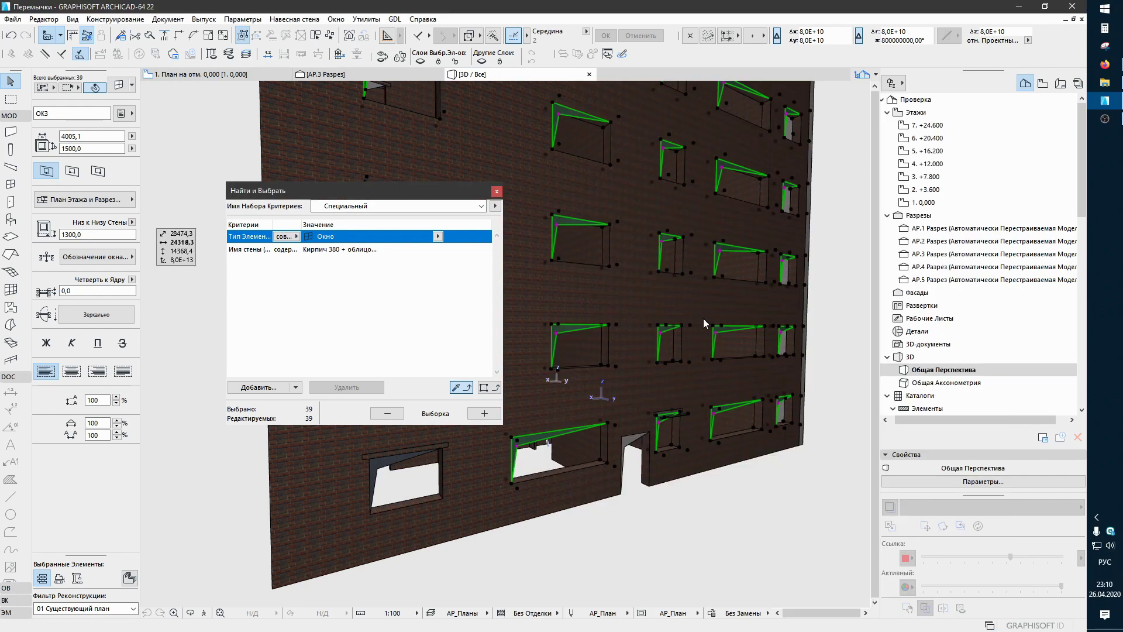
left_click(713, 501)
mouse_move(726, 328)
middle_mouse_down("shift")
mouse_move(699, 246)
mouse_move(742, 459)
mouse_move(748, 181)
mouse_move(729, 487)
mouse_move(722, 337)
middle_mouse_up("shift")
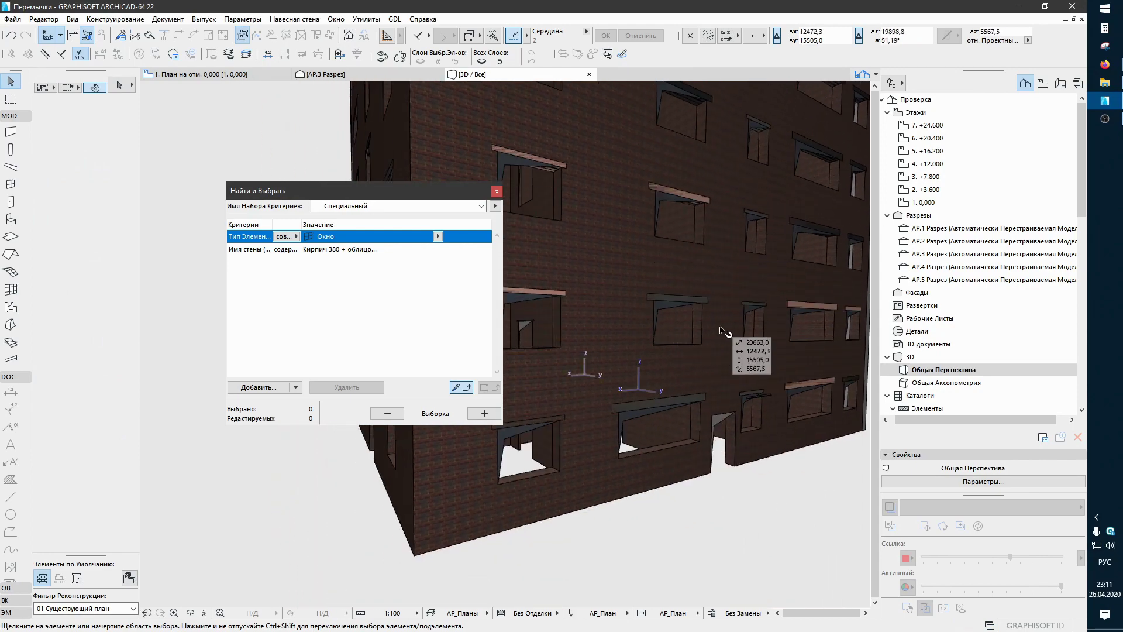
Step: Check an upper-floor window's settings, close Find & Select, and select the lower-left window OK1
left_click(660, 310)
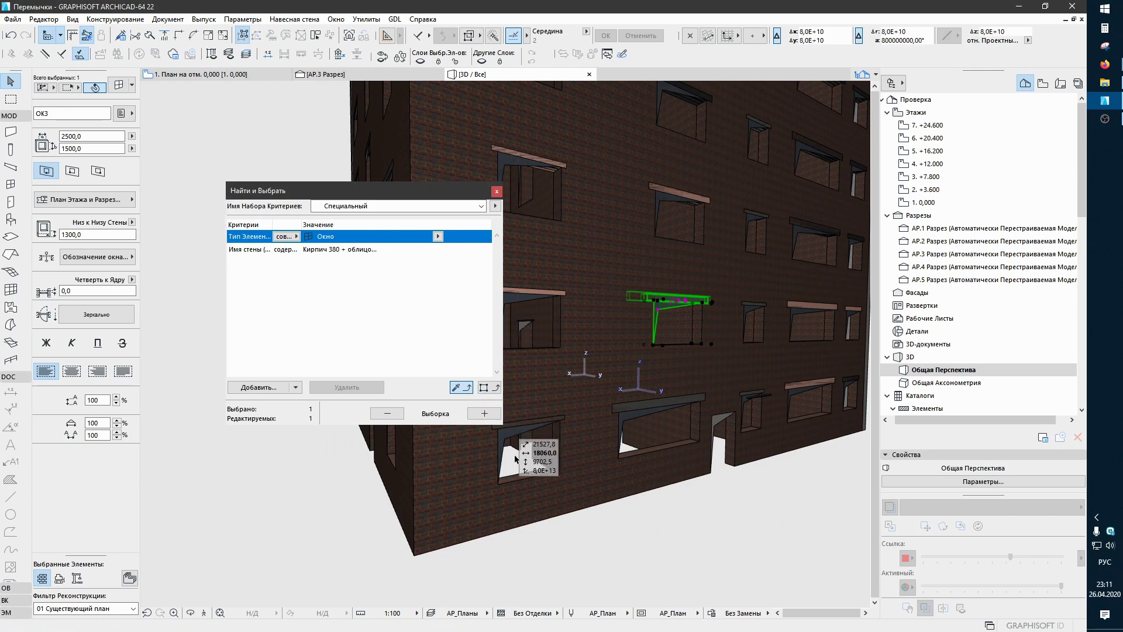
key("ctrl+t")
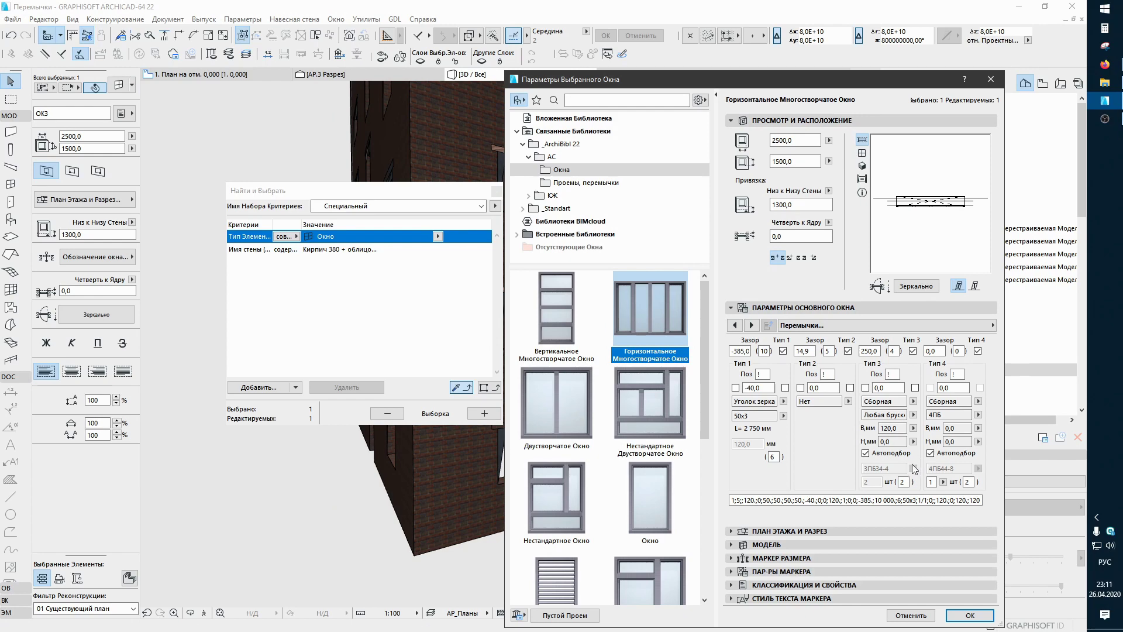
left_click(907, 618)
scroll(650, 527, "up", 3)
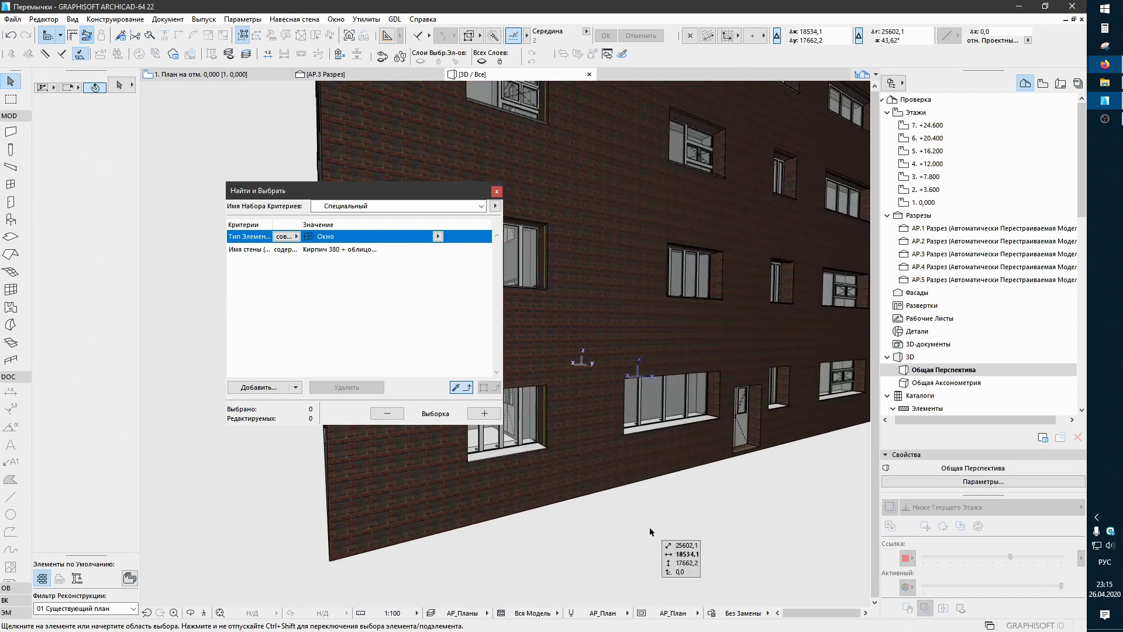
left_click(497, 191)
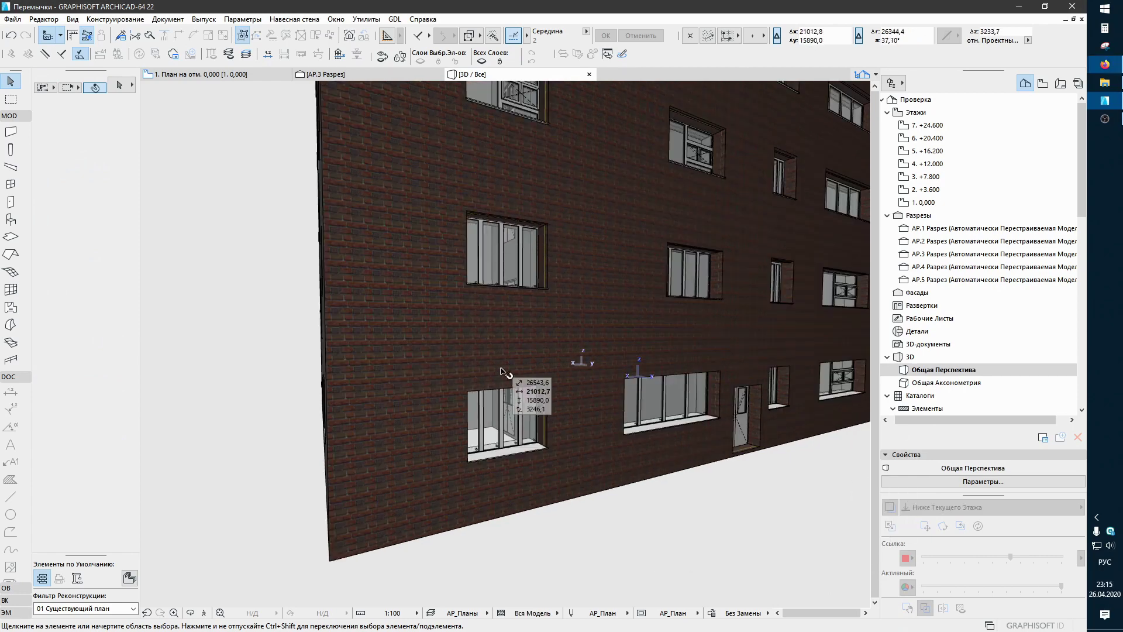
left_click(505, 432)
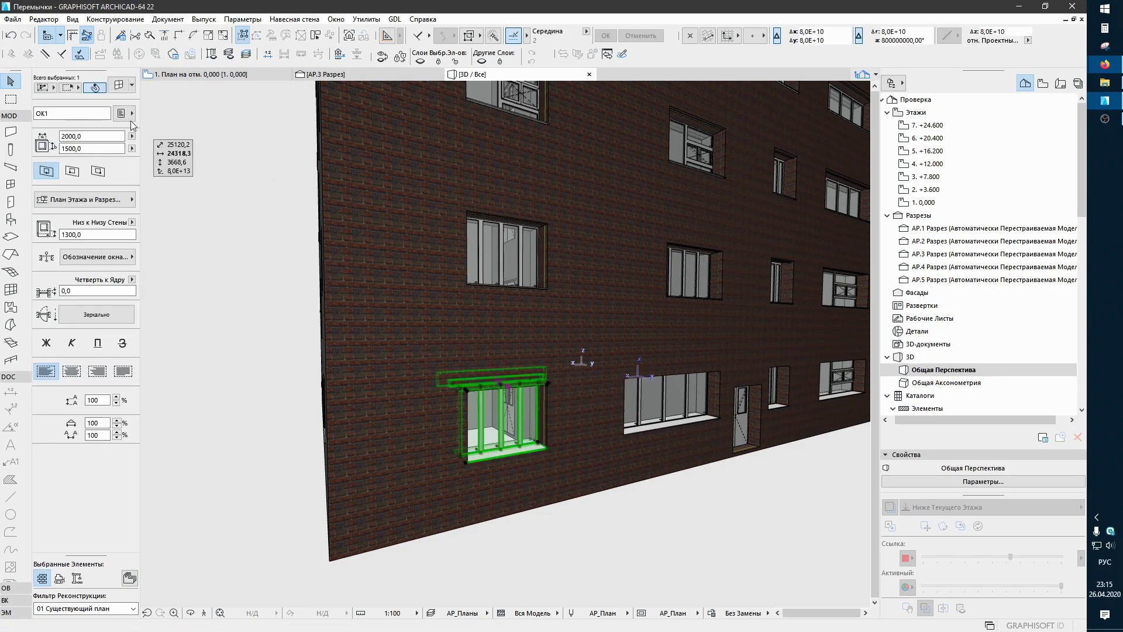
Step: Turn off lintels Тип 2–4 and make Тип 1 a Сложный профиль lintel with the Перемычка profile
key("ctrl+t")
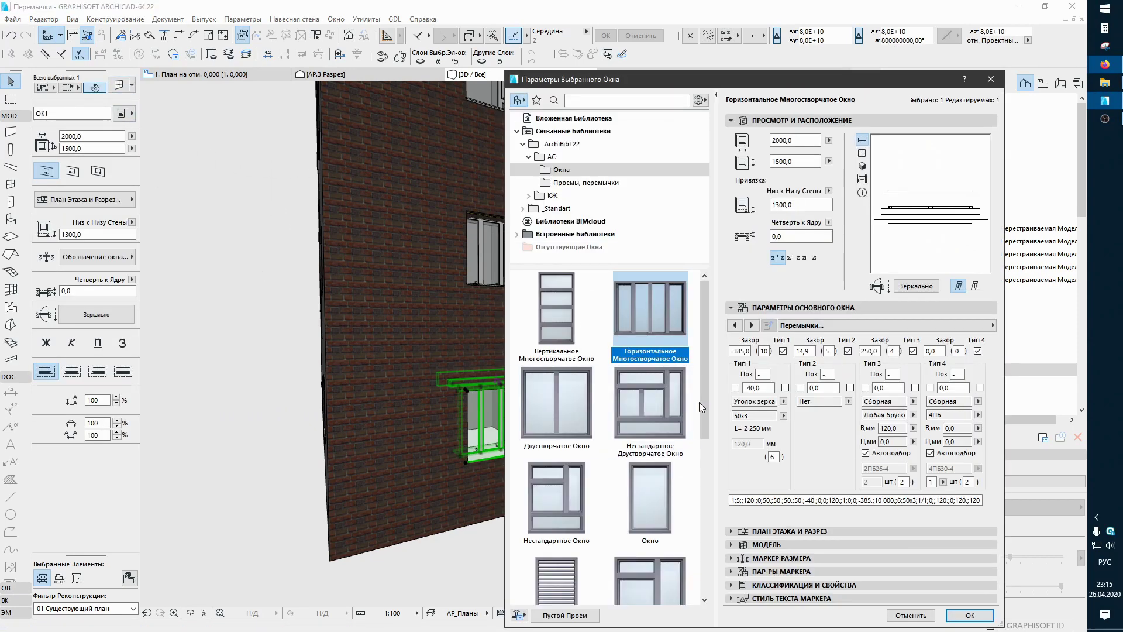
left_click(977, 351)
left_click(913, 351)
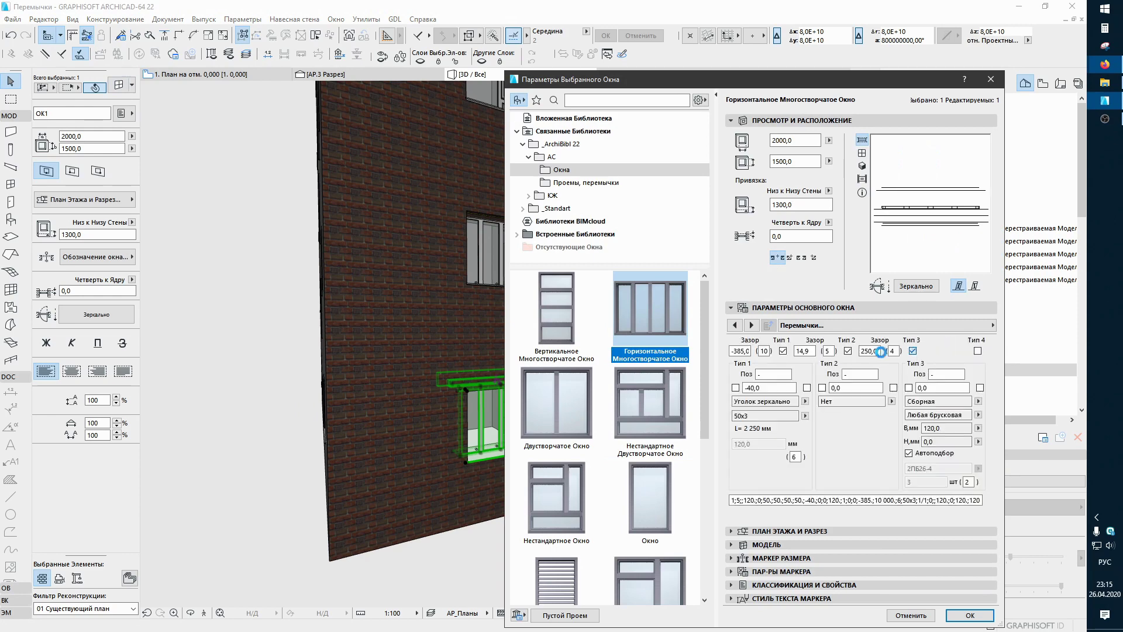
left_click(848, 351)
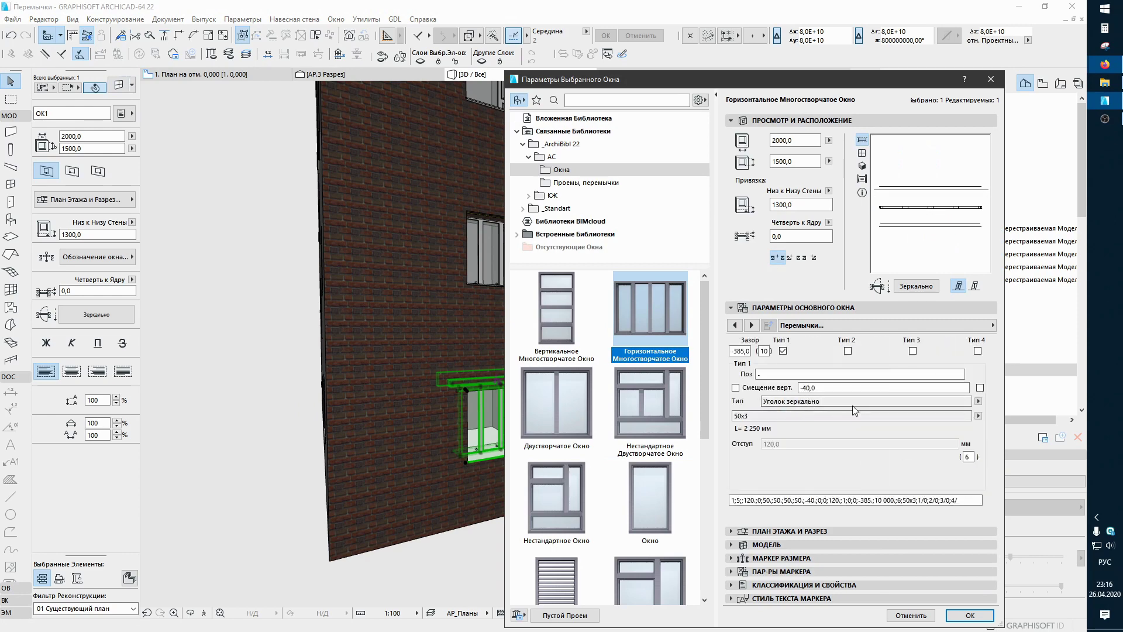
left_click(978, 402)
left_click(1026, 468)
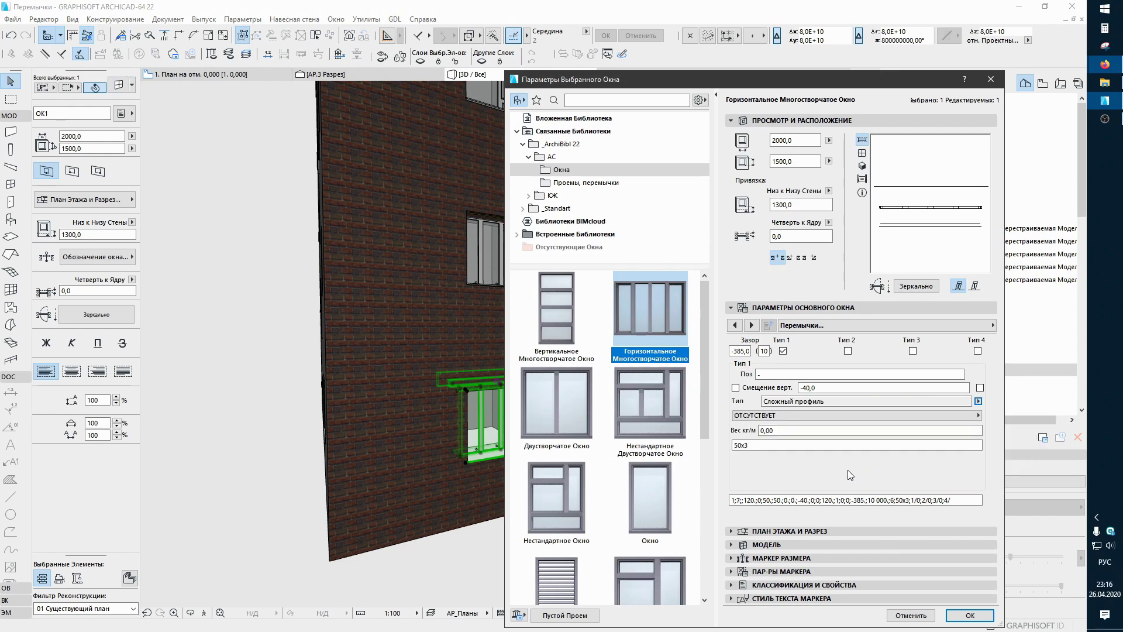
left_click(776, 416)
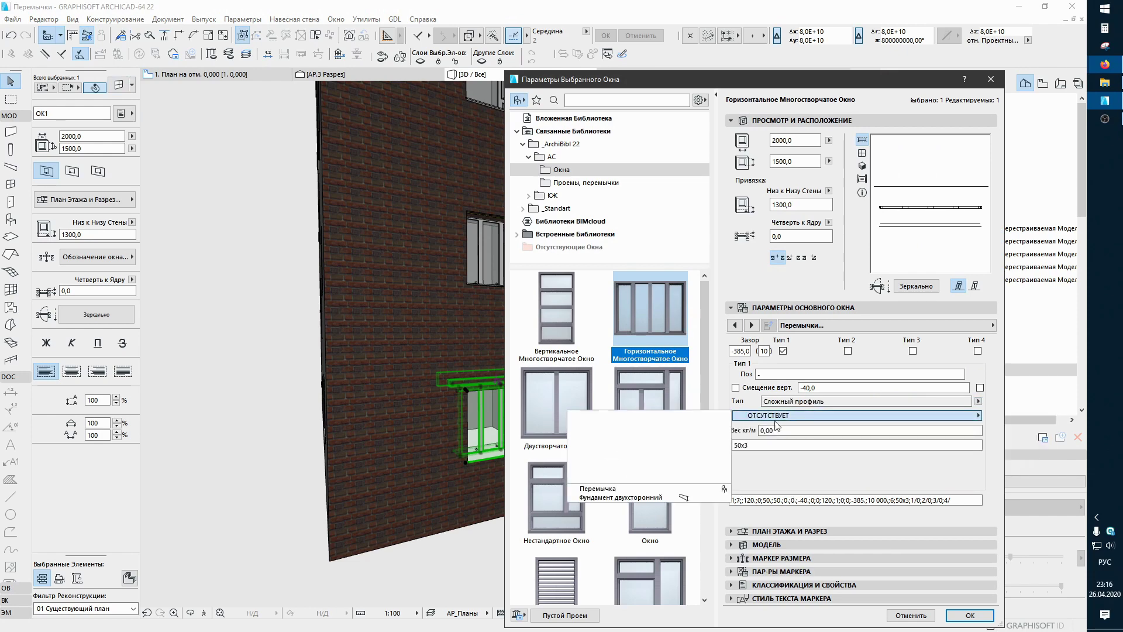
left_click(644, 489)
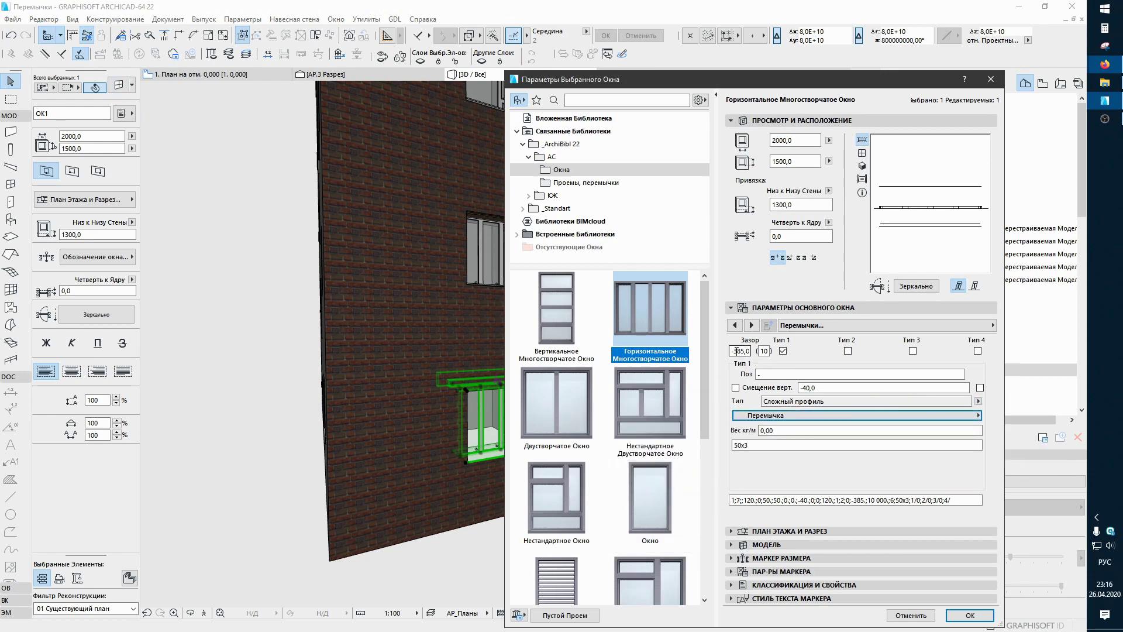
Step: Set the Тип 1 lintel gap to 0, weight 20 kg/m and label Ж/б, and apply
left_click(734, 351)
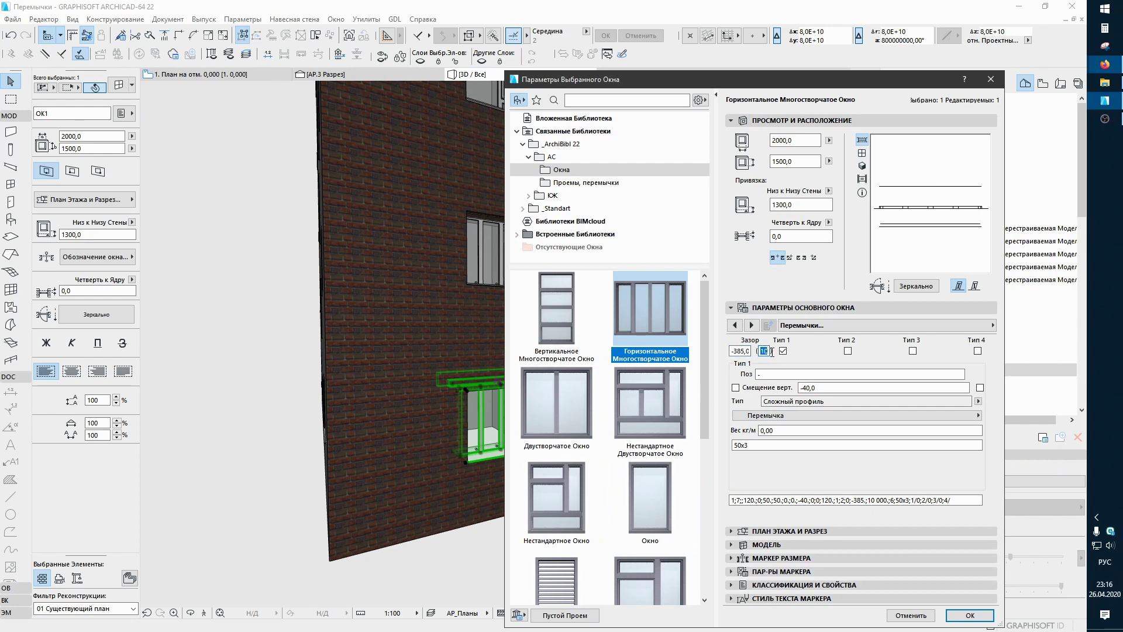
type("0")
left_click(731, 351)
type("0")
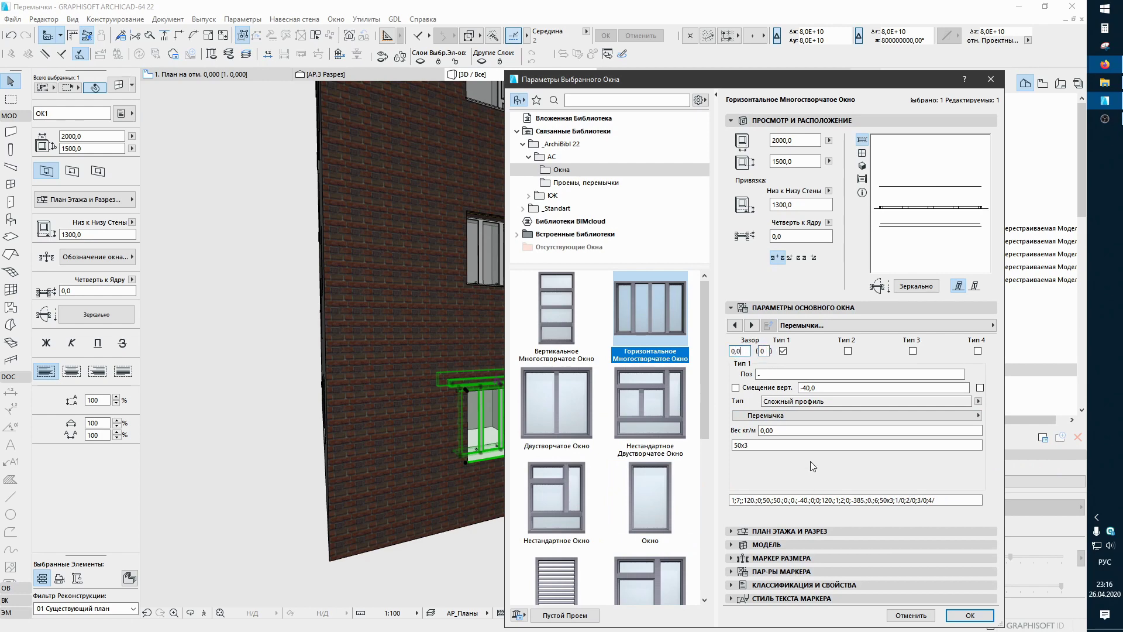
left_click(795, 432)
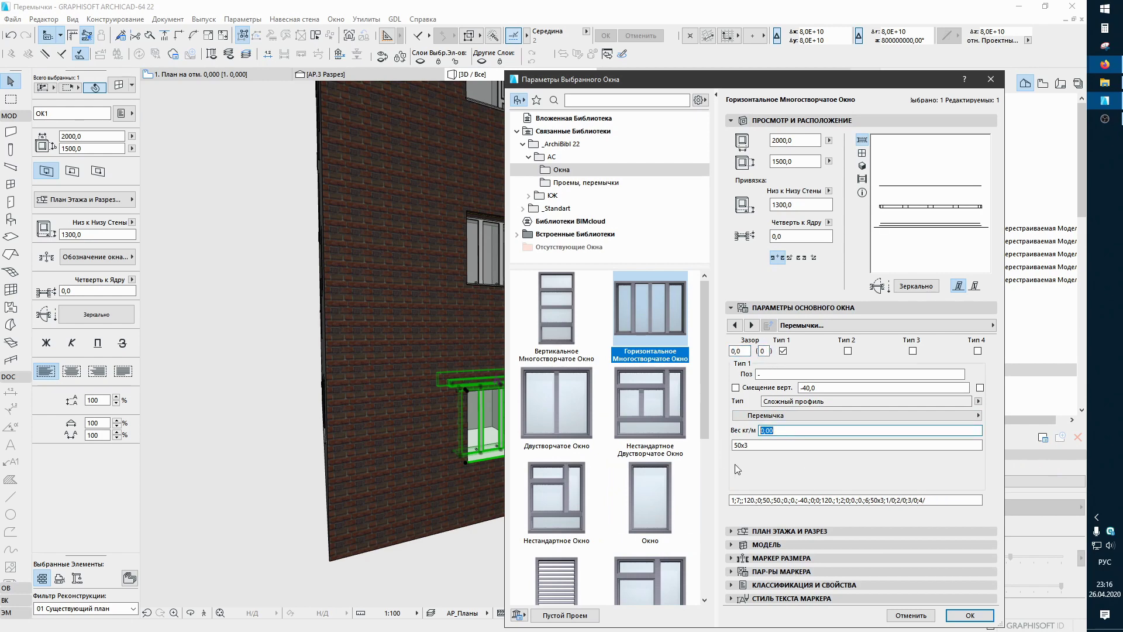
type("20")
key("Return")
left_click(762, 445)
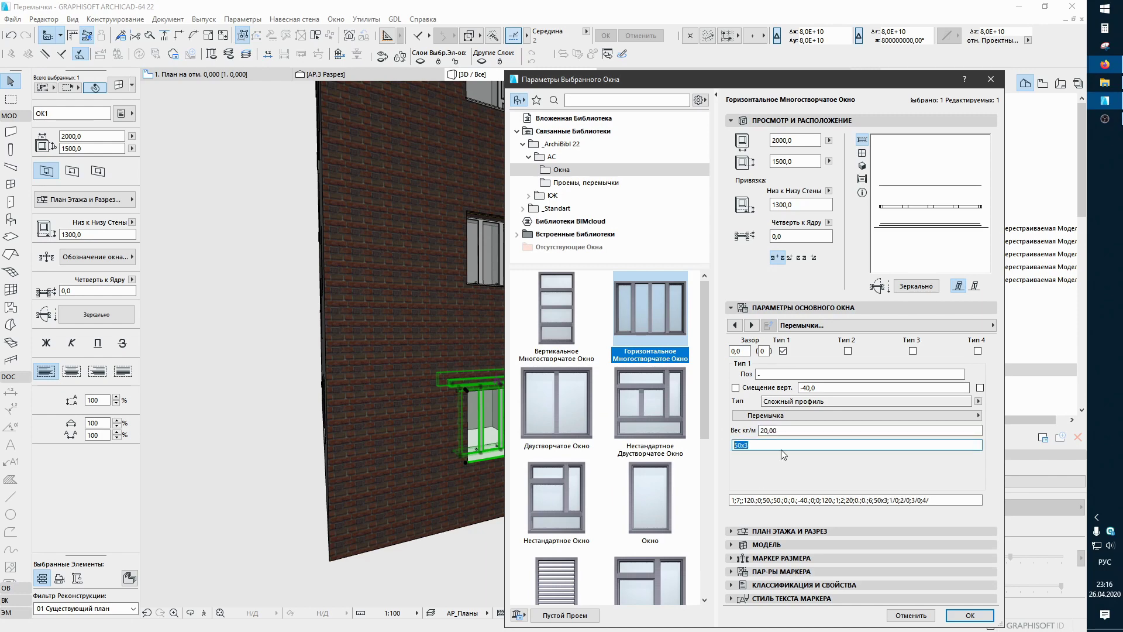
type("Ж/б элемент")
left_click(988, 618)
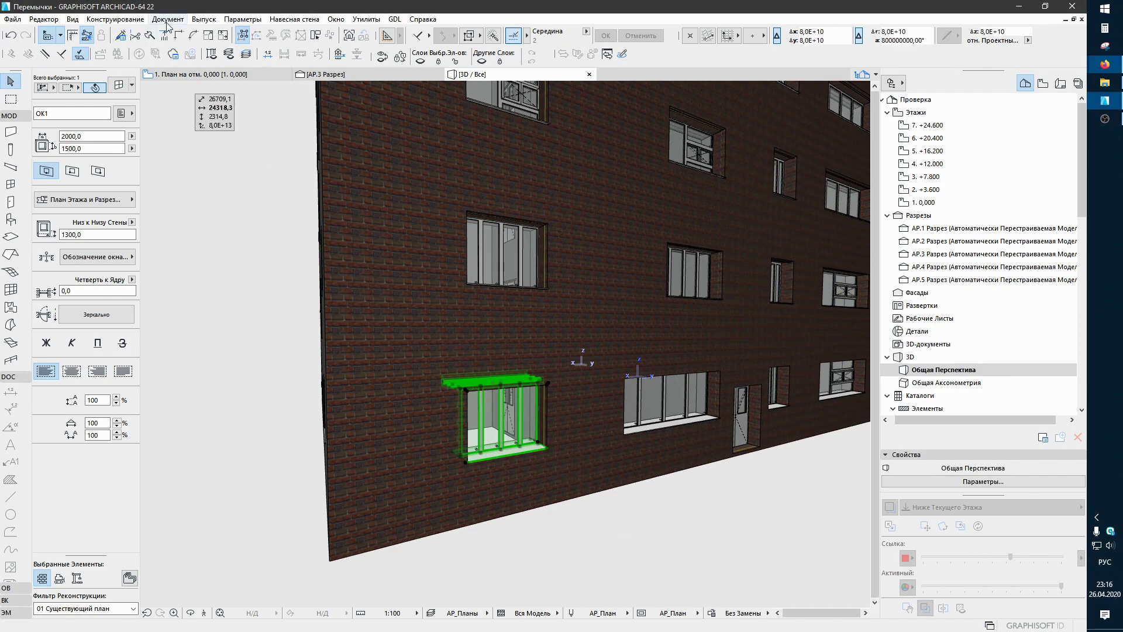
Step: Mirror the window's OK1 lintel to the wall's outer face in section АР.3 (Отзеркалить перемычку)
key("ctrl+t")
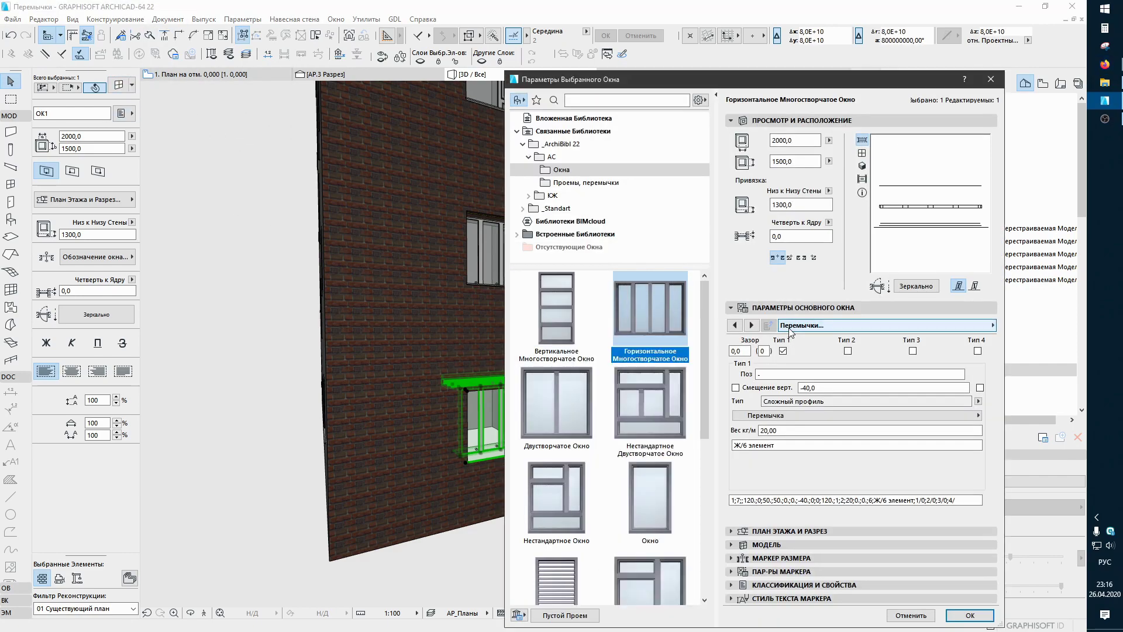
left_click(910, 615)
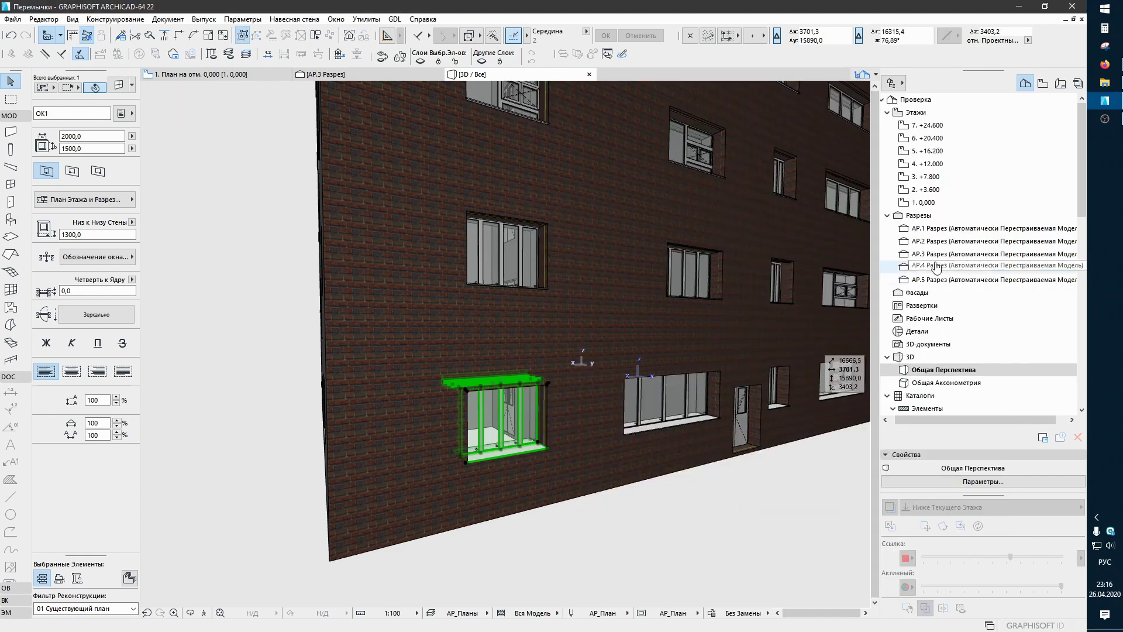
double_click(966, 253)
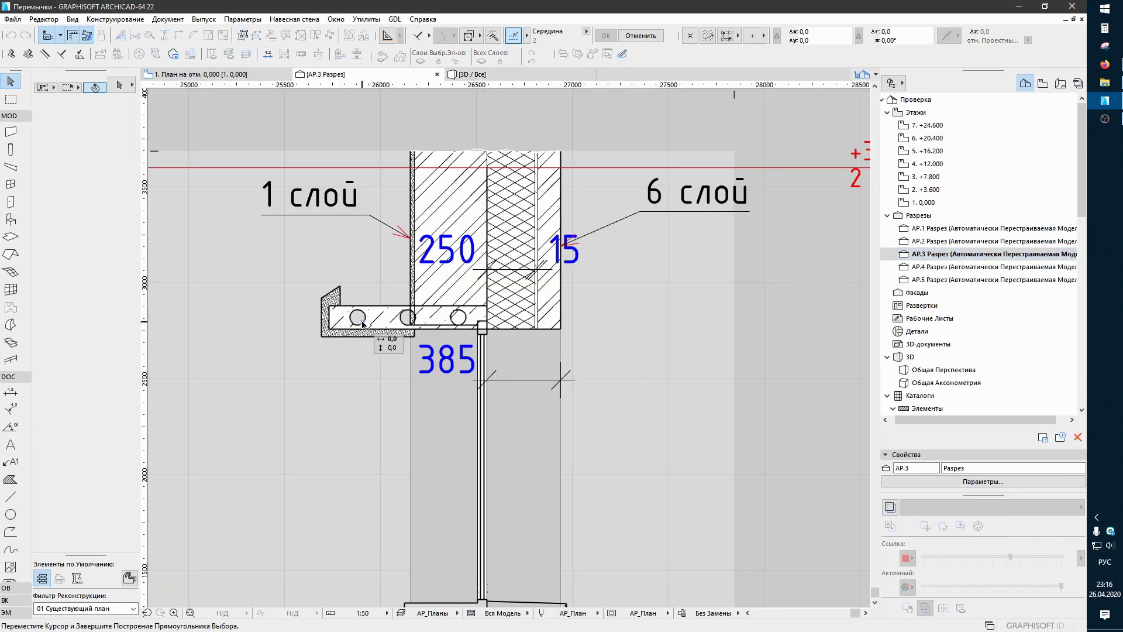
left_click(323, 333)
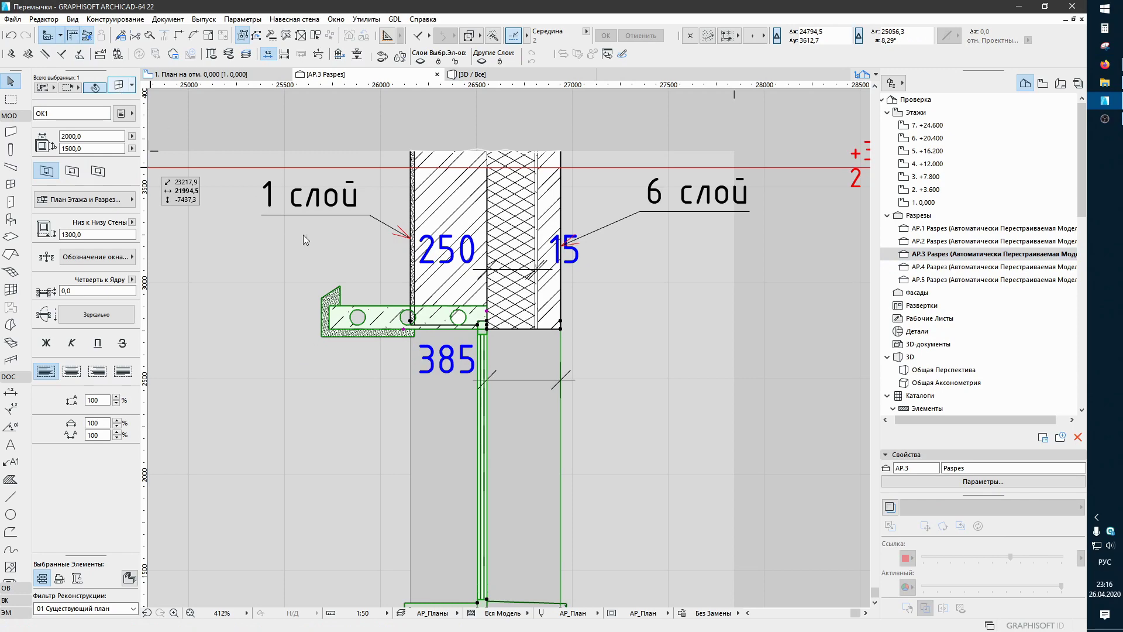
key("ctrl+t")
left_click(828, 325)
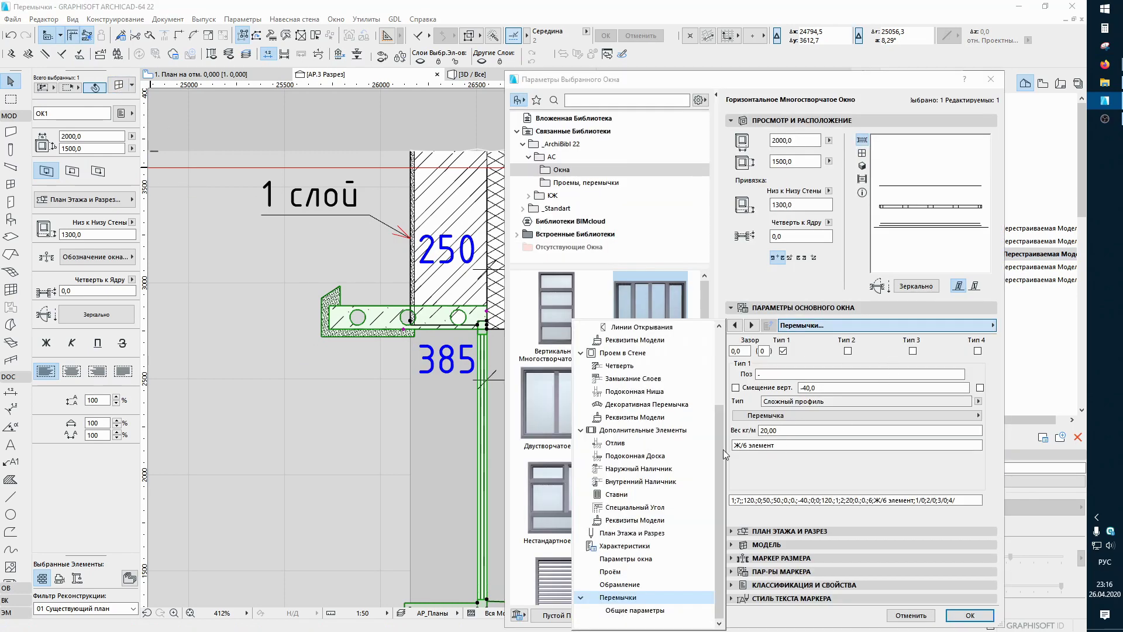
left_click(630, 610)
left_click(913, 354)
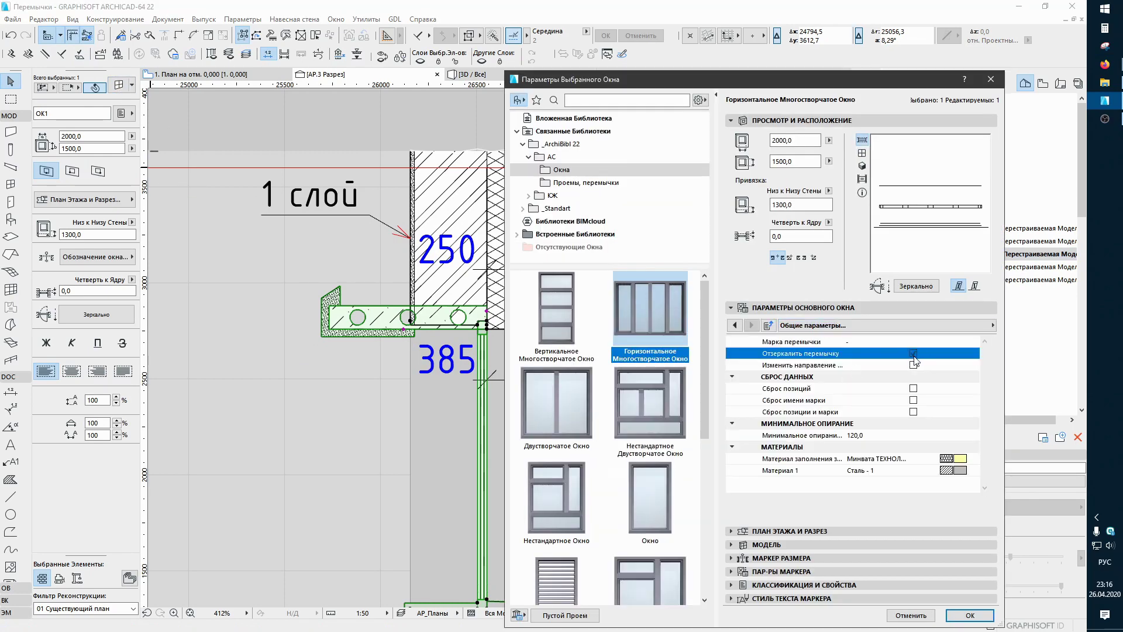
left_click(970, 615)
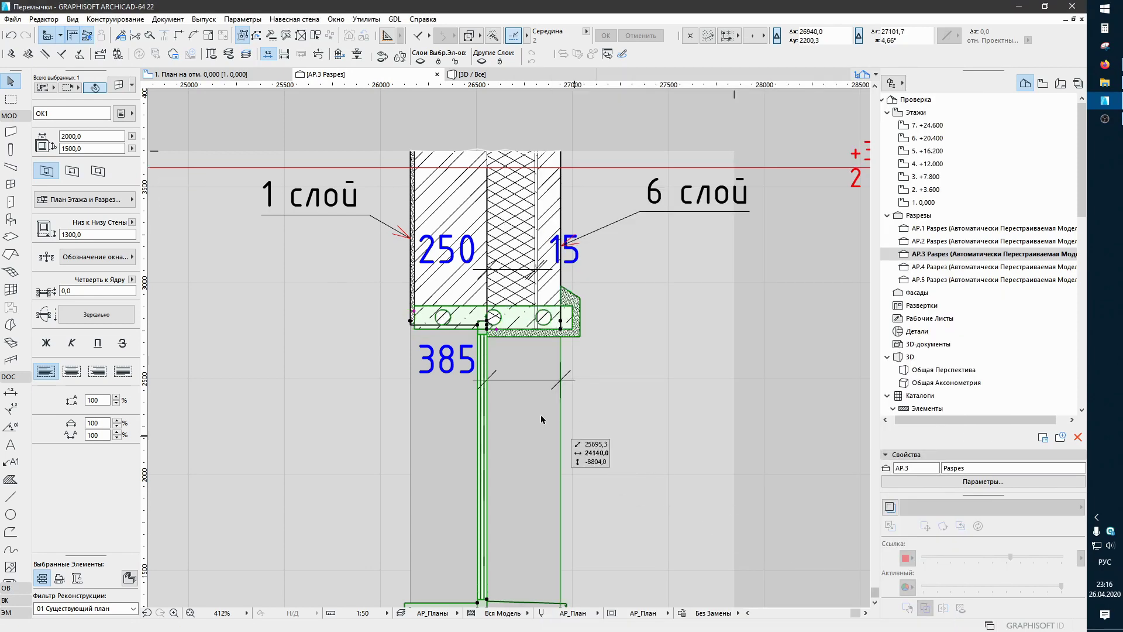
Step: Stretch the lintel's edge to its new extent in the section, then return to 3D
scroll(517, 348, "up", 5)
left_click(524, 348)
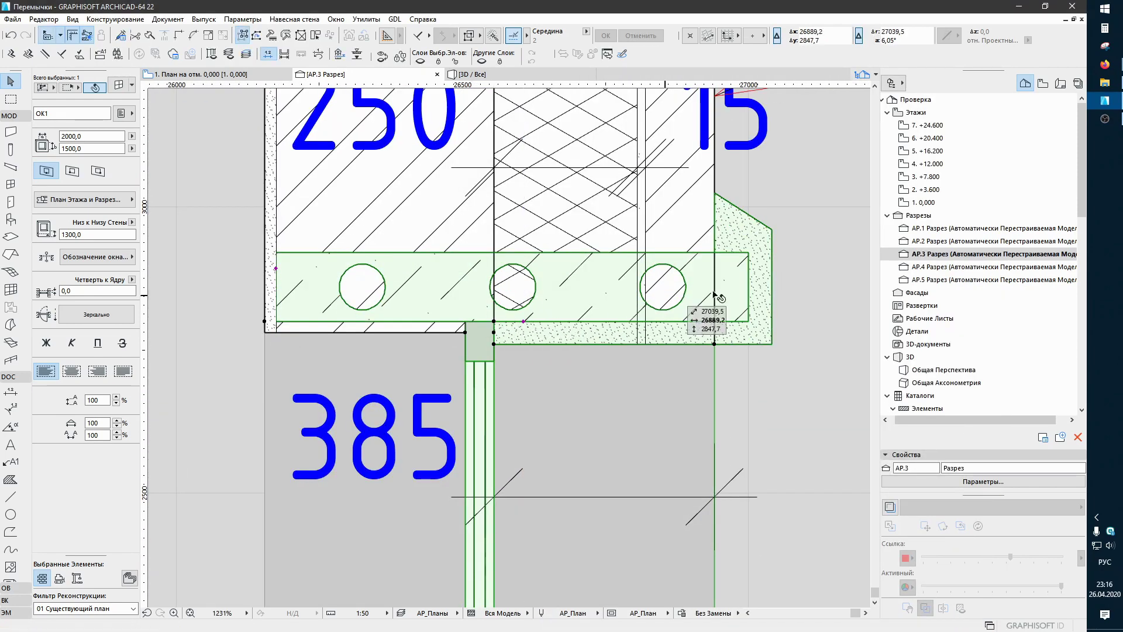
left_click(811, 289)
left_click(471, 74)
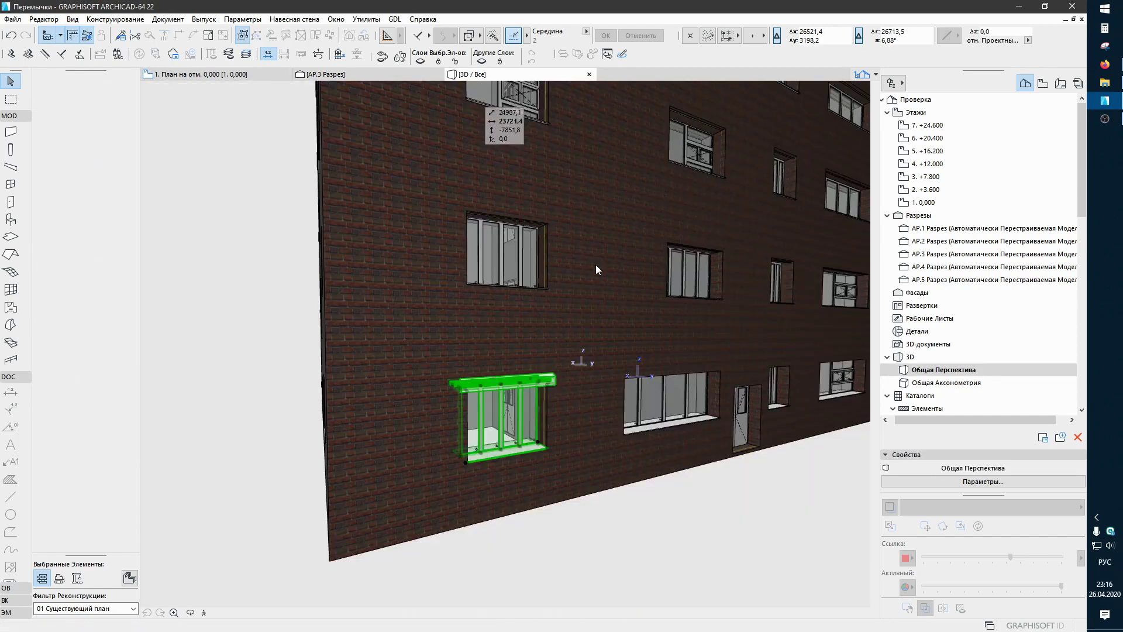
left_click(551, 535)
scroll(504, 398, "up", 4)
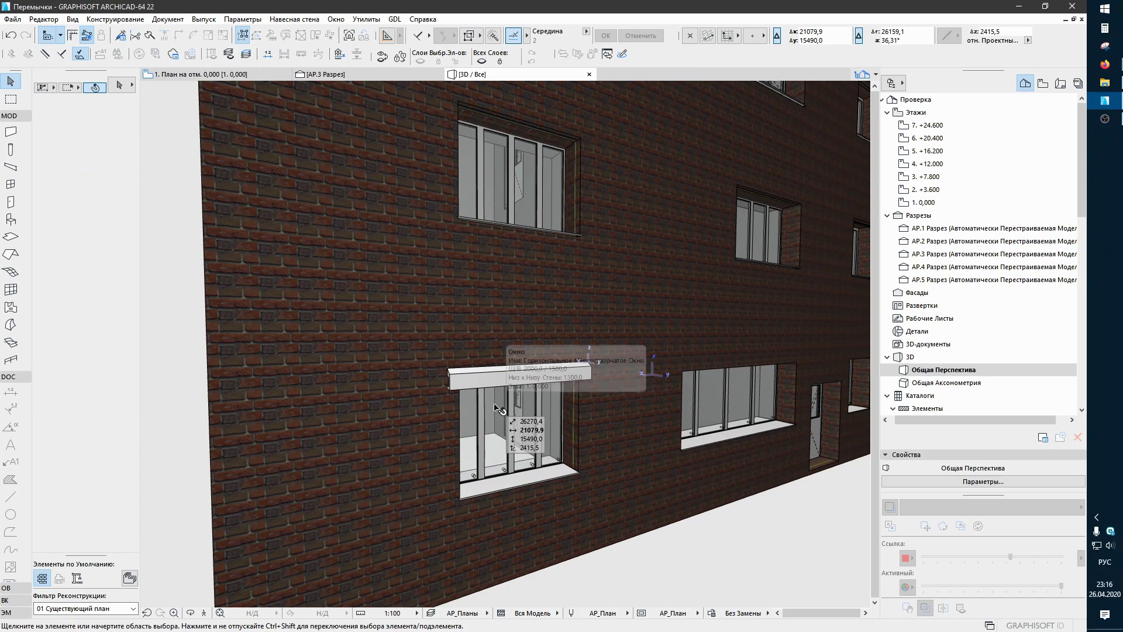
left_click(123, 20)
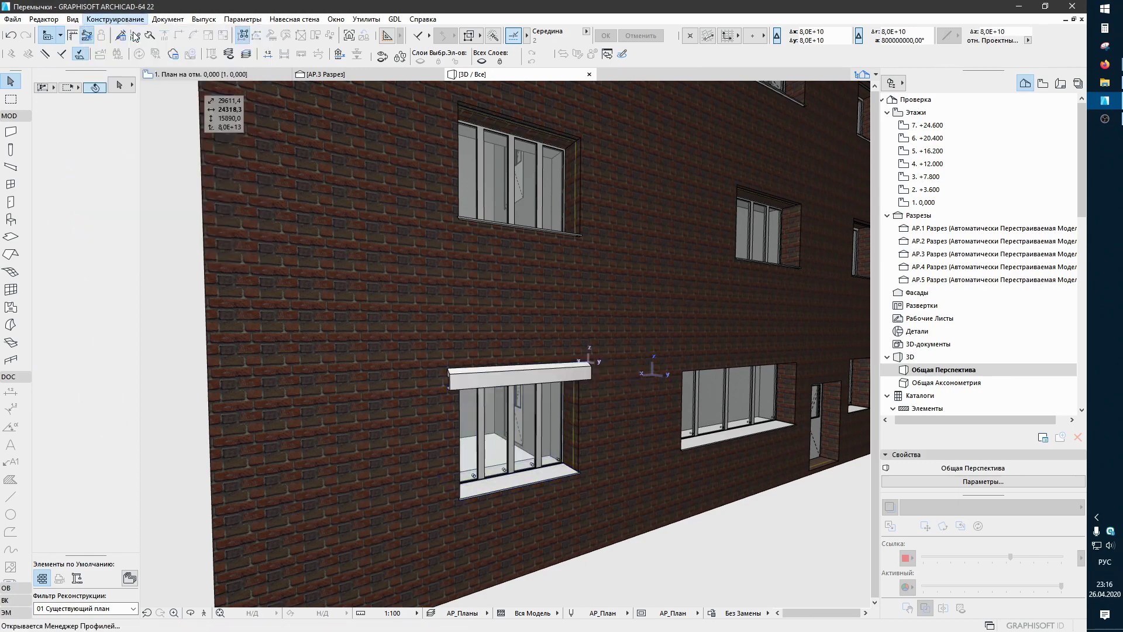
left_click(797, 158)
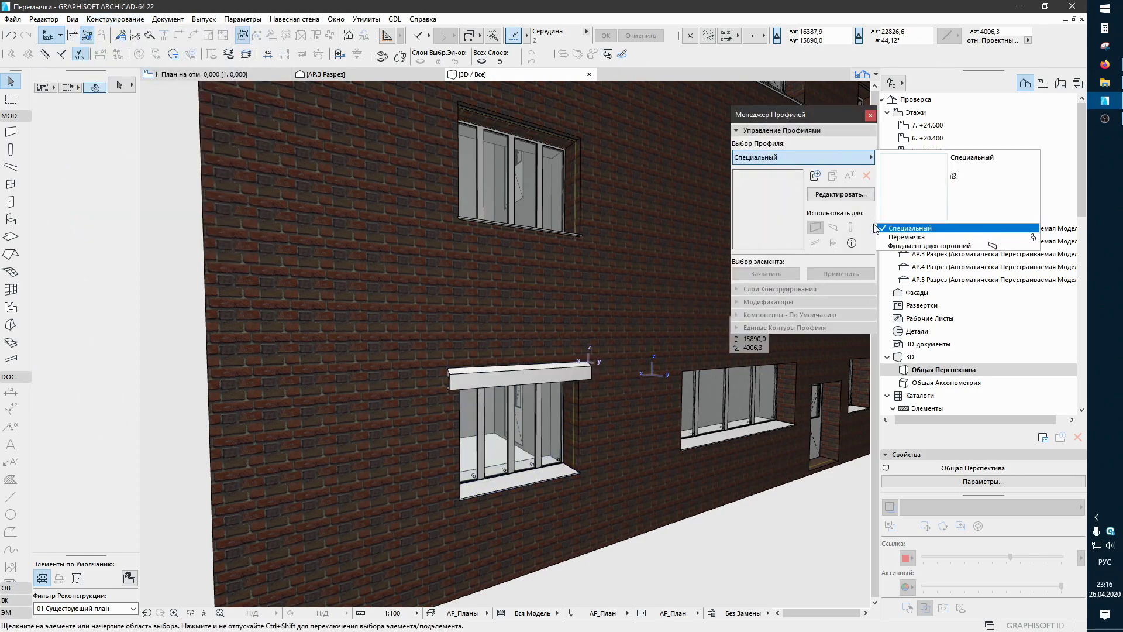
left_click(907, 237)
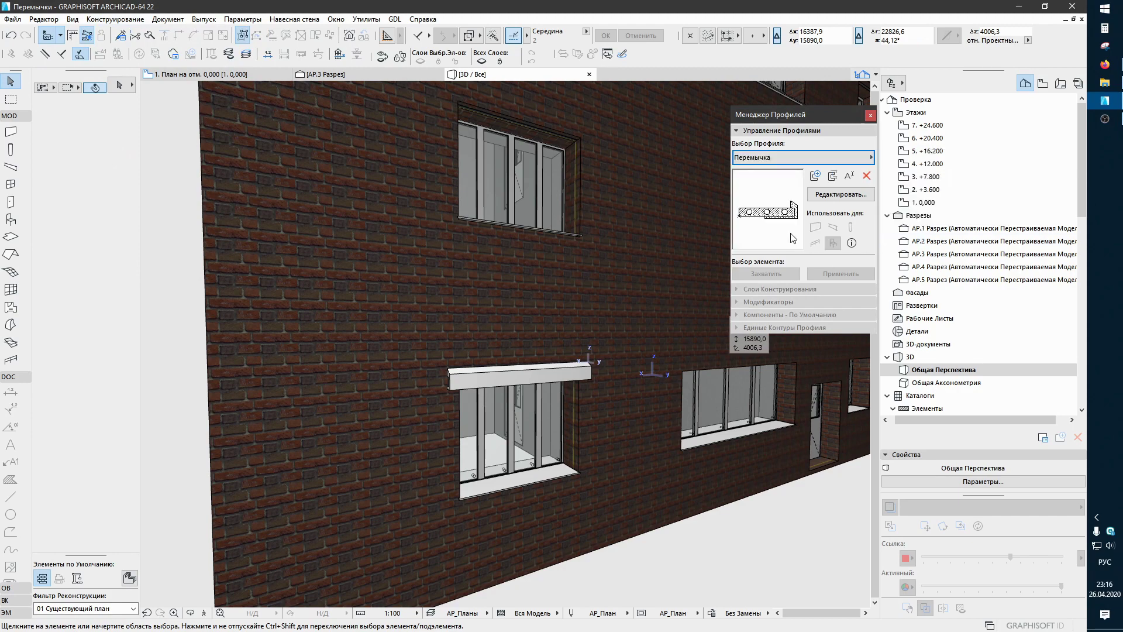
left_click(841, 194)
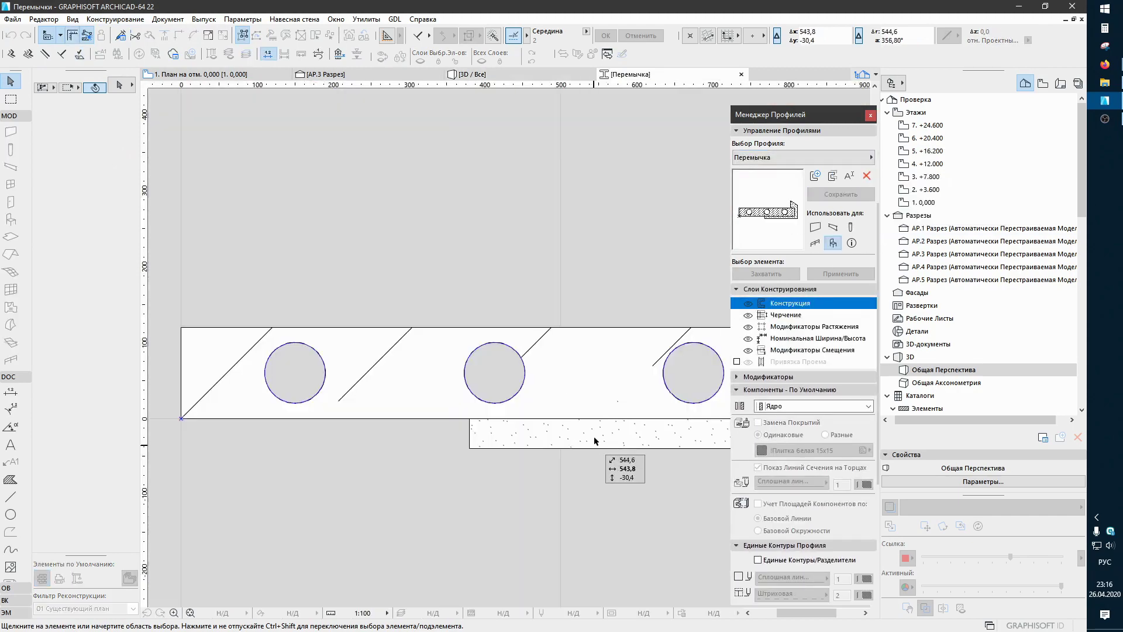
left_click(591, 439)
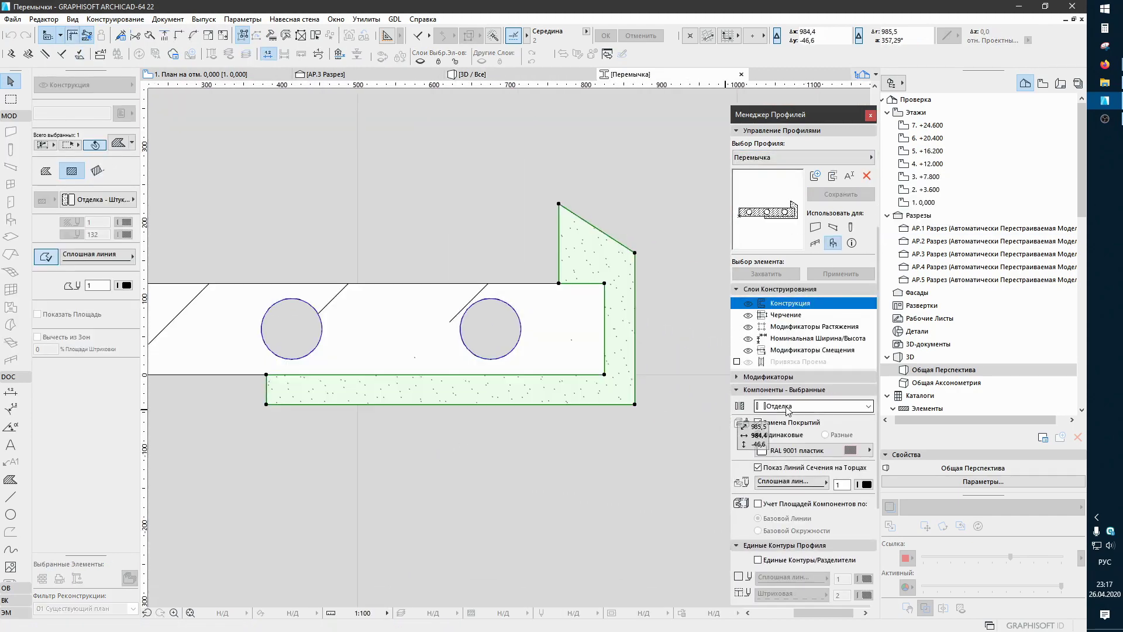
left_click(813, 406)
left_click(871, 116)
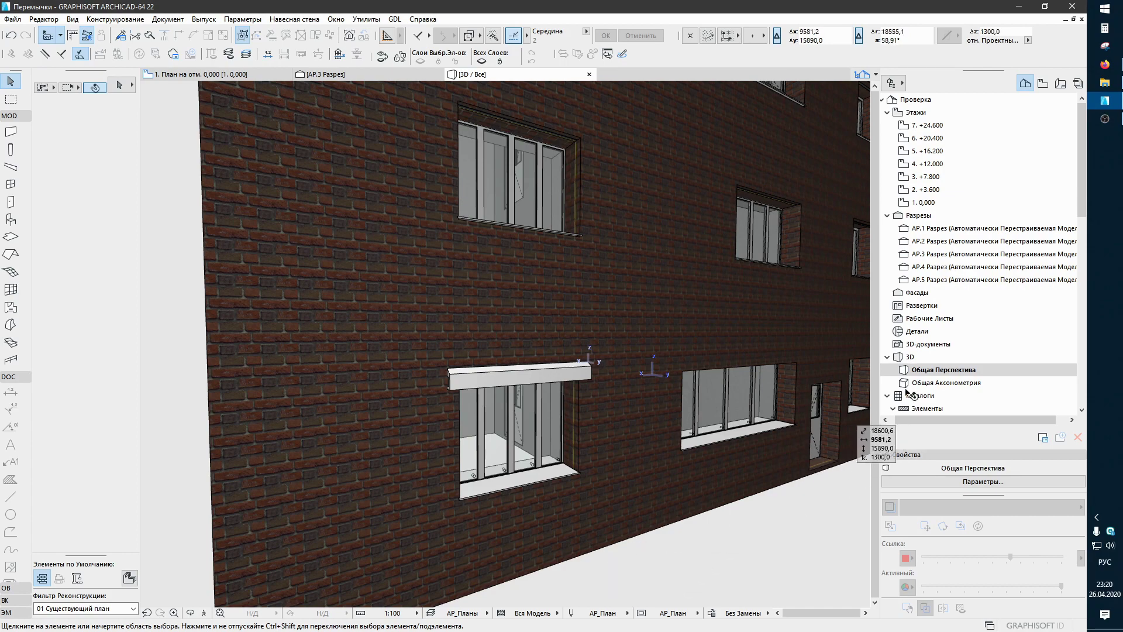
Step: Review the Позиции элементов and Разбивка марок lintel schedules, then show the 0,000 plan
scroll(965, 366, "down", 2)
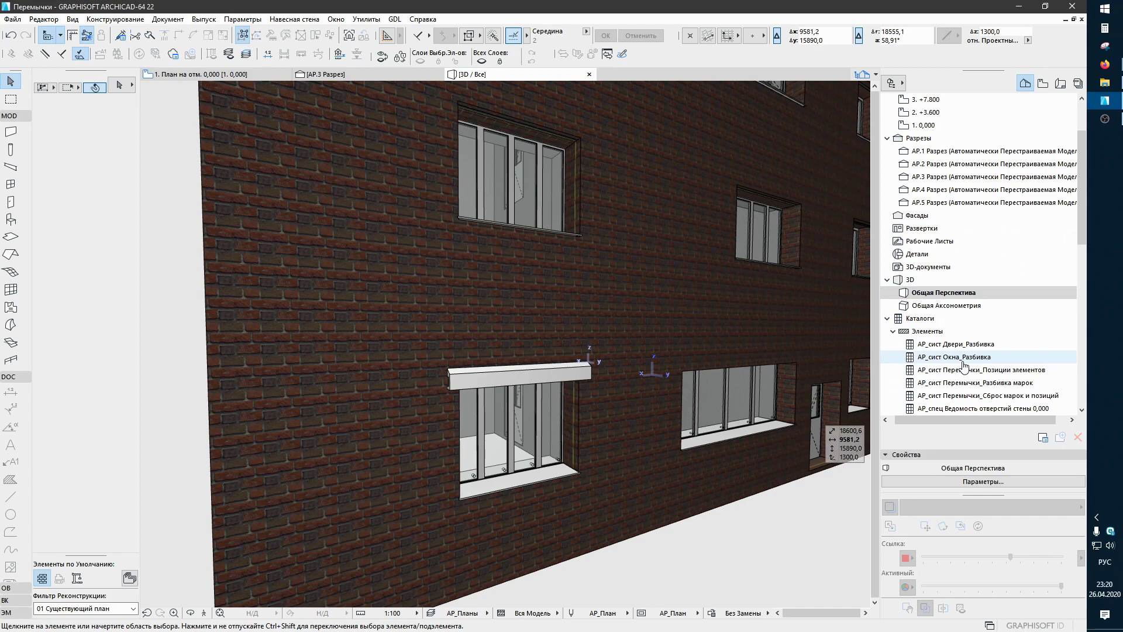
left_click(958, 375)
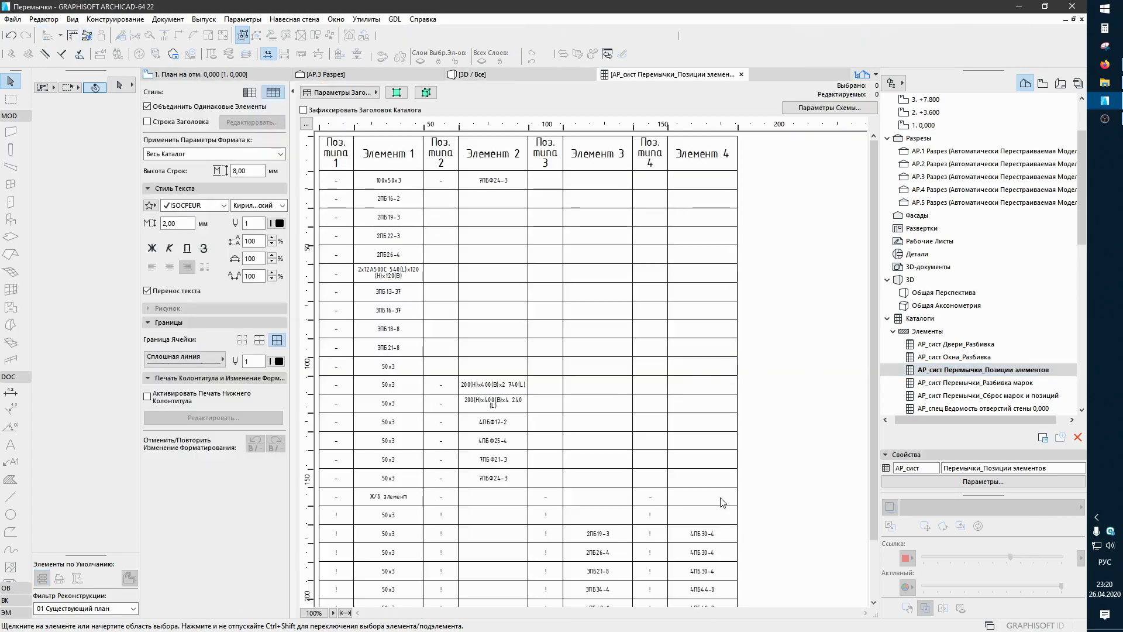
left_click(976, 385)
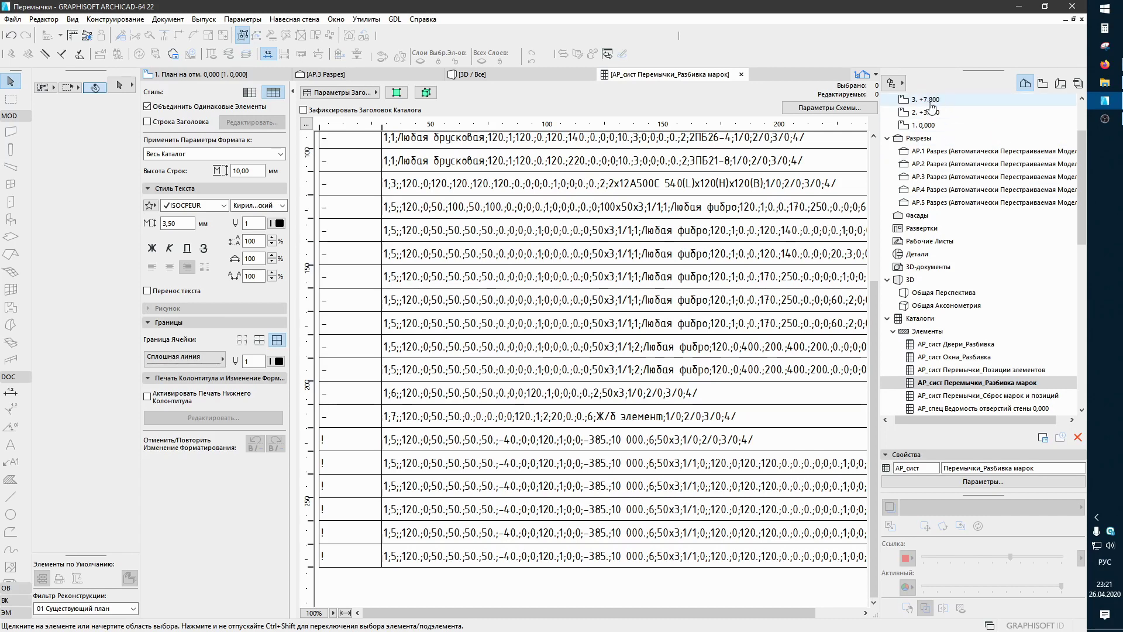
left_click(261, 75)
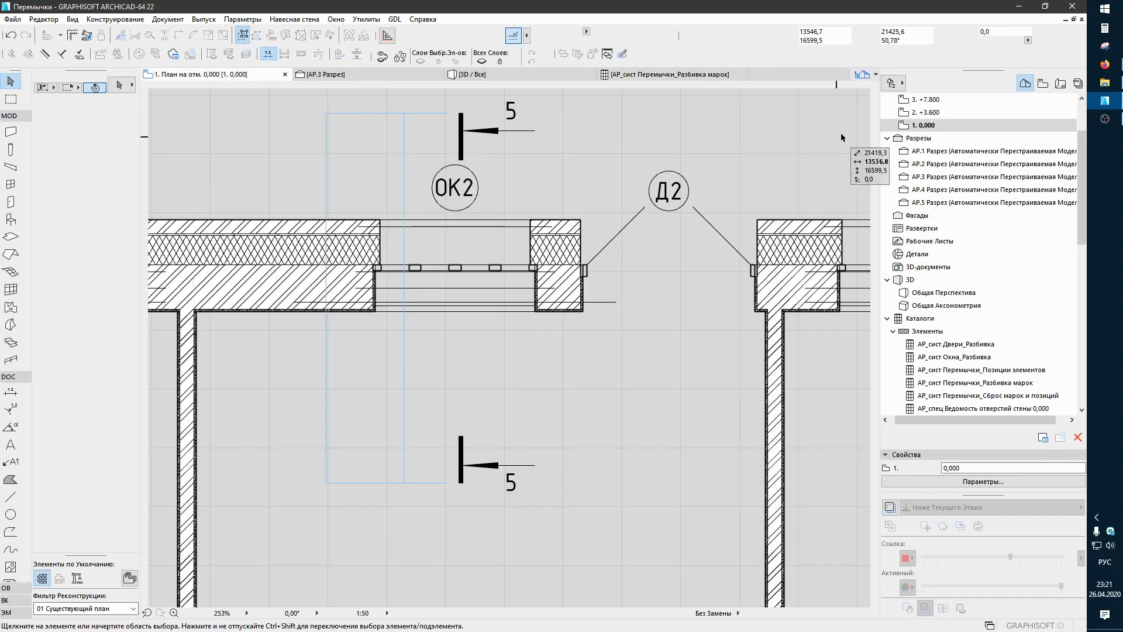
Step: Open the Organizer with the project map beside the view map
right_click(934, 83)
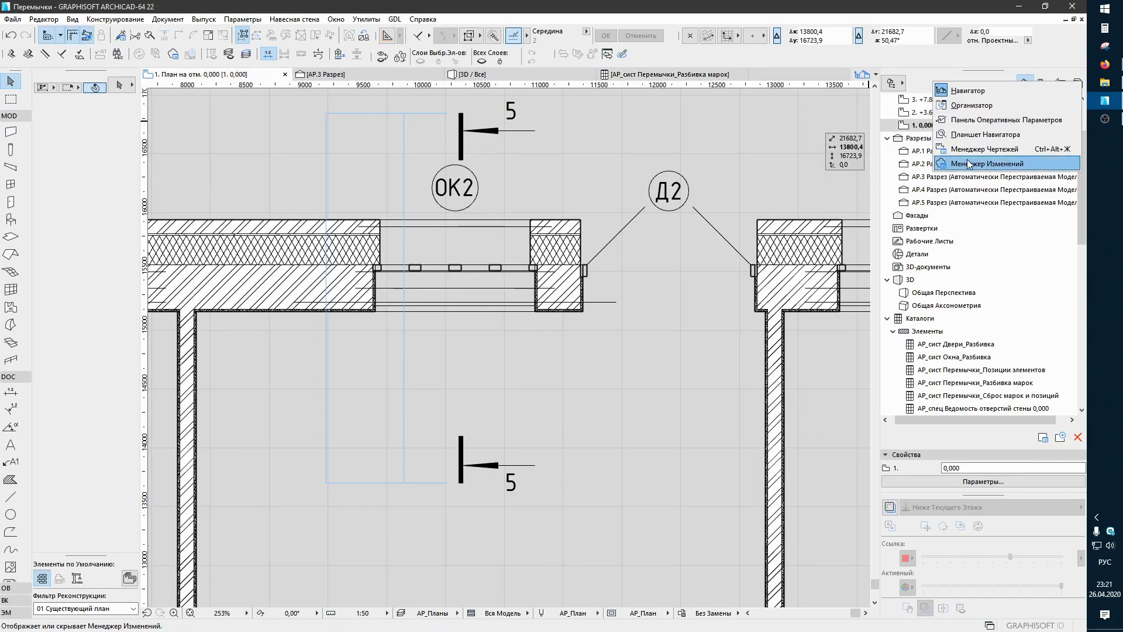
key("Escape")
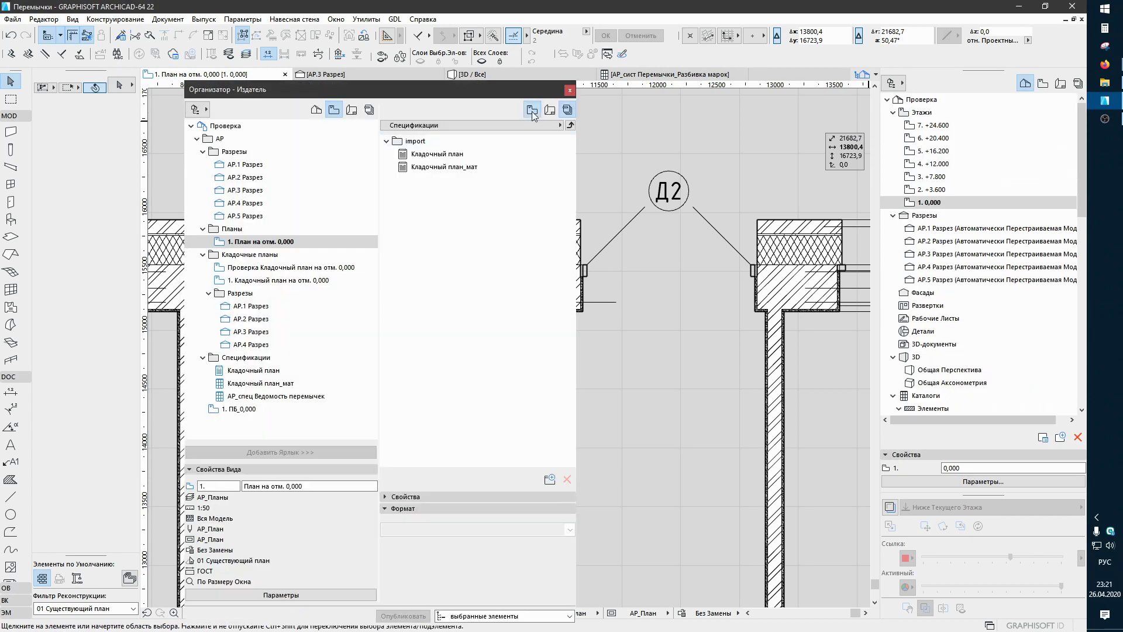
left_click(531, 111)
left_click_drag(491, 89, 652, 86)
left_click(478, 108)
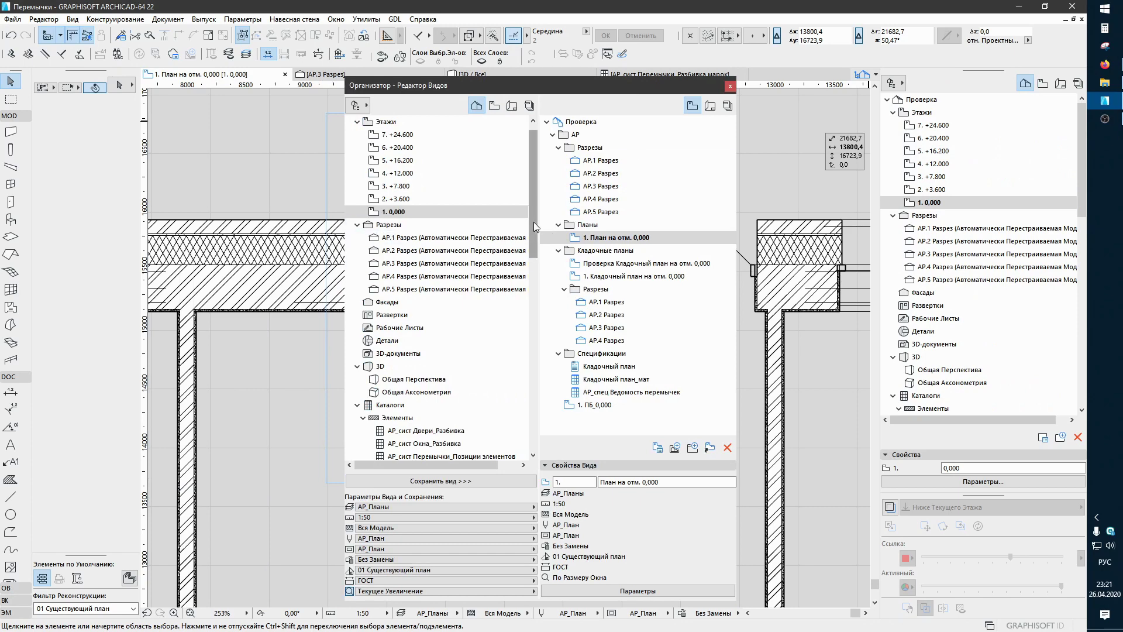
Step: Save the V2_Спецификация schedule as a view named Заполнения in the Спецификации folder
scroll(531, 250, "down", 3)
scroll(468, 281, "down", 3)
scroll(444, 304, "down", 3)
scroll(433, 321, "down", 3)
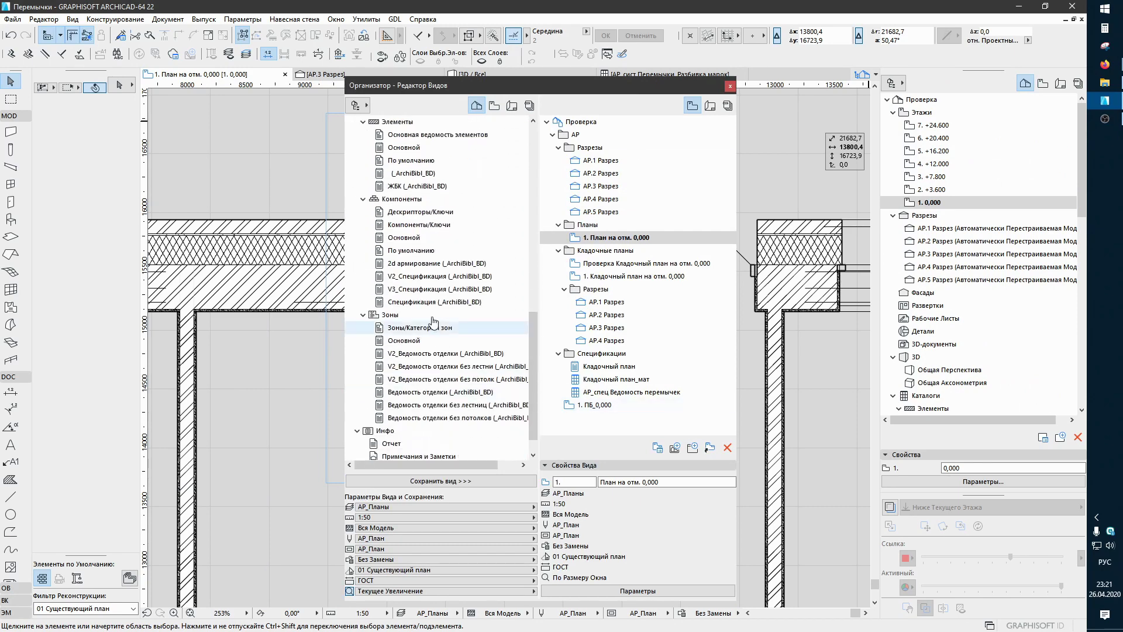
left_click_drag(438, 276, 544, 327)
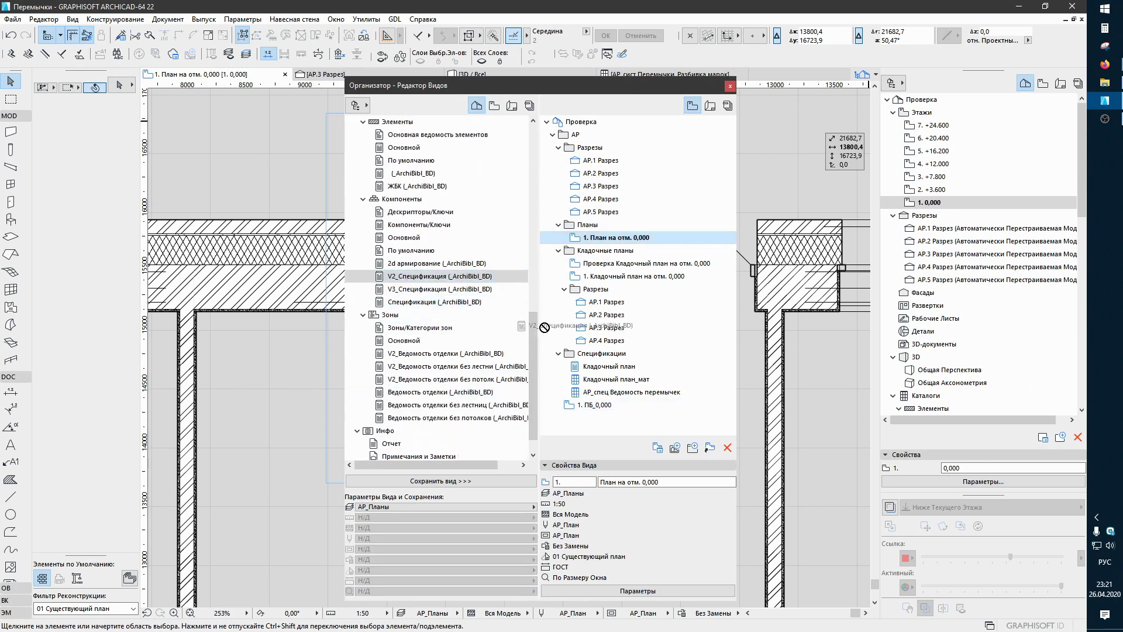
left_click_drag(544, 328, 646, 366)
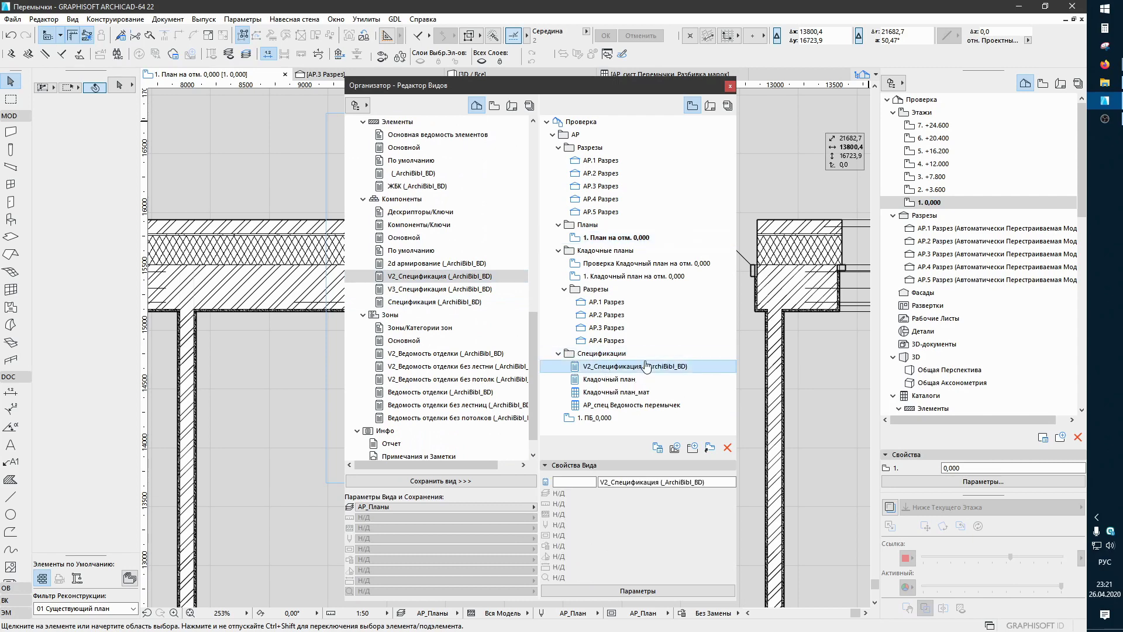
left_click(650, 481)
type("Заполнения")
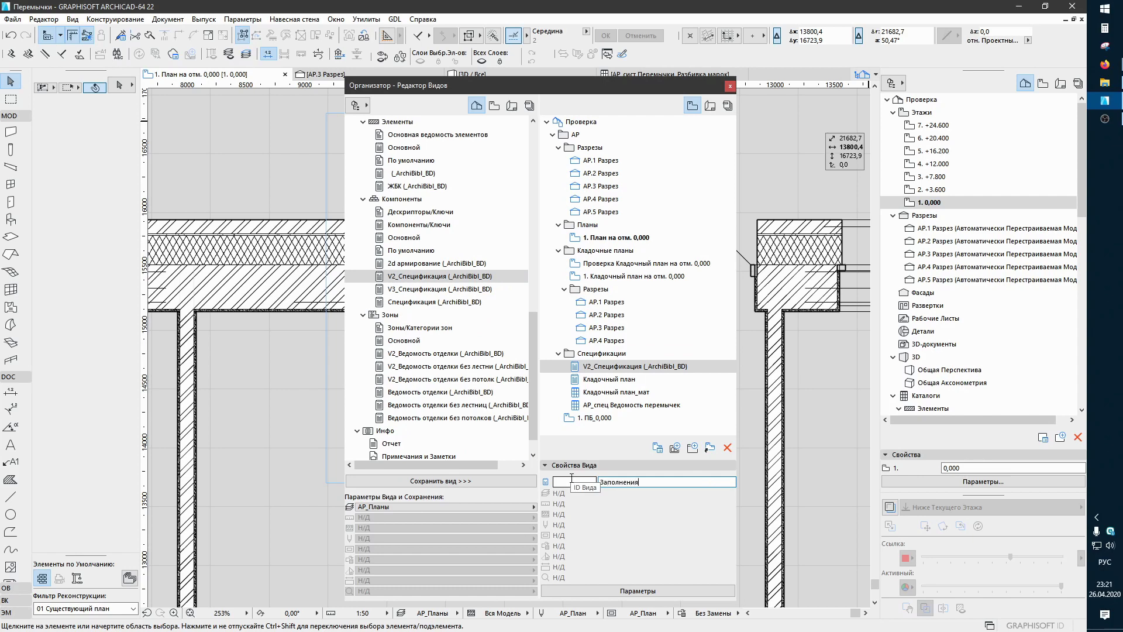
key("Return")
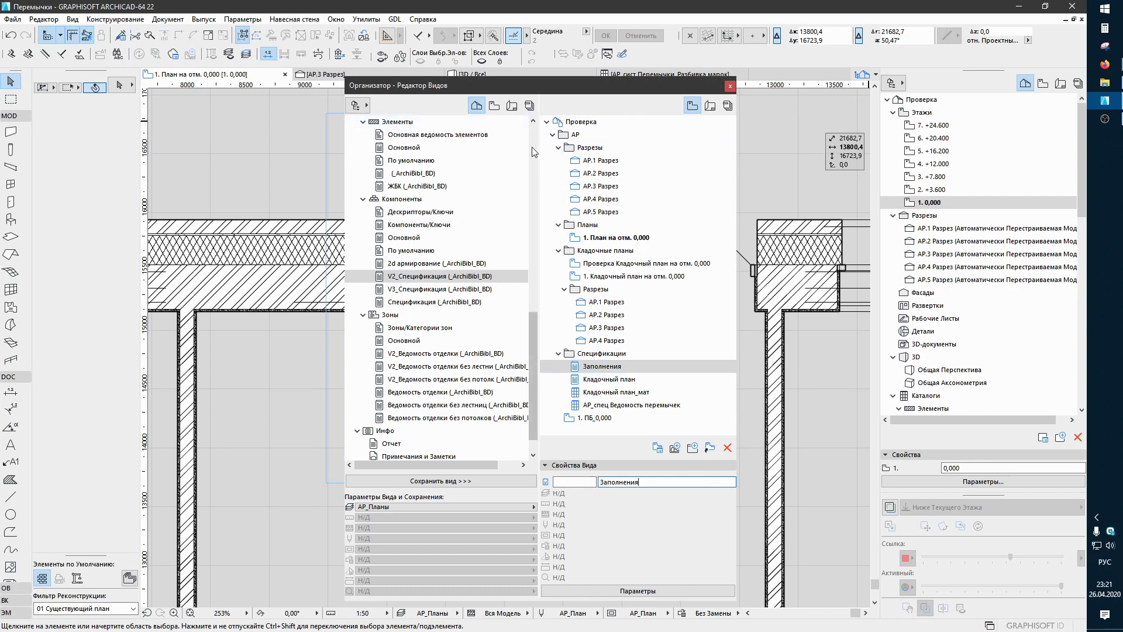
Step: Add the Заполнения view to the Спецификации publisher set
left_click(495, 106)
left_click(728, 105)
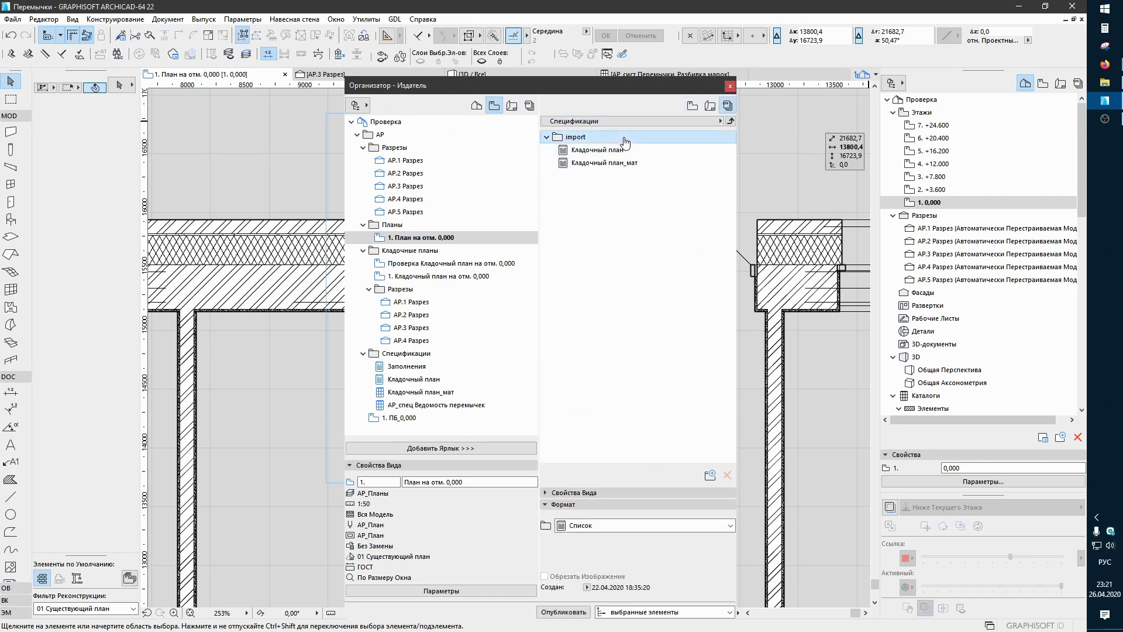
left_click(400, 368)
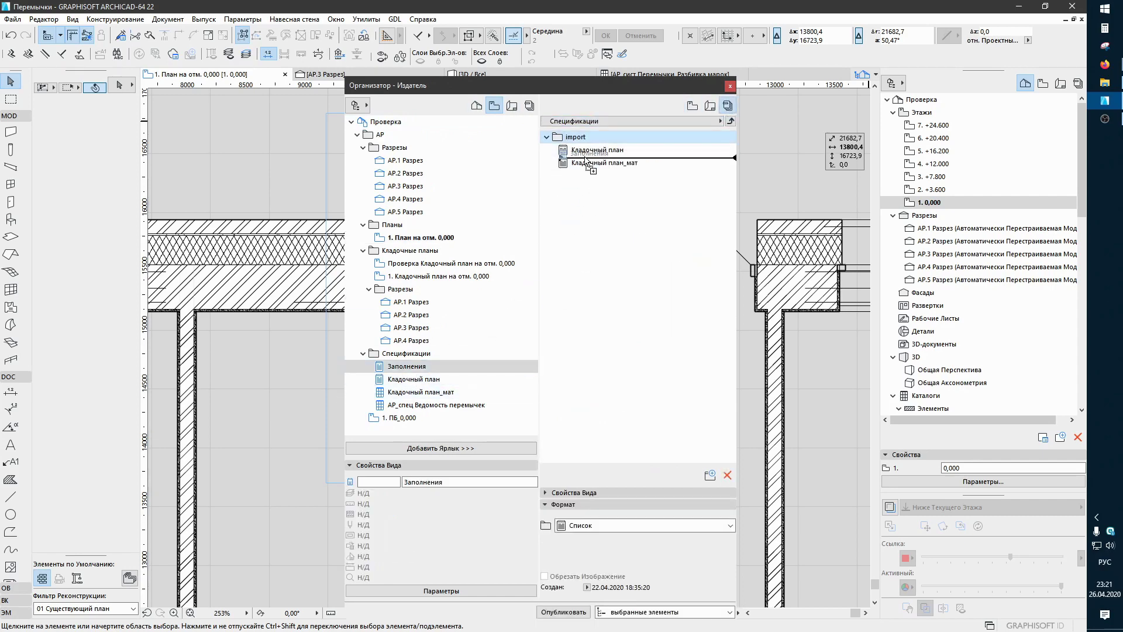
left_click_drag(400, 370, 577, 138)
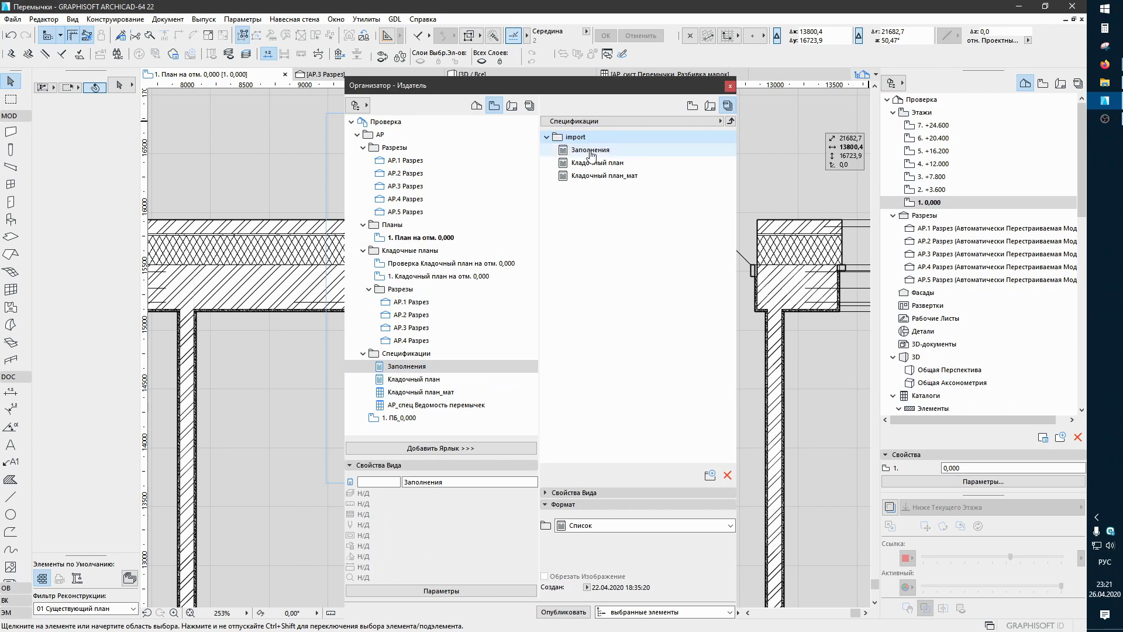
Step: Check the Спецификации set's publishing path in its properties without changes
left_click(730, 121)
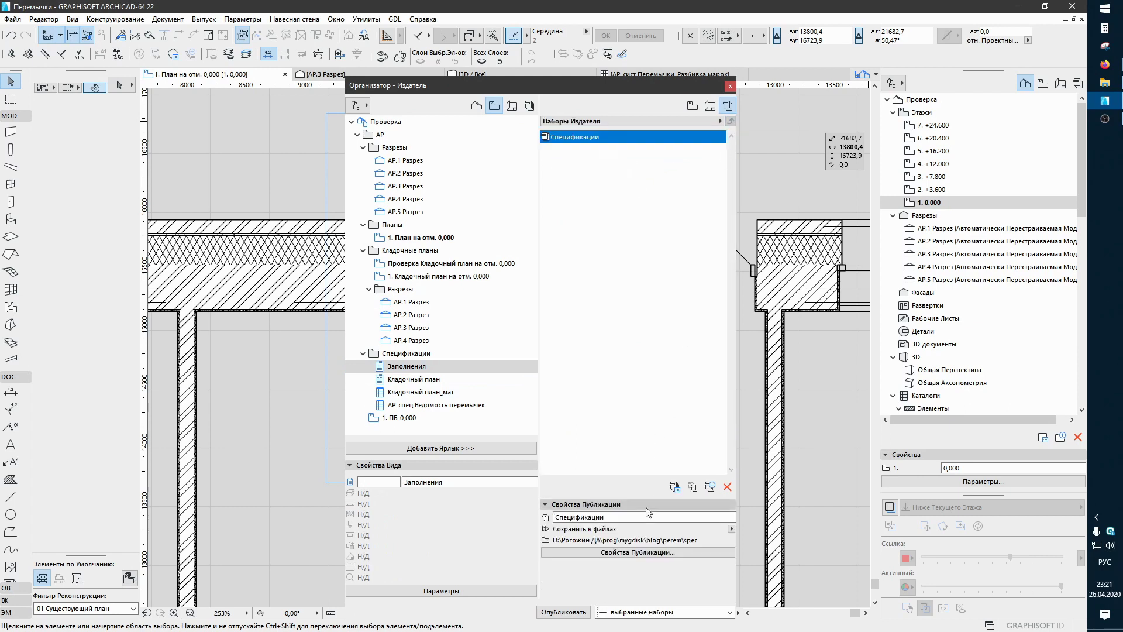
left_click(629, 556)
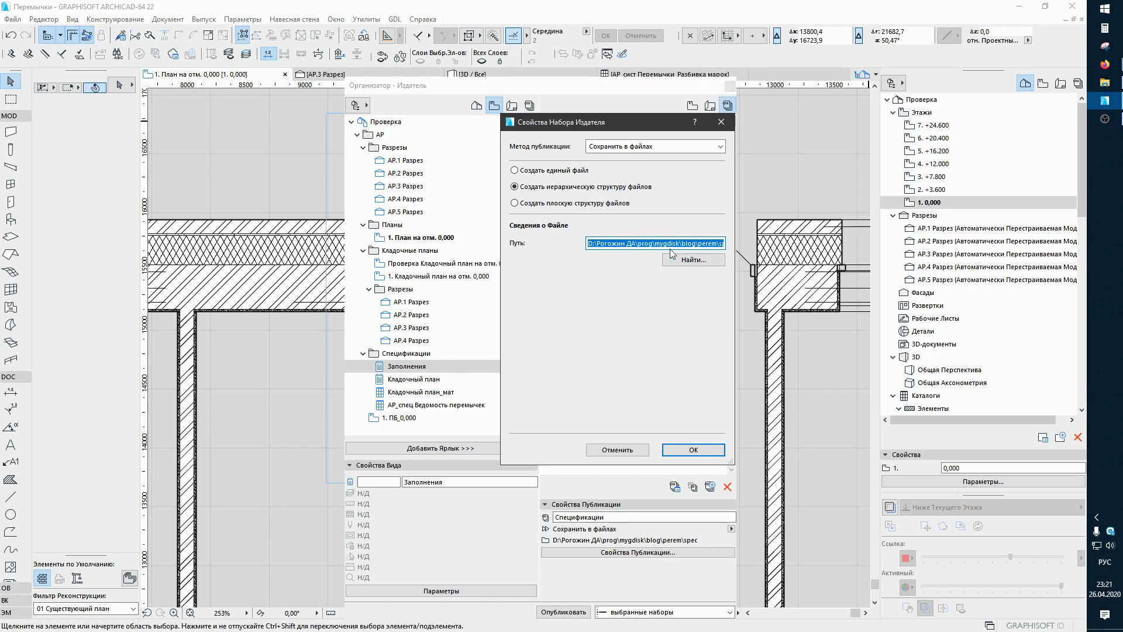
left_click_drag(642, 243, 743, 243)
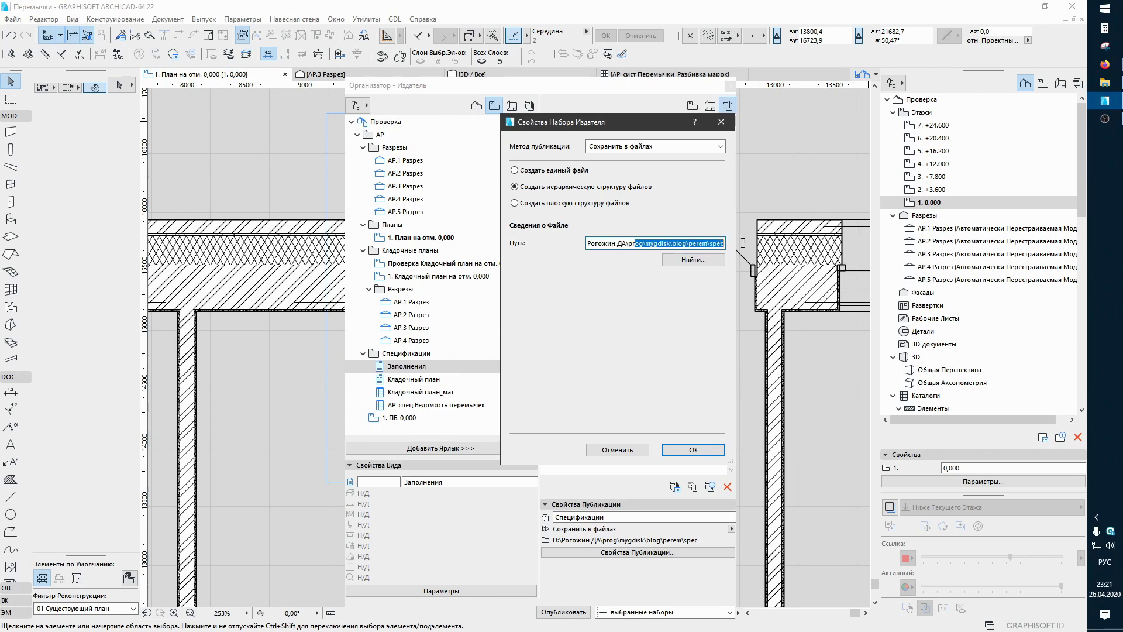
left_click(630, 450)
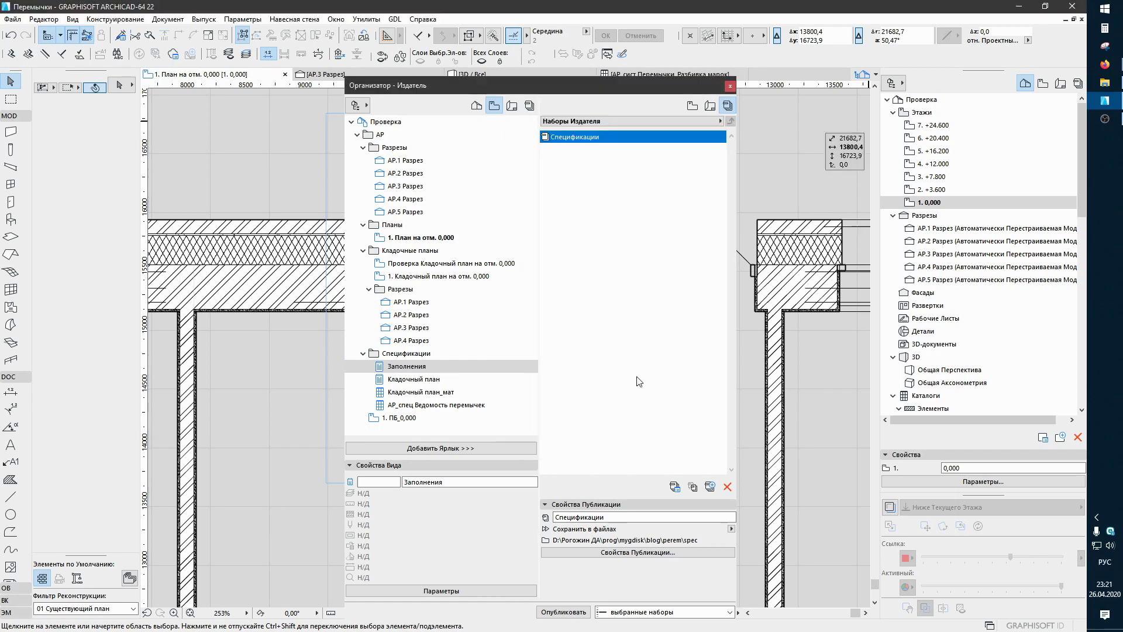
Step: Remove both Кладочный план items from the set and publish Заполнения to file
double_click(604, 138)
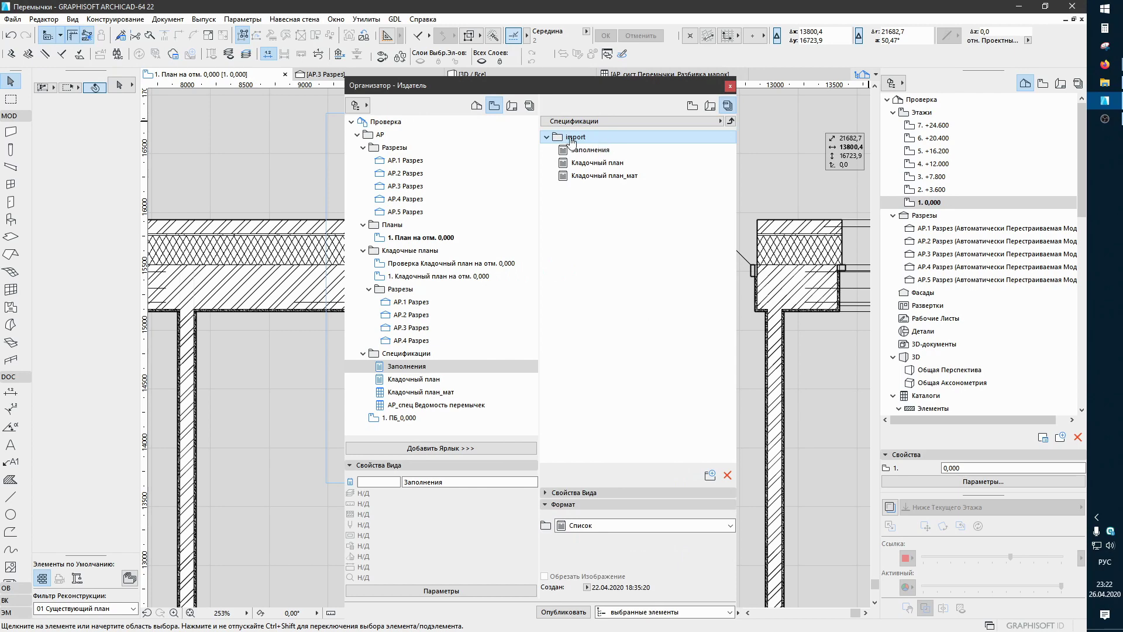
left_click(580, 163)
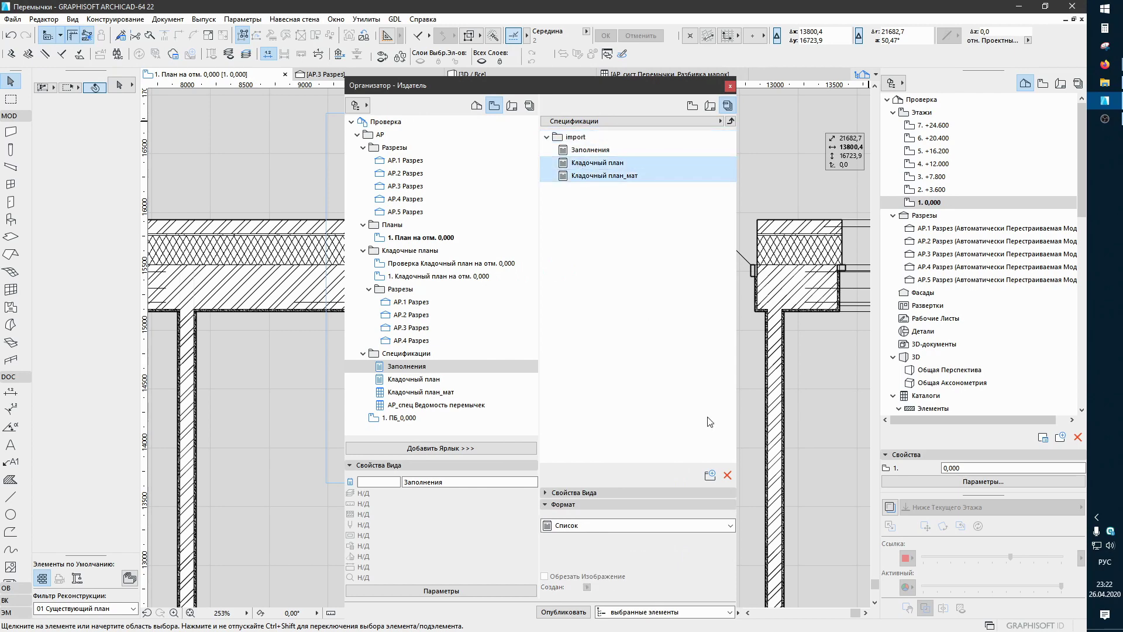
left_click(727, 475)
left_click(679, 261)
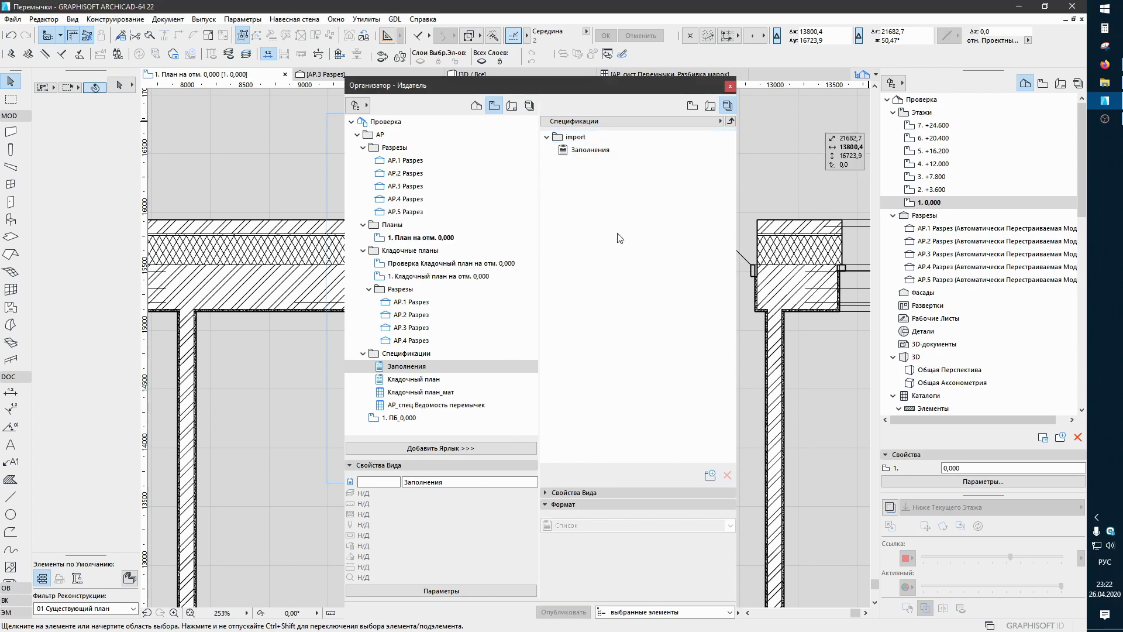
left_click(583, 152)
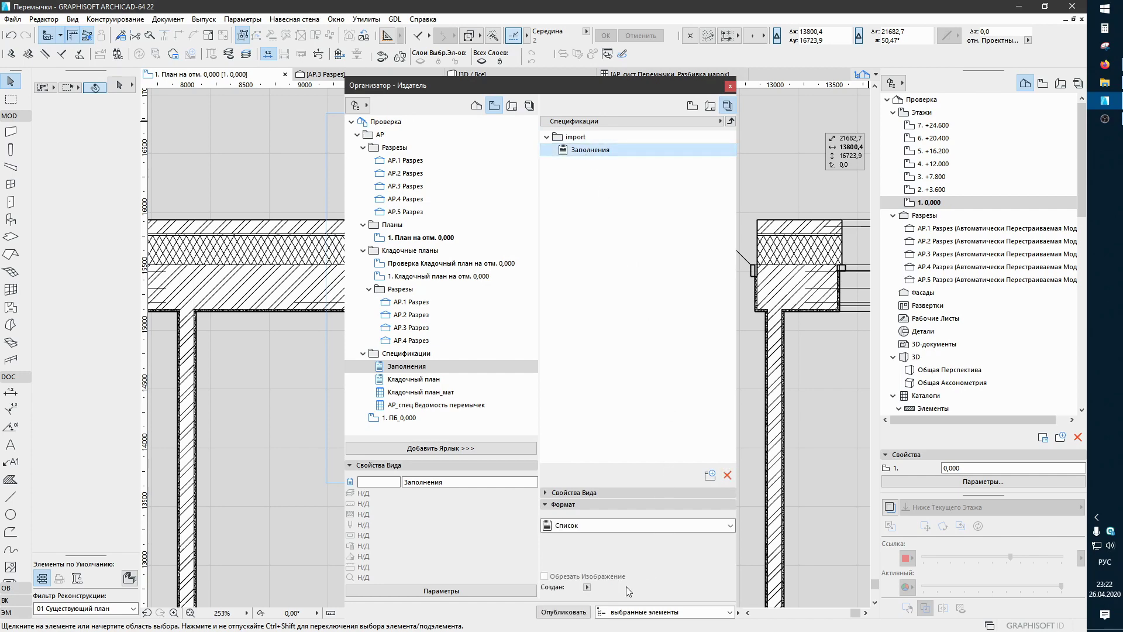
left_click(564, 612)
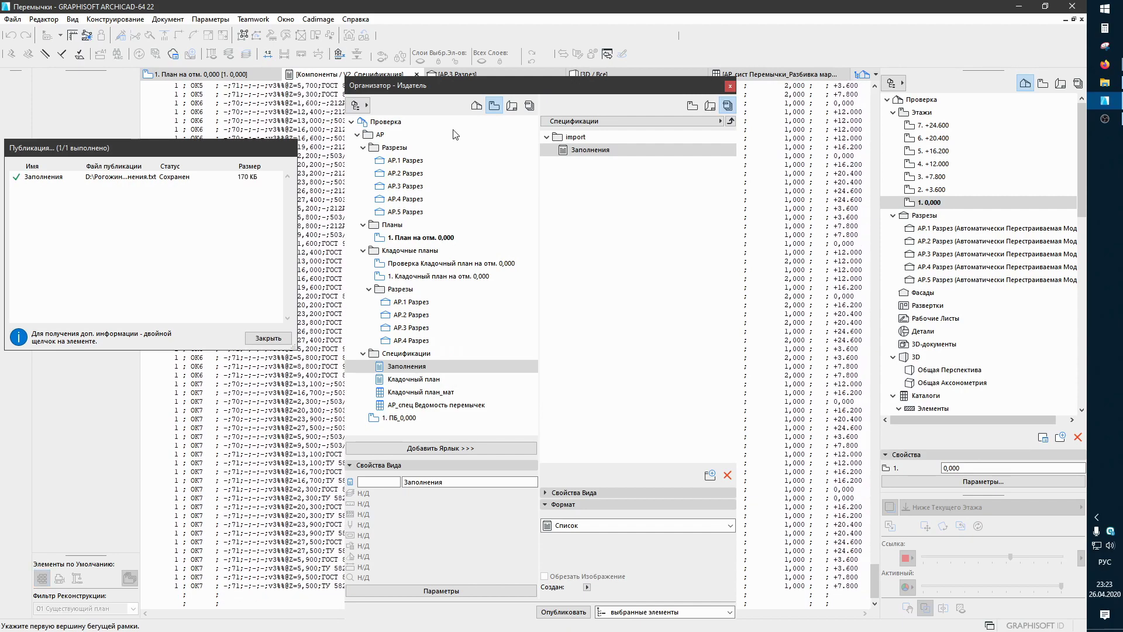
Step: Browse mygdisk > blog > perem > spec and open Спец.xlsm in Excel
left_click(268, 338)
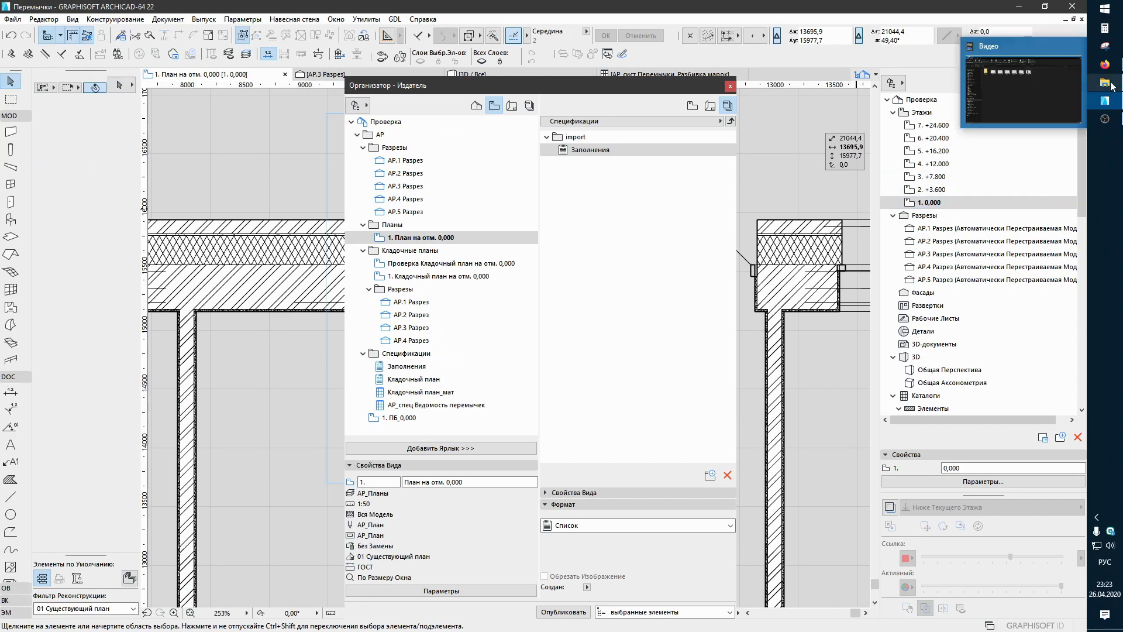
right_click(1112, 84)
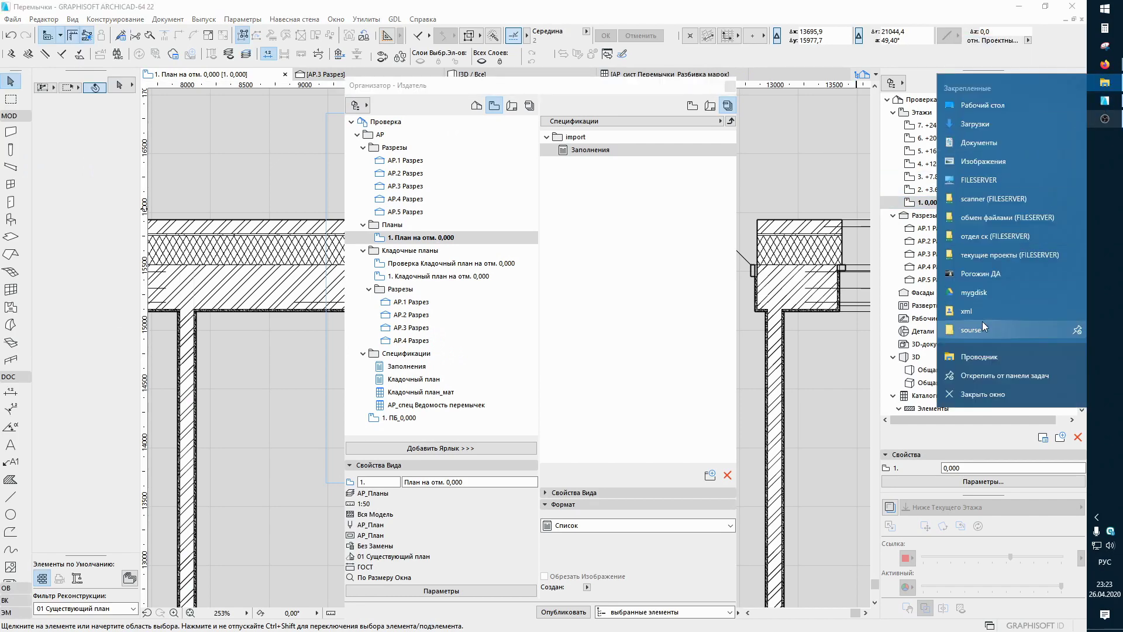
left_click(975, 290)
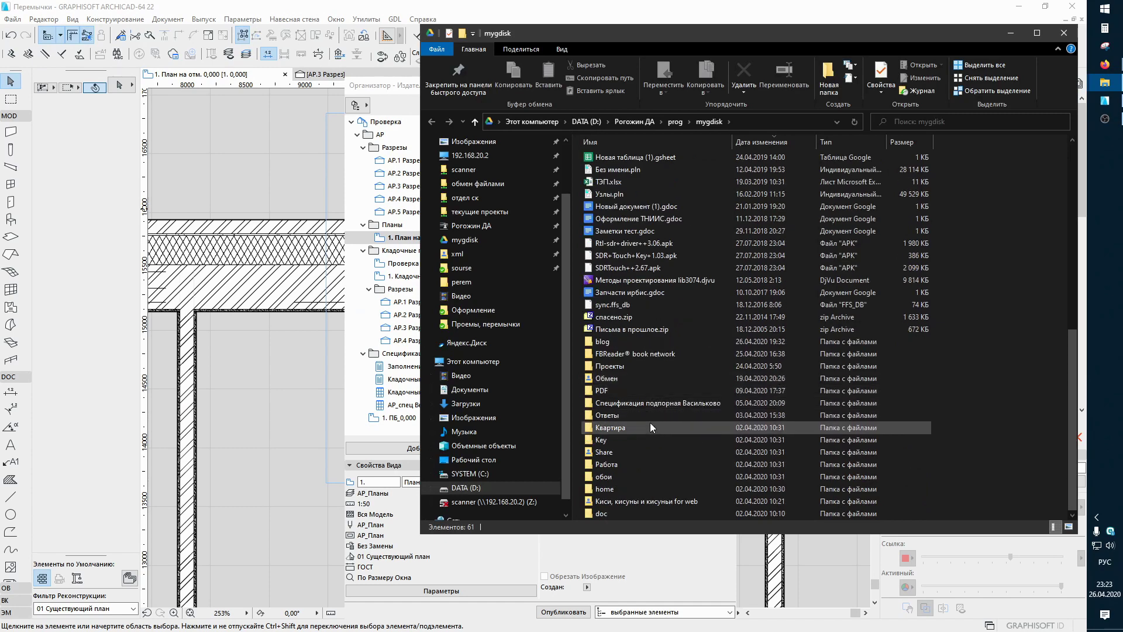
double_click(605, 342)
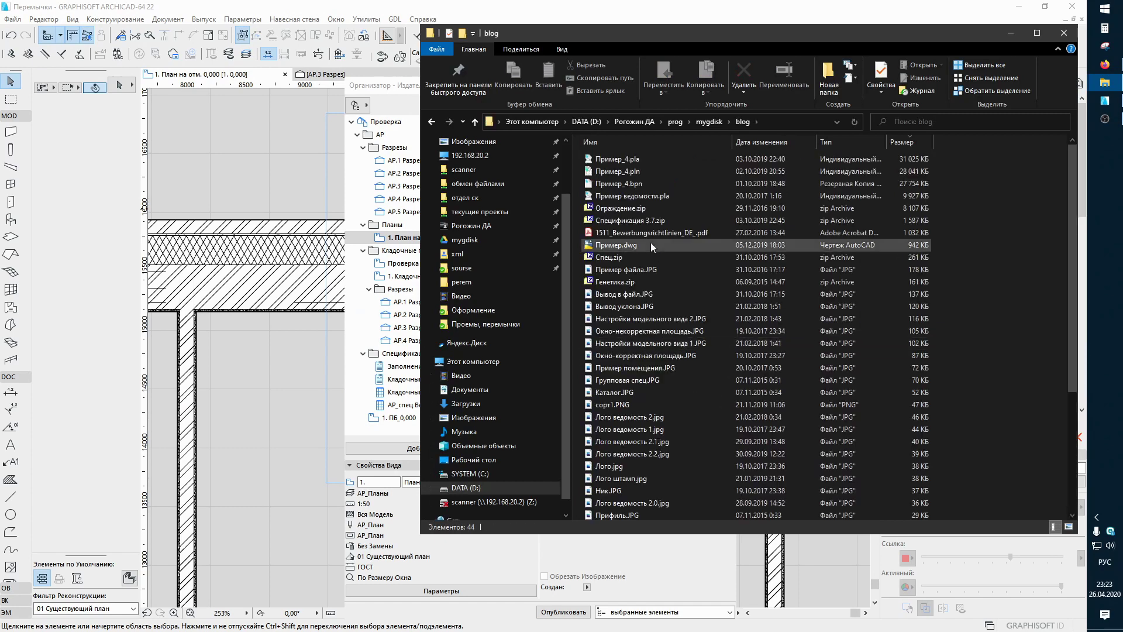
scroll(650, 243, "down", 5)
double_click(625, 477)
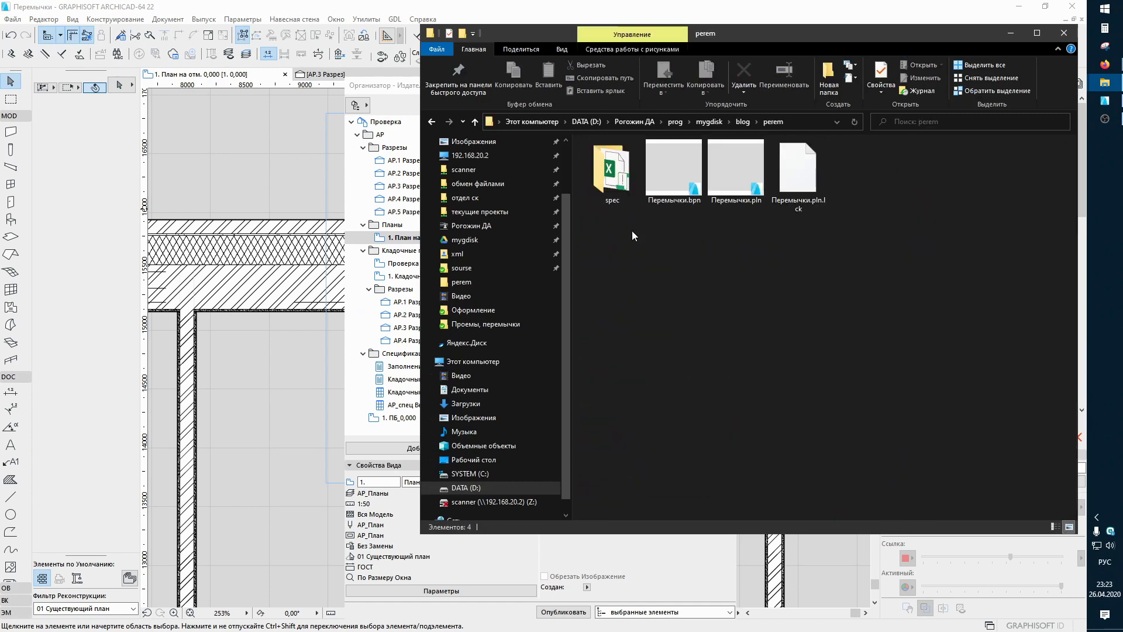
double_click(617, 192)
left_click(608, 195)
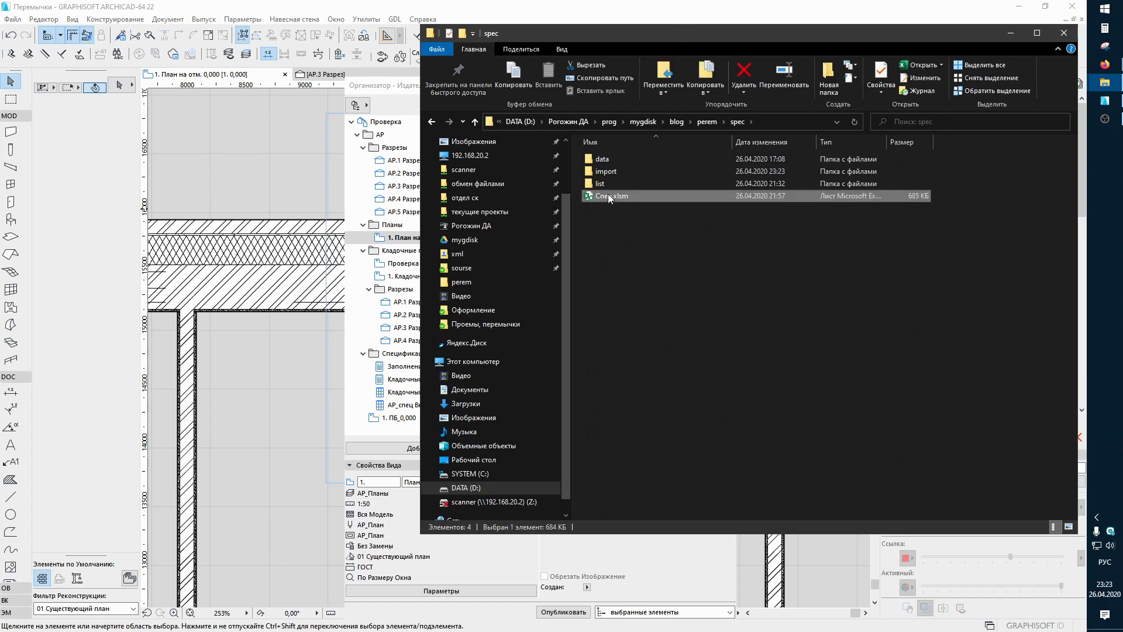
double_click(609, 196)
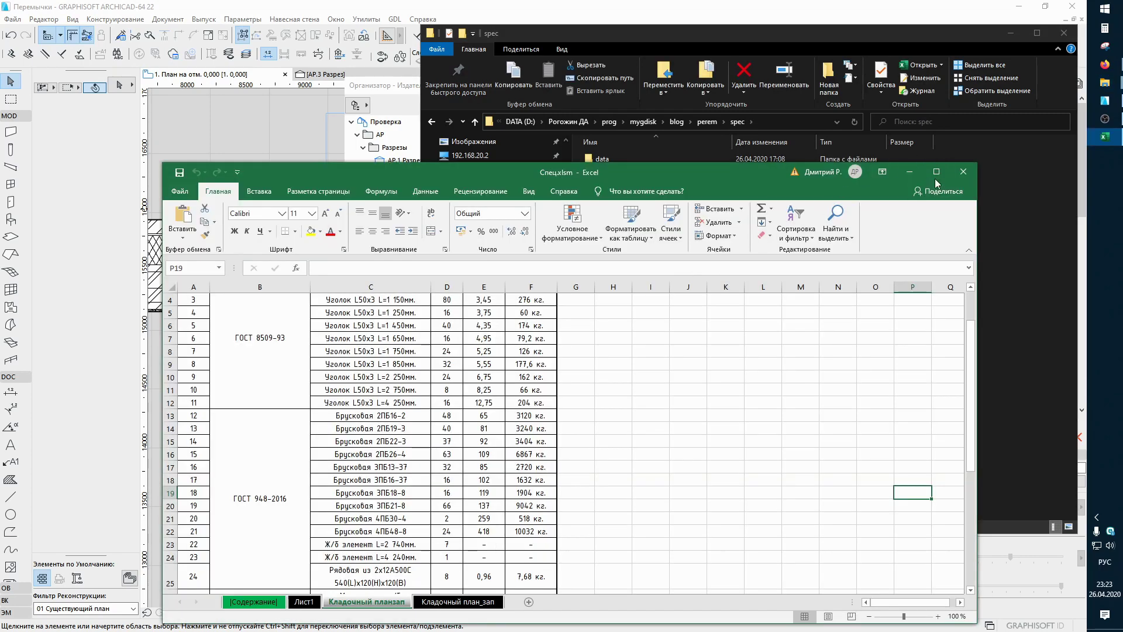
Step: Maximize Excel and delete the two old Кладочный план sheets
left_click(936, 173)
left_click(296, 610, "ctrl")
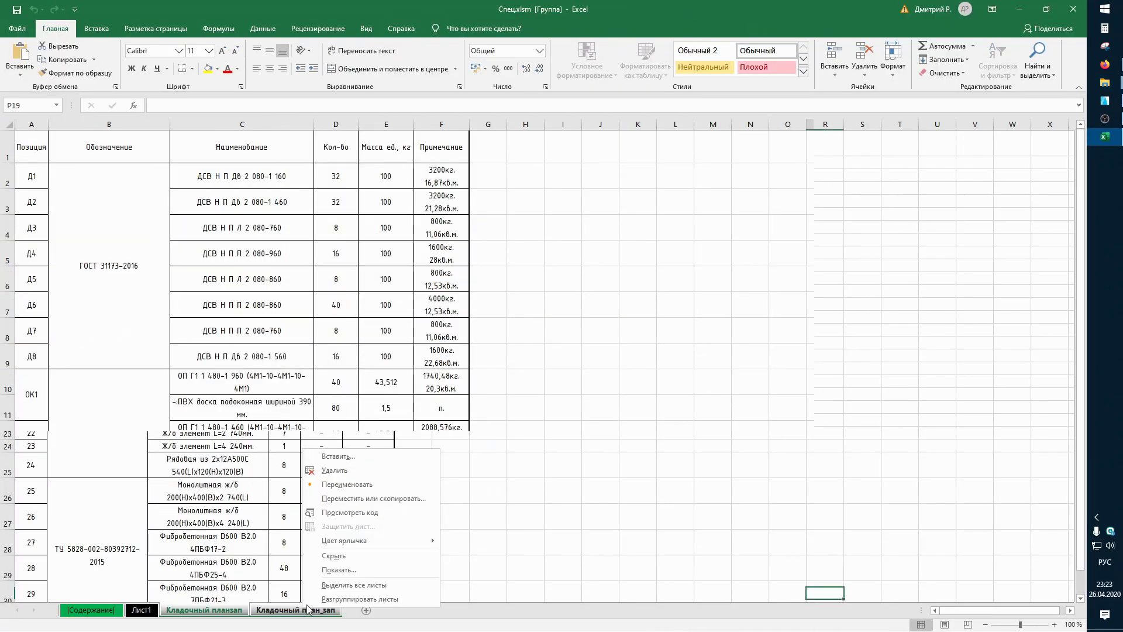
right_click(304, 609)
left_click(334, 471)
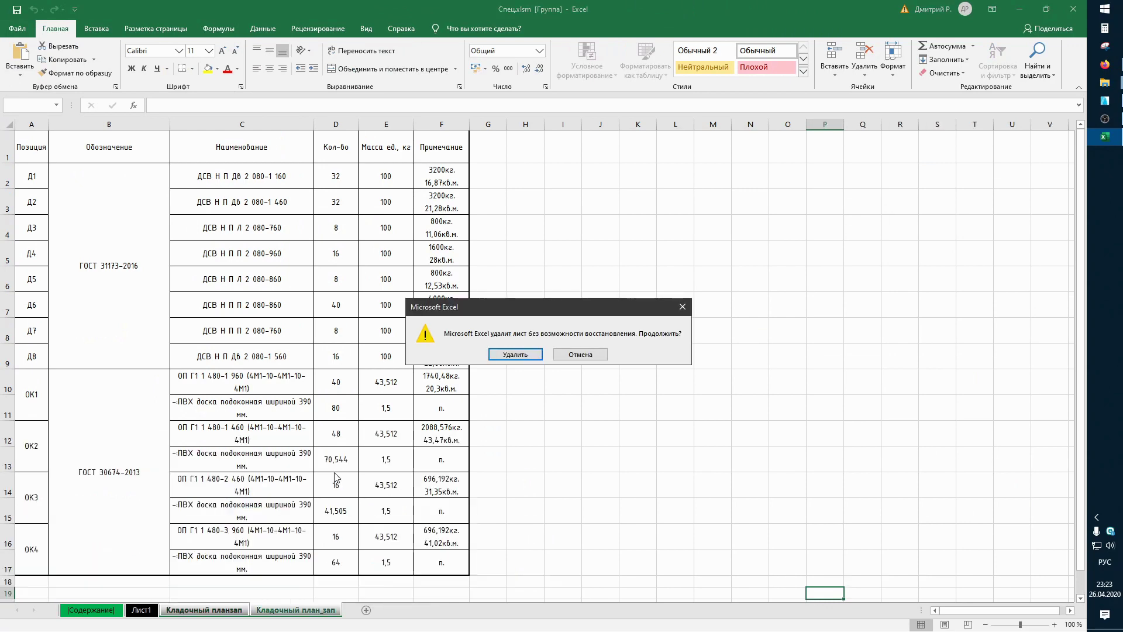
left_click(553, 363)
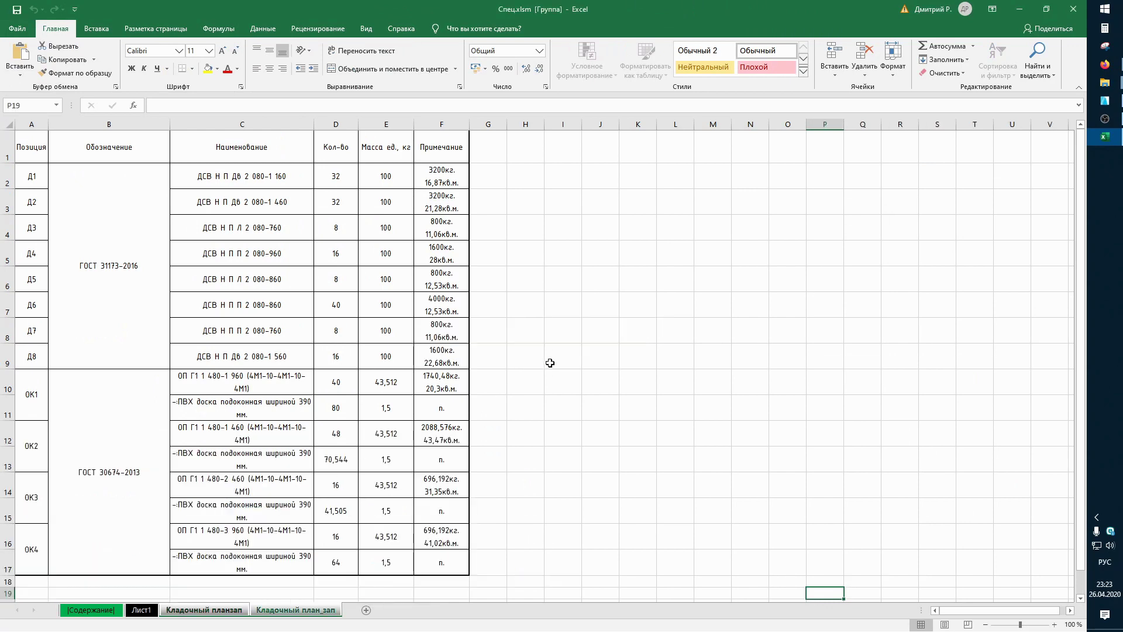
right_click(314, 611)
left_click(334, 471)
left_click(515, 361)
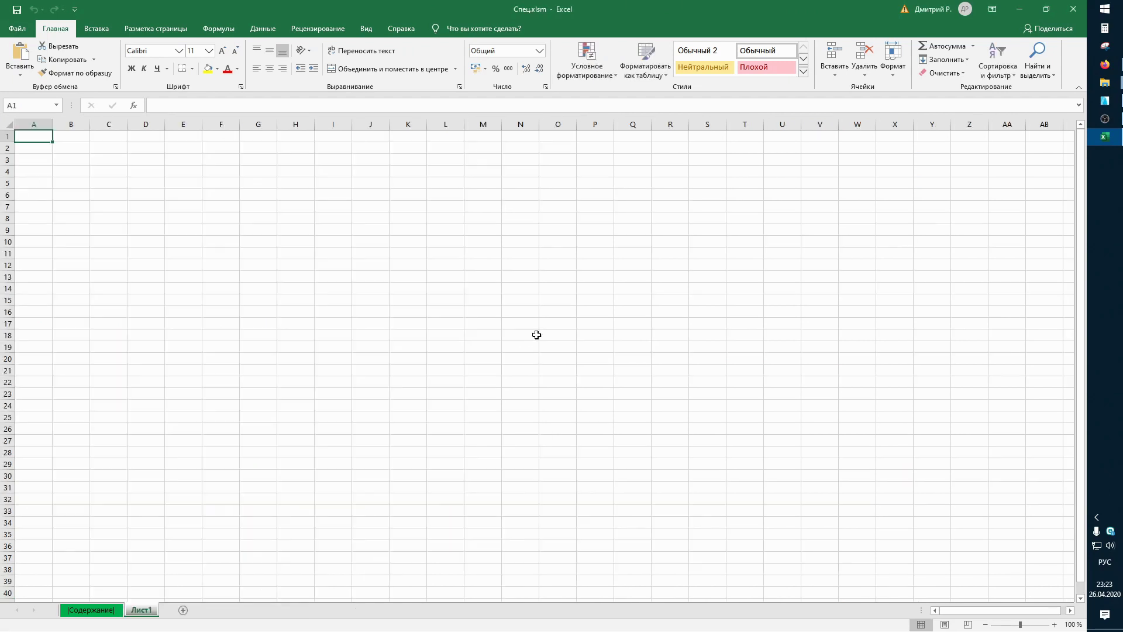
Step: Run the ЭтаКнига.Start macro to launch the specification tool
left_click(546, 323)
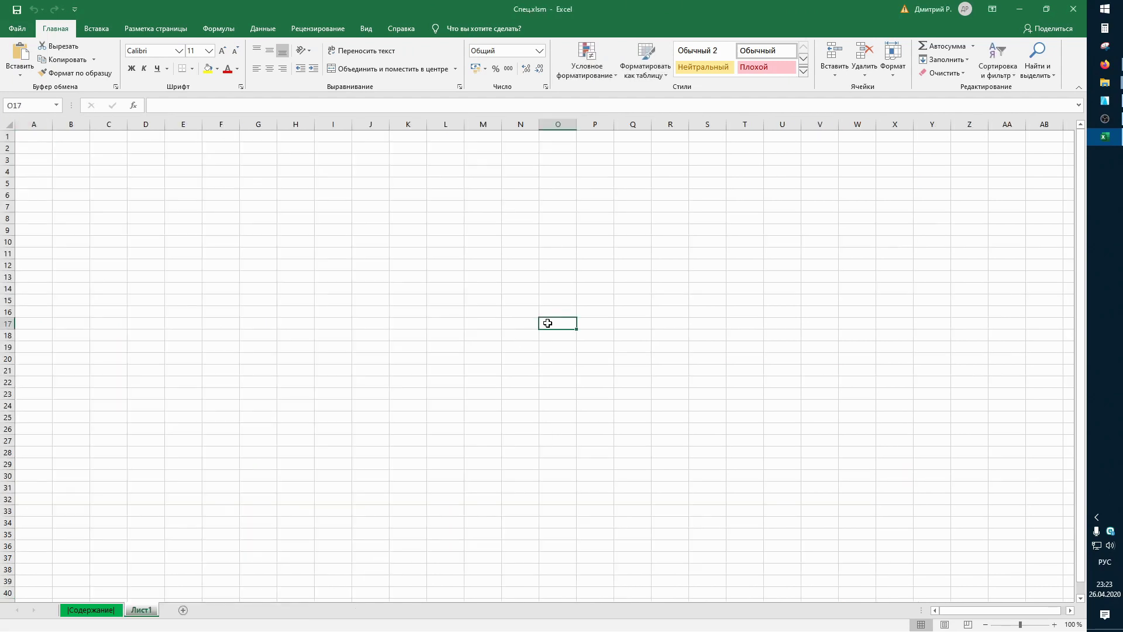
left_click(367, 29)
left_click(784, 56)
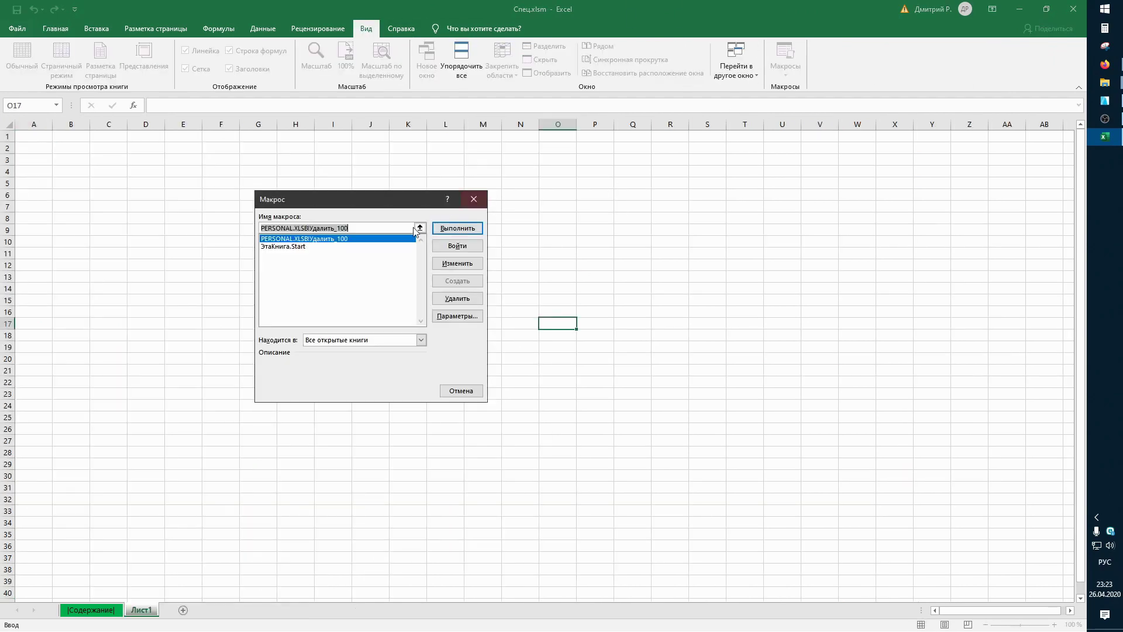
left_click(279, 247)
left_click(458, 228)
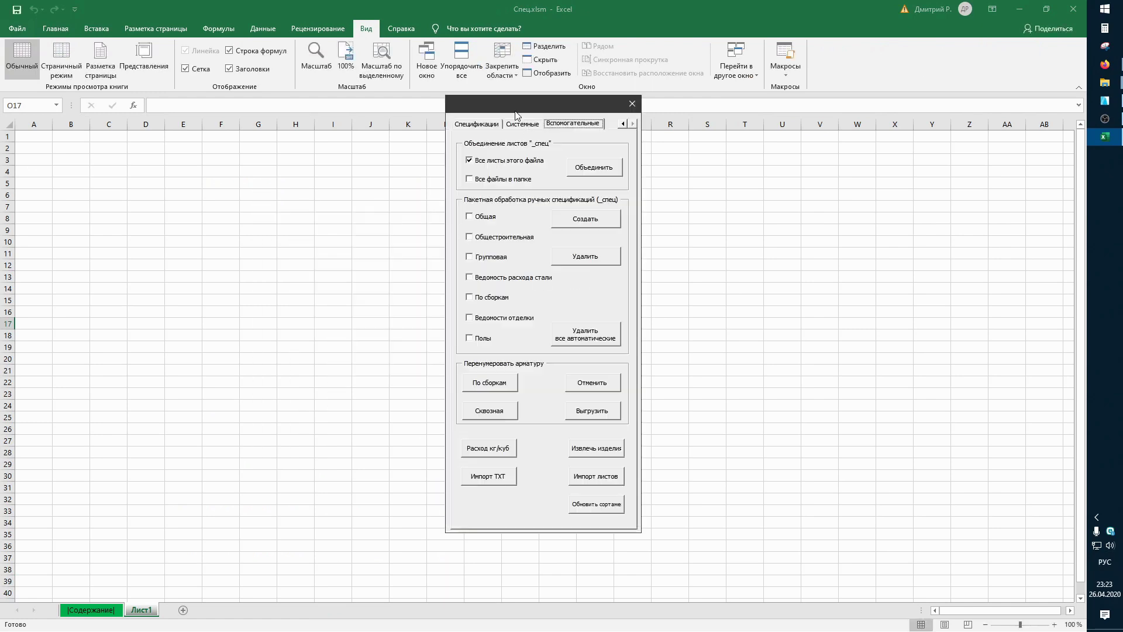
left_click_drag(516, 115, 726, 140)
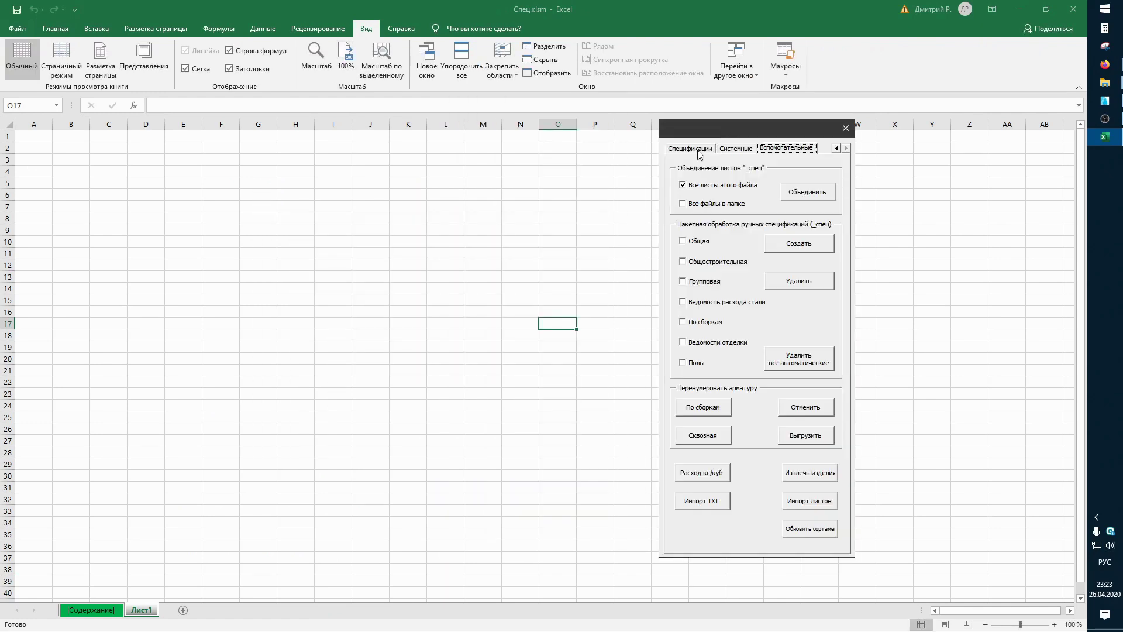
Step: Generate a per-floor lintel schedule from Заполнения, saving the marks text file
left_click(696, 149)
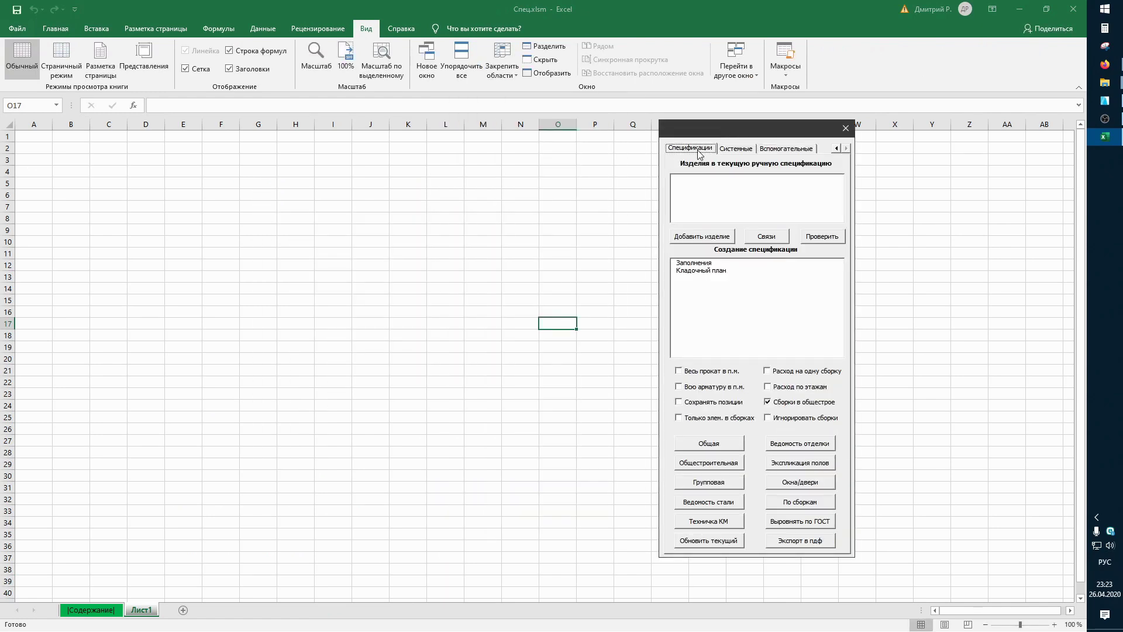
left_click(691, 264)
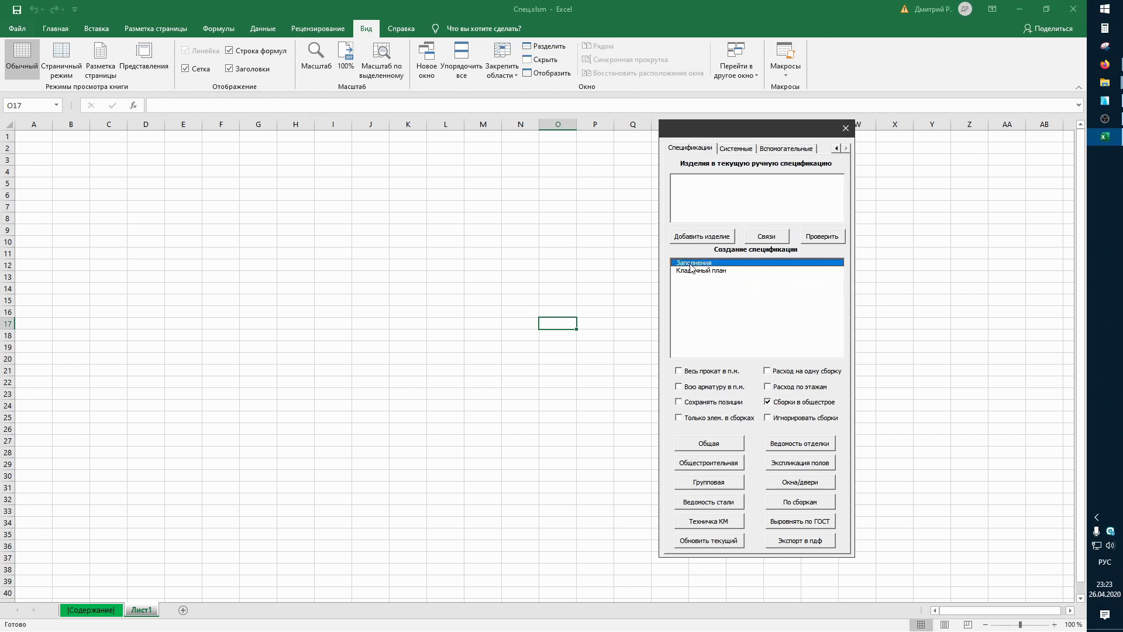
left_click(769, 389)
left_click(781, 483)
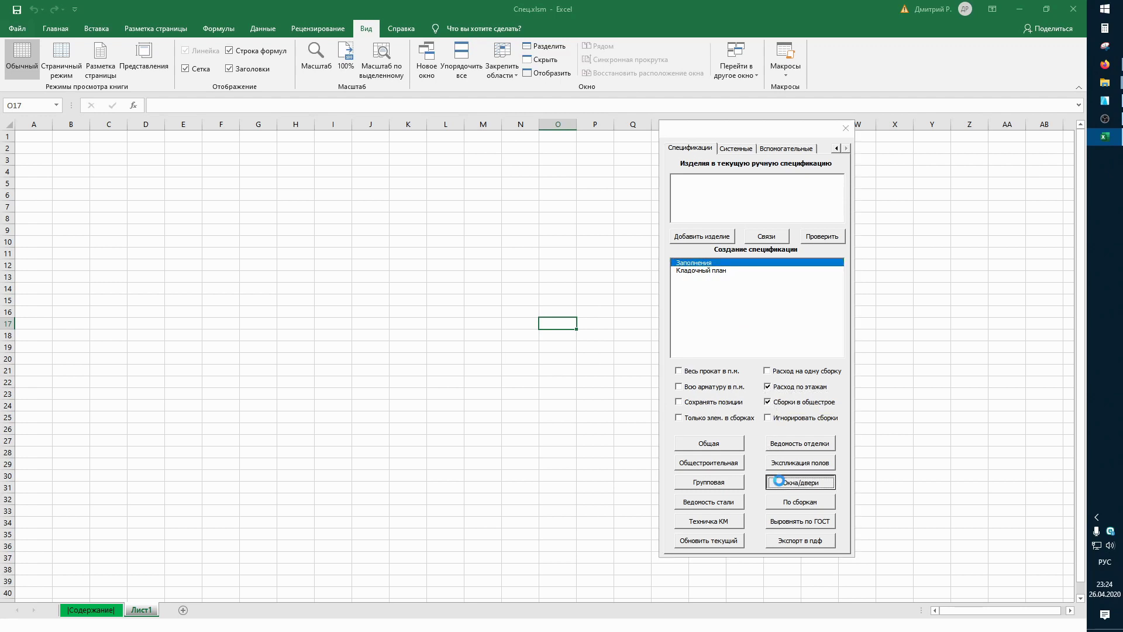
left_click(559, 359)
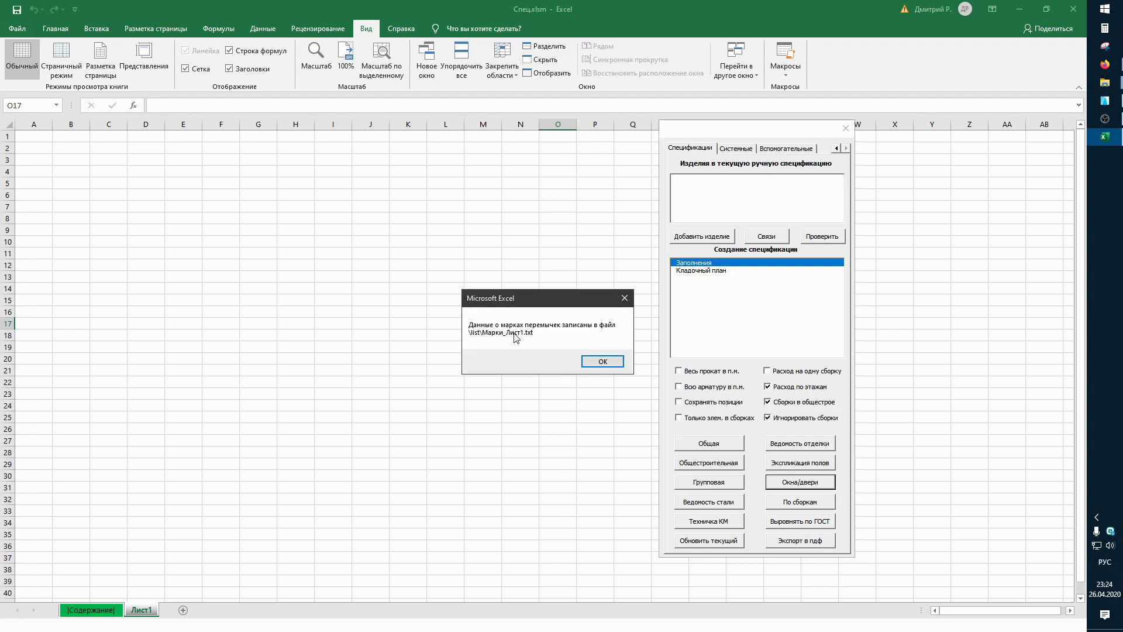
left_click(603, 362)
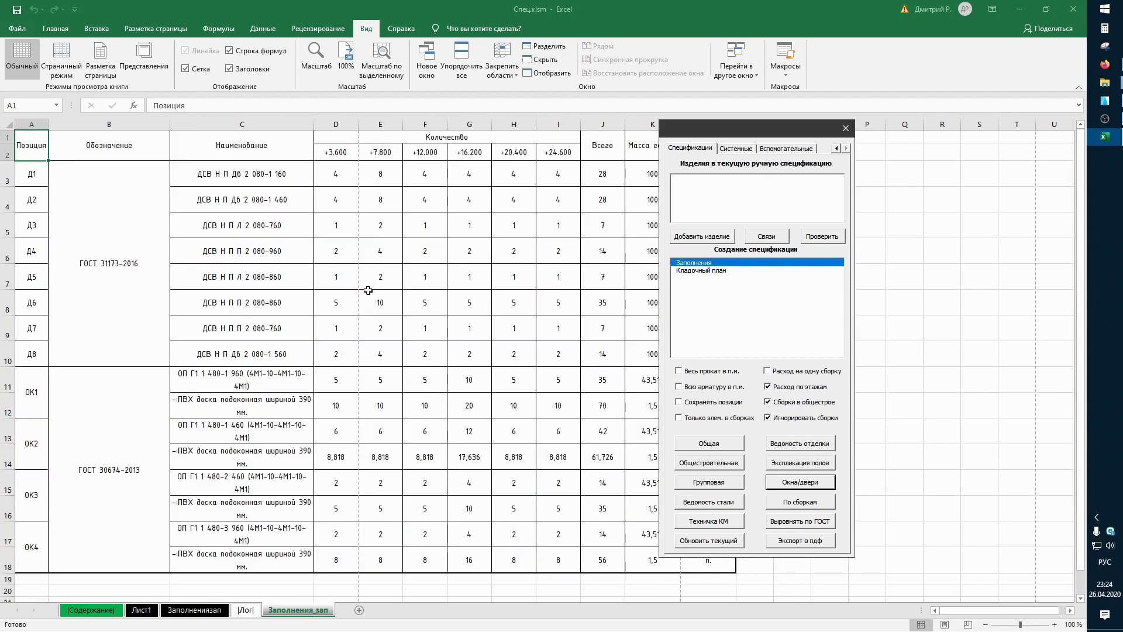
Step: Inspect the lintel table on Лист1 and the Заполнениязап sheet
left_click_drag(683, 129, 825, 135)
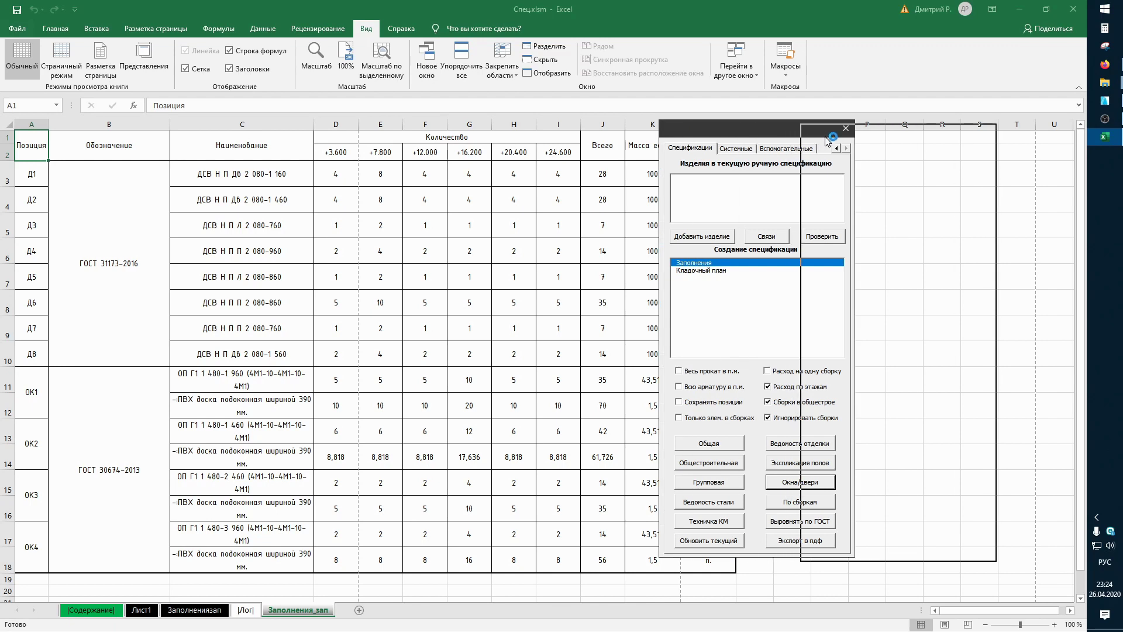
left_click_drag(39, 164, 692, 485)
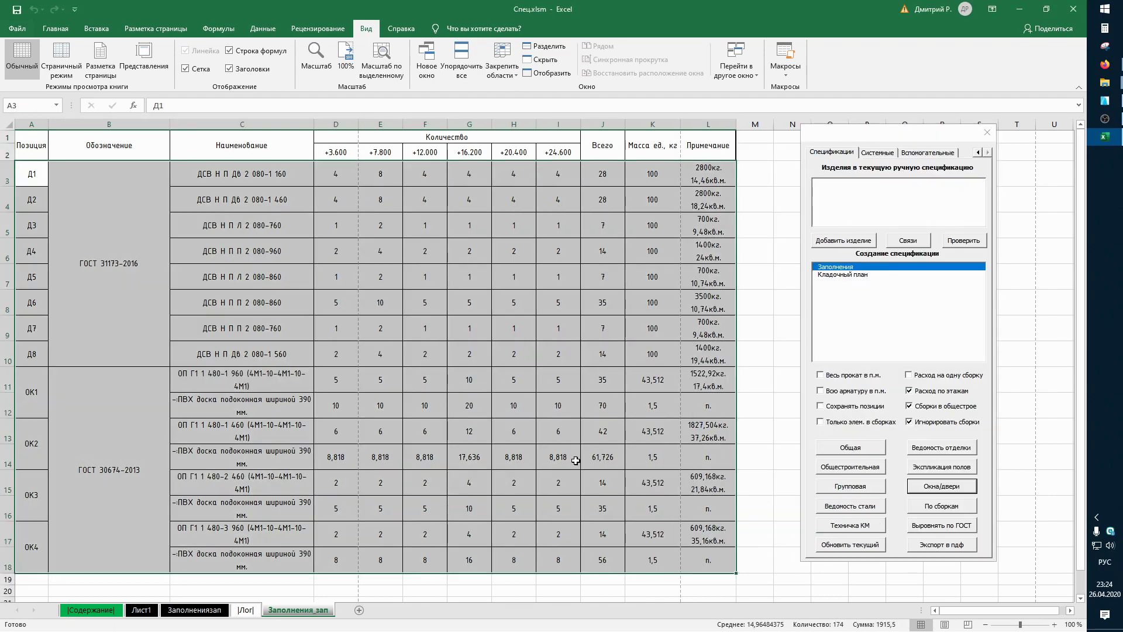
left_click(193, 609)
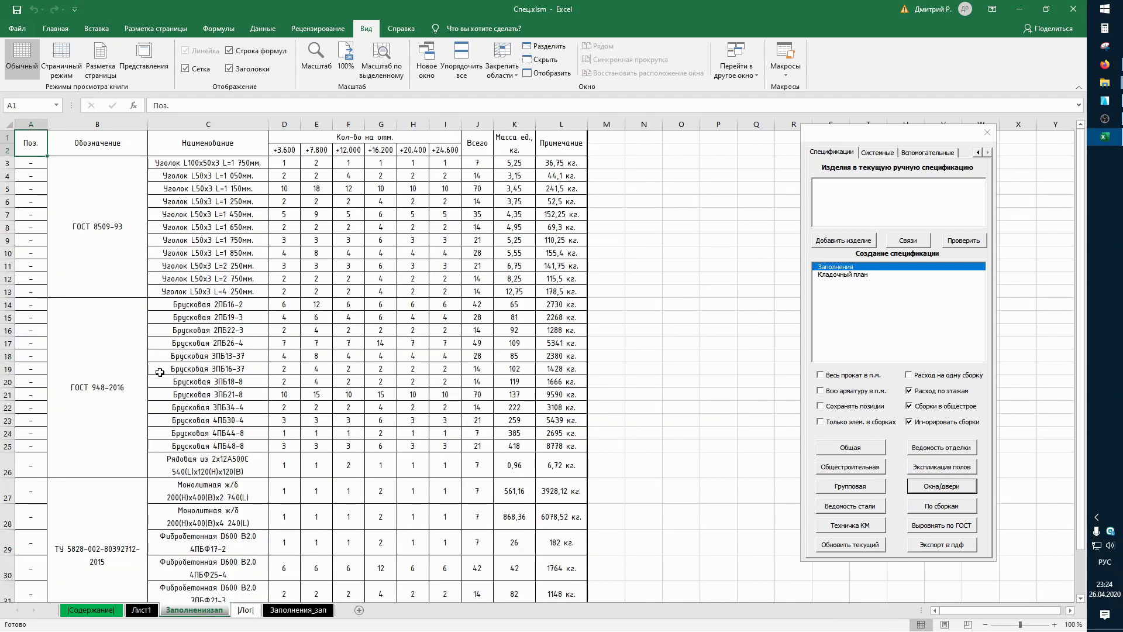
left_click_drag(196, 170, 561, 424)
left_click(378, 392)
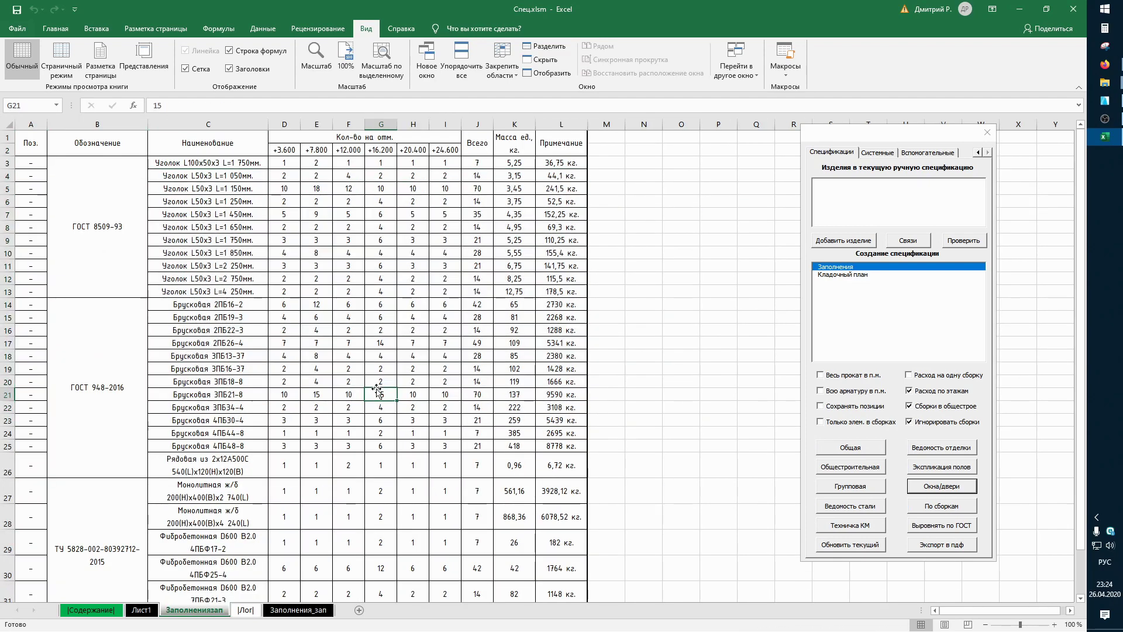
scroll(280, 385, "down", 1)
scroll(276, 381, "up", 1)
Step: Number the table positions 1 to 30 down column A from A3
left_click(36, 163)
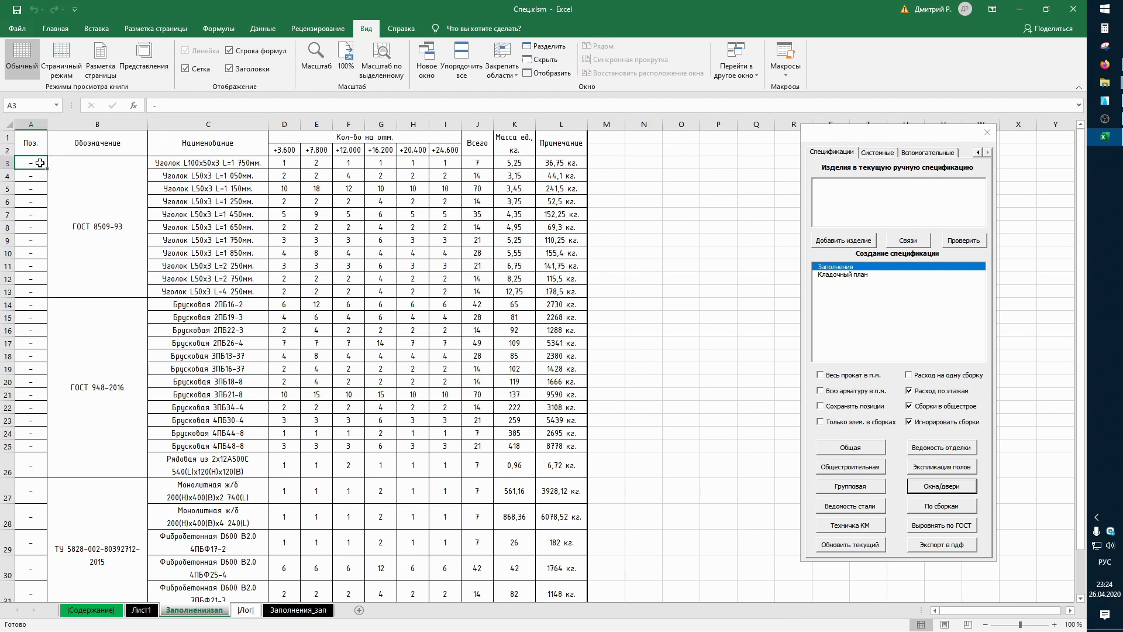
type("1")
key("Return")
type("2")
key("Return")
left_click_drag(40, 162, 77, 559)
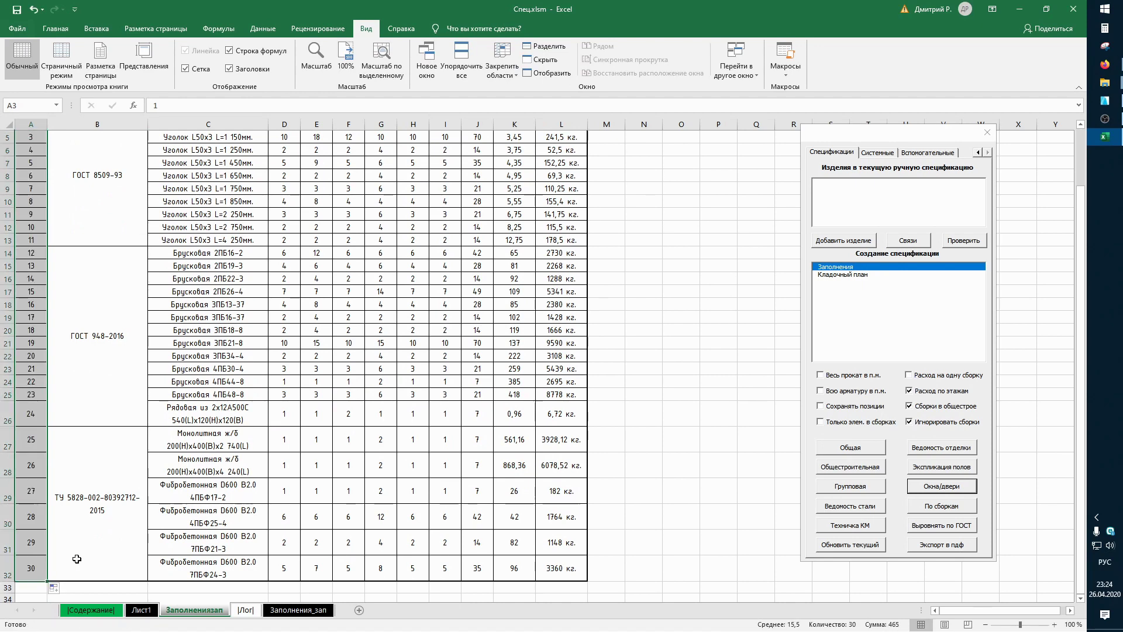
left_click(236, 495)
Step: Align the sheet to GOST and export the lintel positions to Поз_Заполнениязап.txt
left_click(943, 525)
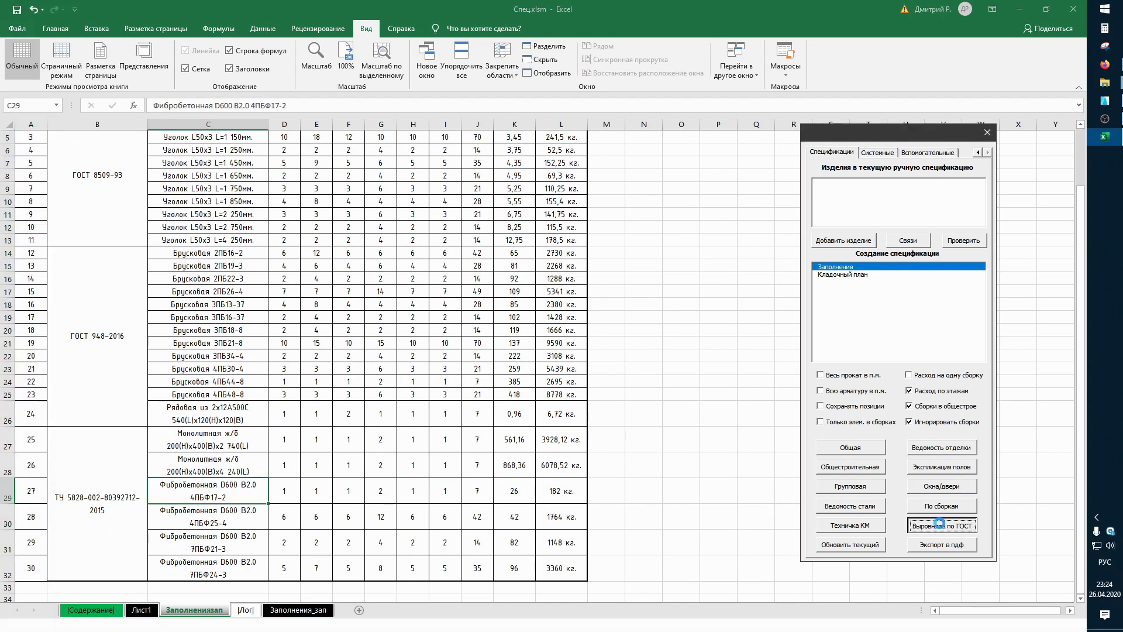
left_click(933, 550)
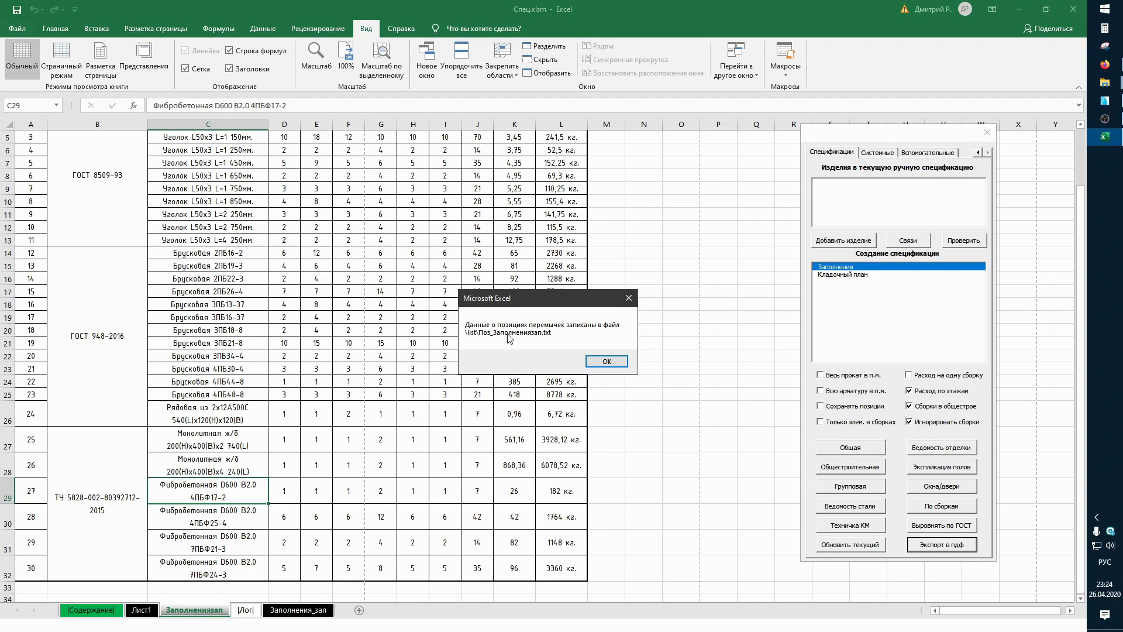
left_click(600, 362)
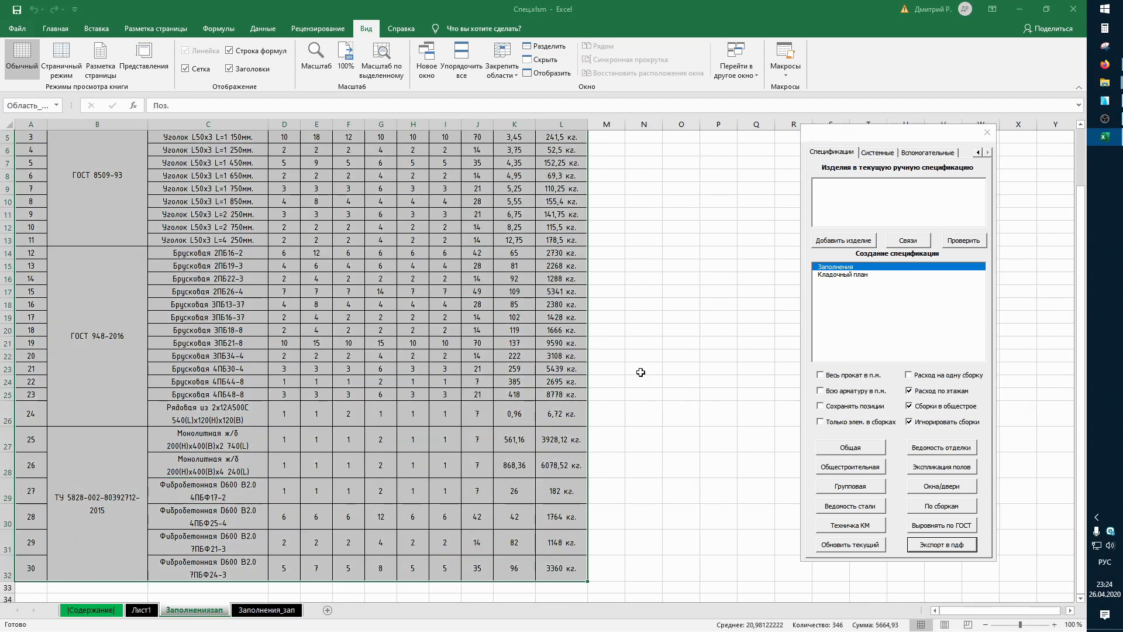
left_click(643, 375)
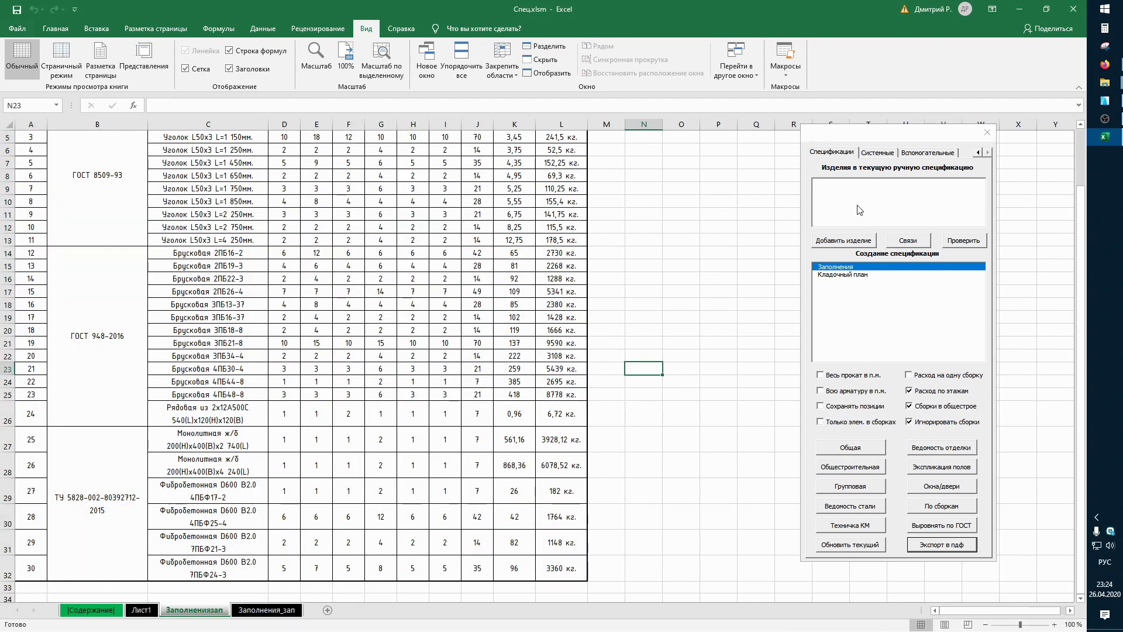
left_click(988, 134)
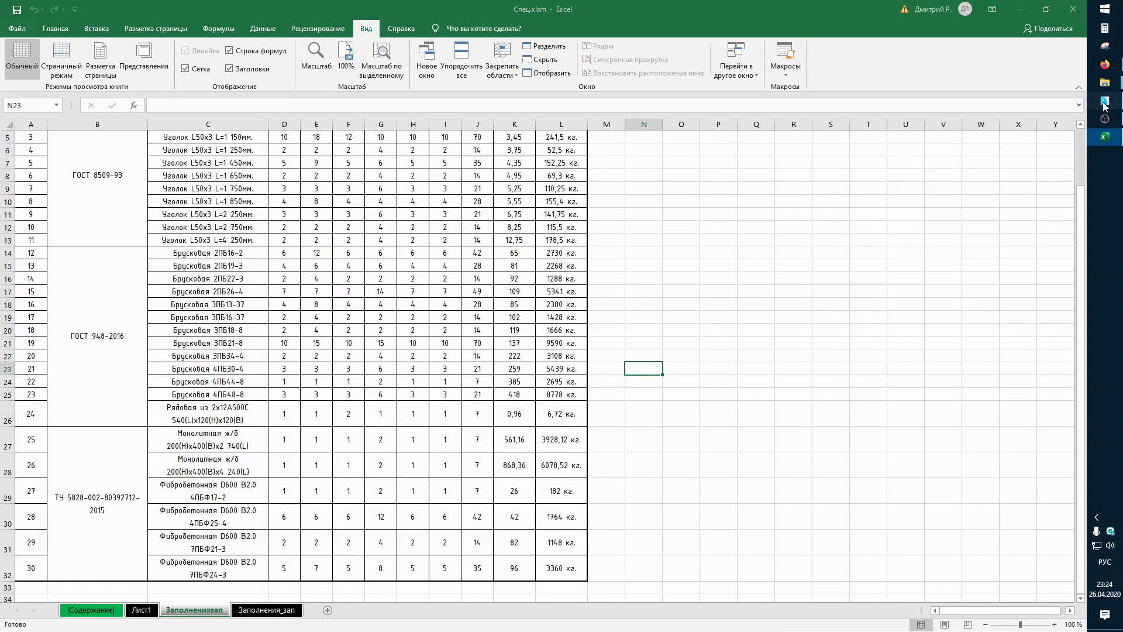
Step: Open the АР_сист Перемычки_Сброс марок и позиций schedule and the Model View Options
left_click(1105, 101)
left_click(731, 86)
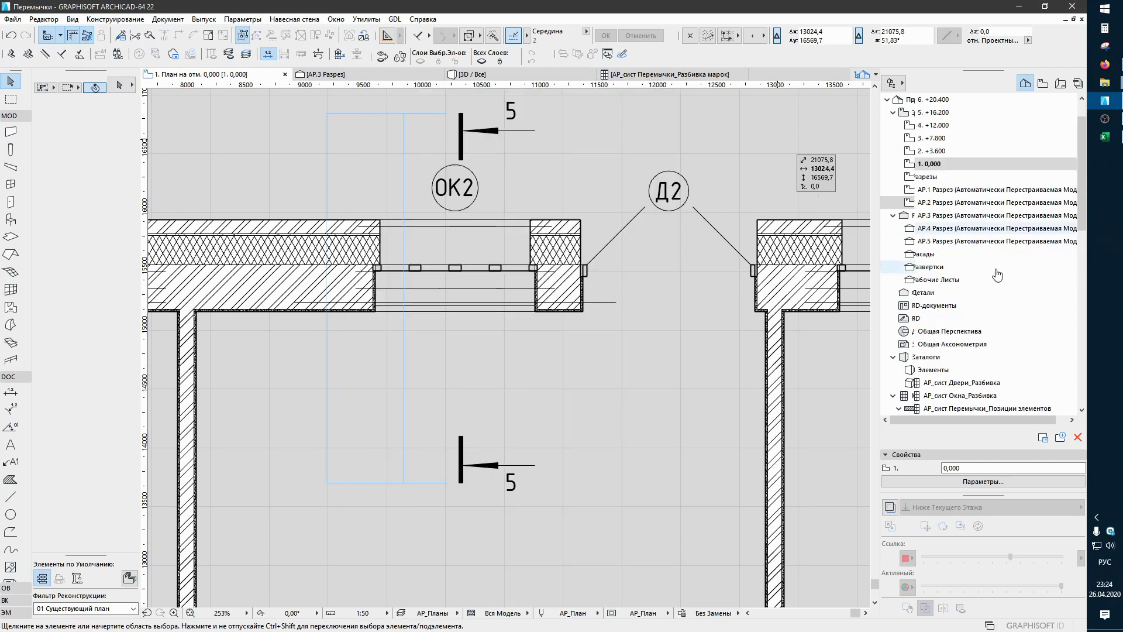
scroll(989, 264, "down", 5)
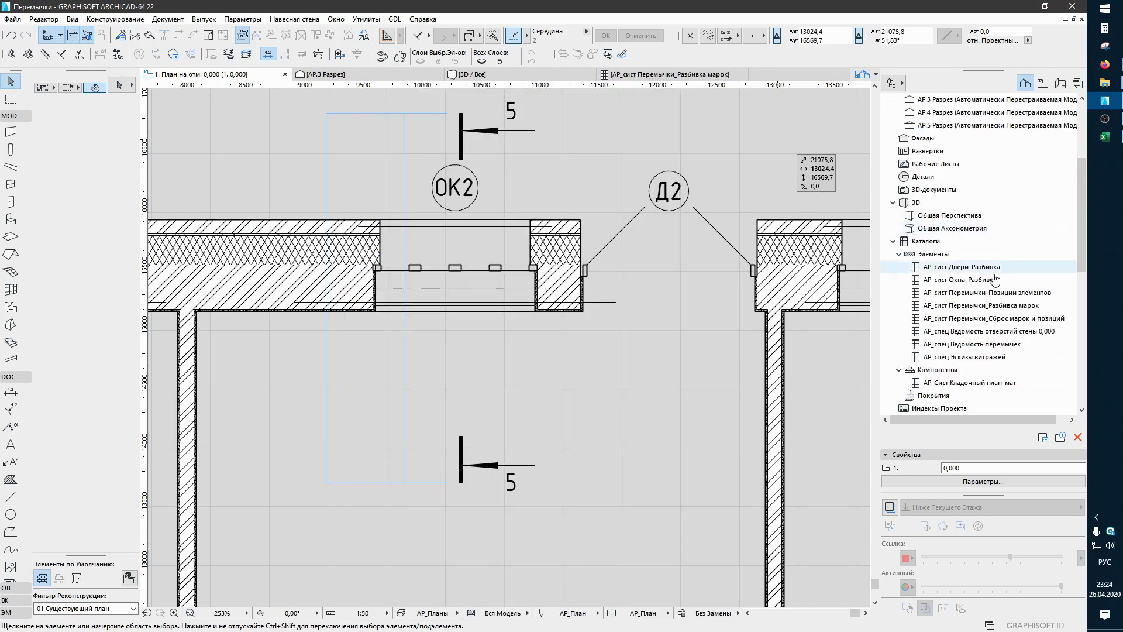
double_click(988, 319)
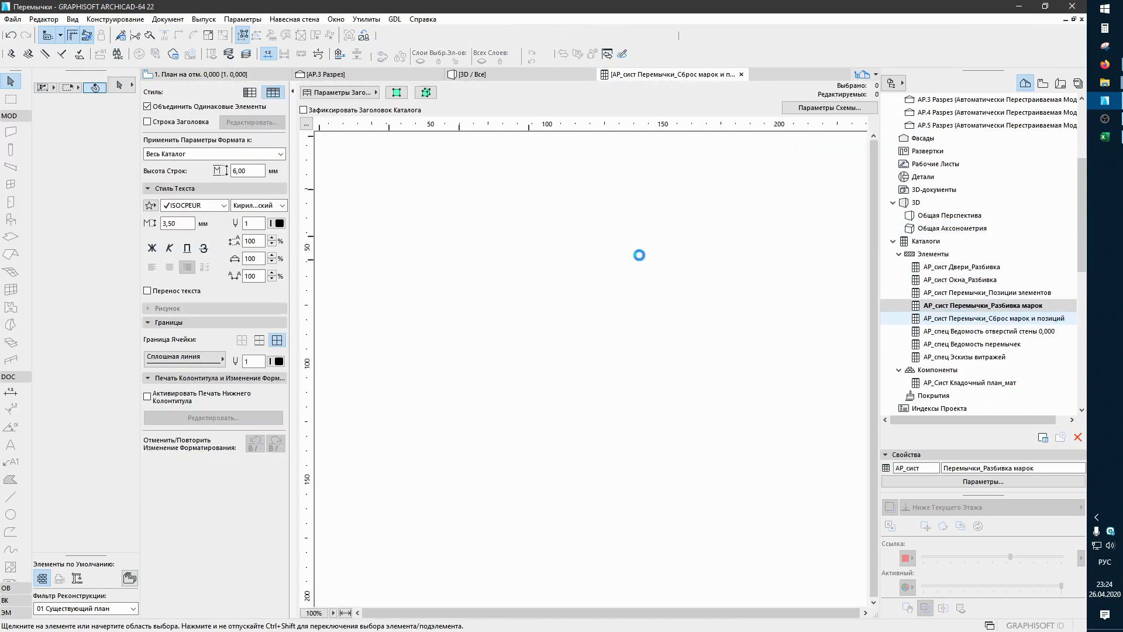
left_click(175, 25)
left_click(487, 184)
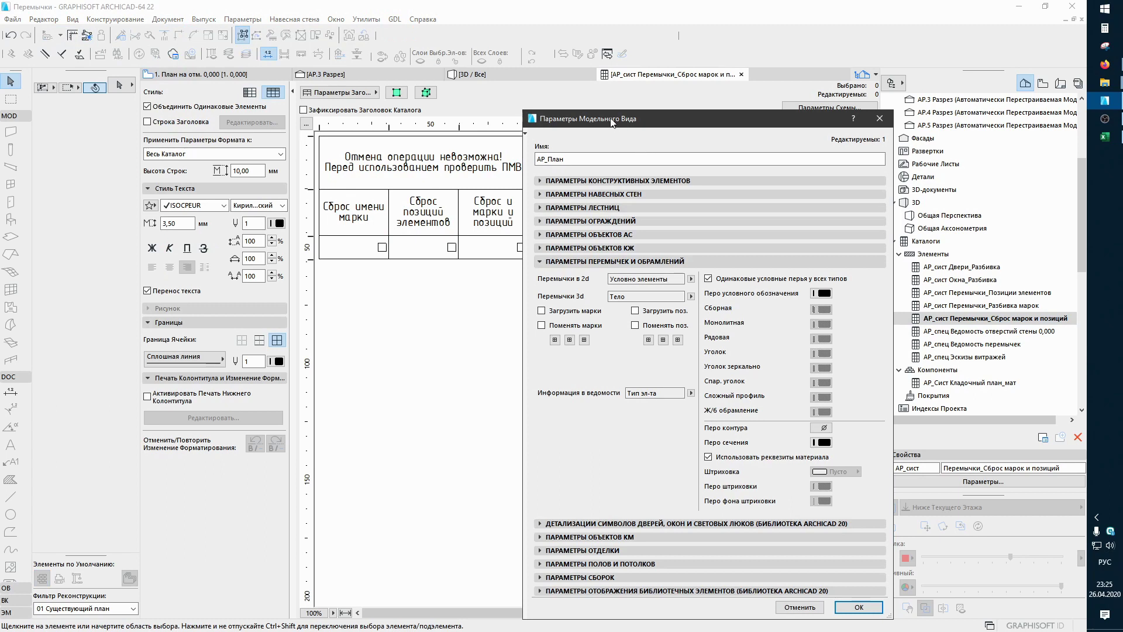
left_click_drag(622, 119, 656, 117)
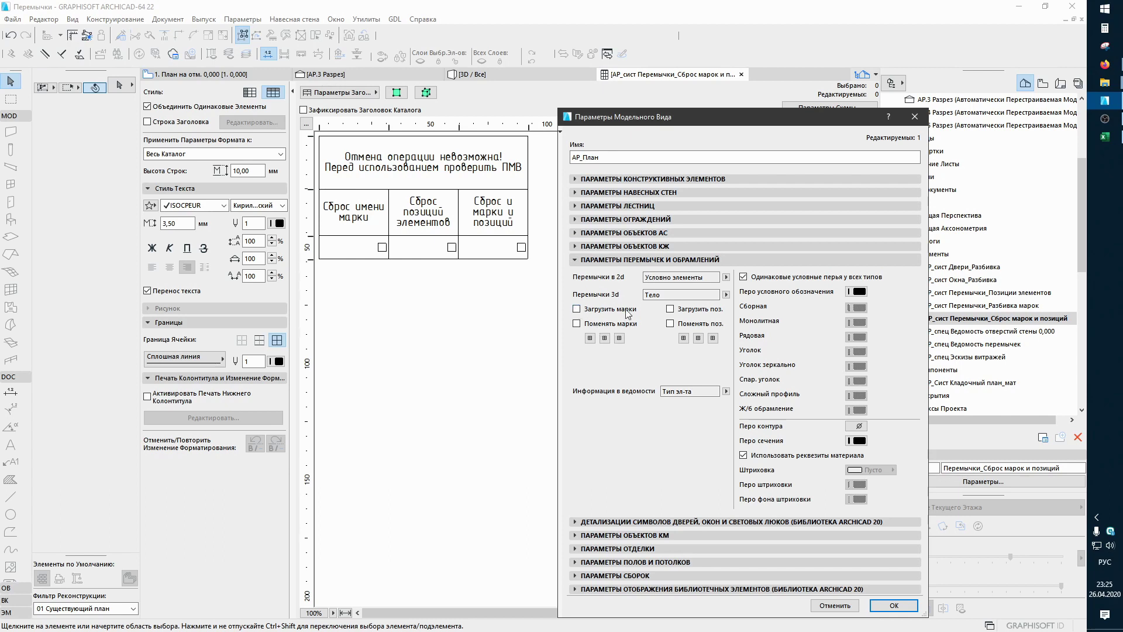
Step: Enable loading lintel marks from file and load Марки_Лист1.txt from the list folder
left_click(577, 309)
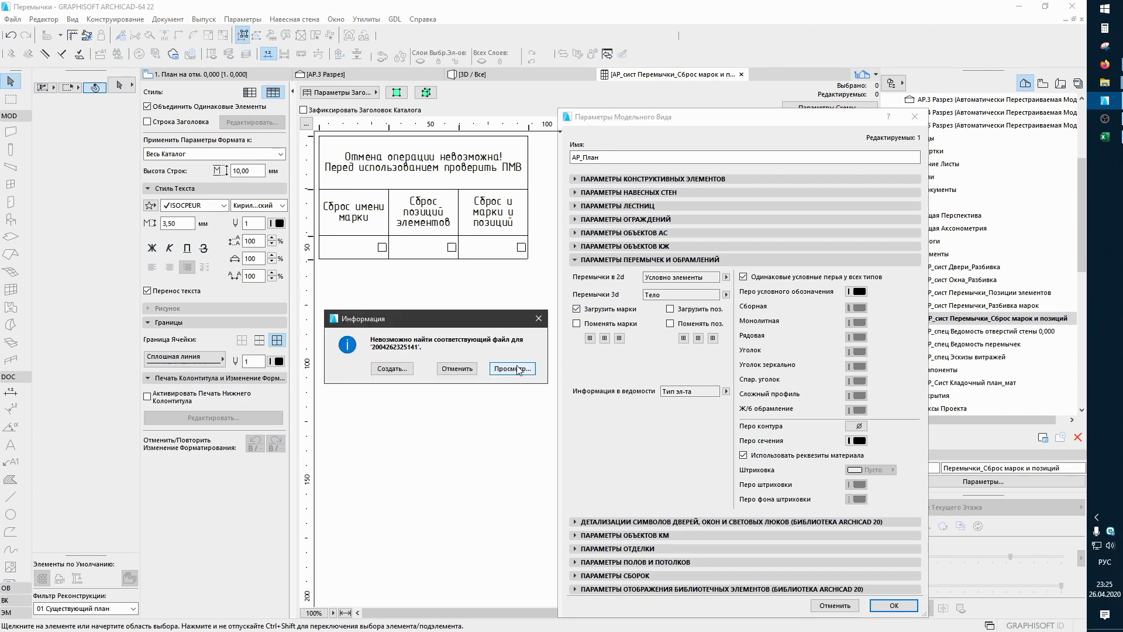
left_click(514, 369)
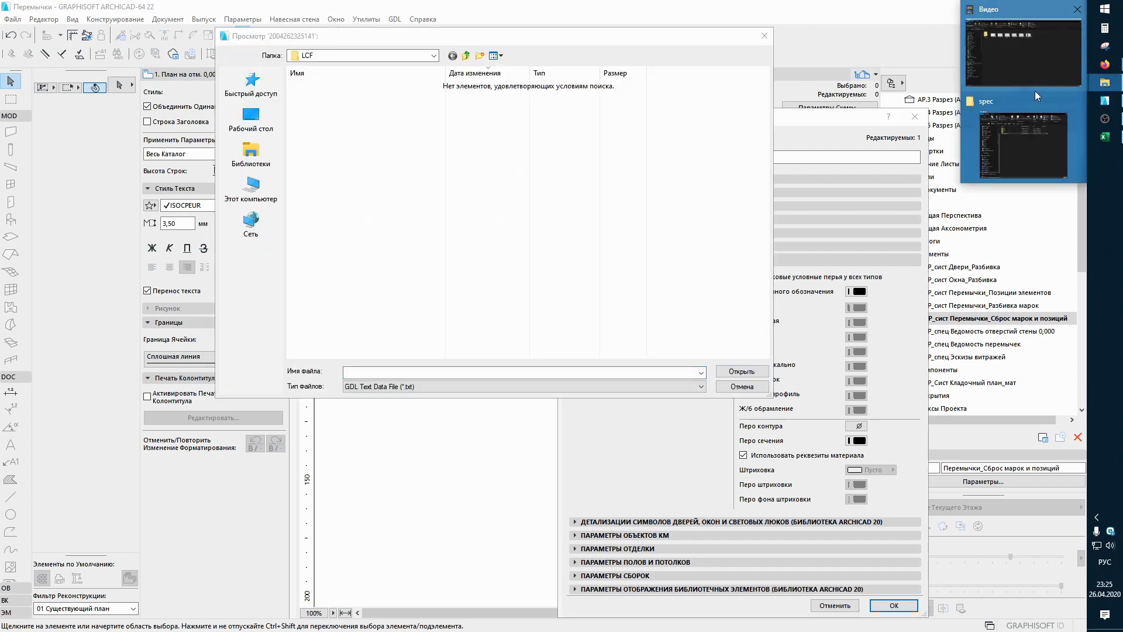
left_click(1033, 135)
double_click(602, 185)
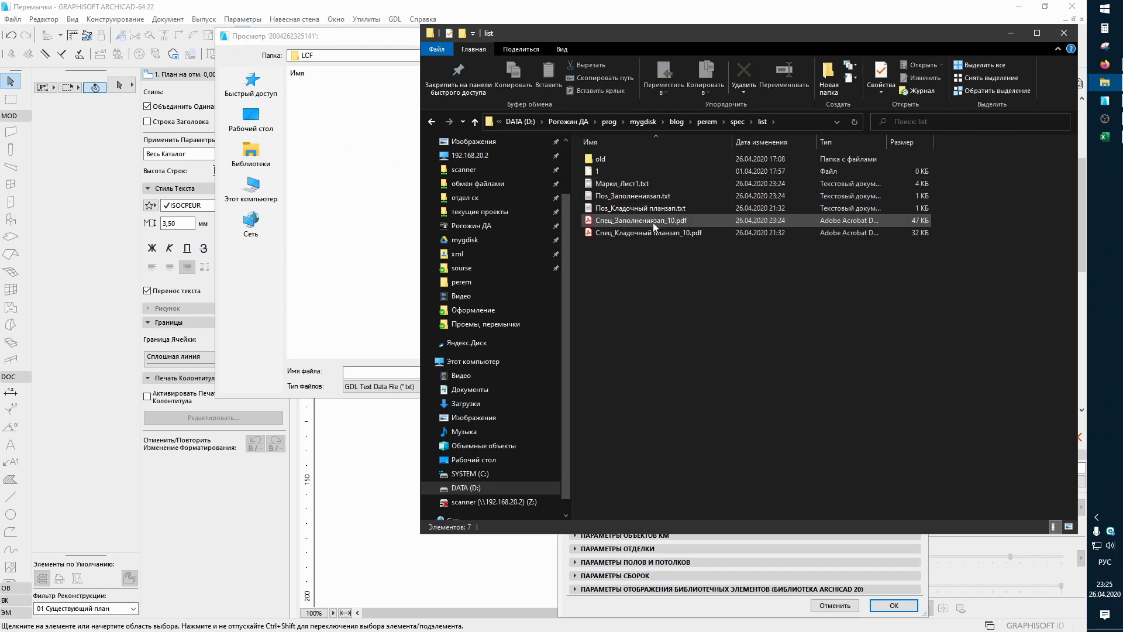
left_click(641, 183)
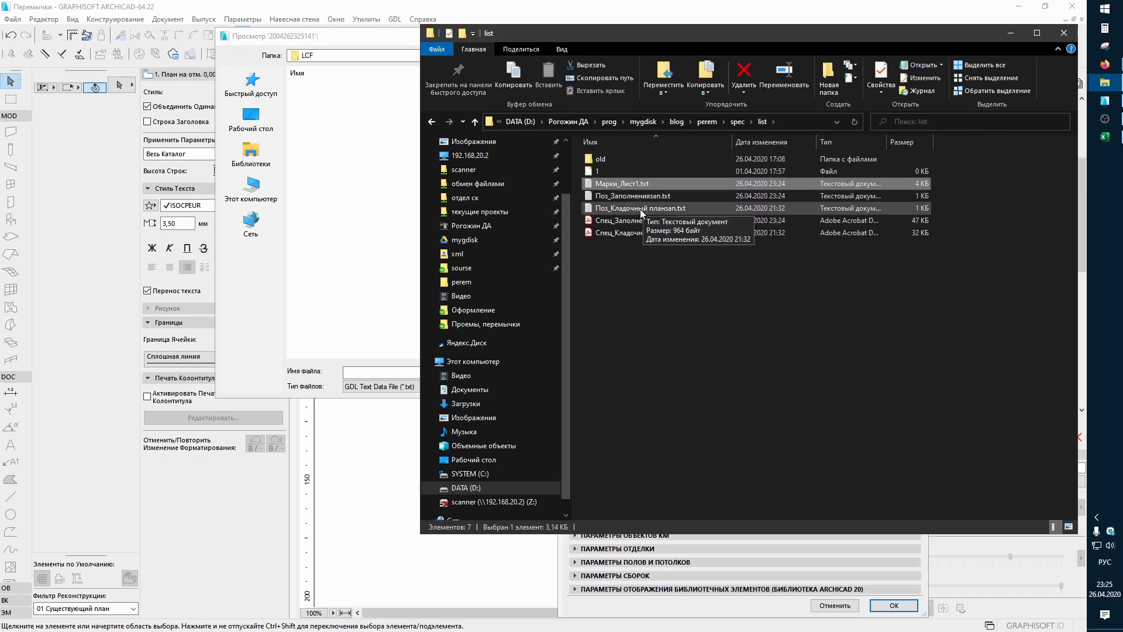
left_click(641, 198)
left_click(794, 117)
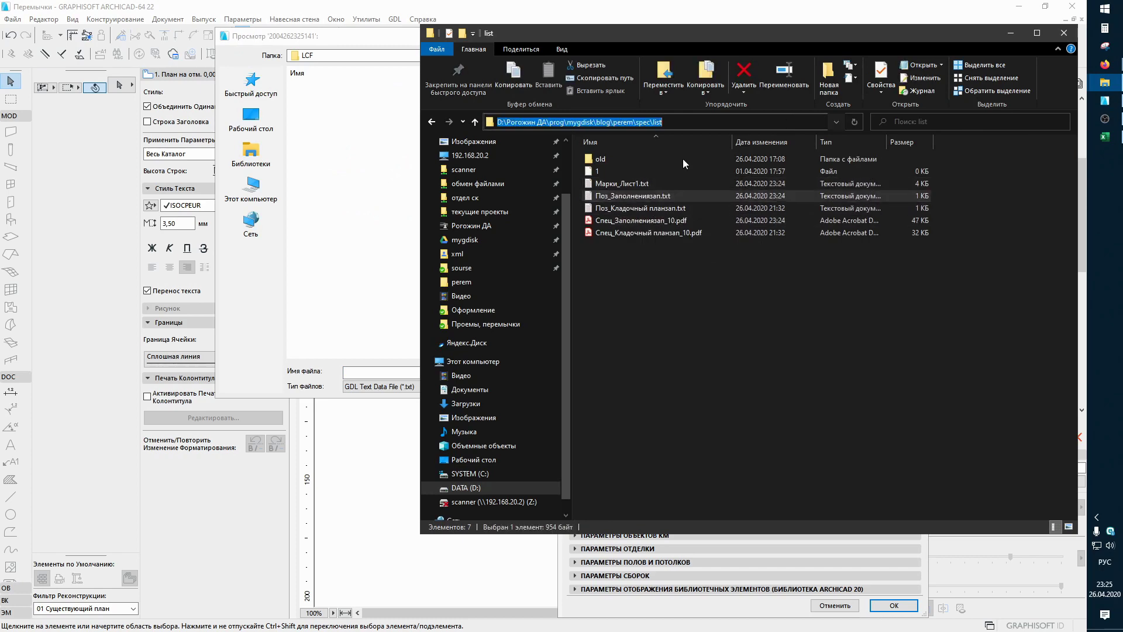
left_click(375, 371)
key("ctrl+v")
key("Return")
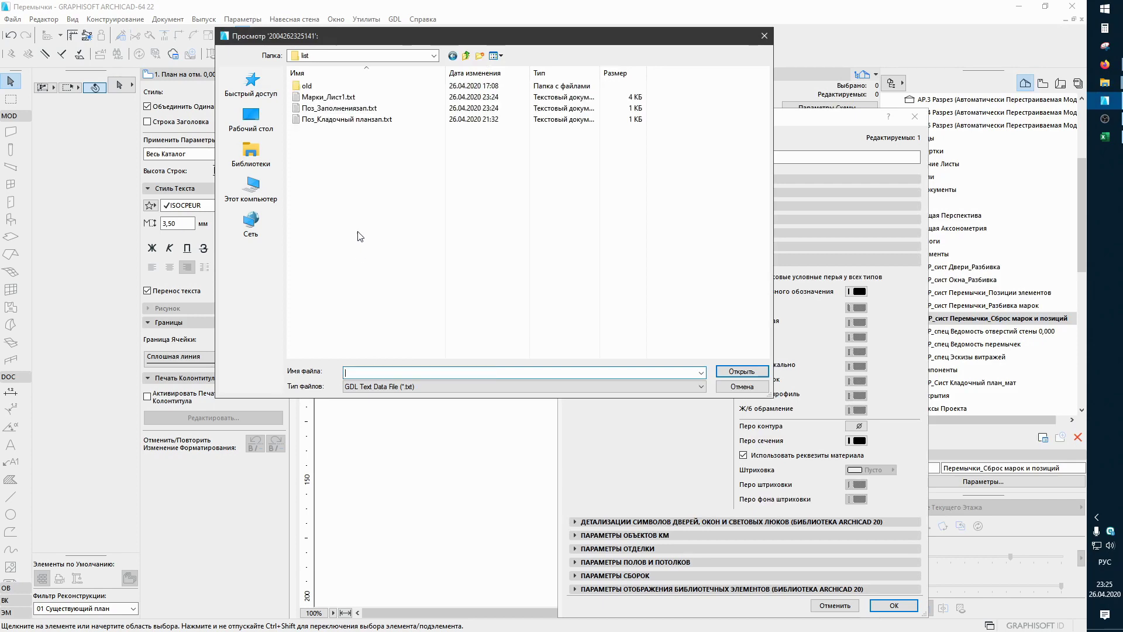
left_click(327, 97)
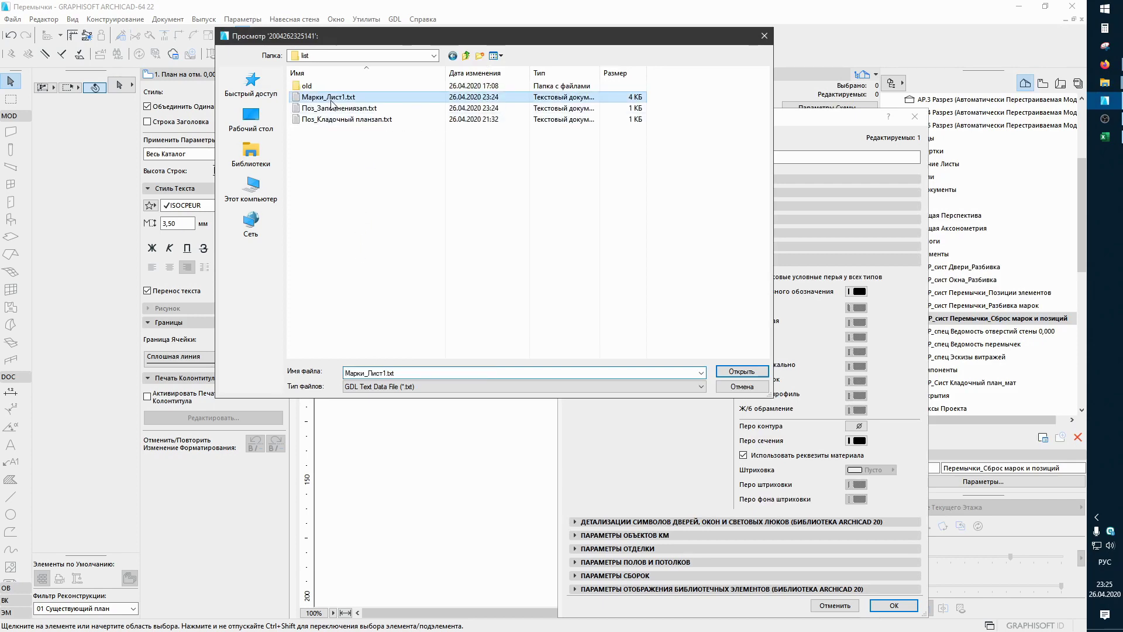
left_click(730, 368)
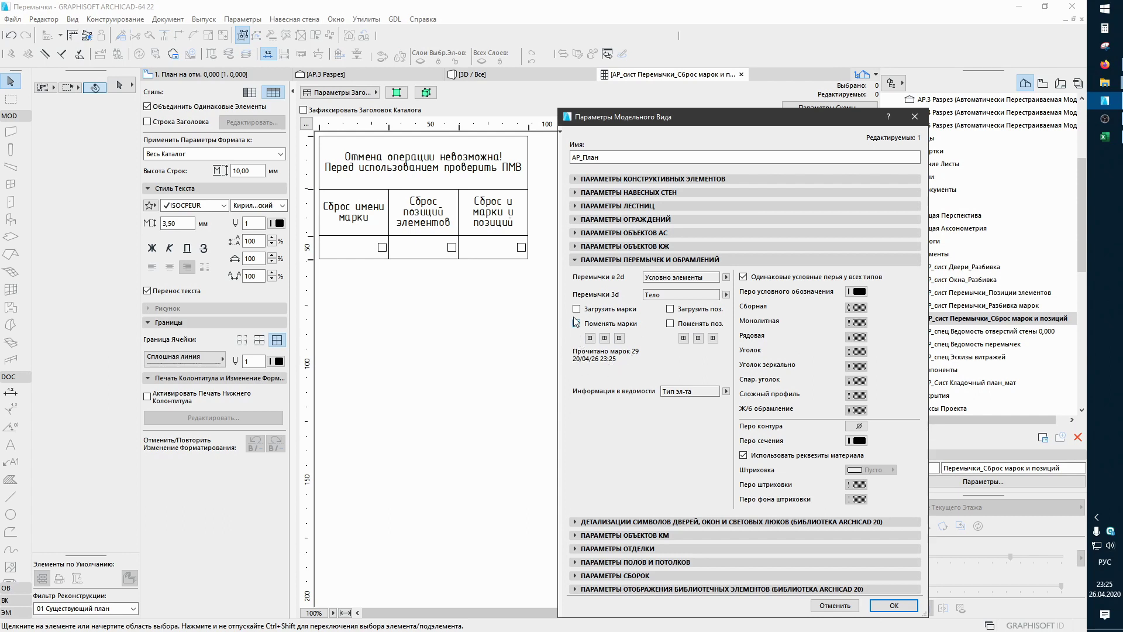
Step: Enable loading positions from Поз_Заполнениязап.txt and apply the model view options
left_click(673, 310)
left_click(513, 368)
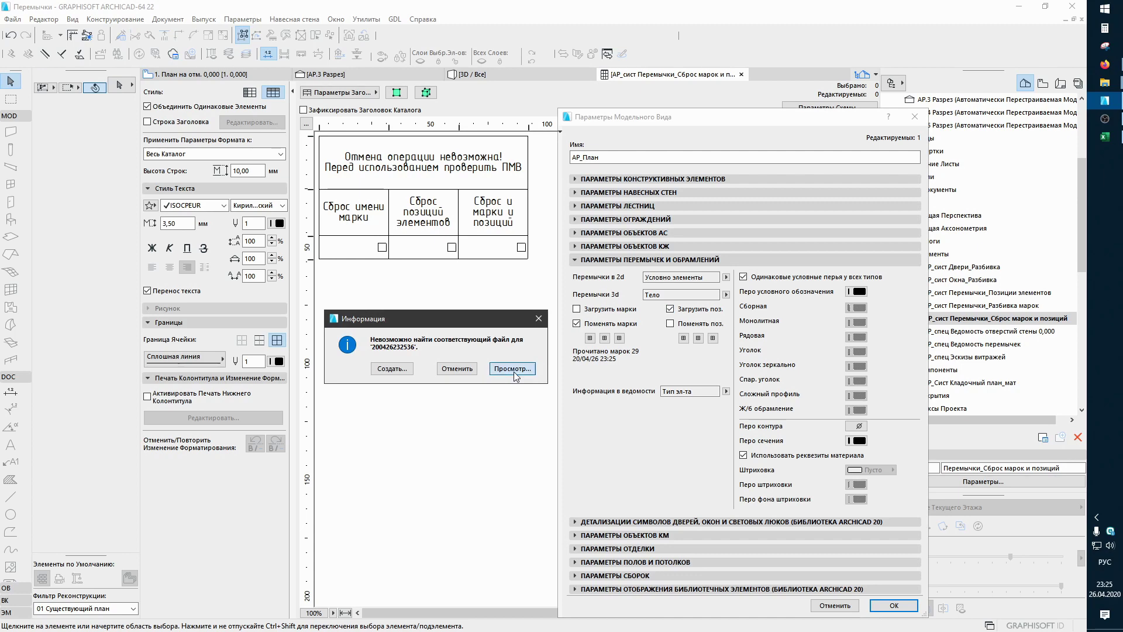
left_click(345, 108)
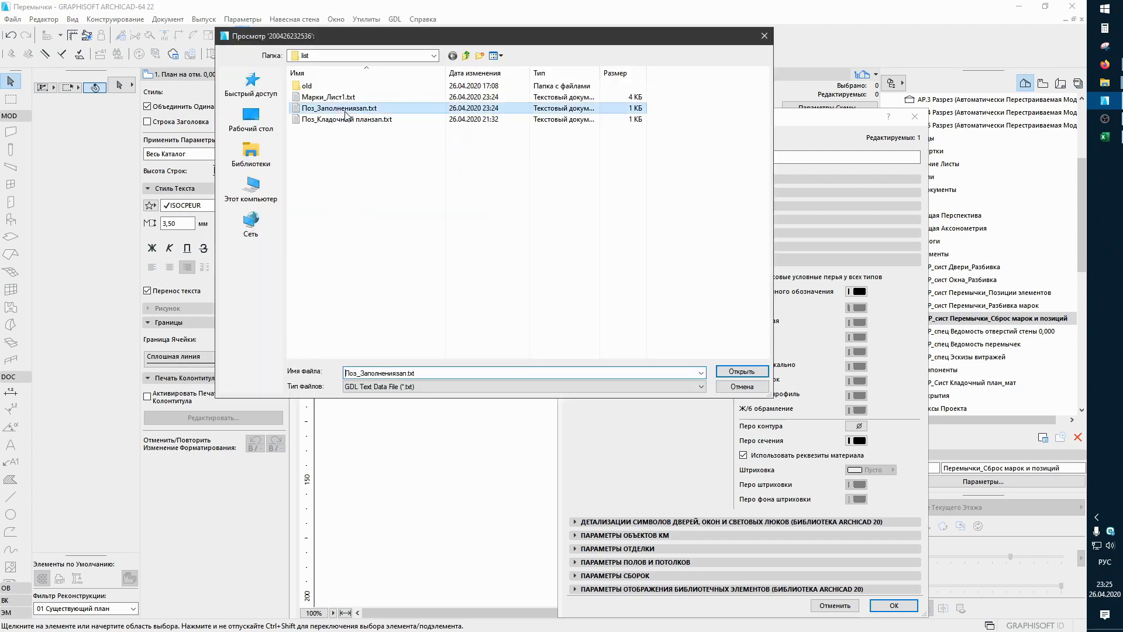
left_click(743, 371)
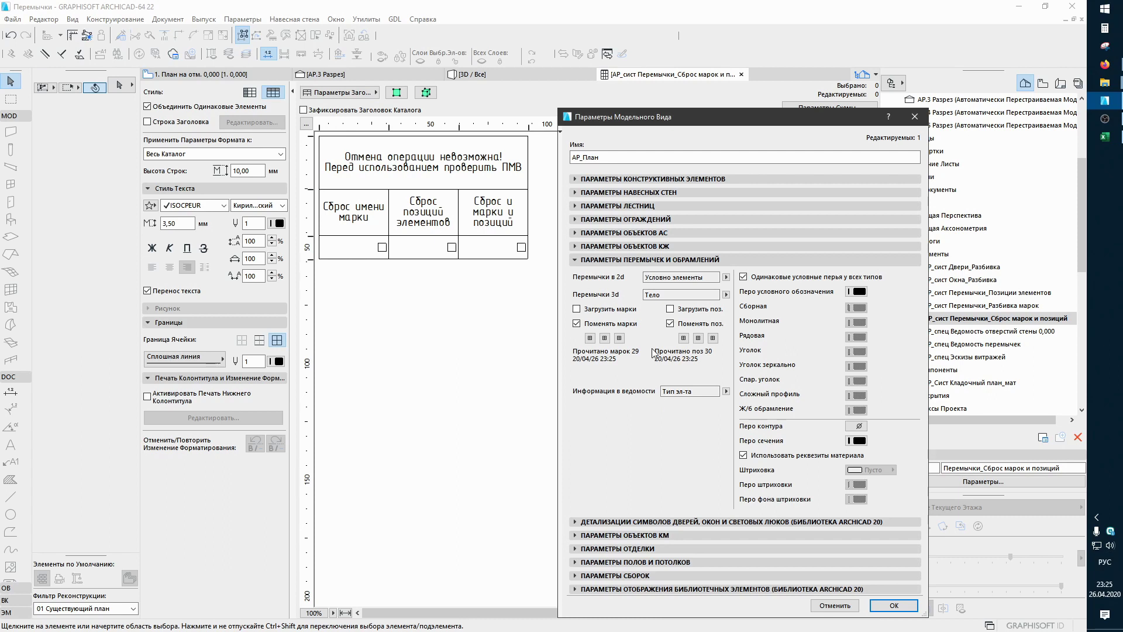
left_click(889, 605)
left_click(511, 256)
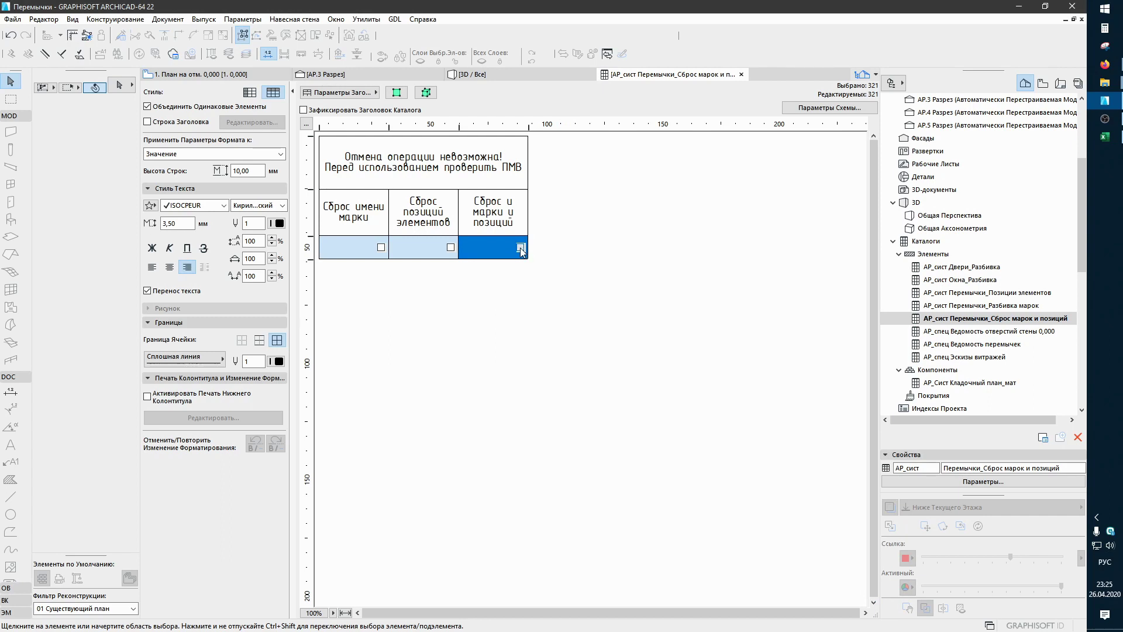
Step: Apply the combined mark and position reset and open the АР_спец Ведомость перемычек schedule
left_click(521, 248)
left_click(547, 285)
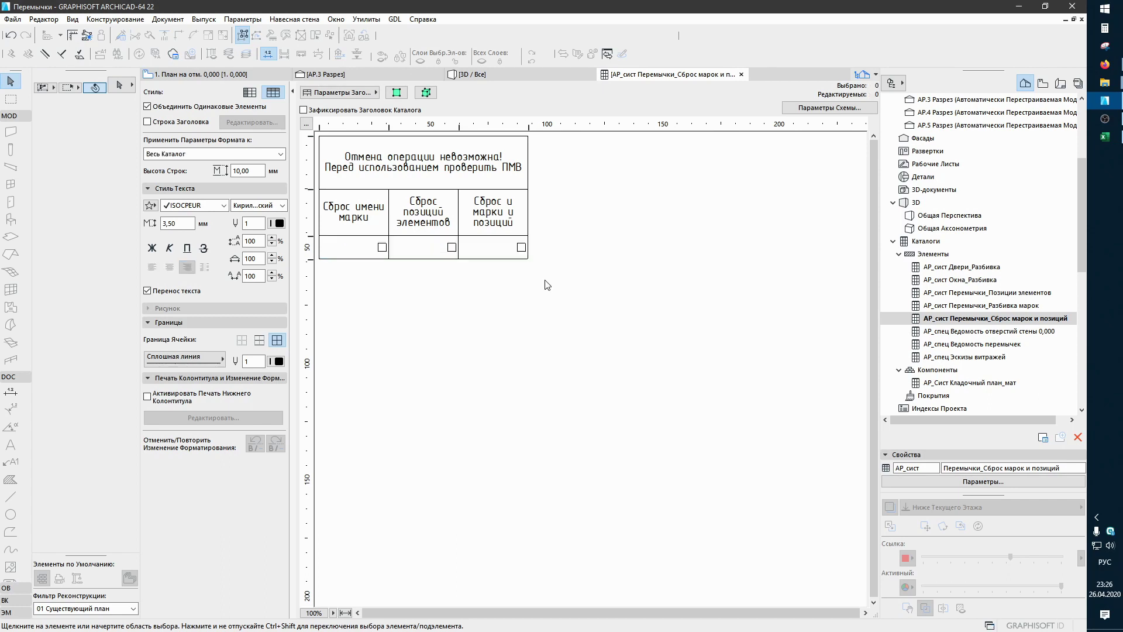
double_click(955, 345)
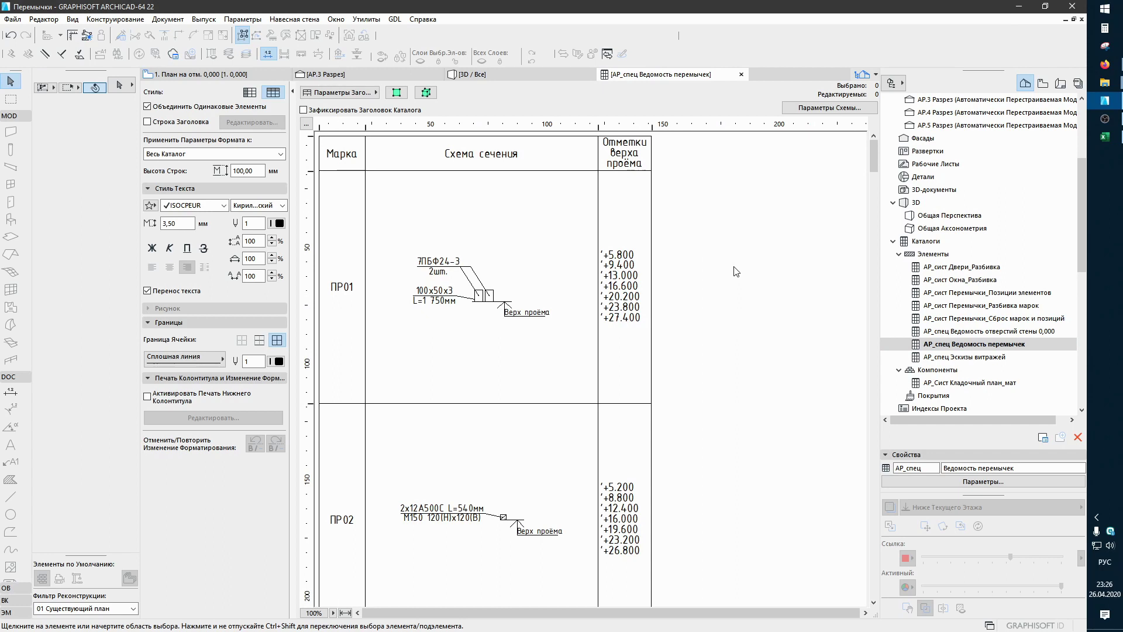
scroll(734, 271, "down", 5)
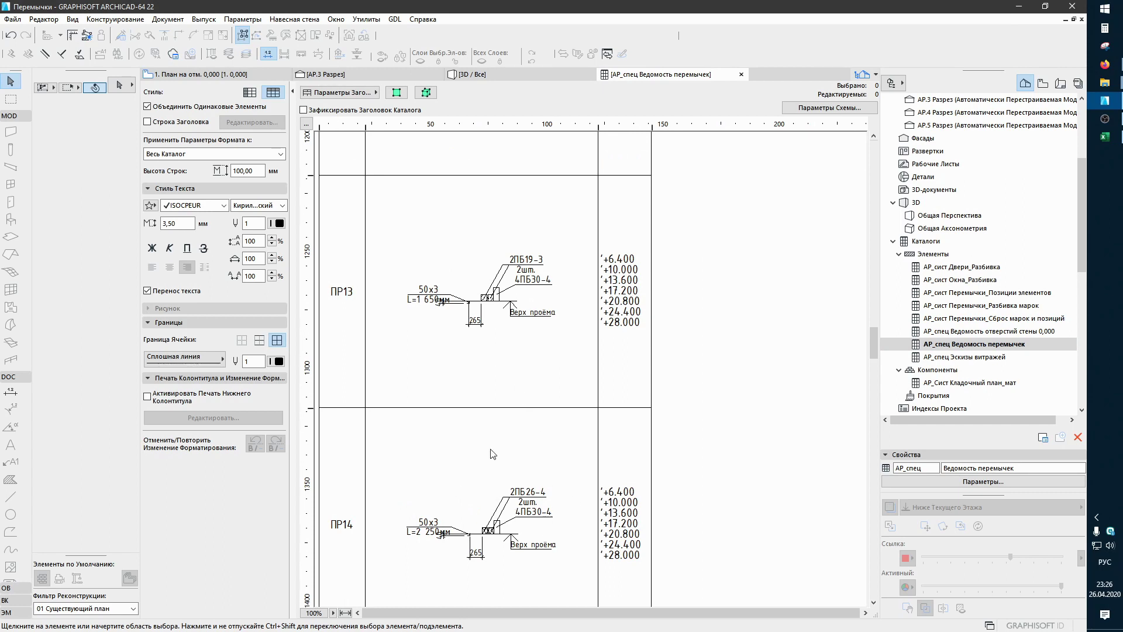
Step: Check the ПР13 section sketch's scale options, leaving them unchanged
left_click(423, 349)
left_click(258, 252)
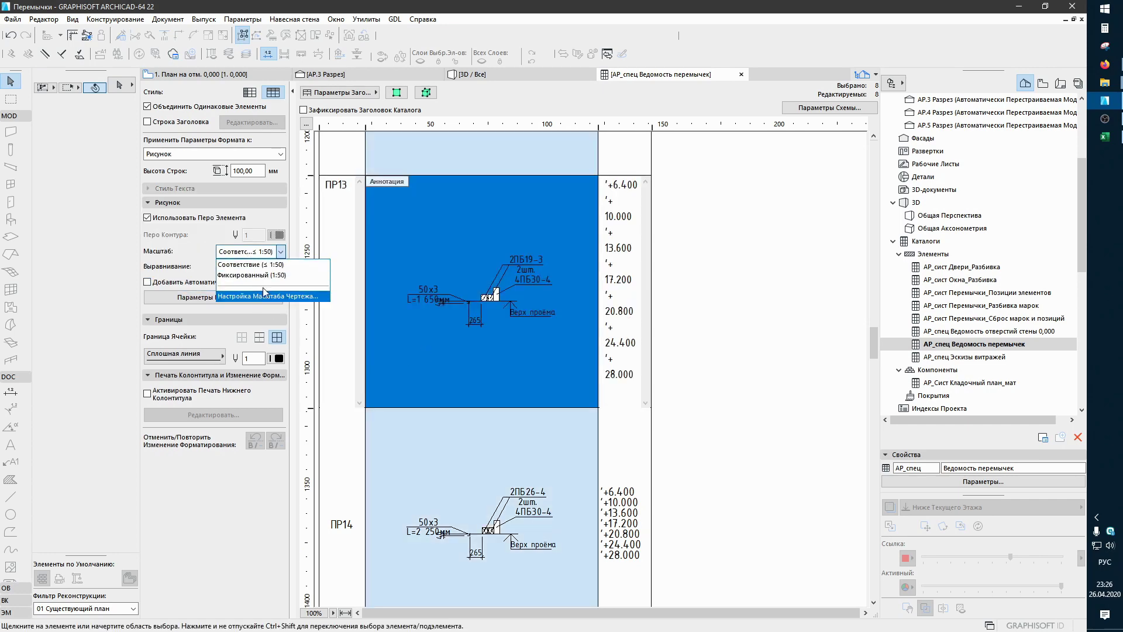
left_click(755, 275)
left_click(216, 74)
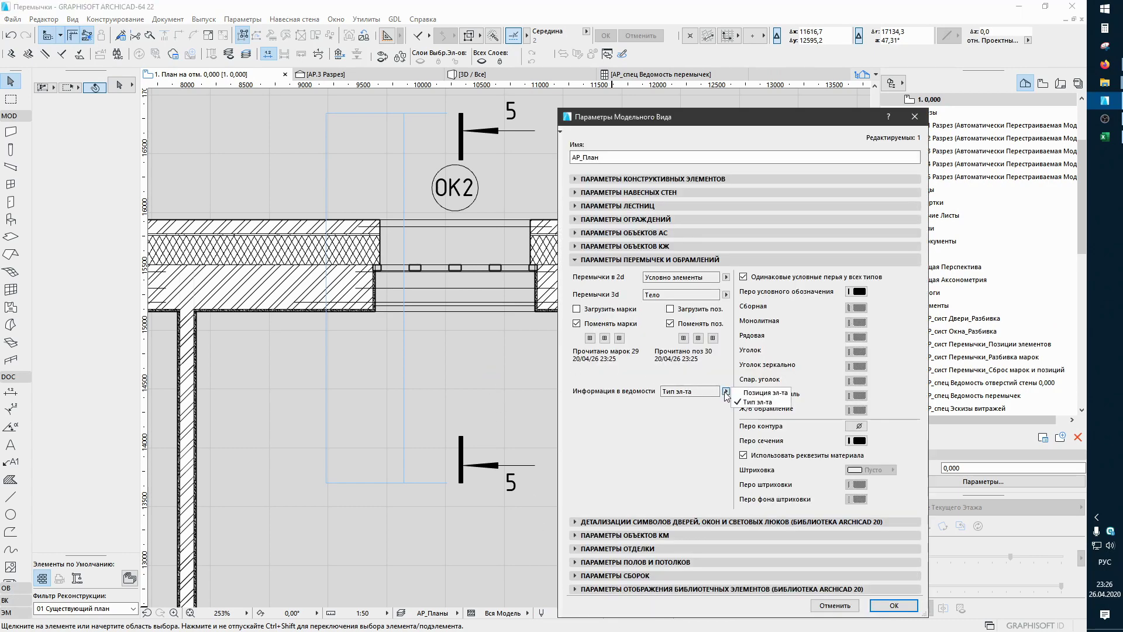
Step: Apply the model view settings, then close and reopen the lintel schedule to check it
left_click(894, 605)
left_click(742, 74)
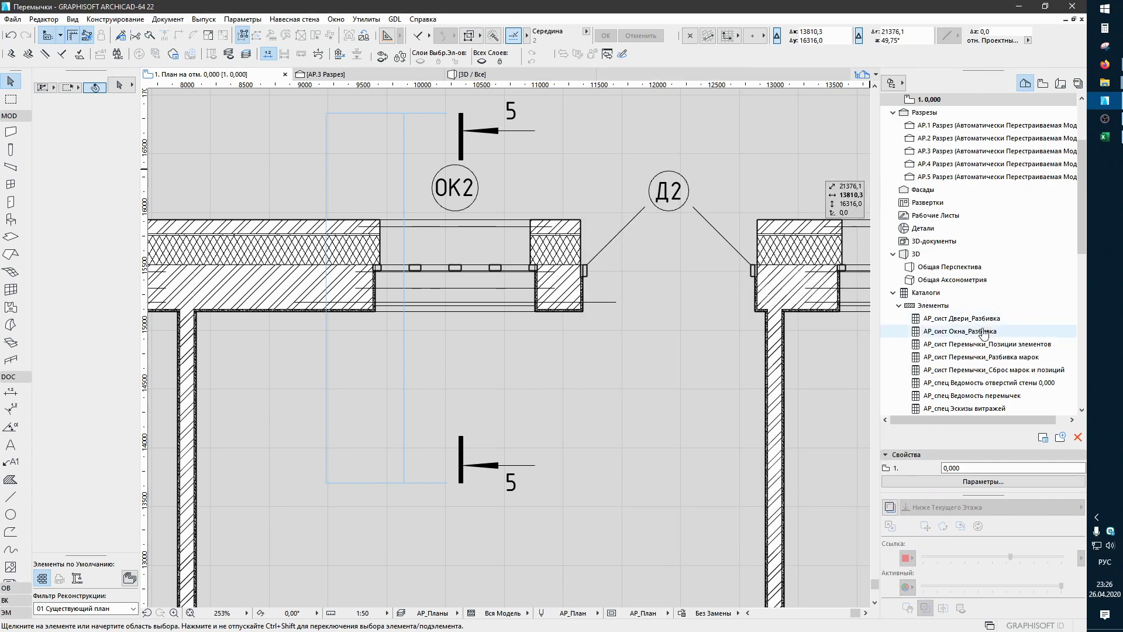
scroll(987, 363, "down", 1)
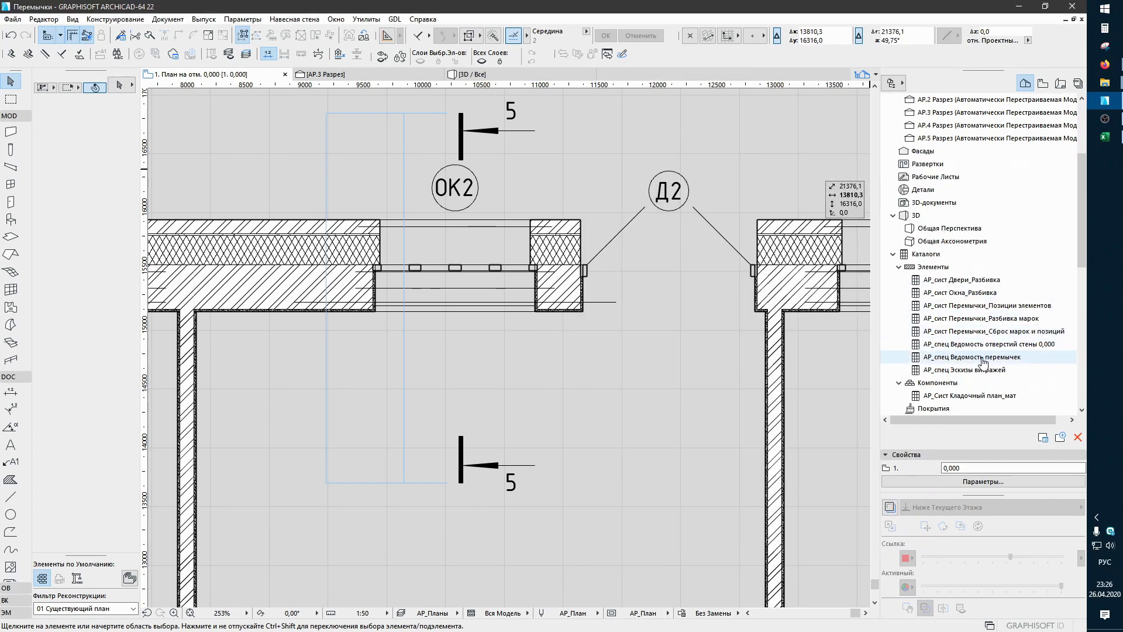
double_click(983, 363)
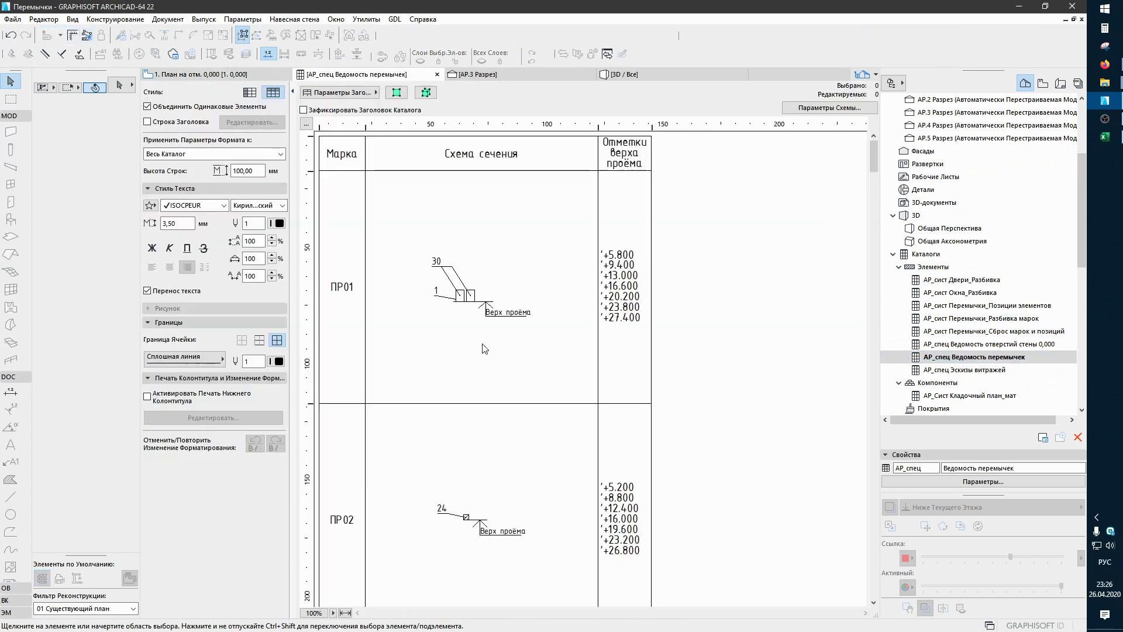
Step: Set the lintel section sketches' drawing scale to a custom 1:10
left_click(484, 348)
left_click(280, 252)
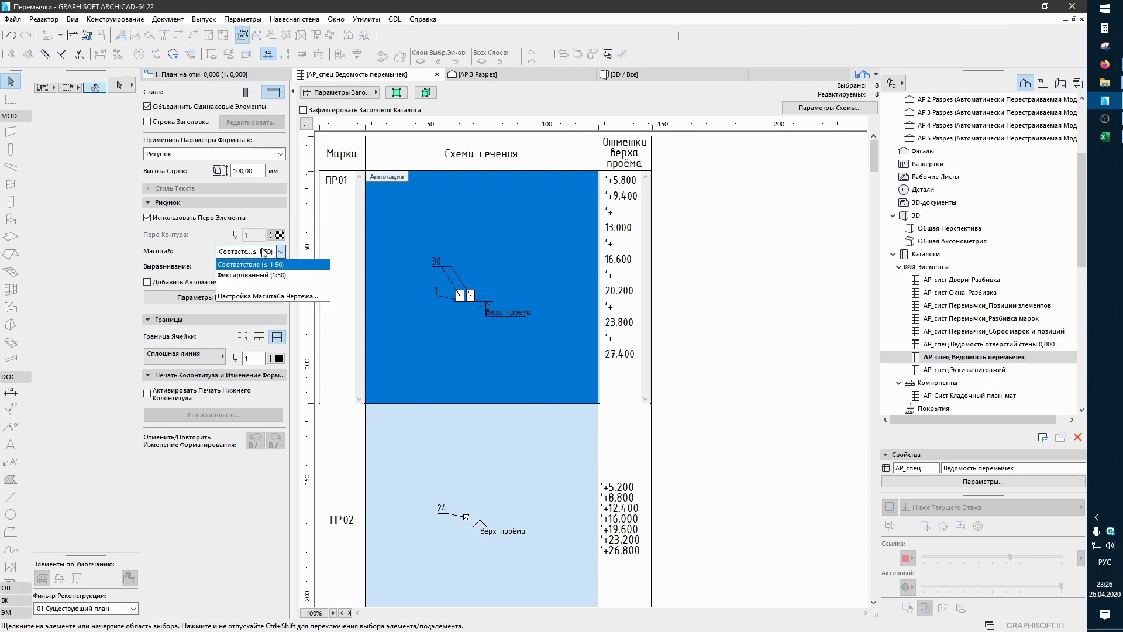
left_click(251, 295)
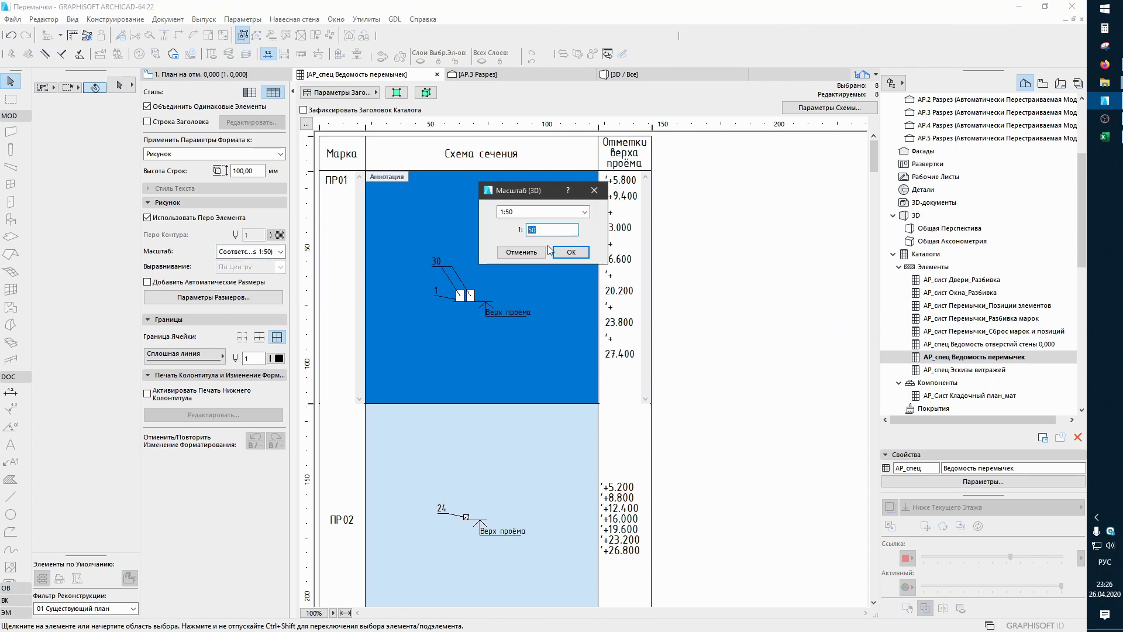
type("10")
left_click(571, 253)
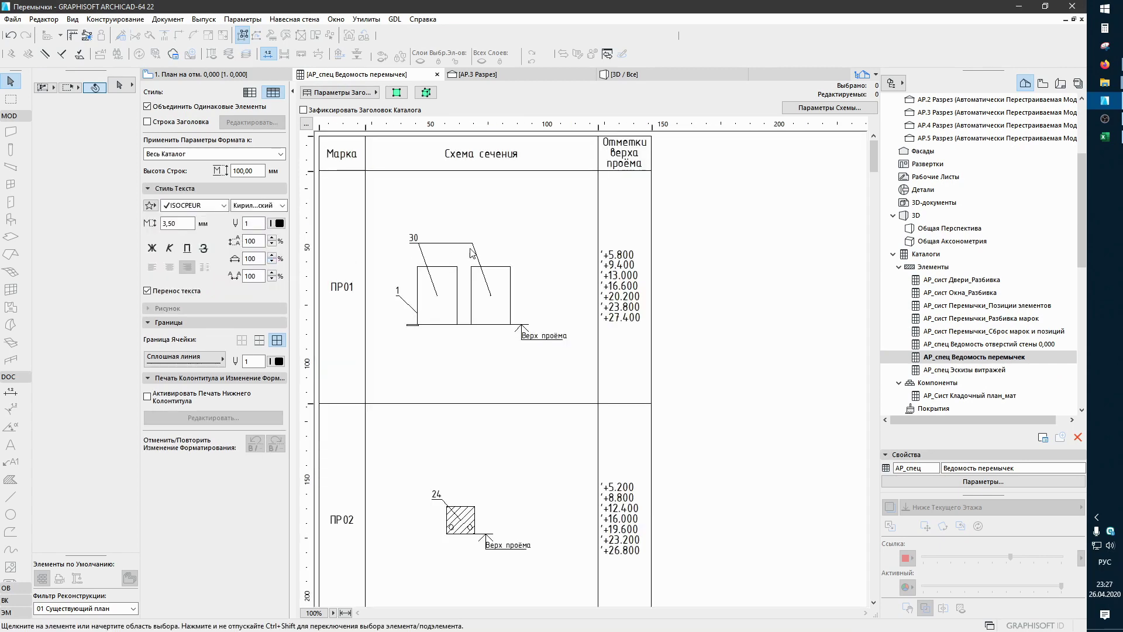
Step: Review the sketches and the Excel specification, then return to the 0,000 ground-floor plan
scroll(743, 260, "down", 5)
scroll(743, 260, "down", 5)
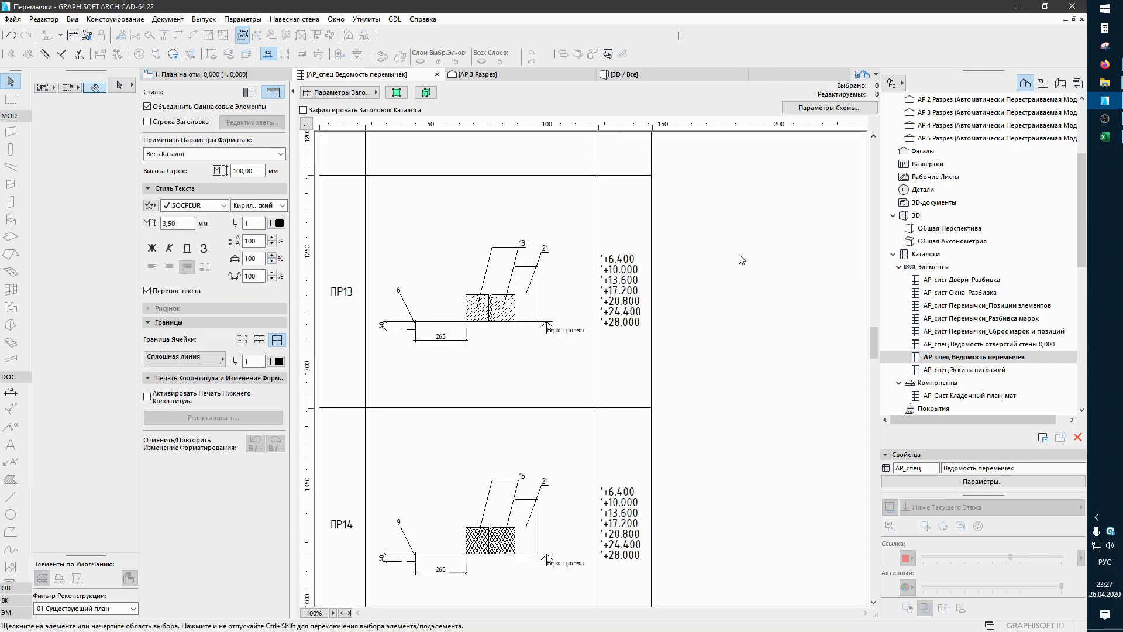
scroll(743, 260, "down", 5)
scroll(742, 260, "down", 5)
scroll(742, 259, "down", 4)
scroll(742, 259, "down", 6)
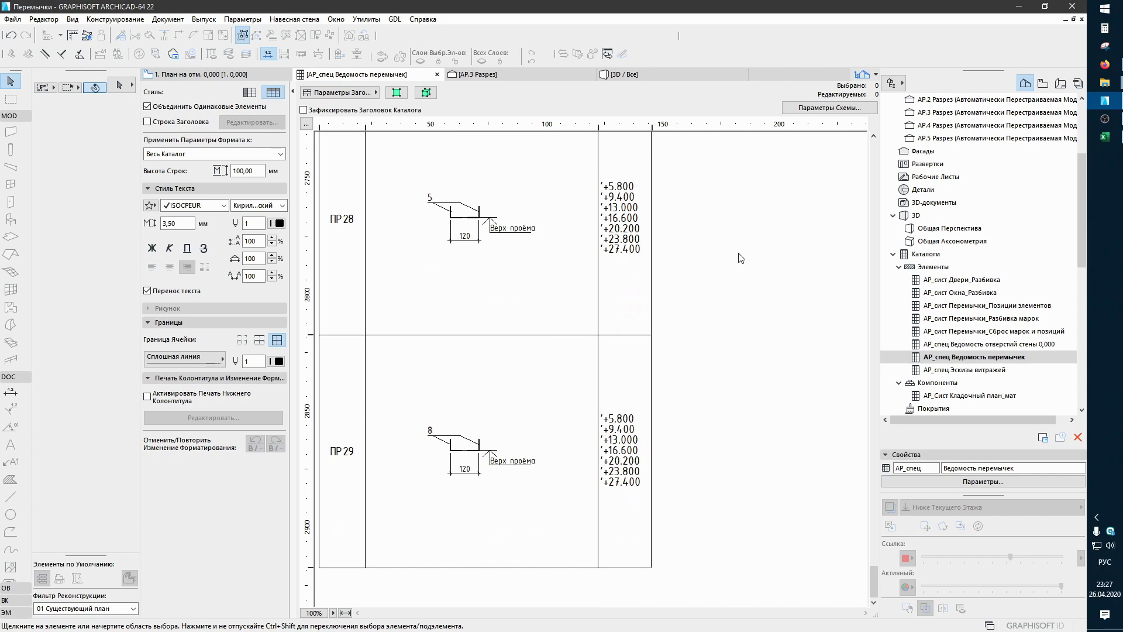
left_click(1103, 143)
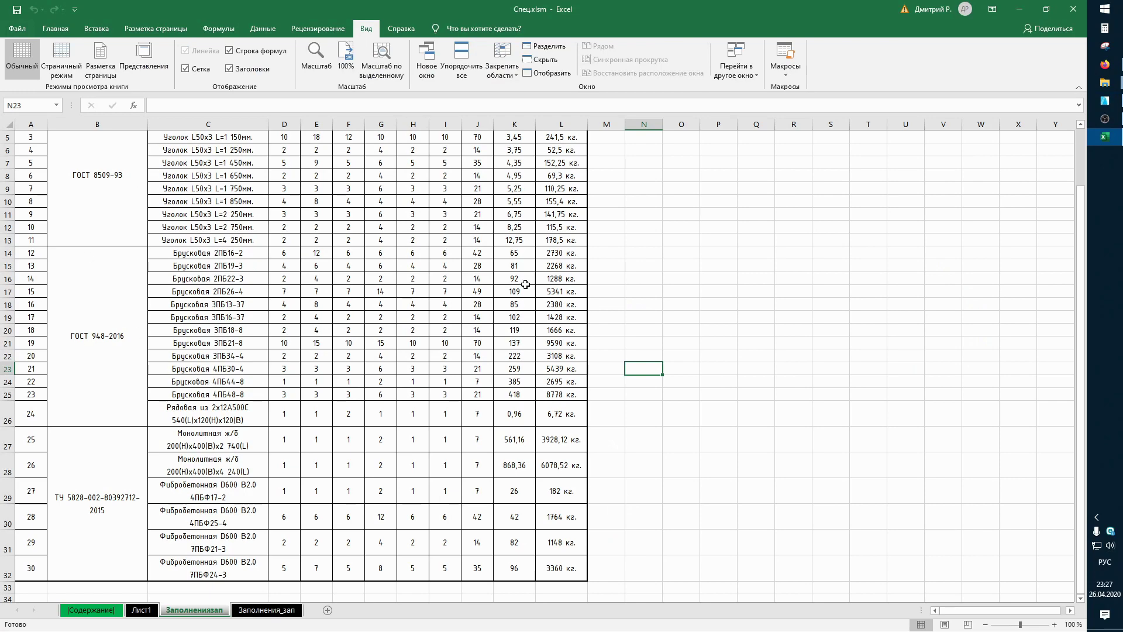
left_click(1020, 12)
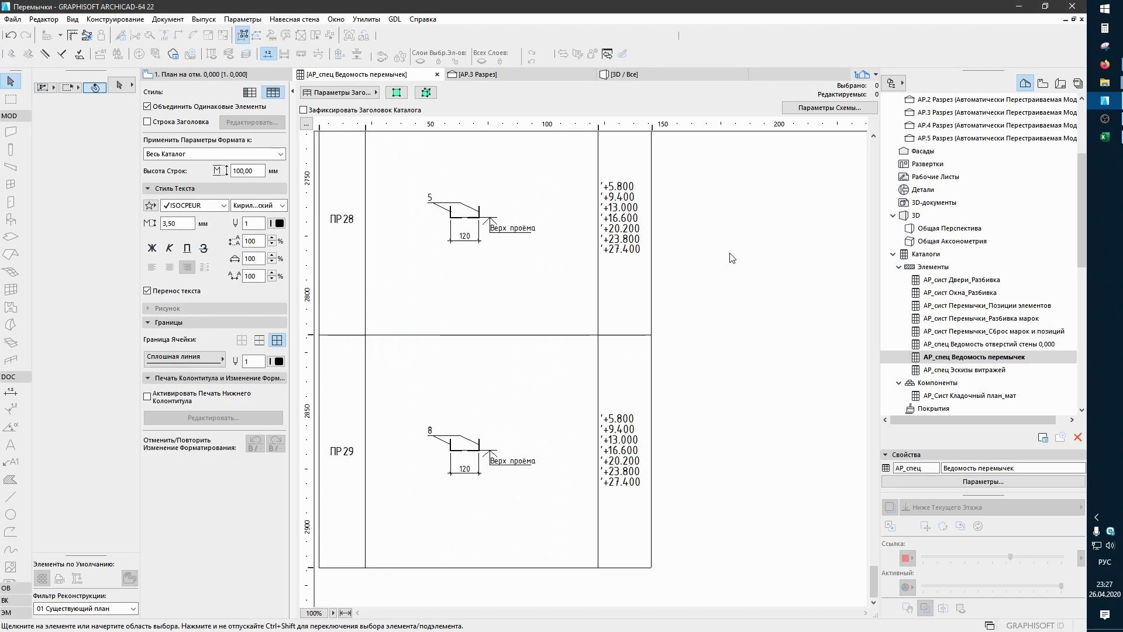
left_click(199, 74)
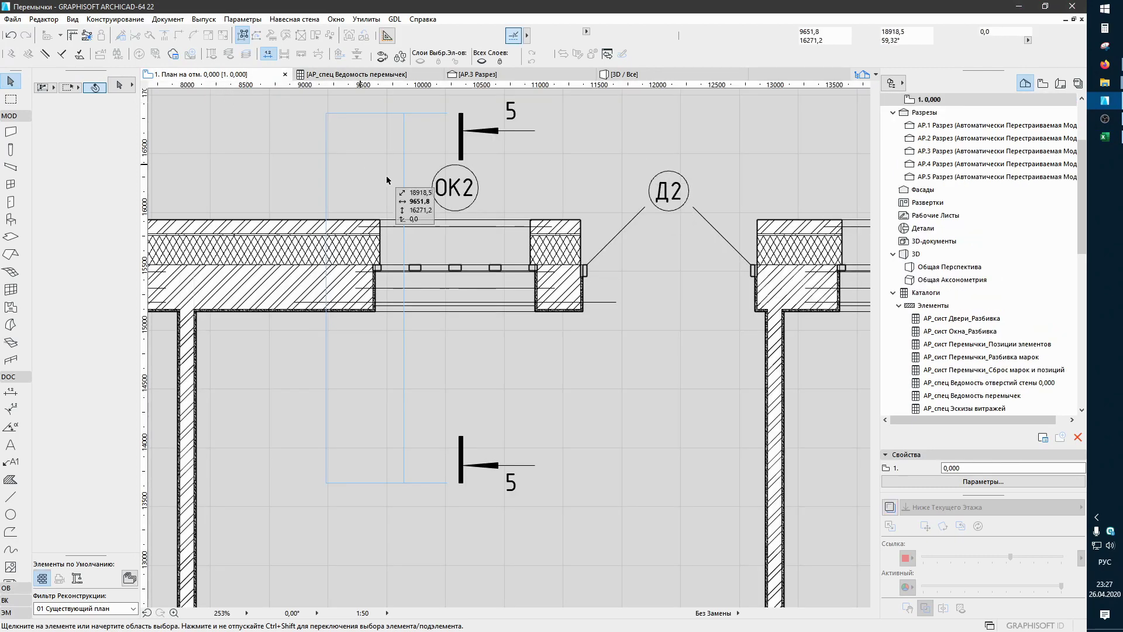
Step: Apply the АР_Кладочный план model view set to the ground-floor plan
scroll(519, 338, "down", 3)
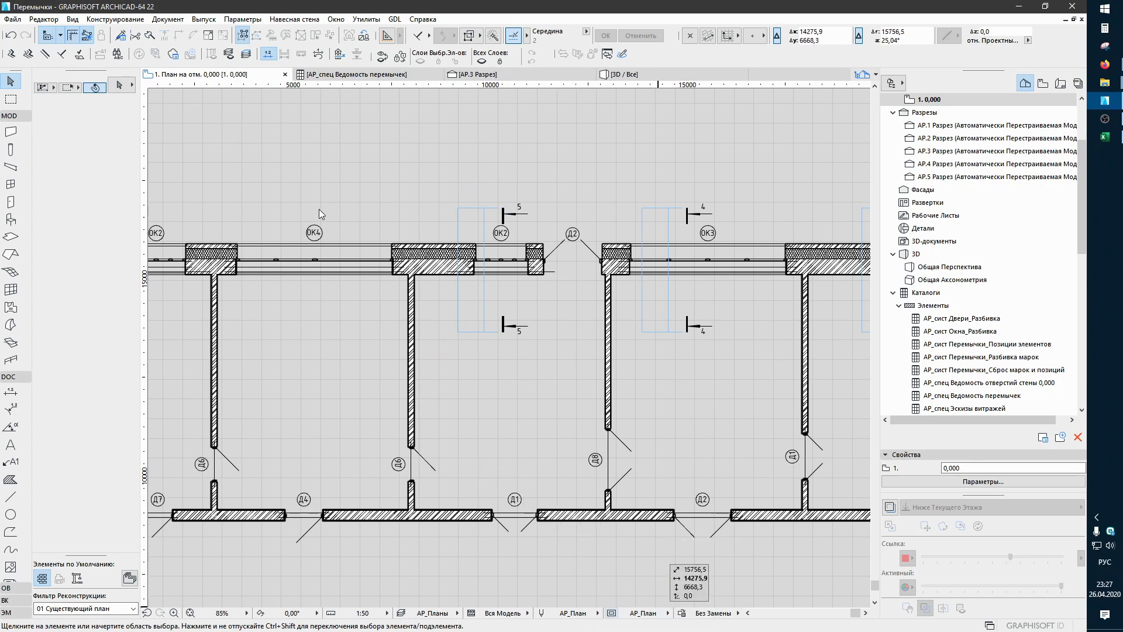
left_click(561, 138)
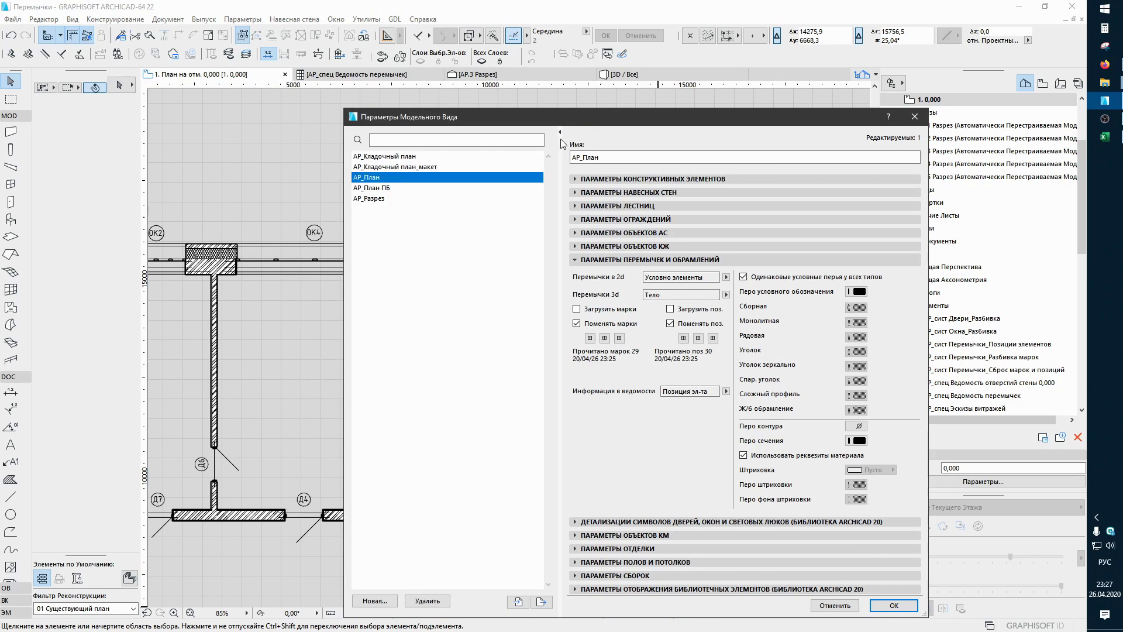
left_click(401, 166)
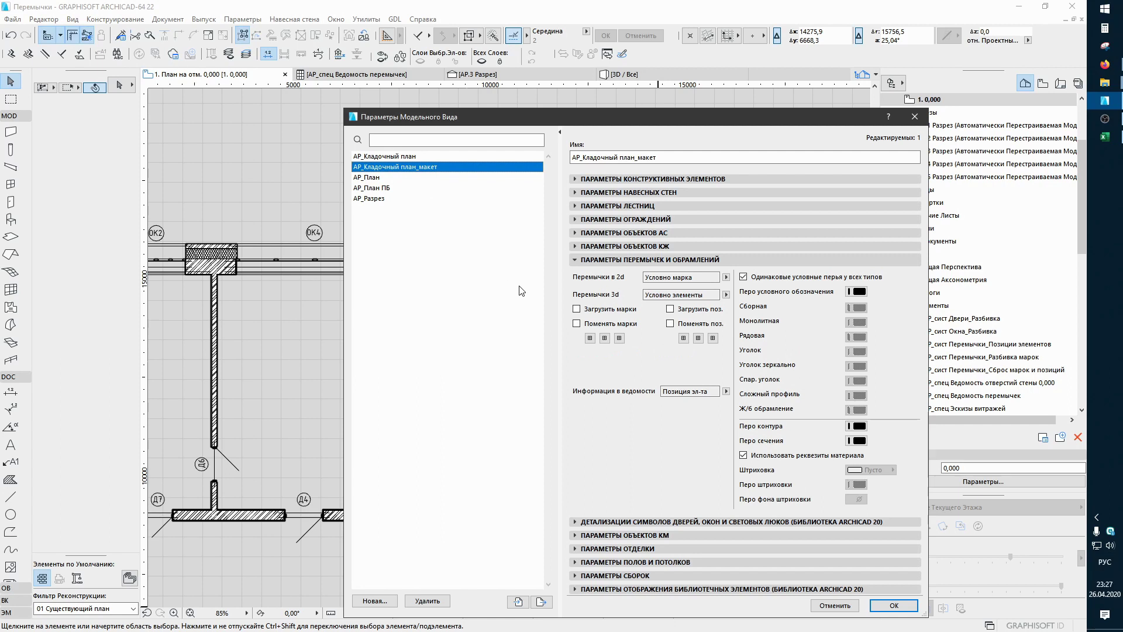
left_click(391, 156)
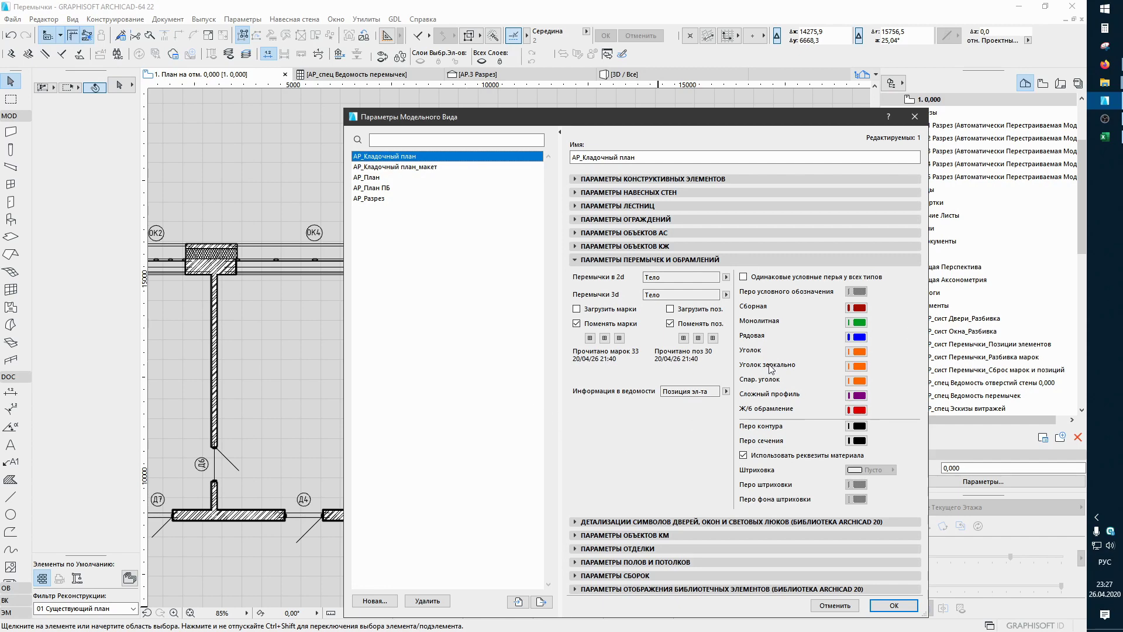
left_click(894, 606)
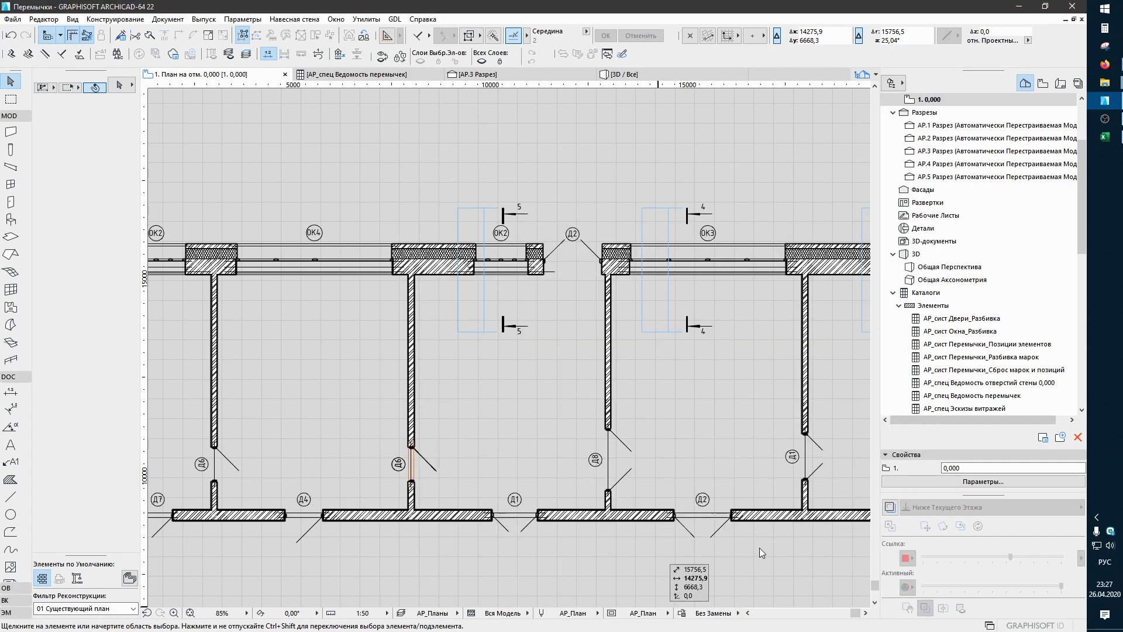
Step: Set Partial Structure Display to Без Отделки so the lintel marks appear without finishes
middle_click_drag(322, 342, 649, 299)
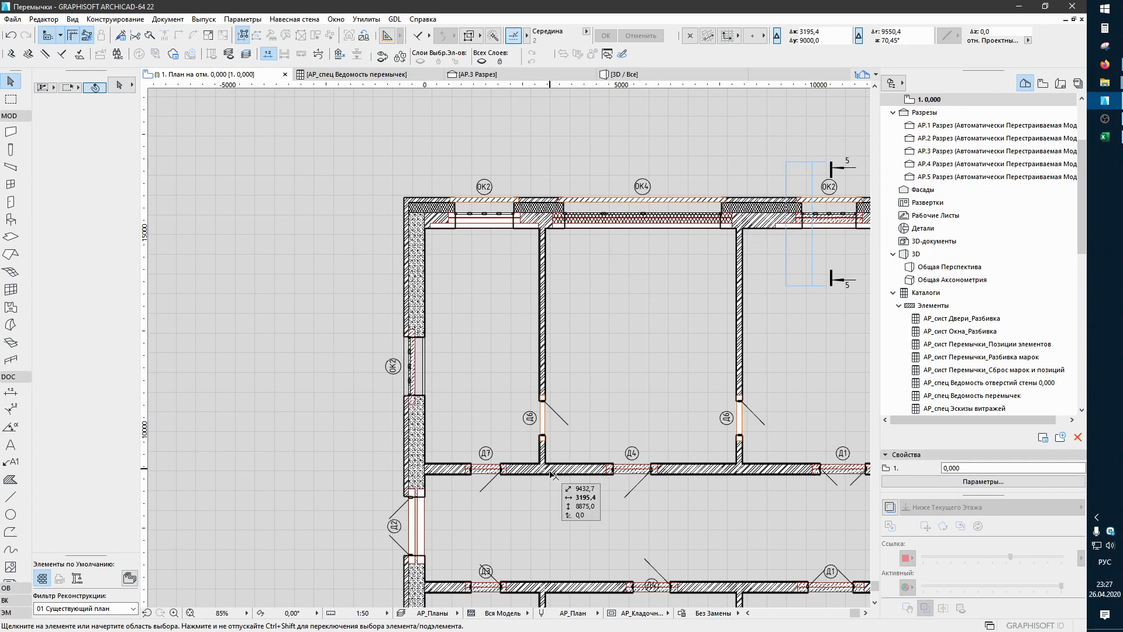
middle_click_drag(639, 591, 554, 361)
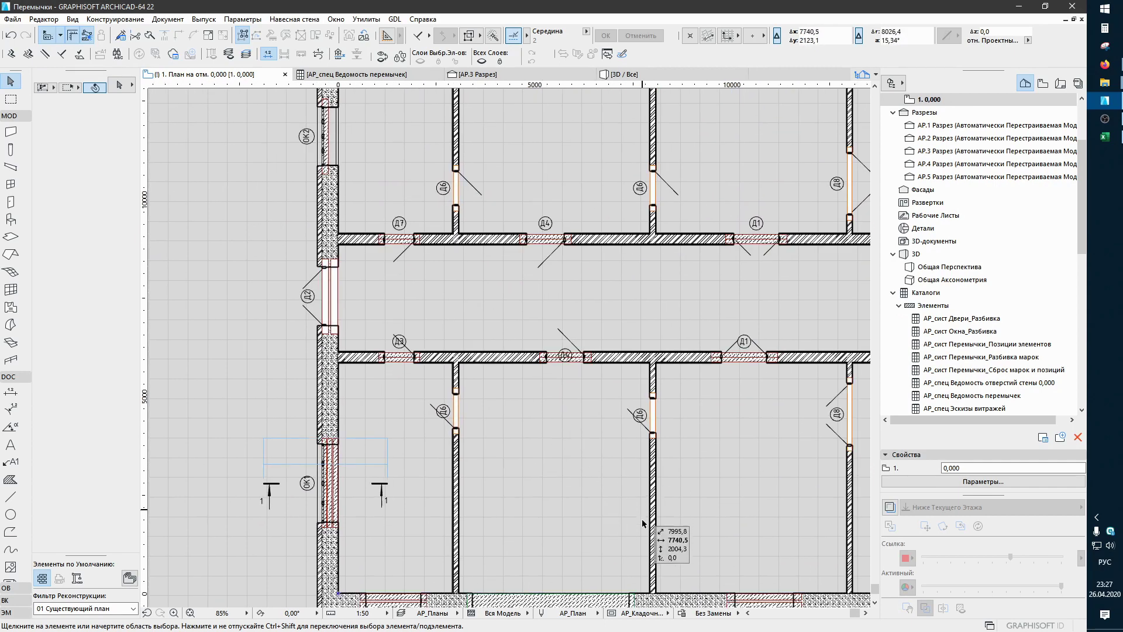
middle_click_drag(600, 486, 547, 449)
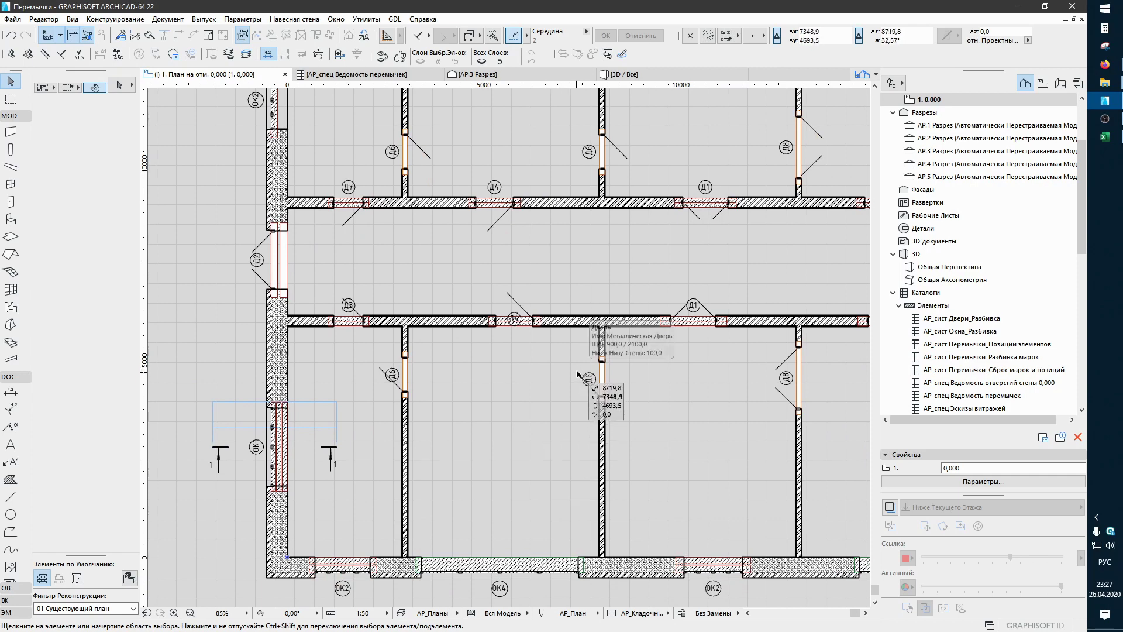
left_click(490, 614)
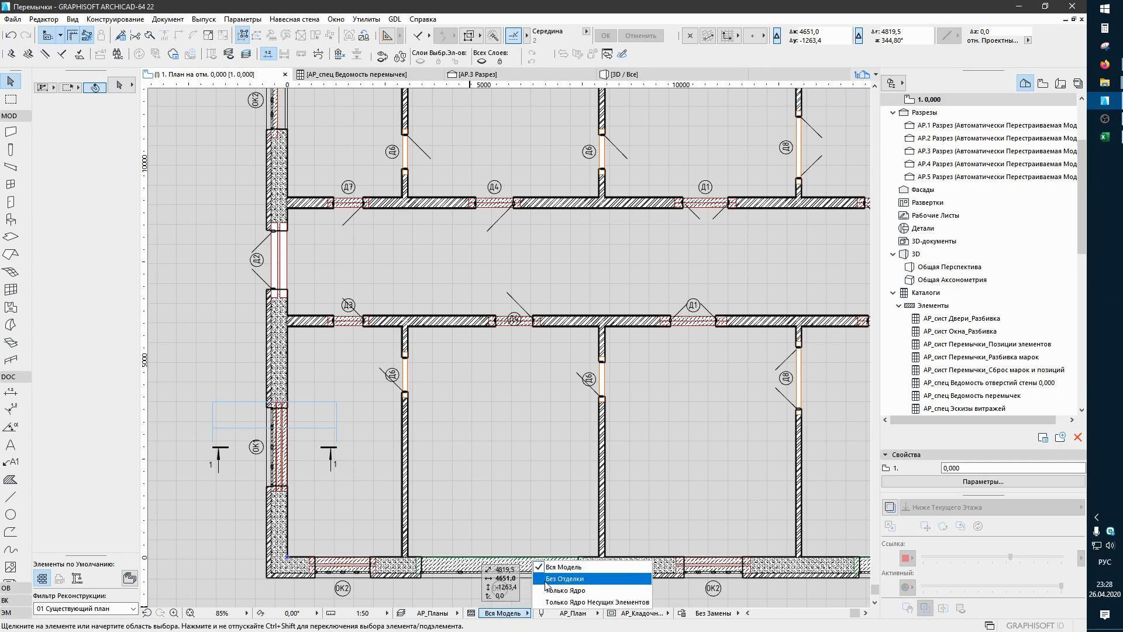
left_click(563, 579)
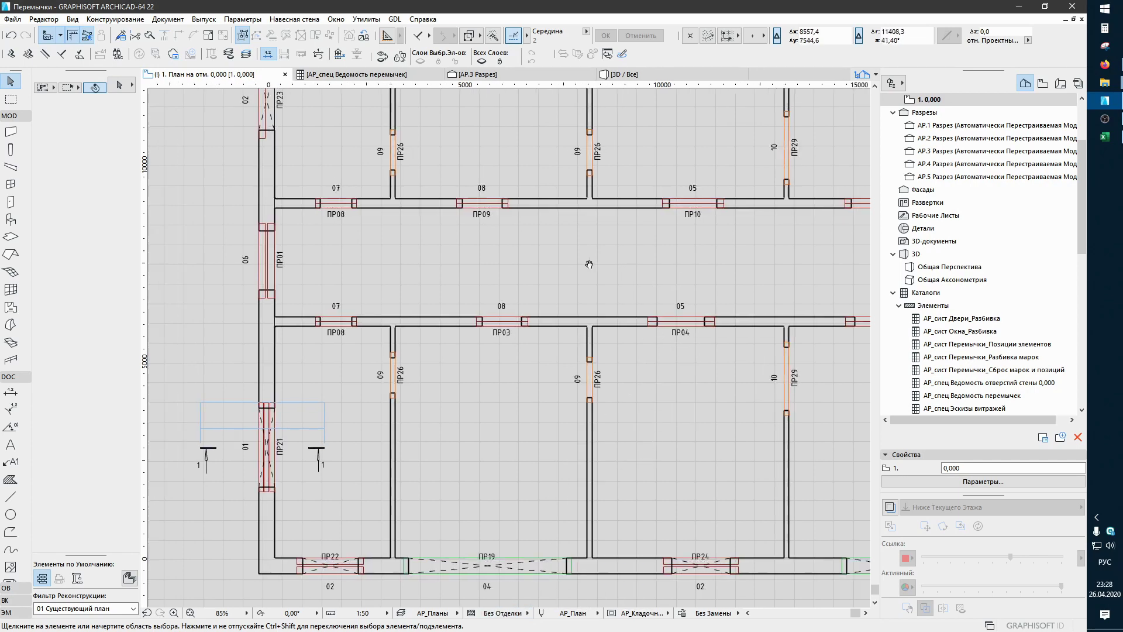
middle_click_drag(658, 313, 515, 319)
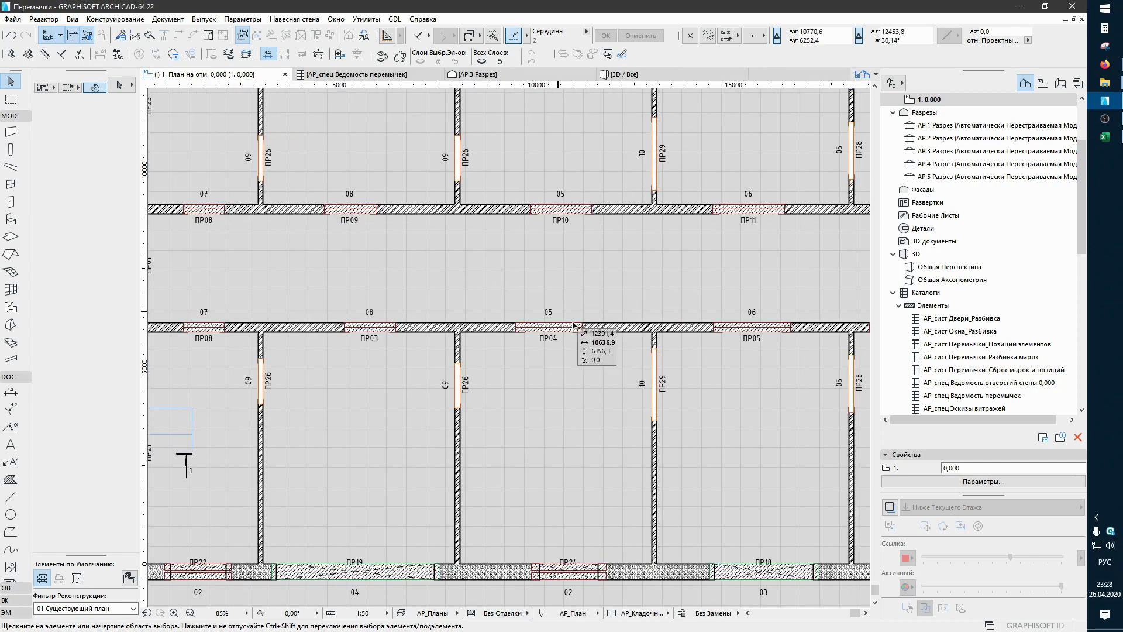
left_click(457, 388)
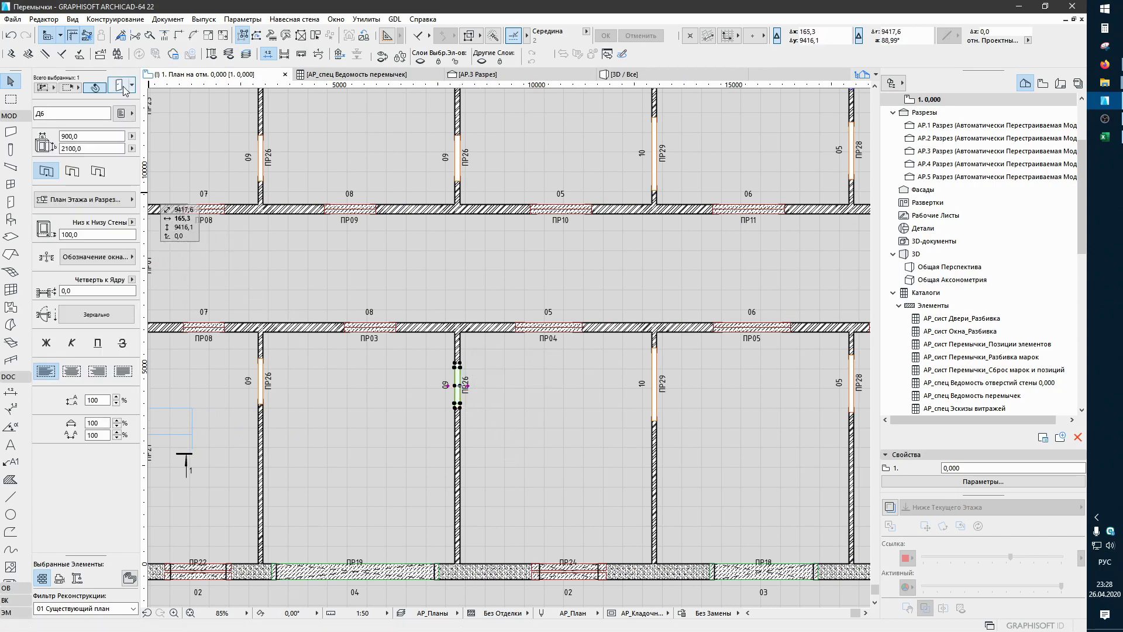
left_click(121, 86)
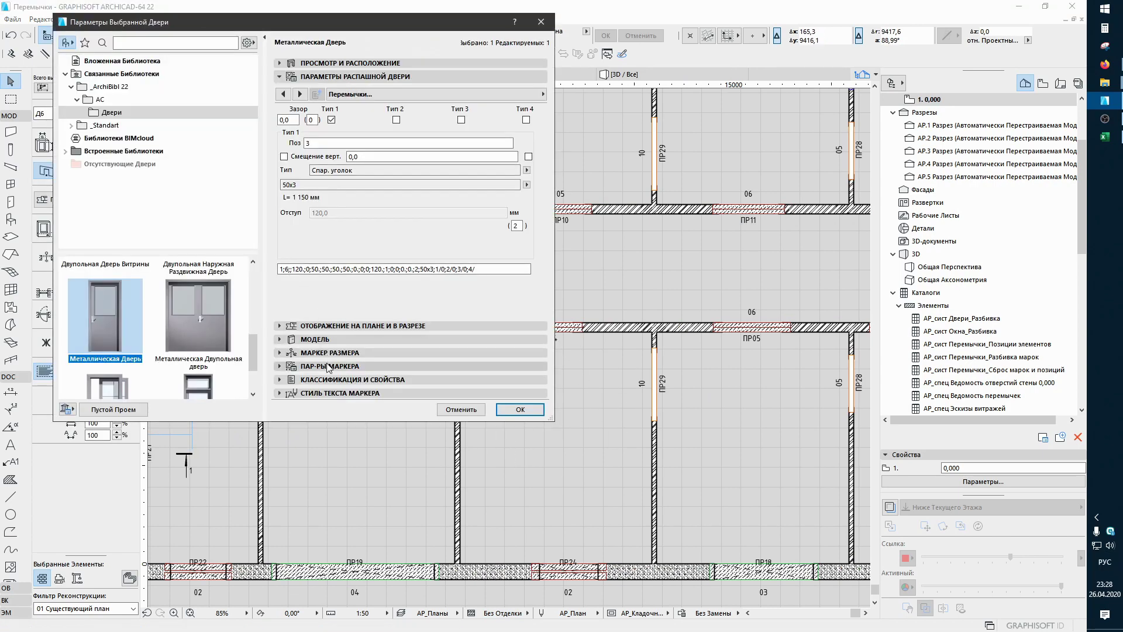
left_click(324, 353)
left_click(329, 471)
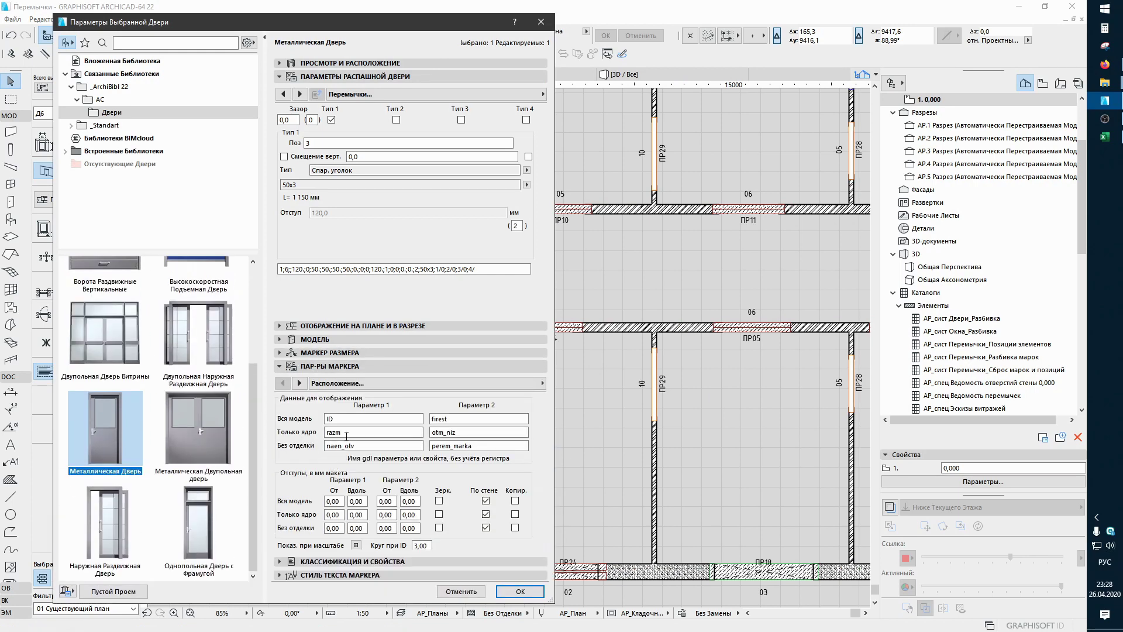
left_click(324, 76)
left_click(328, 117)
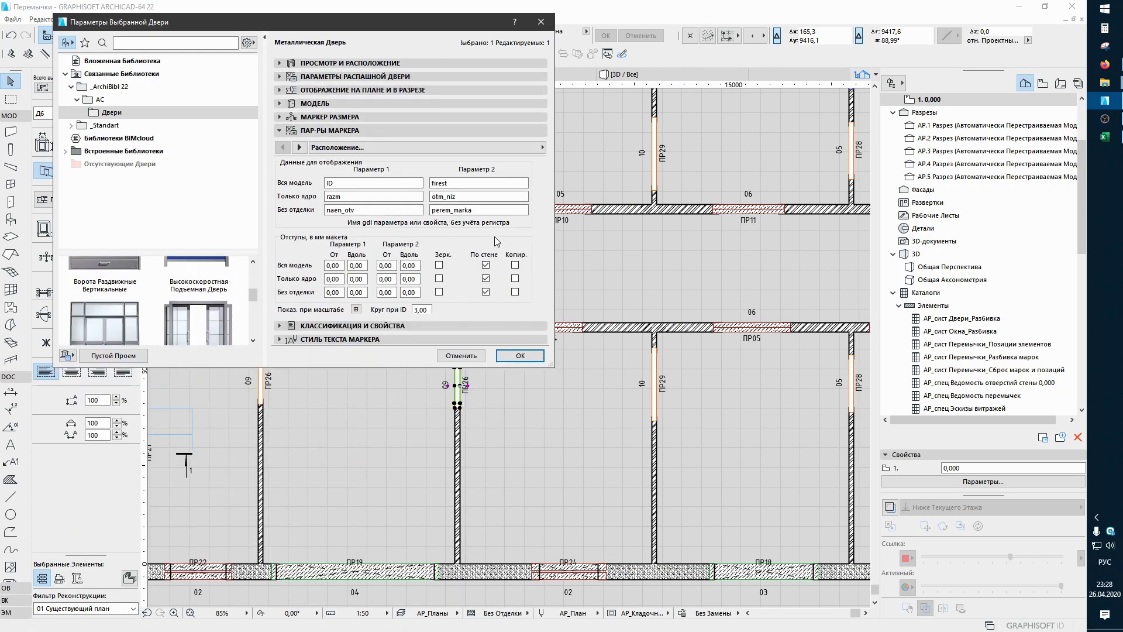
double_click(450, 210)
double_click(351, 209)
key("Tab")
left_click(518, 357)
left_click(537, 401)
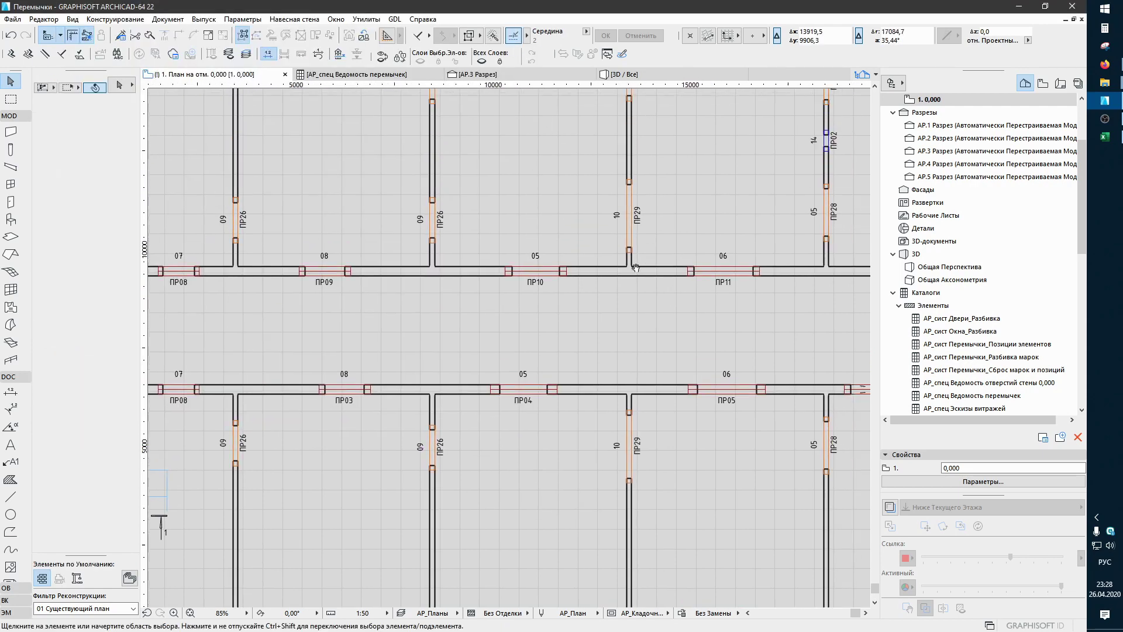
mouse_move(648, 202)
middle_mouse_down()
mouse_move(520, 197)
mouse_move(515, 237)
middle_mouse_up()
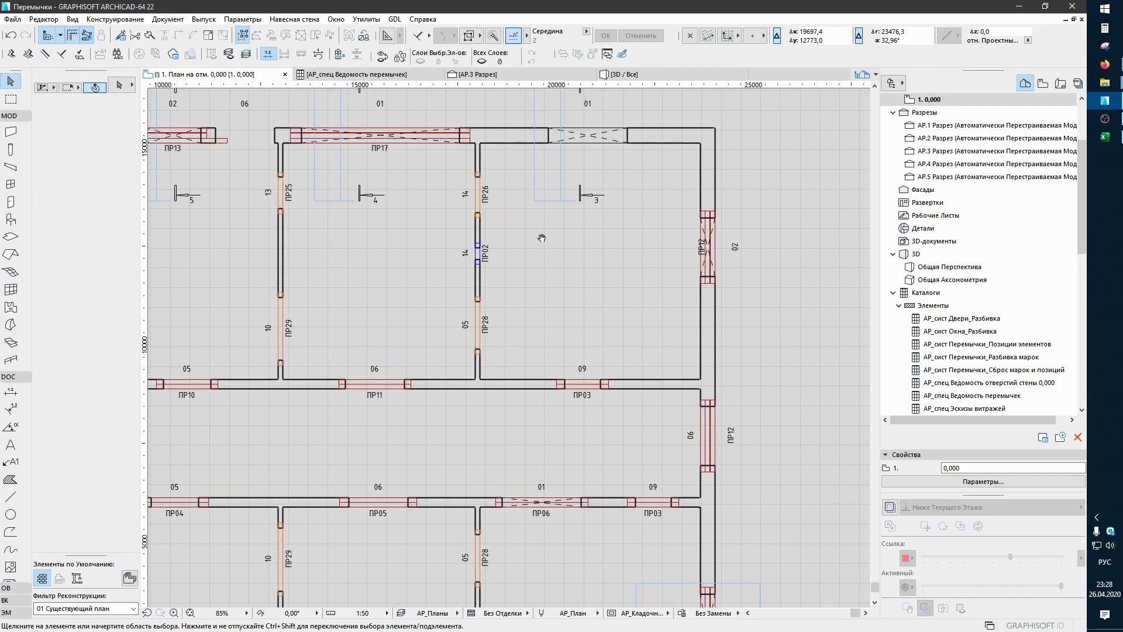
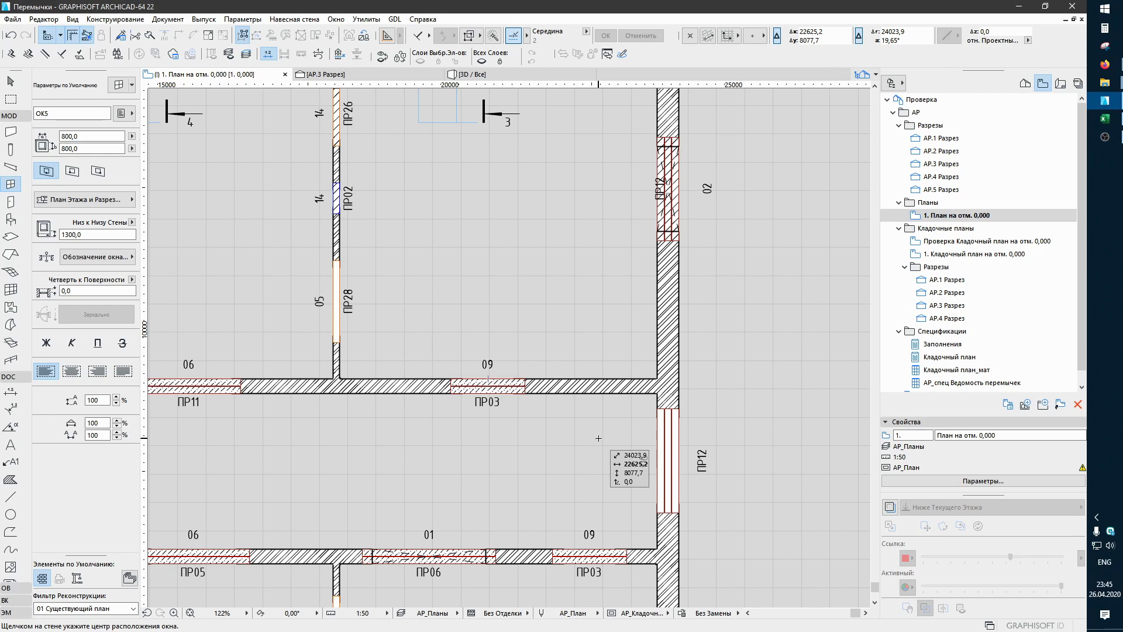
Step: Place a new wall opening in the horizontal wall right of ПР03
left_click(578, 385)
left_click(572, 352)
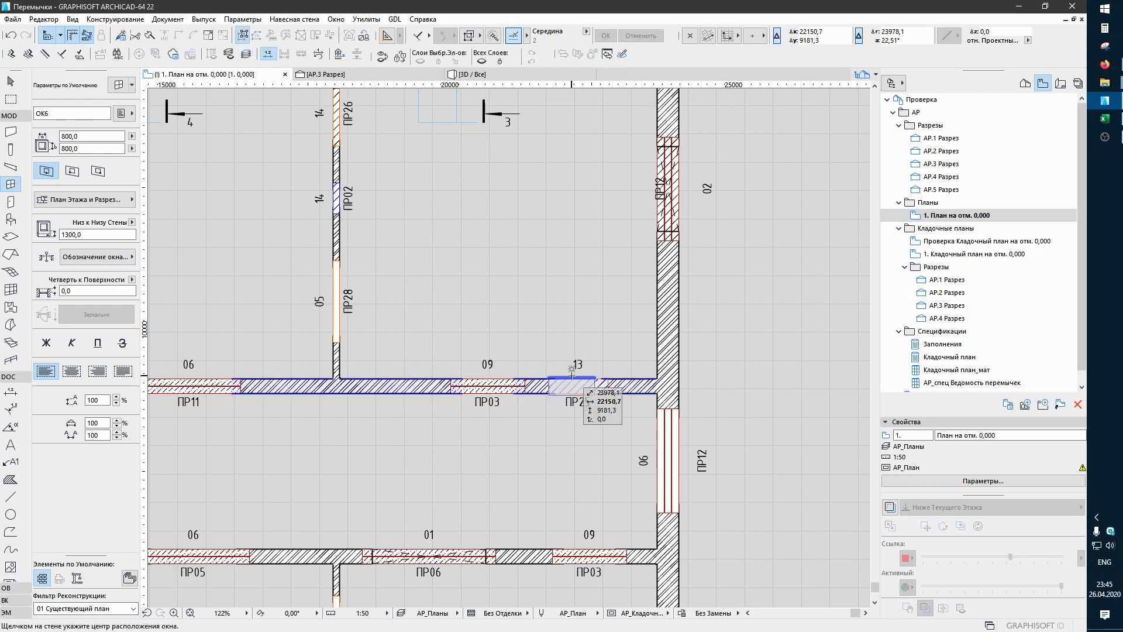
left_click(556, 387, "shift")
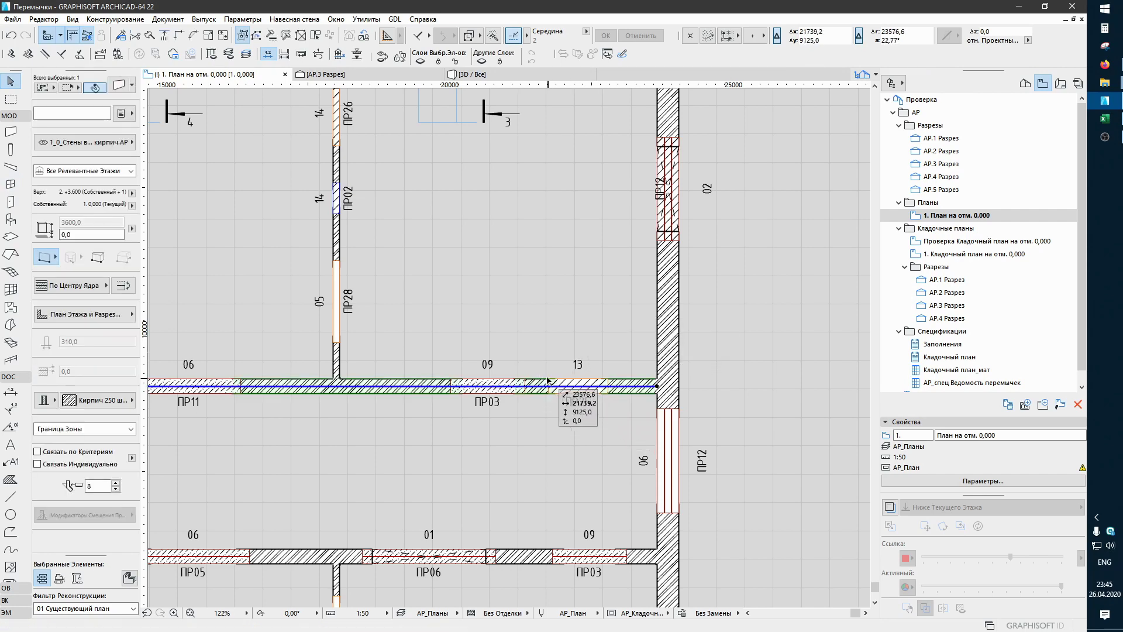
Step: Give the new opening ПР25 the Примечание discipline note ОВ
left_click(563, 386)
left_click(121, 87)
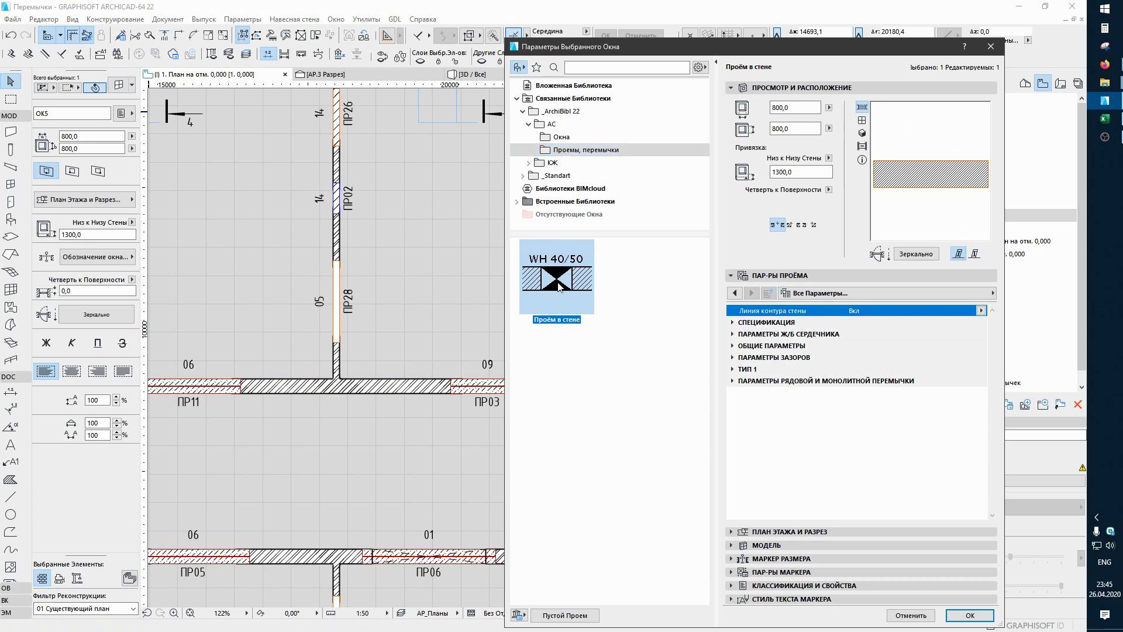
mouse_move(561, 280)
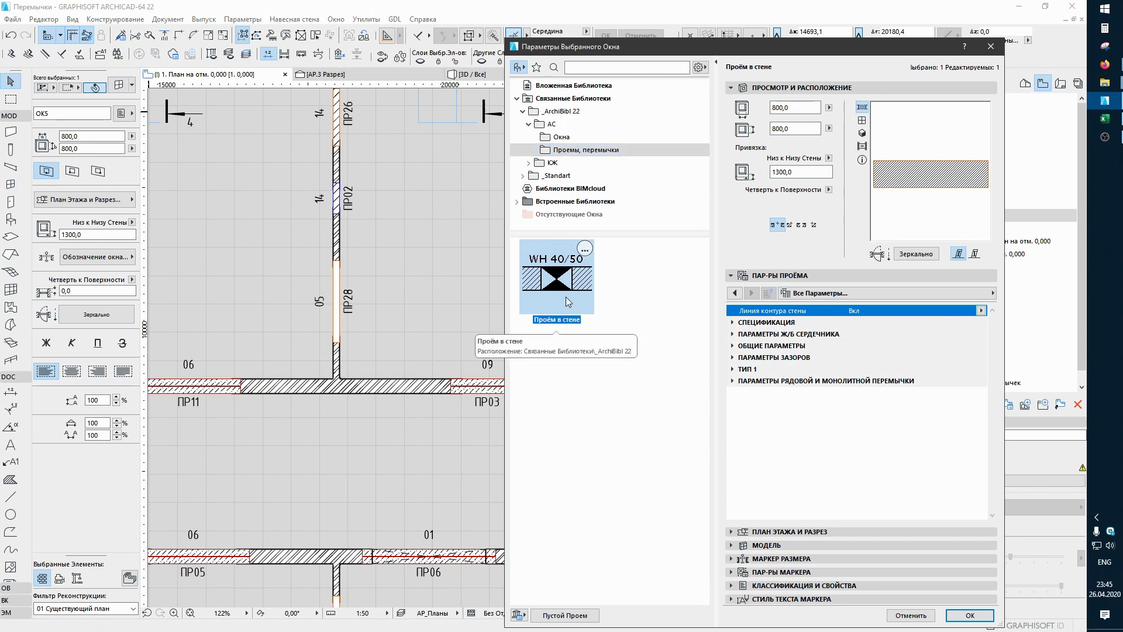
left_click(735, 293)
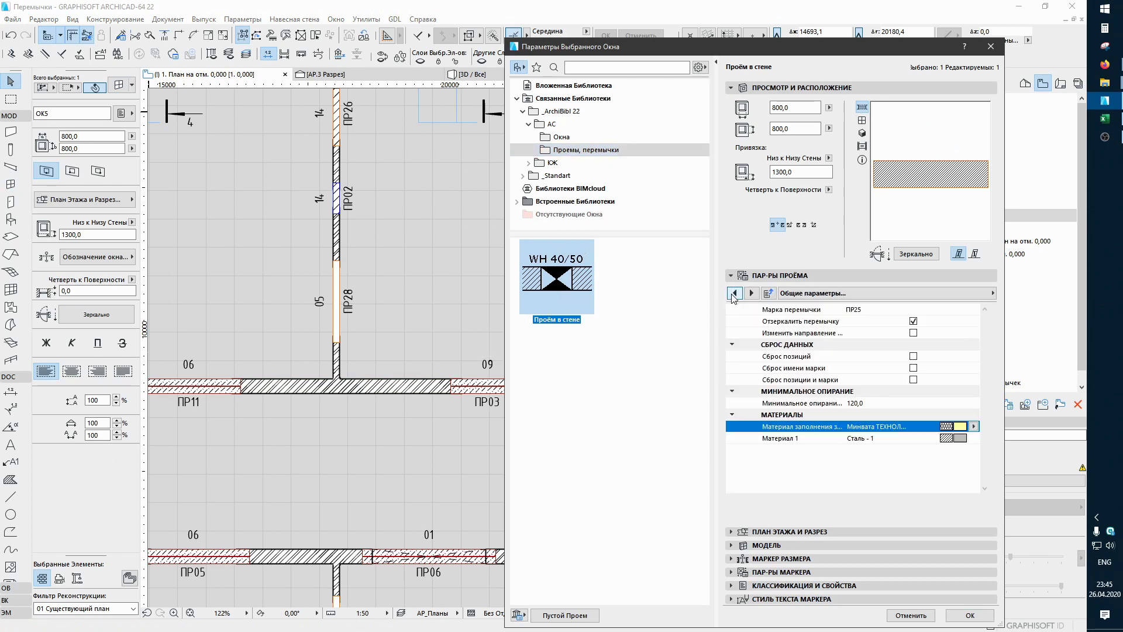
left_click(734, 295)
left_click(734, 295)
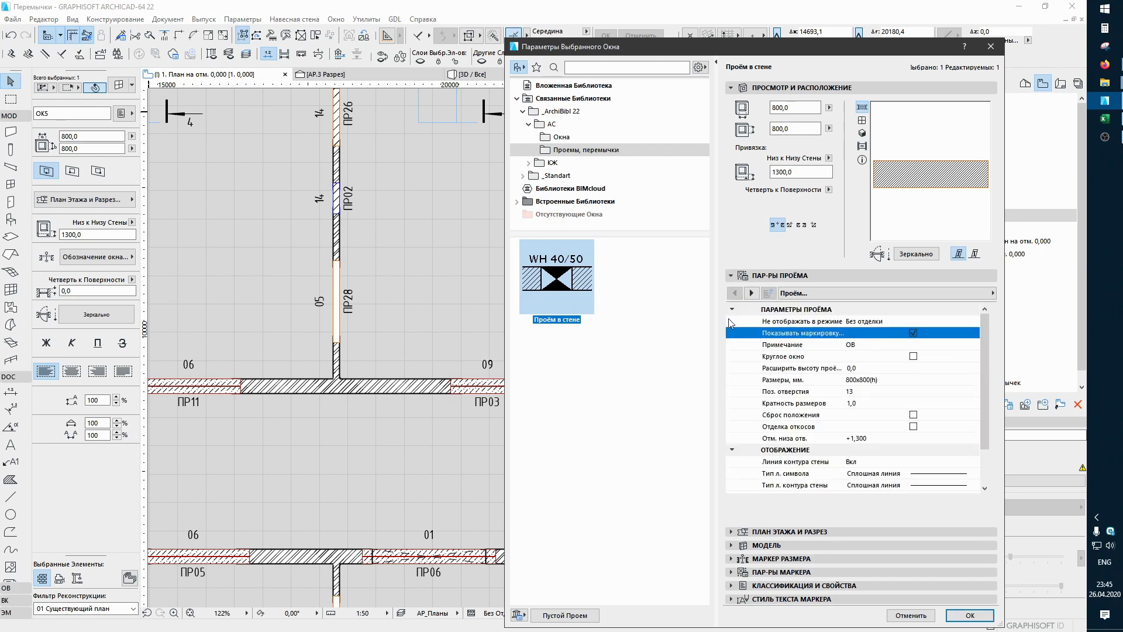
left_click(803, 347)
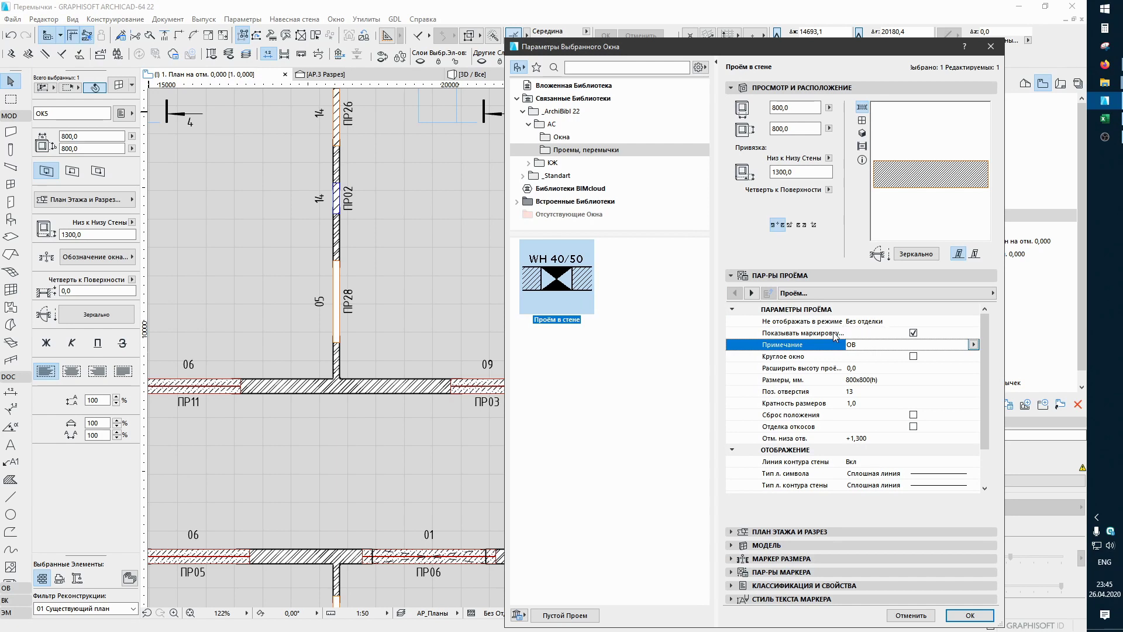
left_click(904, 617)
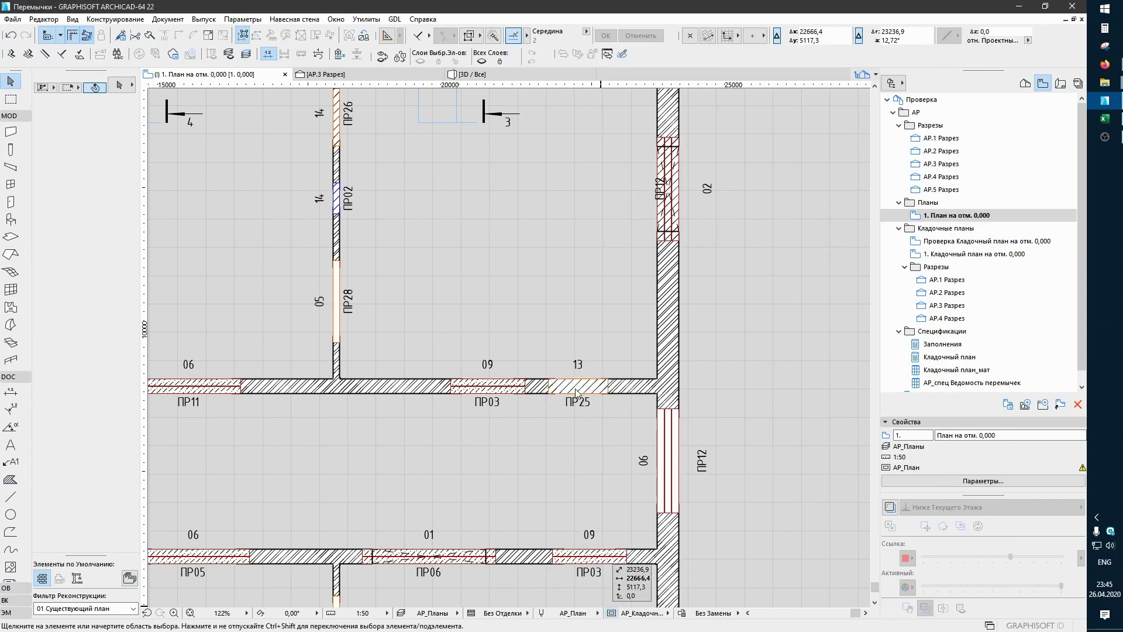
Step: Set Перемычки в 2d to Условно элементы in Model View Options
key("ctrl+shift+b")
left_click(727, 277)
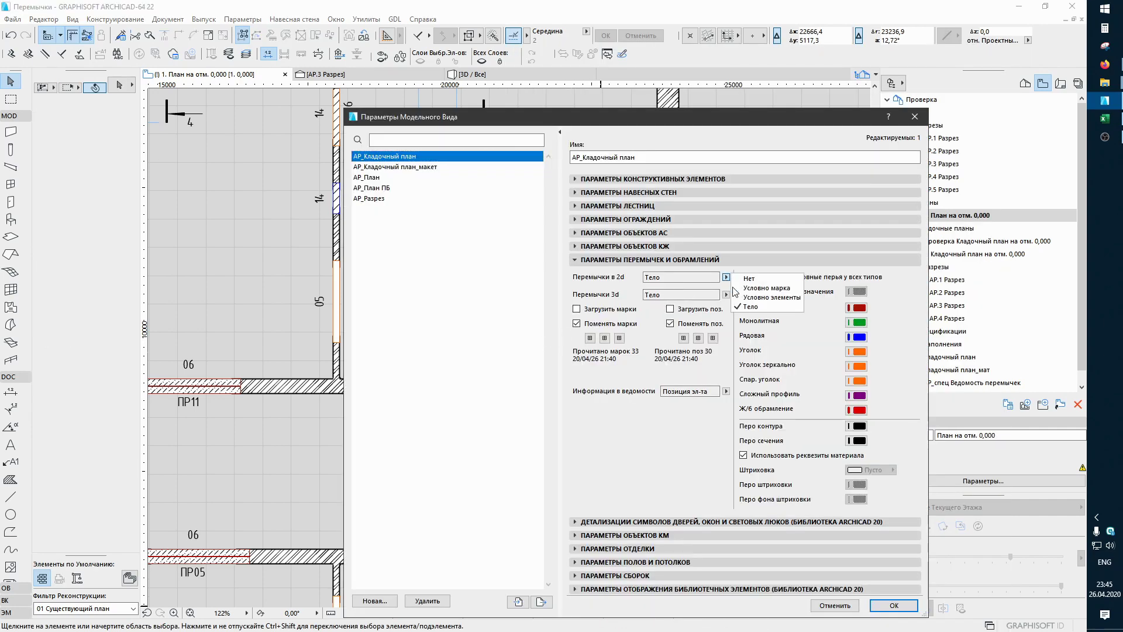
left_click(881, 608)
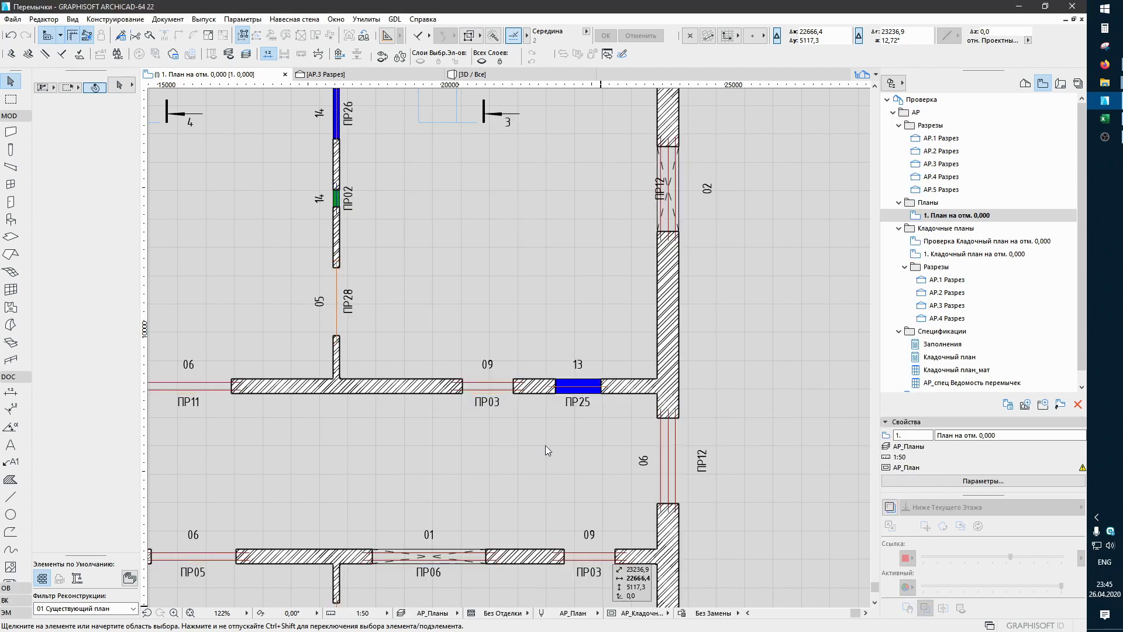
Step: Change opening ПР25's Примечание note from ОВ to ВК
left_click(556, 397)
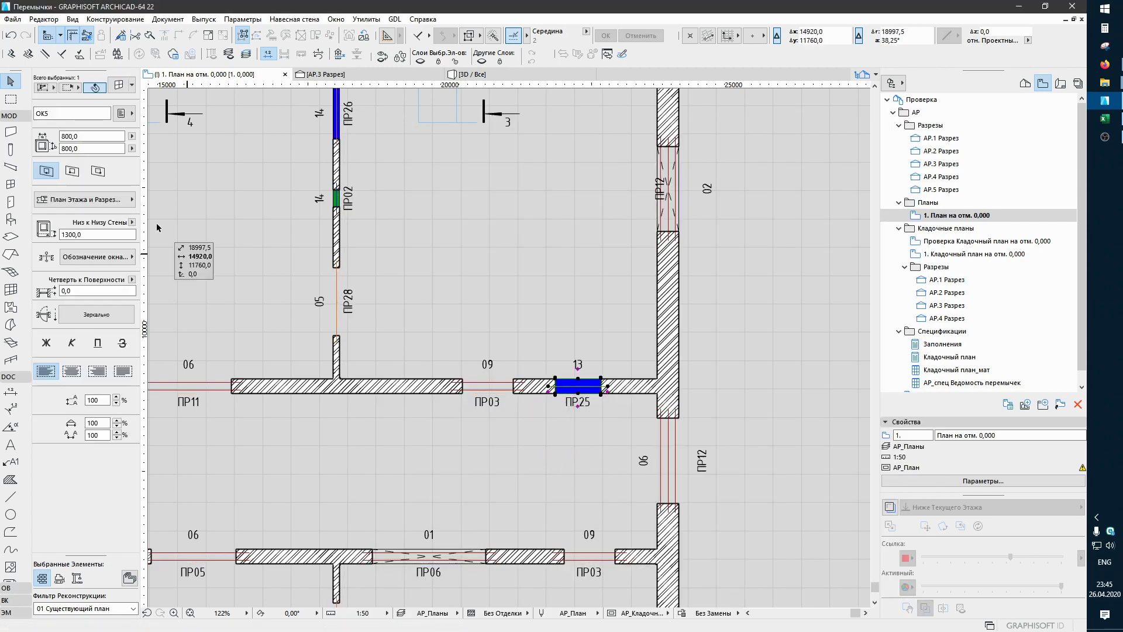
left_click(118, 85)
left_click(734, 292)
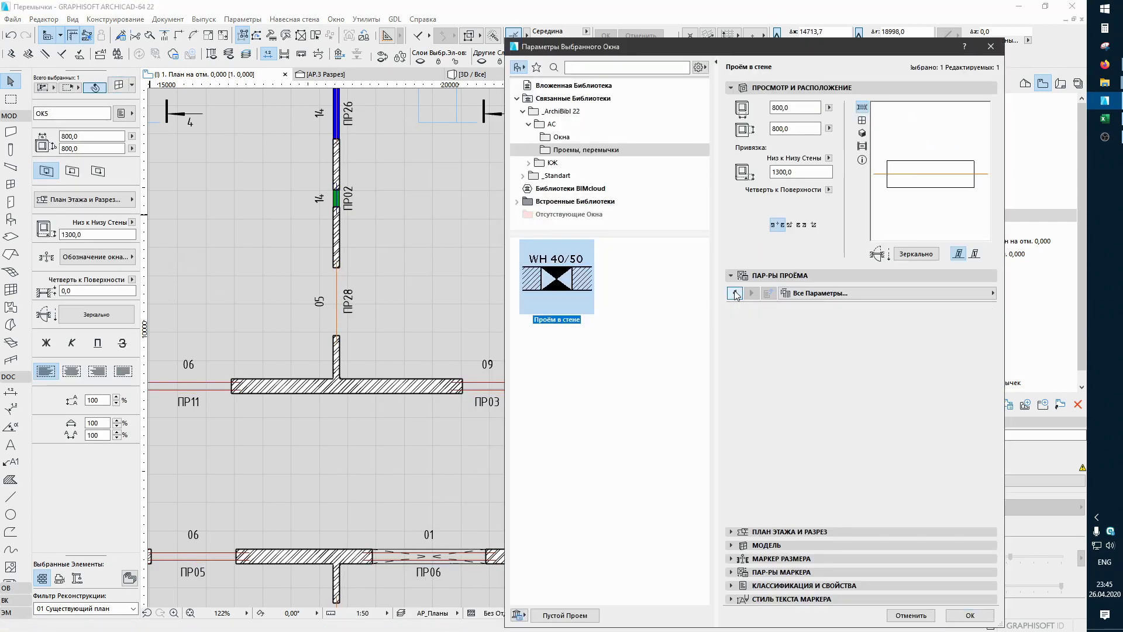
left_click(734, 293)
left_click(735, 292)
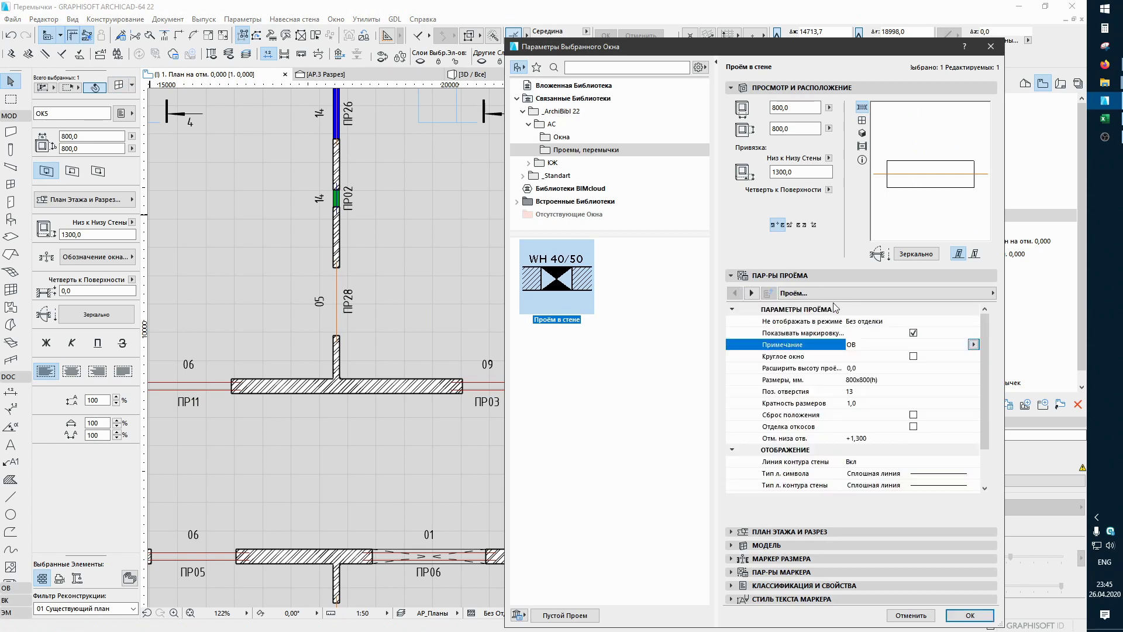
left_click(975, 344)
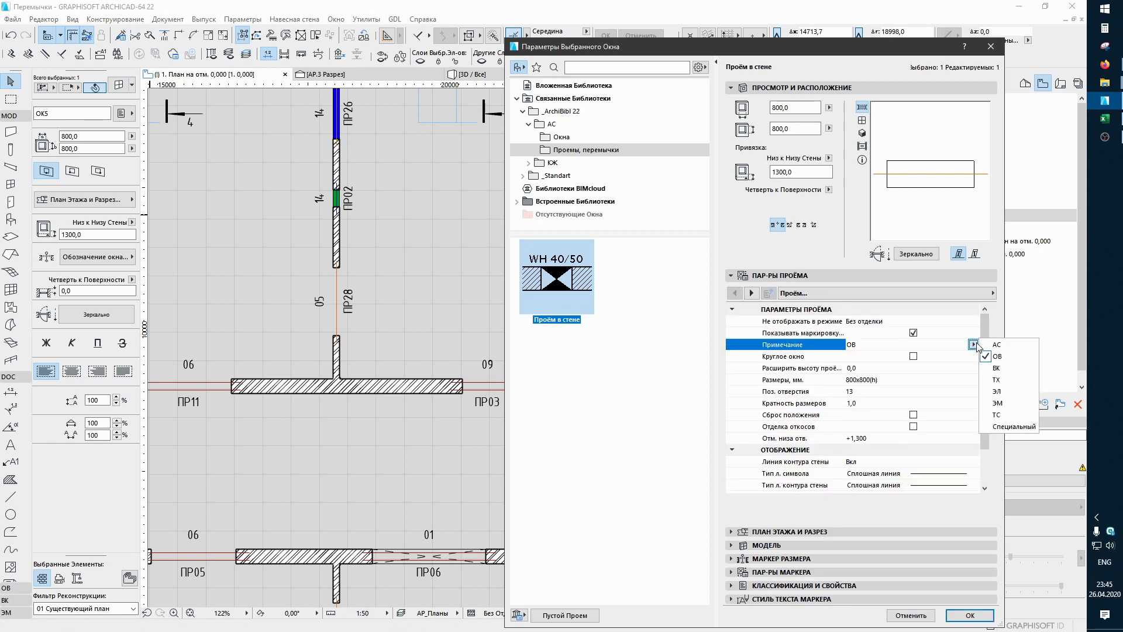
left_click(989, 370)
left_click(970, 615)
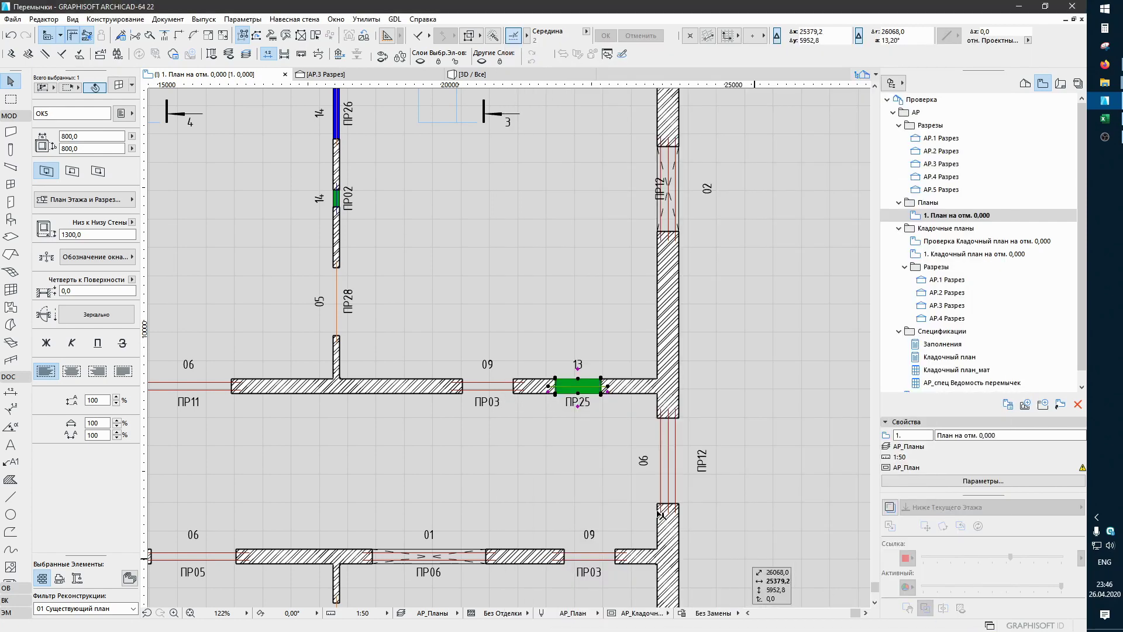
left_click(559, 509)
Step: Uncheck Отверстия under ПАРАМЕТРЫ ОБЪЕКТОВ АС in Model View Options, removing opening colour coding
scroll(296, 275, "down", 2)
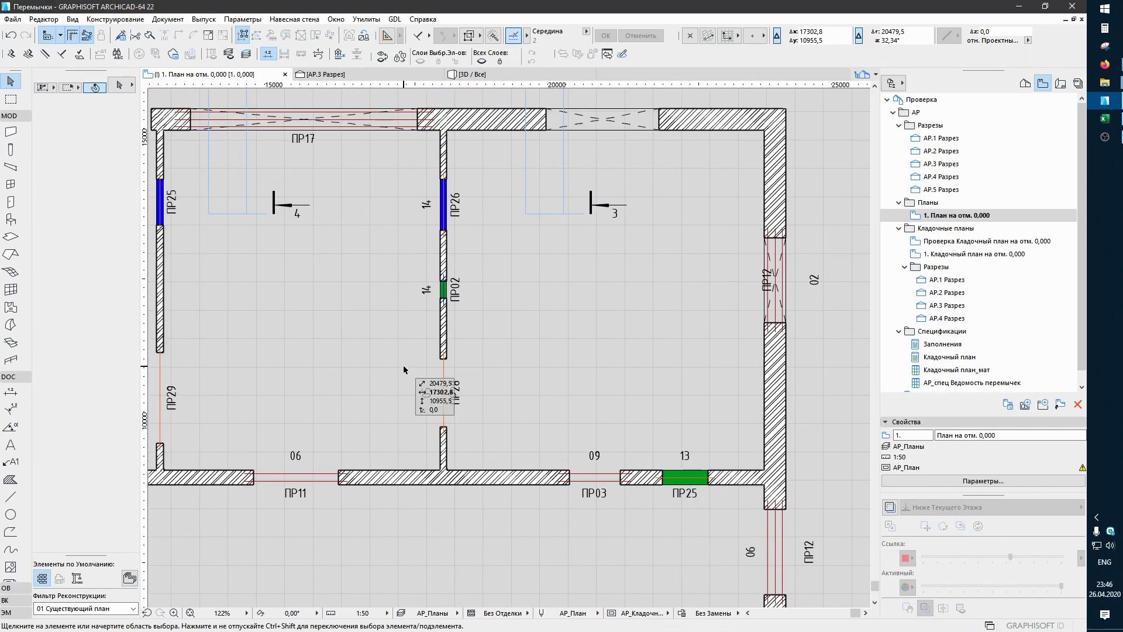
scroll(388, 319, "up", 2)
middle_click_drag(464, 396, 566, 402)
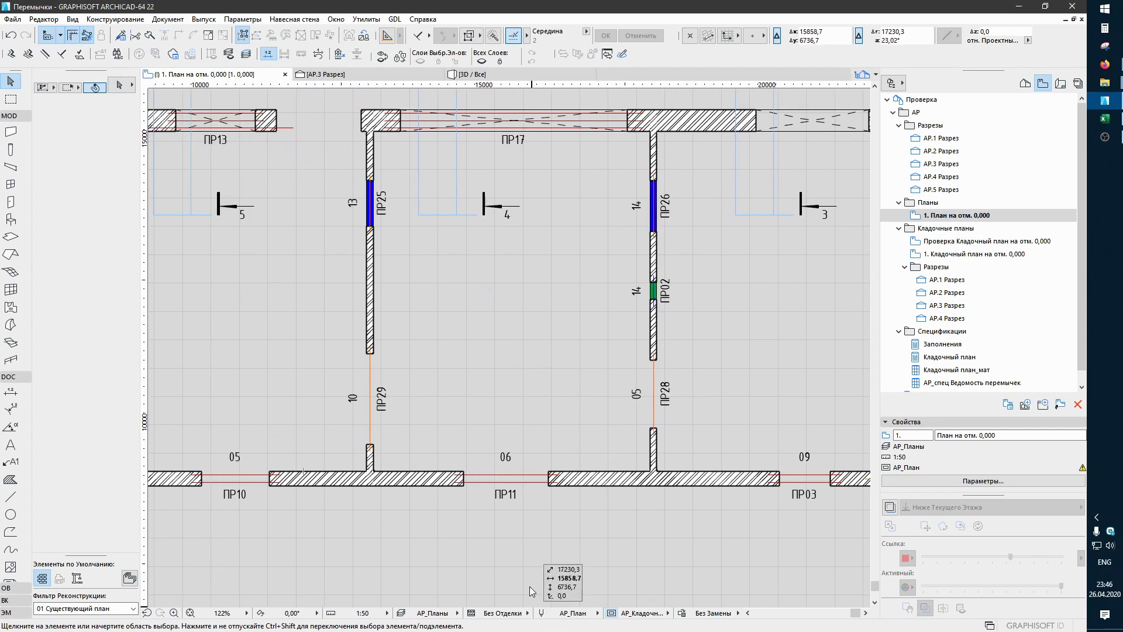
key("ctrl+shift+b")
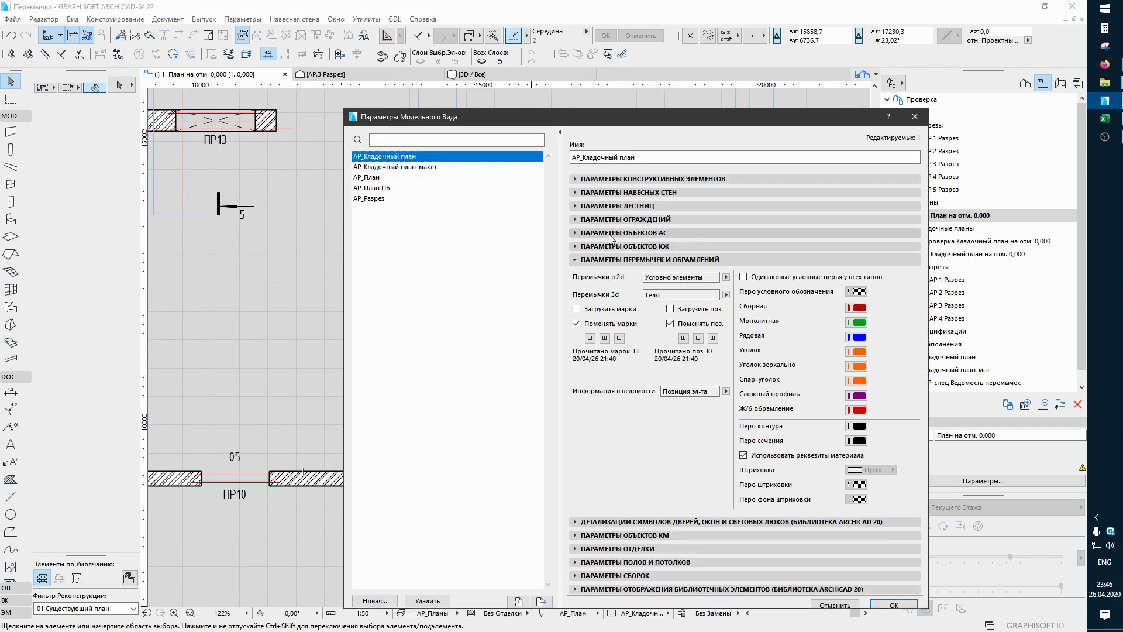
left_click(611, 233)
left_click(662, 312)
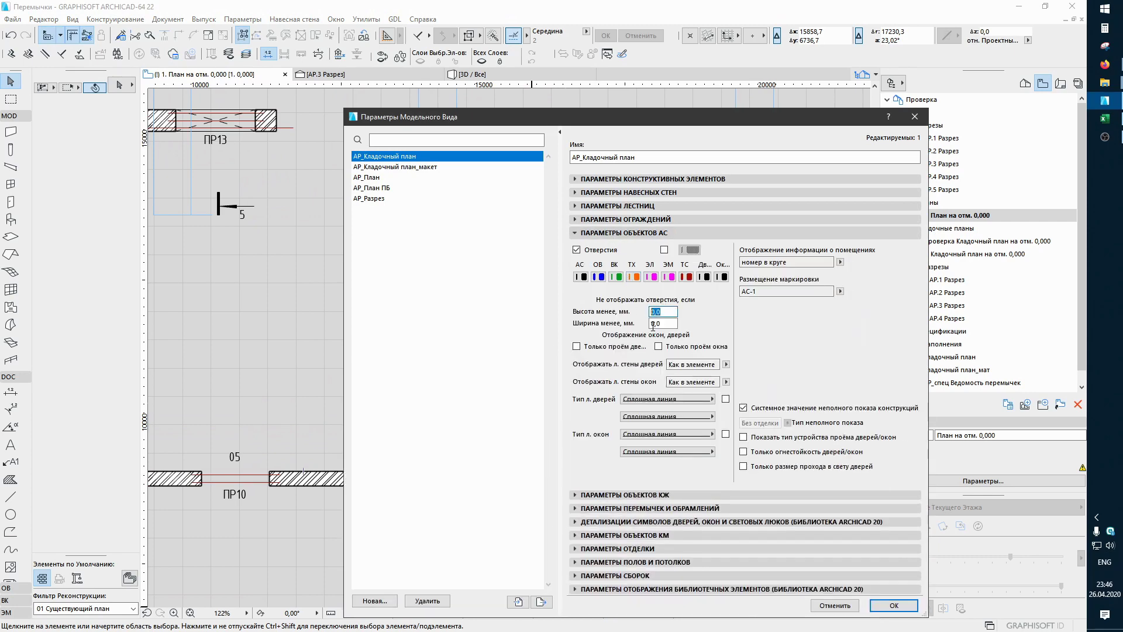
left_click(666, 325)
left_click(577, 250)
left_click(903, 612)
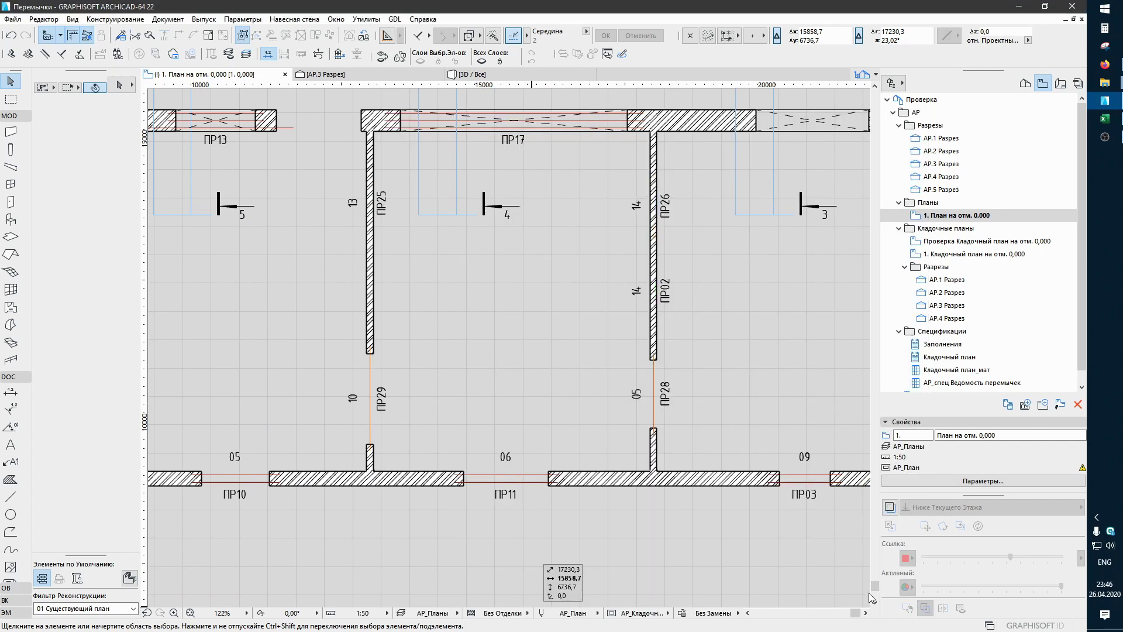